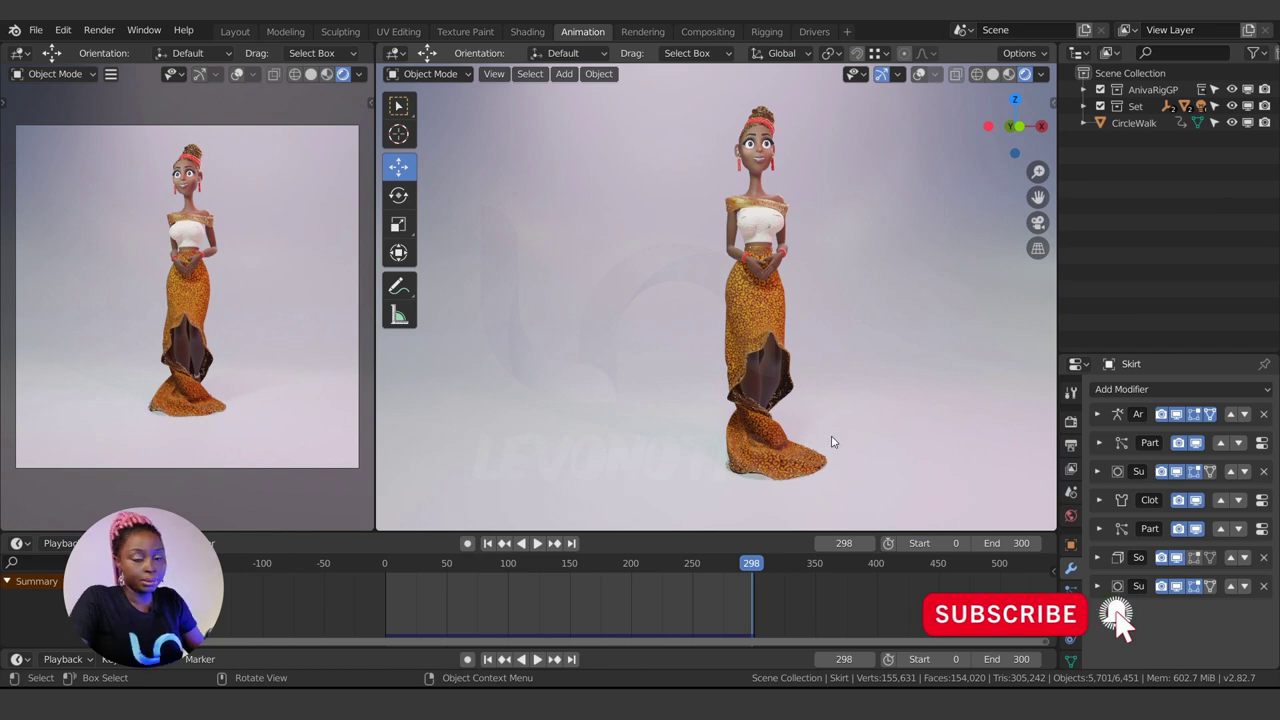
# Step: Turn on the main viewport's overlays and play the animation briefly to check its playback frame rate
pyautogui.click(97, 30)
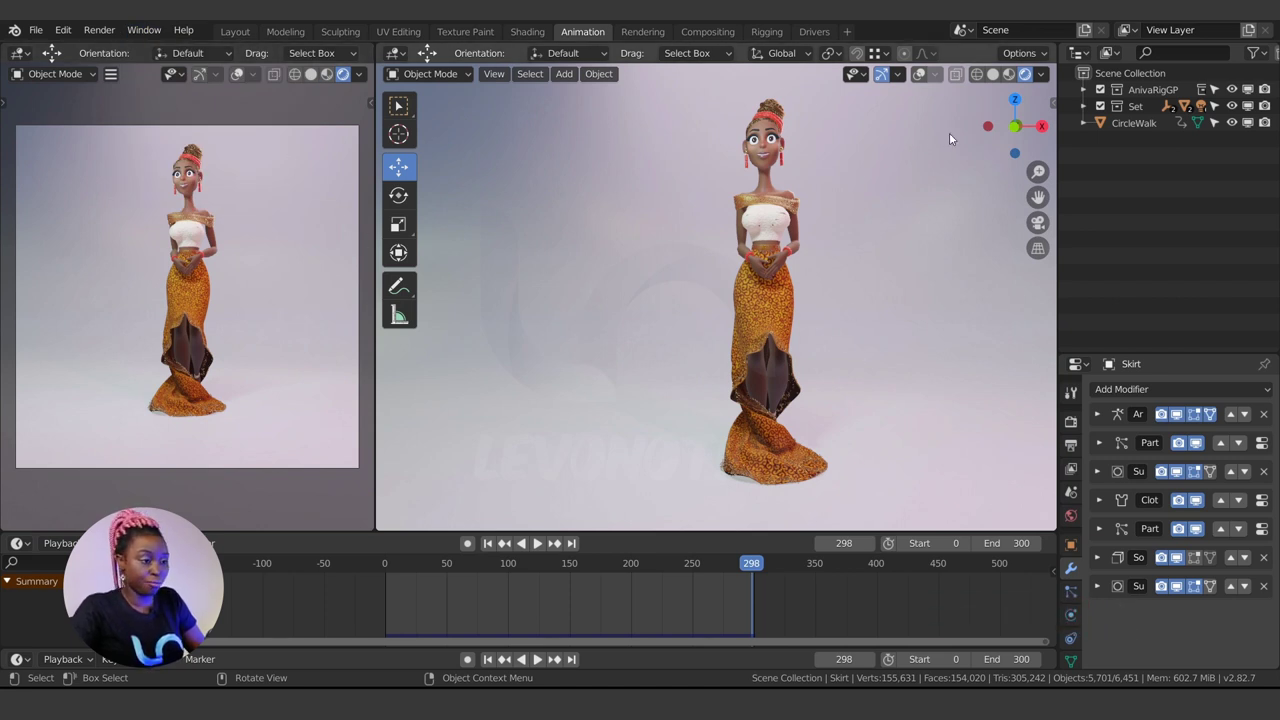
pyautogui.press('space')
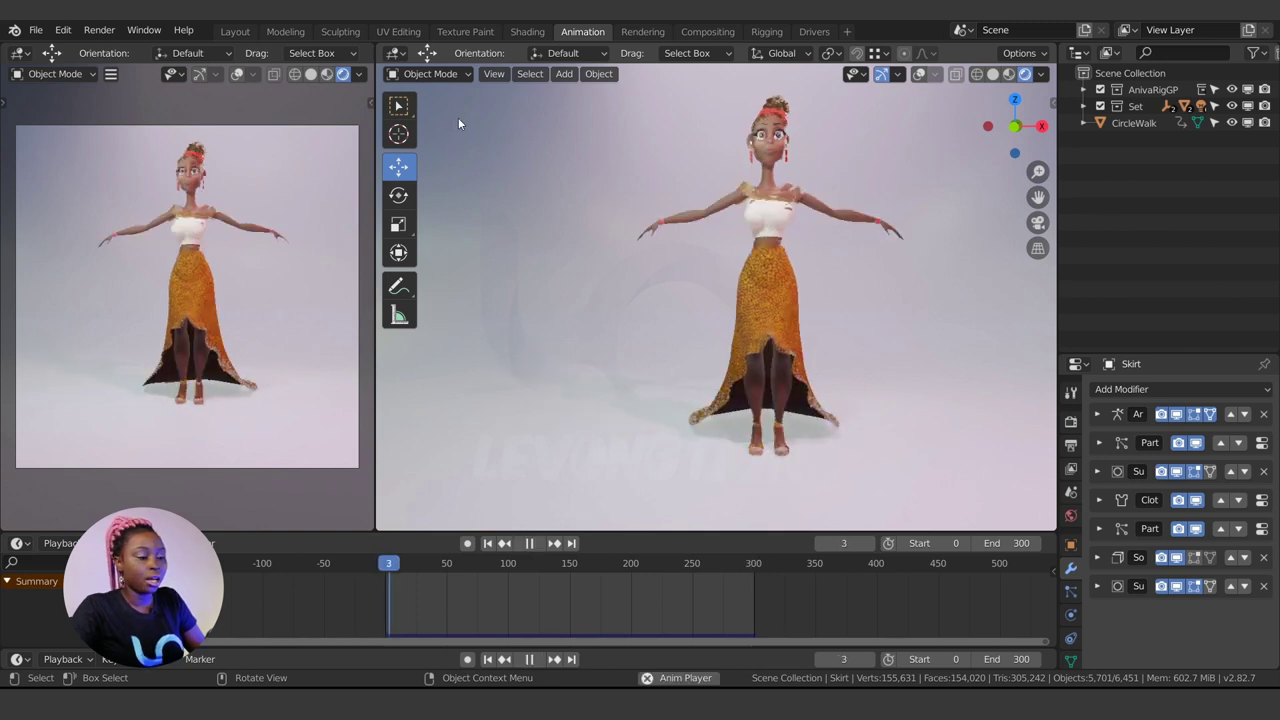
pyautogui.press('space')
pyautogui.click(919, 74)
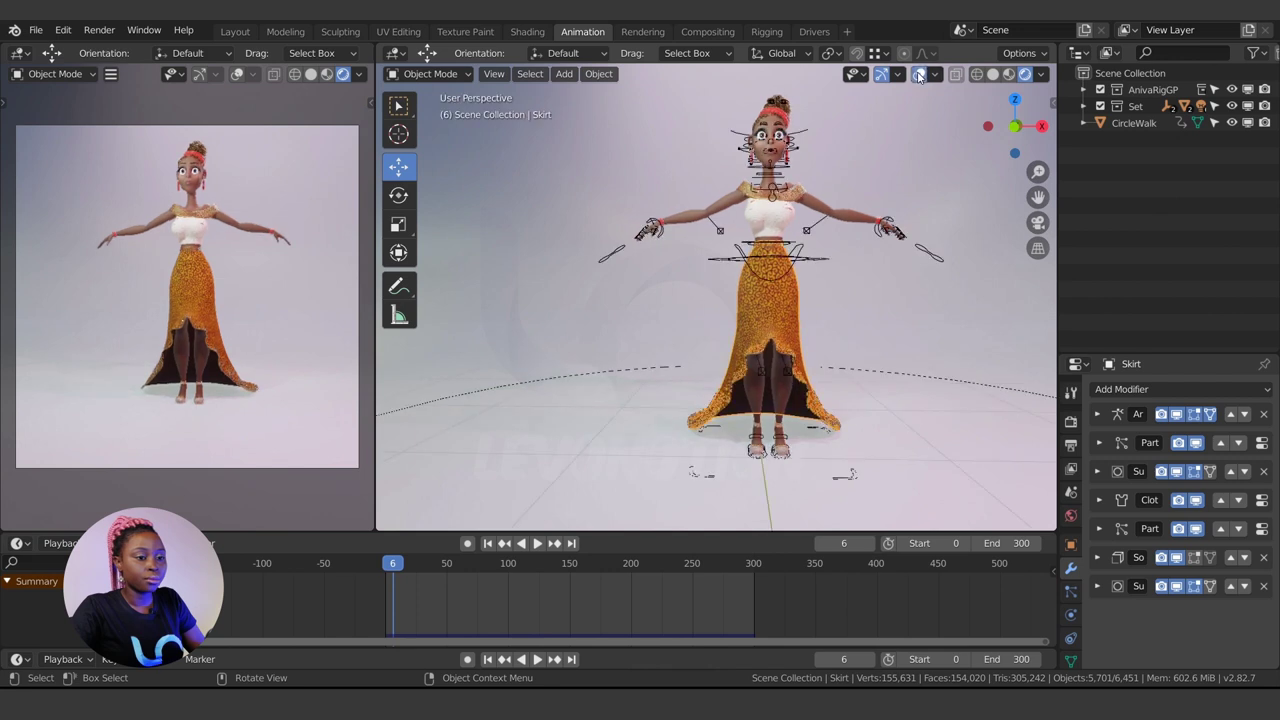
pyautogui.press('space')
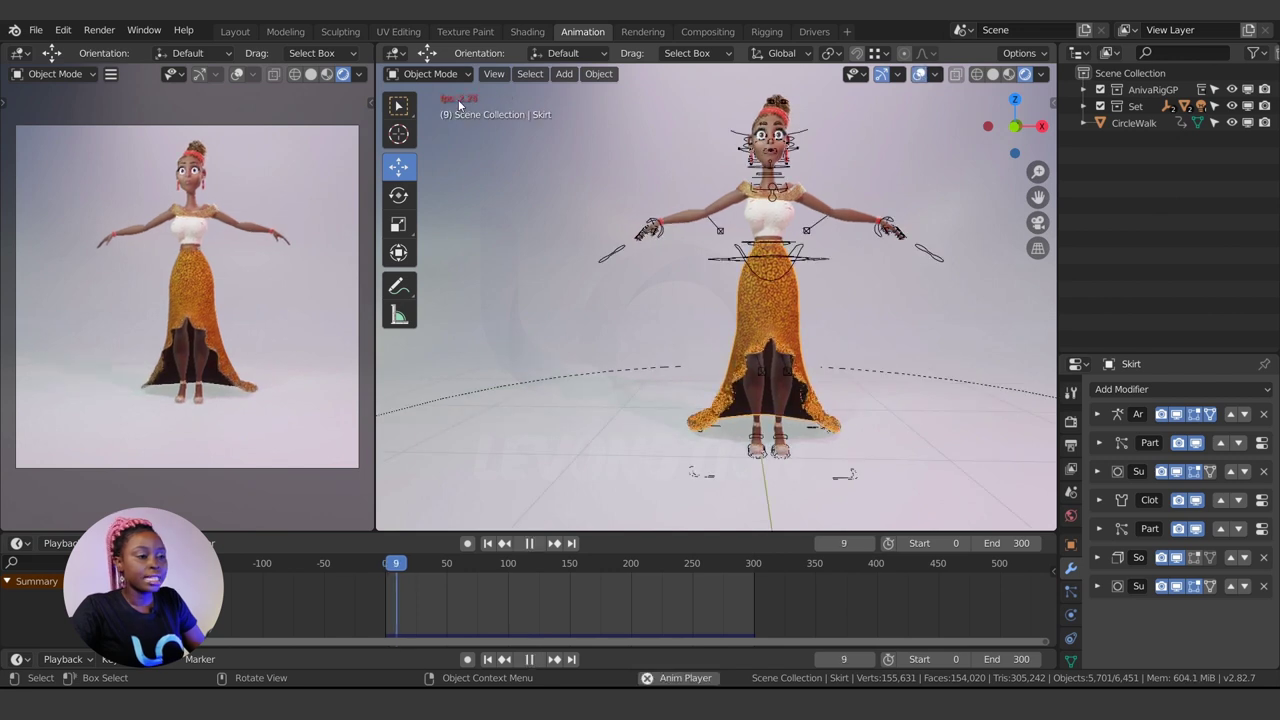
pyautogui.press('space')
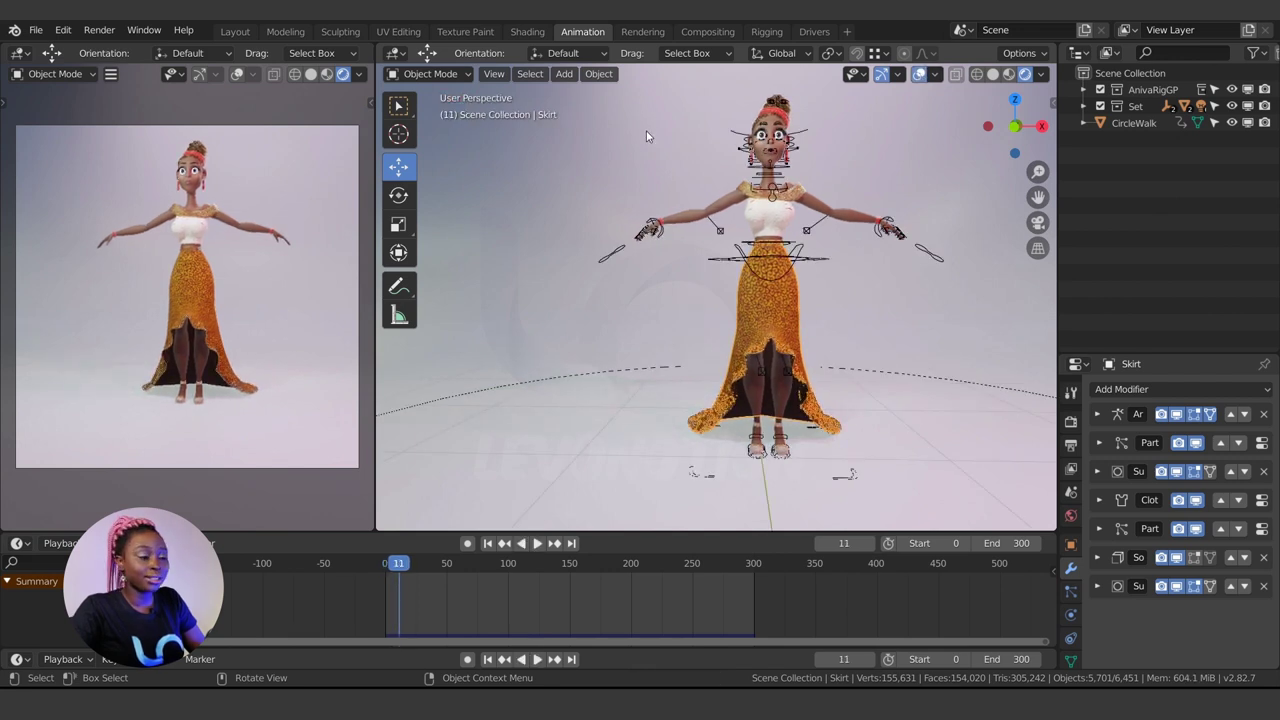
# Step: Switch the main viewport to solid shading, then view the rendered animation in the external player and close it
pyautogui.click(992, 74)
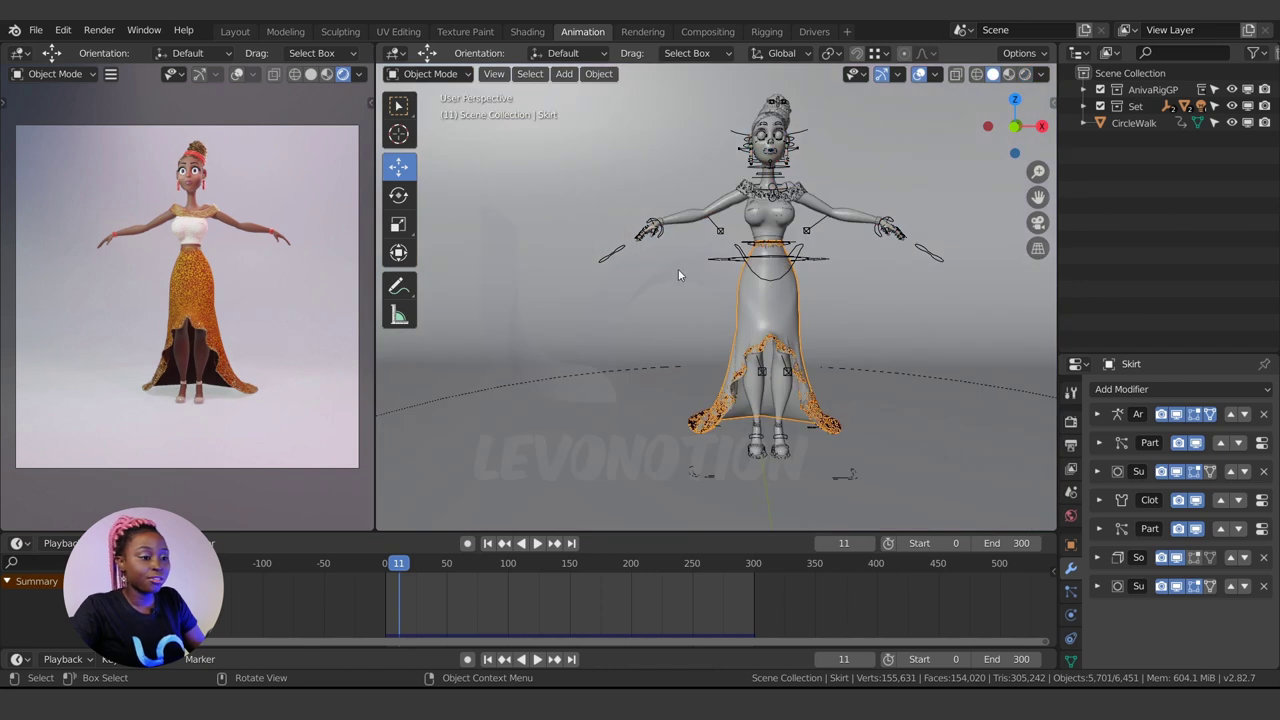
pyautogui.scroll(1, 678, 275)
pyautogui.click(99, 30)
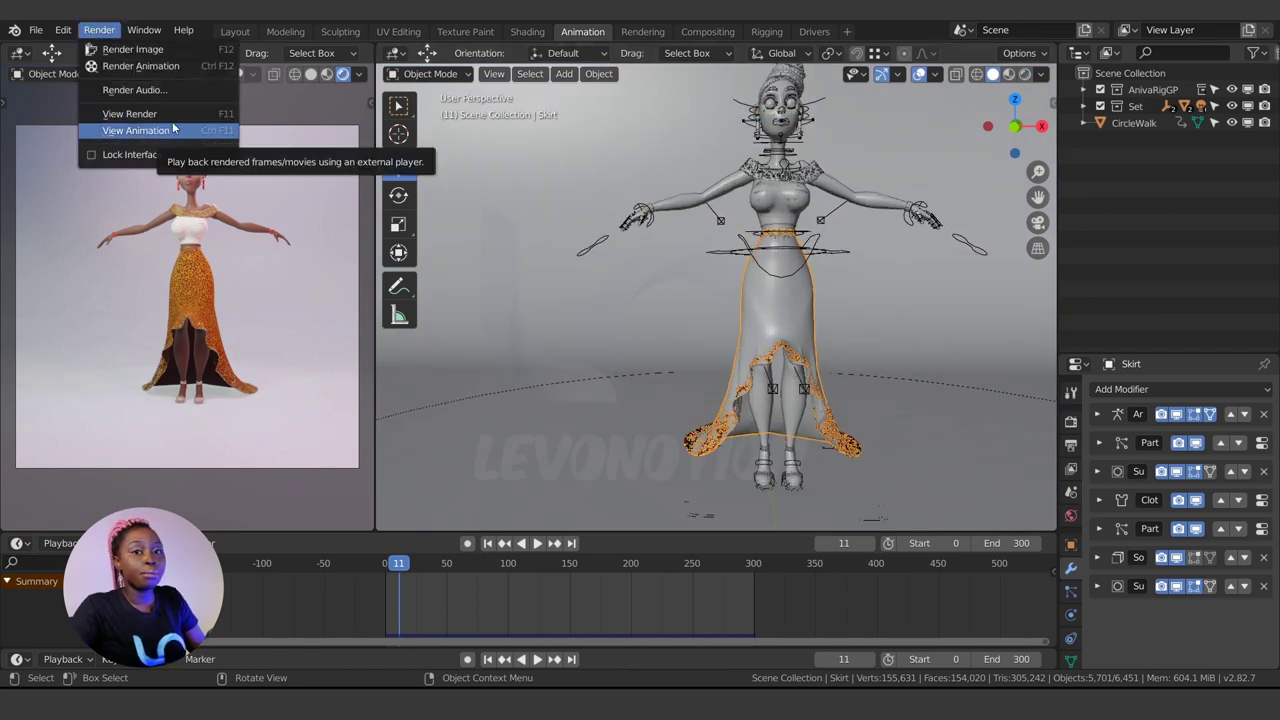
pyautogui.click(137, 129)
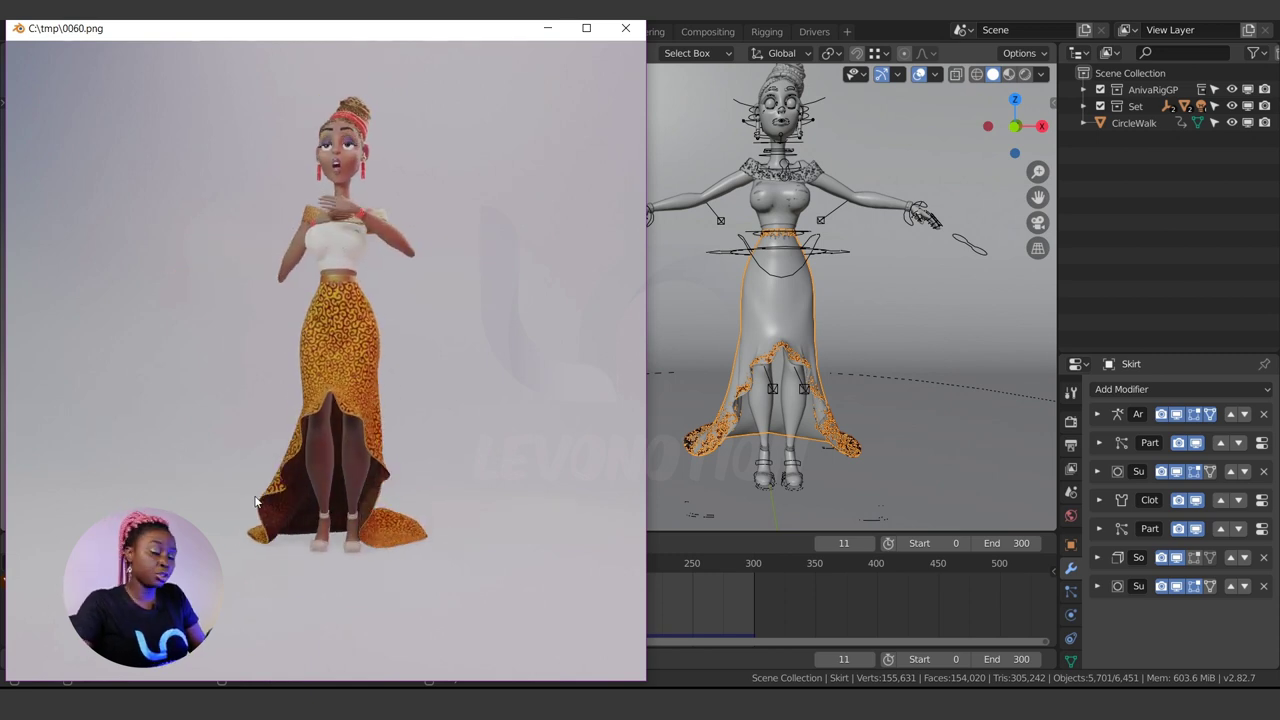
pyautogui.click(627, 33)
# Step: Set the main viewport's solid shading colour to Material
pyautogui.moveTo(797, 289); pyautogui.dragTo(783, 294, button='middle')
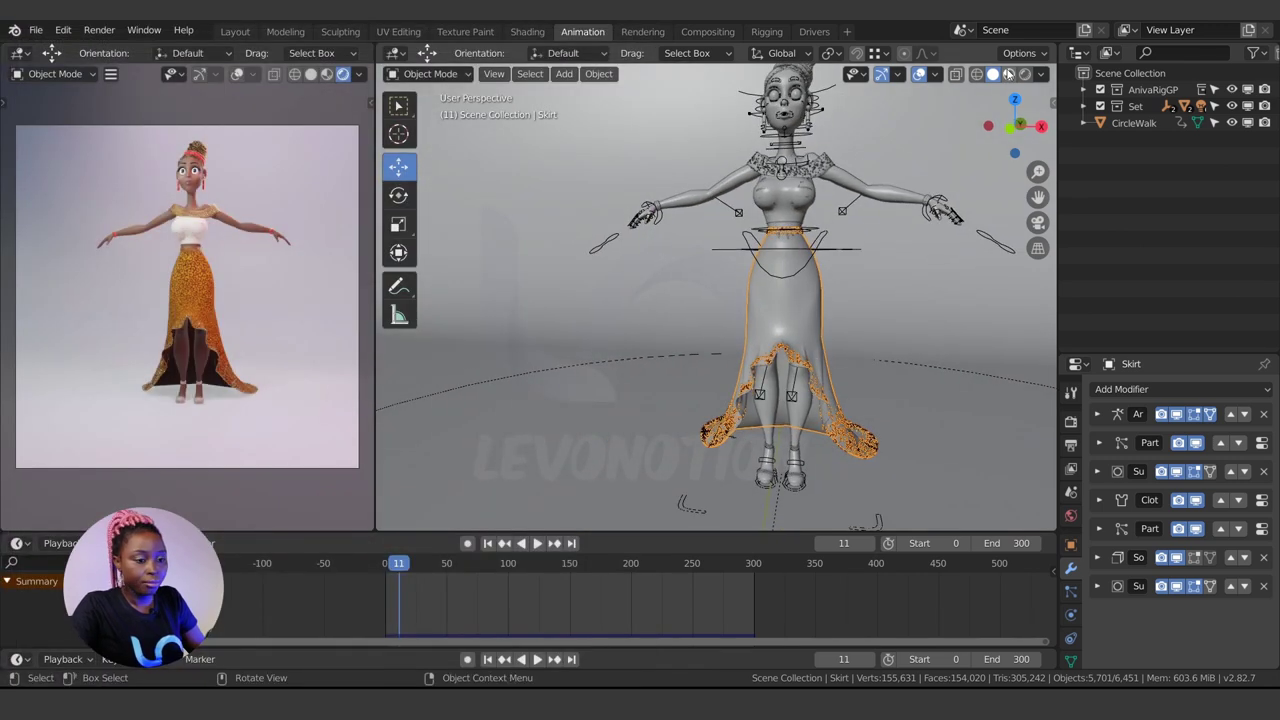
pyautogui.click(1044, 75)
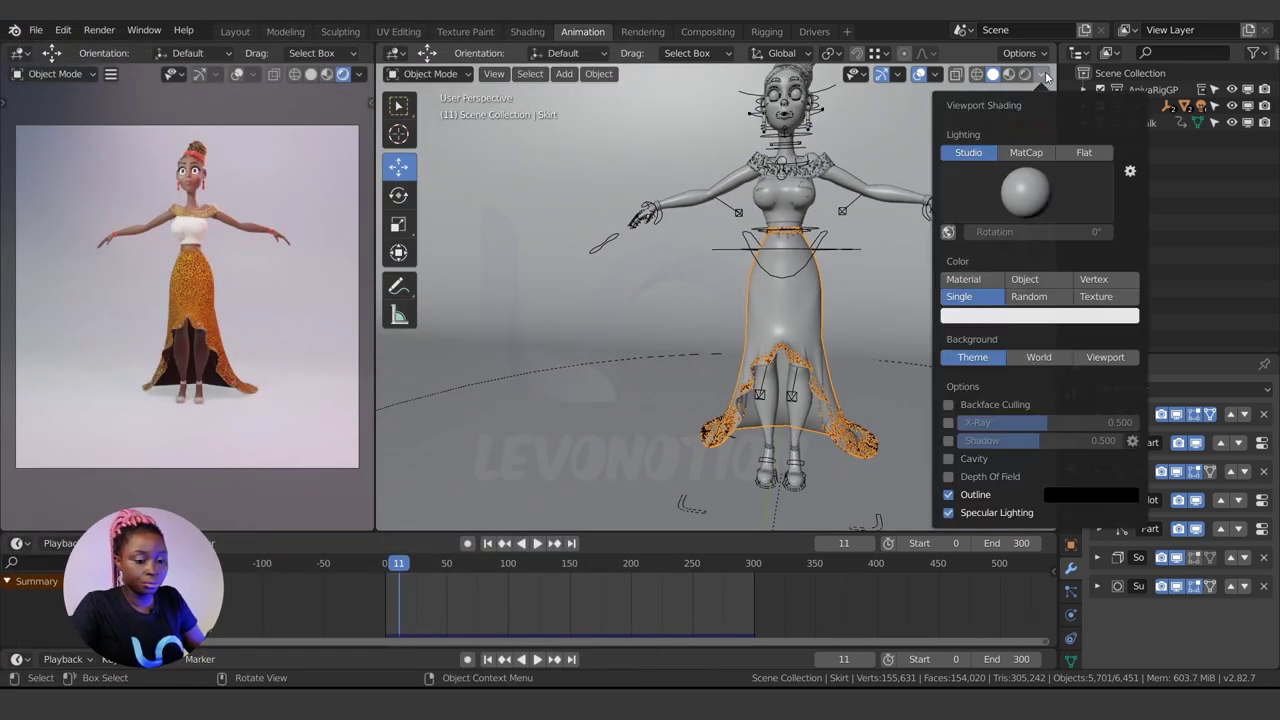
pyautogui.click(1025, 279)
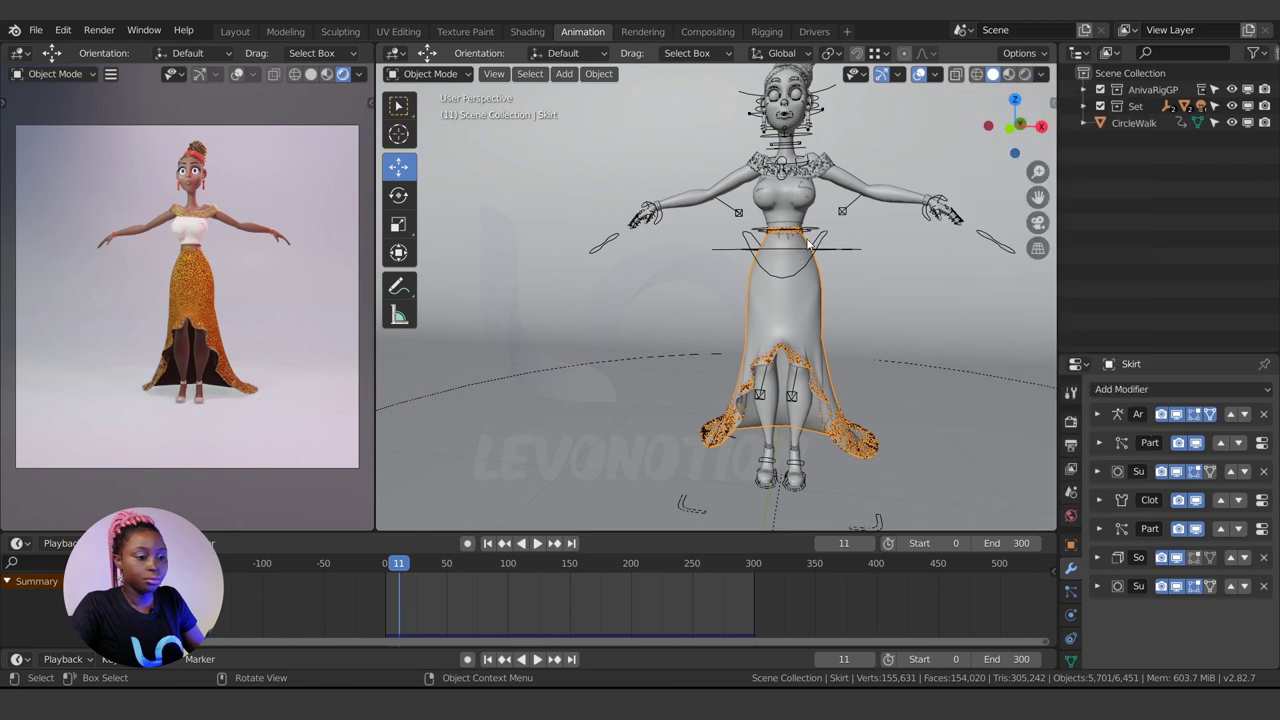
pyautogui.click(1041, 74)
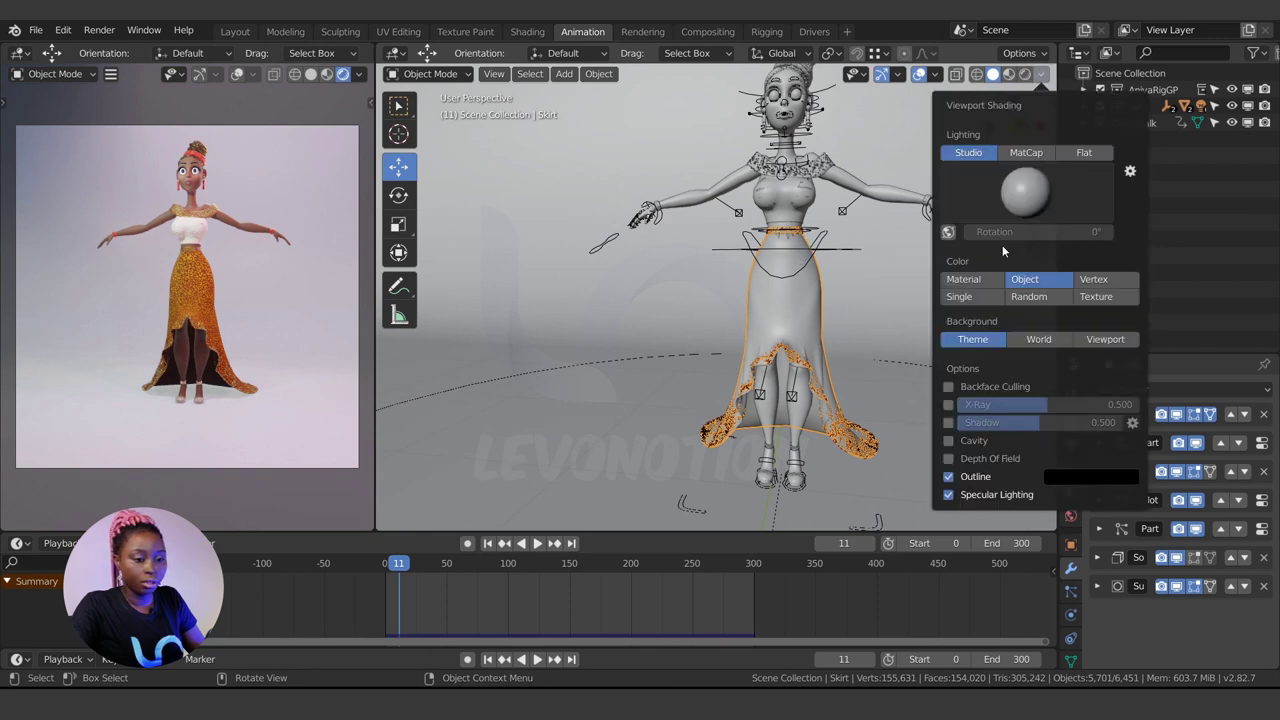
pyautogui.click(963, 279)
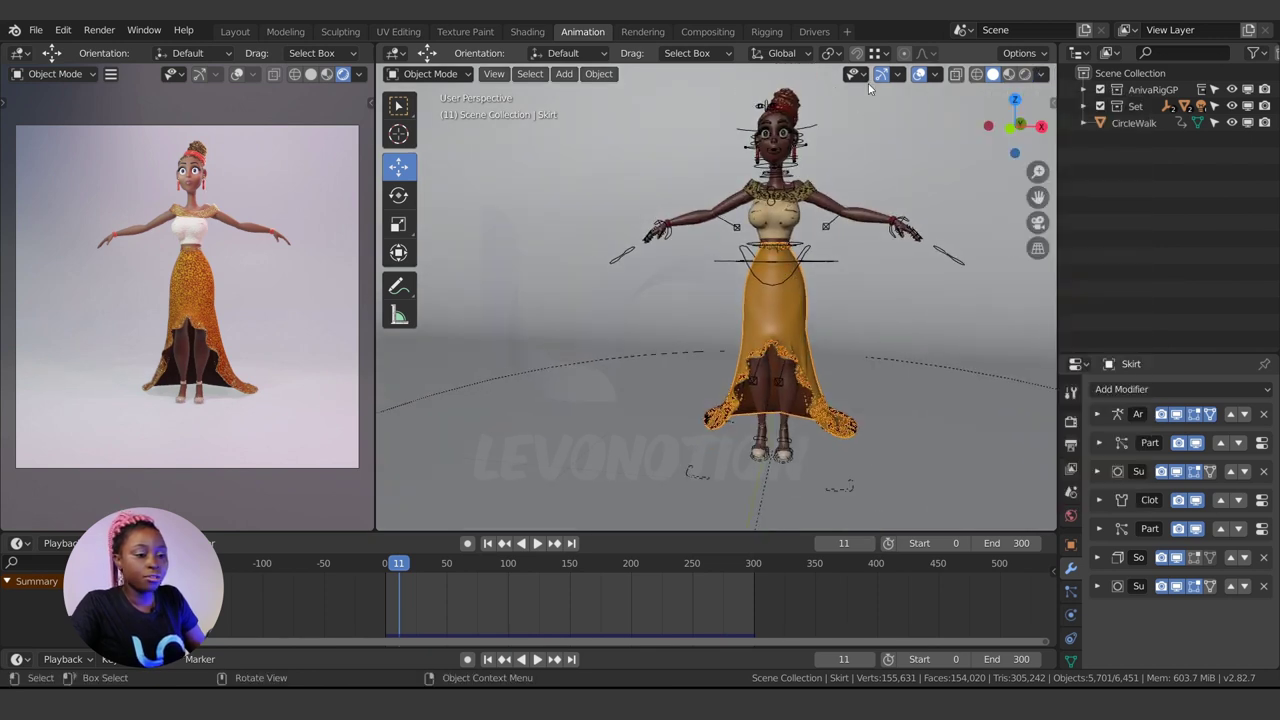
# Step: Hide the bones in the main viewport's overlays, leaving the other overlays on
pyautogui.click(921, 75)
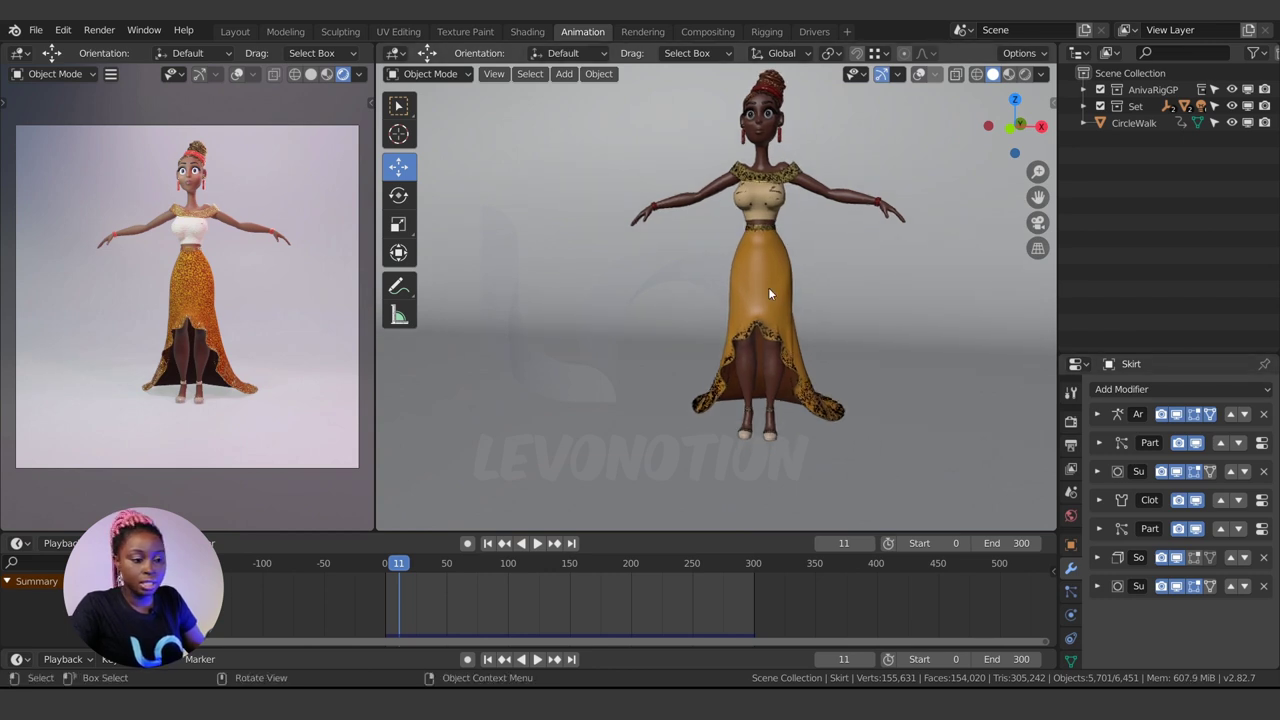
pyautogui.click(919, 75)
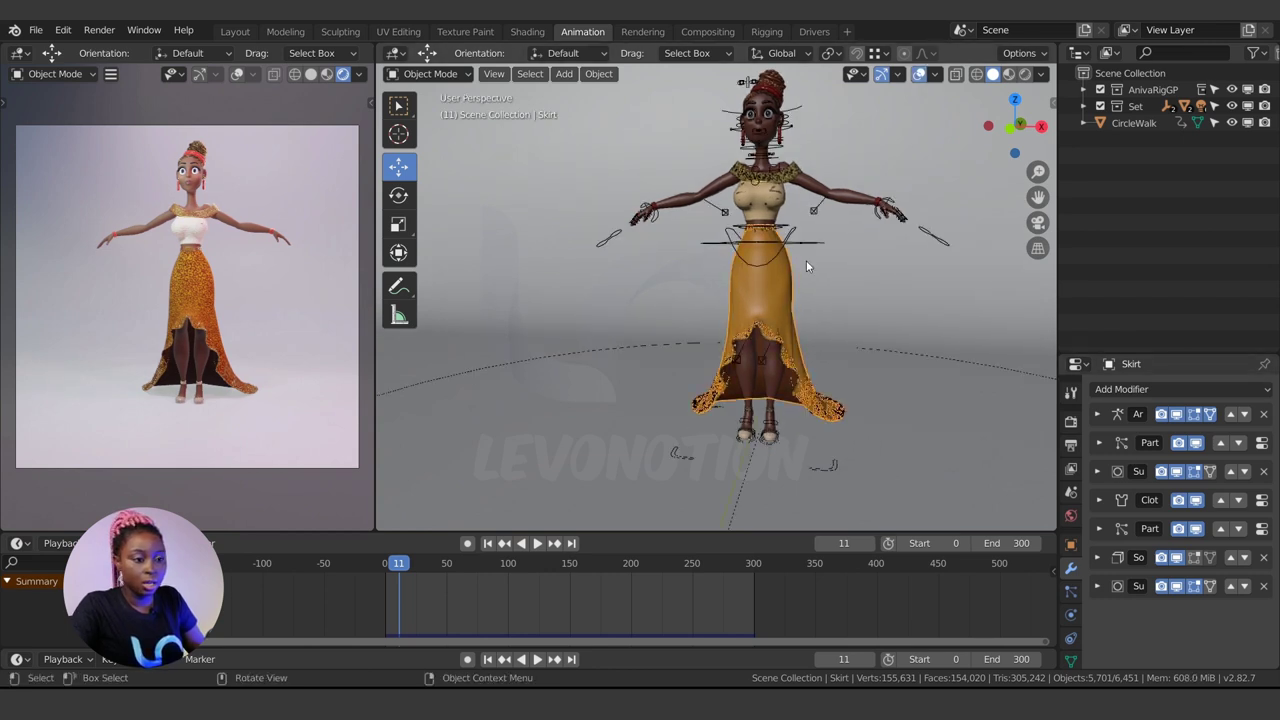
pyautogui.click(935, 76)
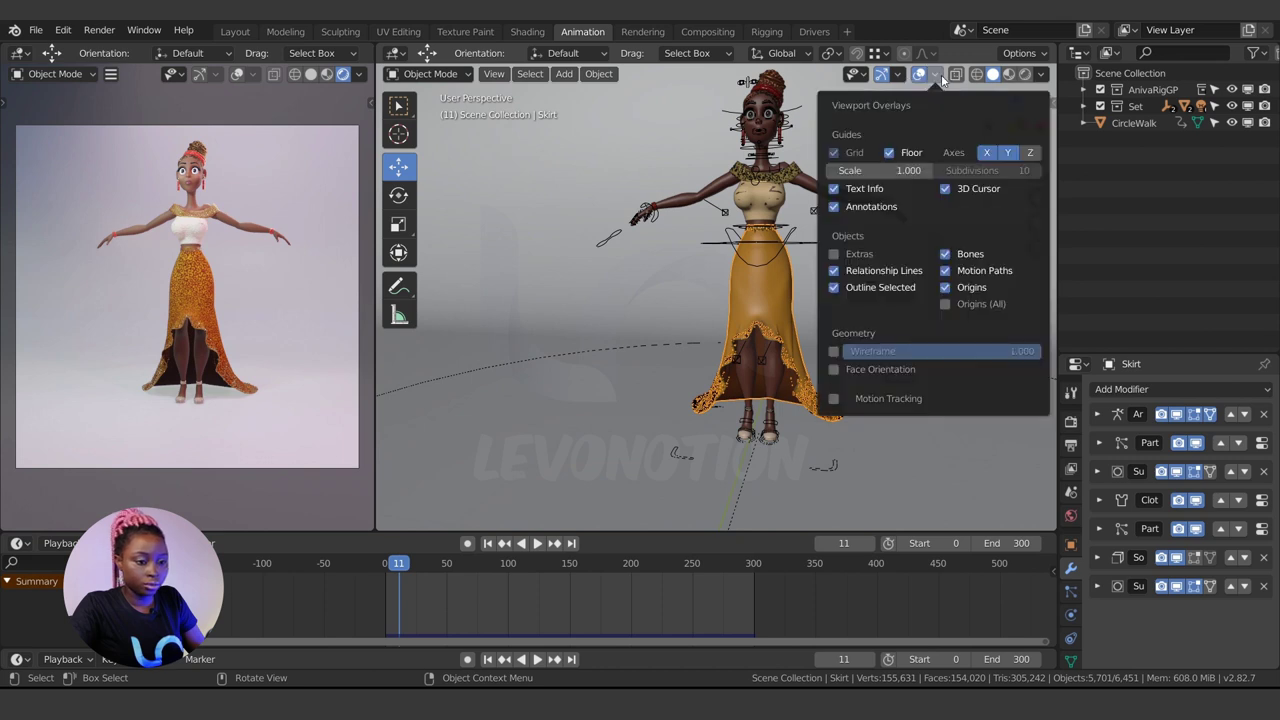
pyautogui.click(946, 255)
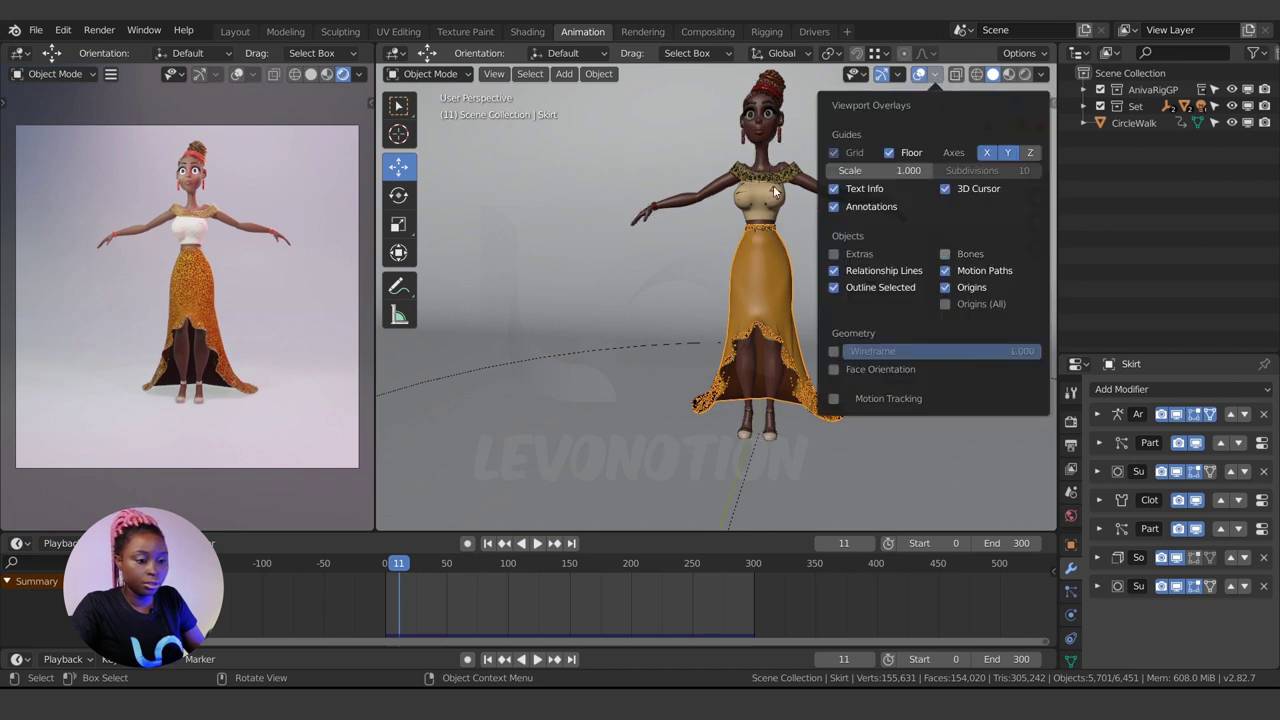
pyautogui.moveTo(784, 364); pyautogui.dragTo(752, 326, button='middle')
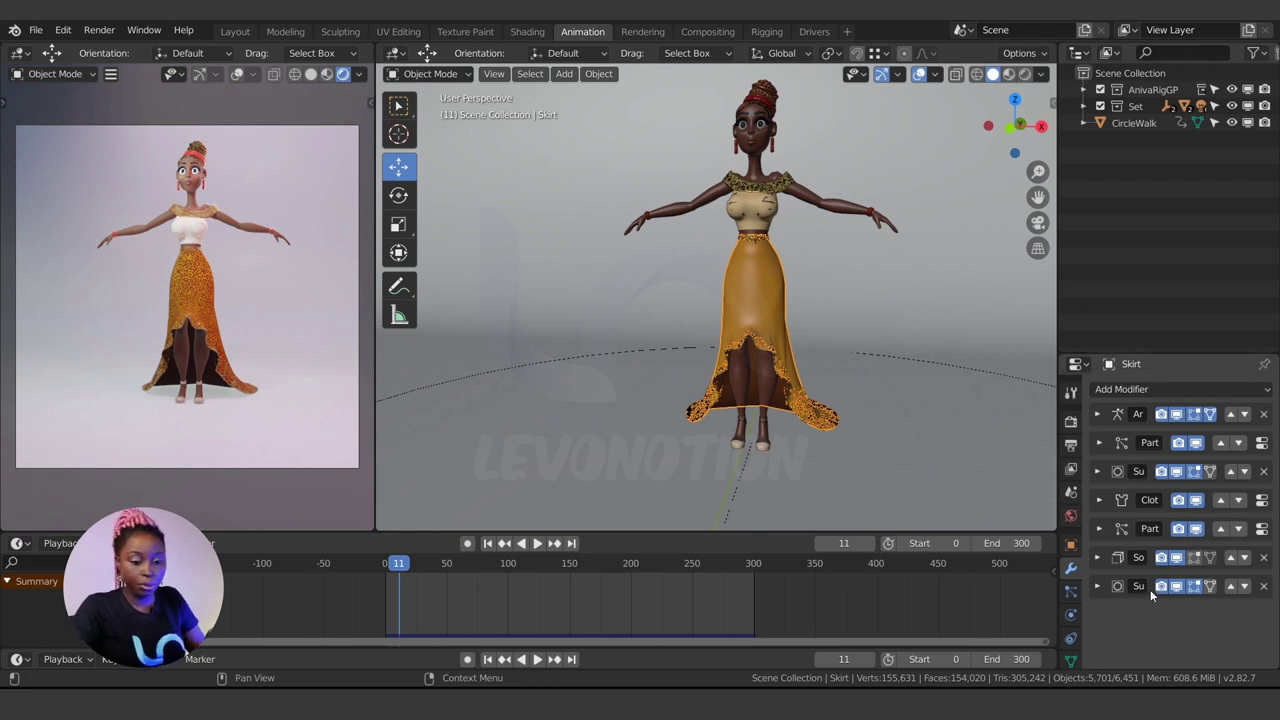
# Step: Remove the last subdivision modifier and the solidify modifier from the end of the skirt's modifier stack
pyautogui.click(1264, 586)
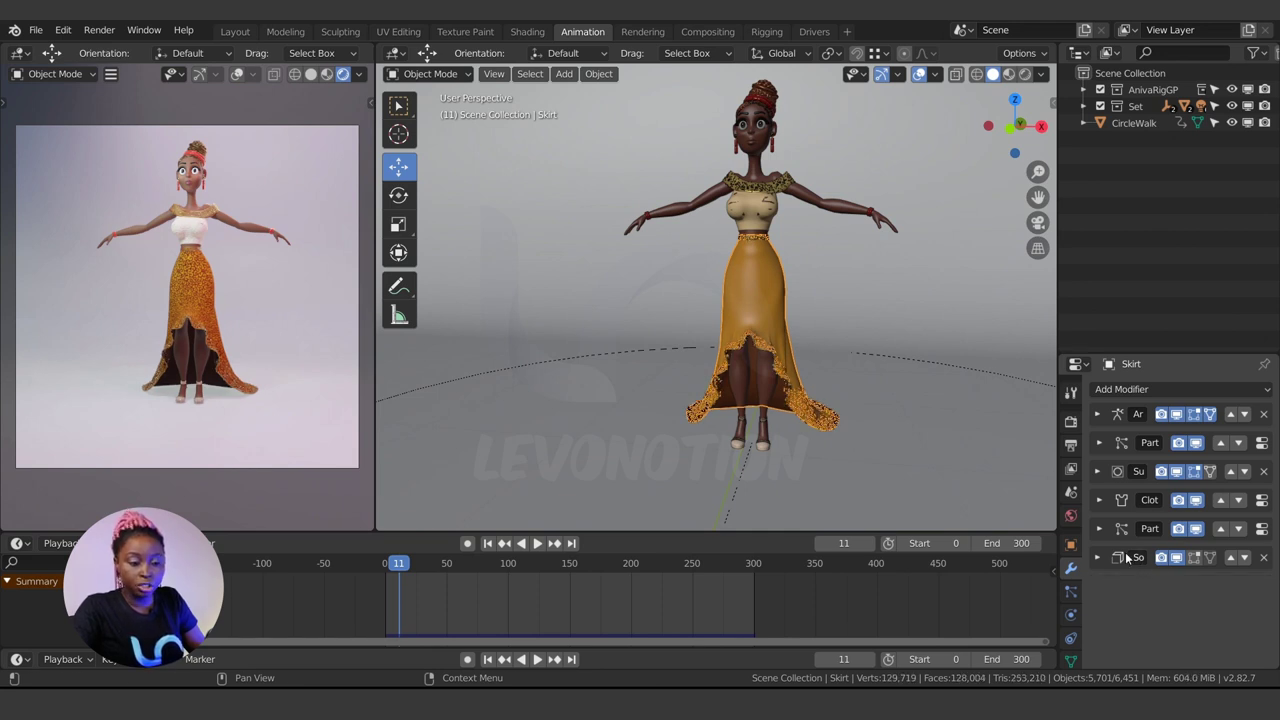
pyautogui.scroll(2, 789, 452)
pyautogui.keyDown('shift'); pyautogui.moveTo(789, 452); pyautogui.dragTo(787, 388, button='middle'); pyautogui.keyUp('shift')
pyautogui.scroll(1, 787, 388)
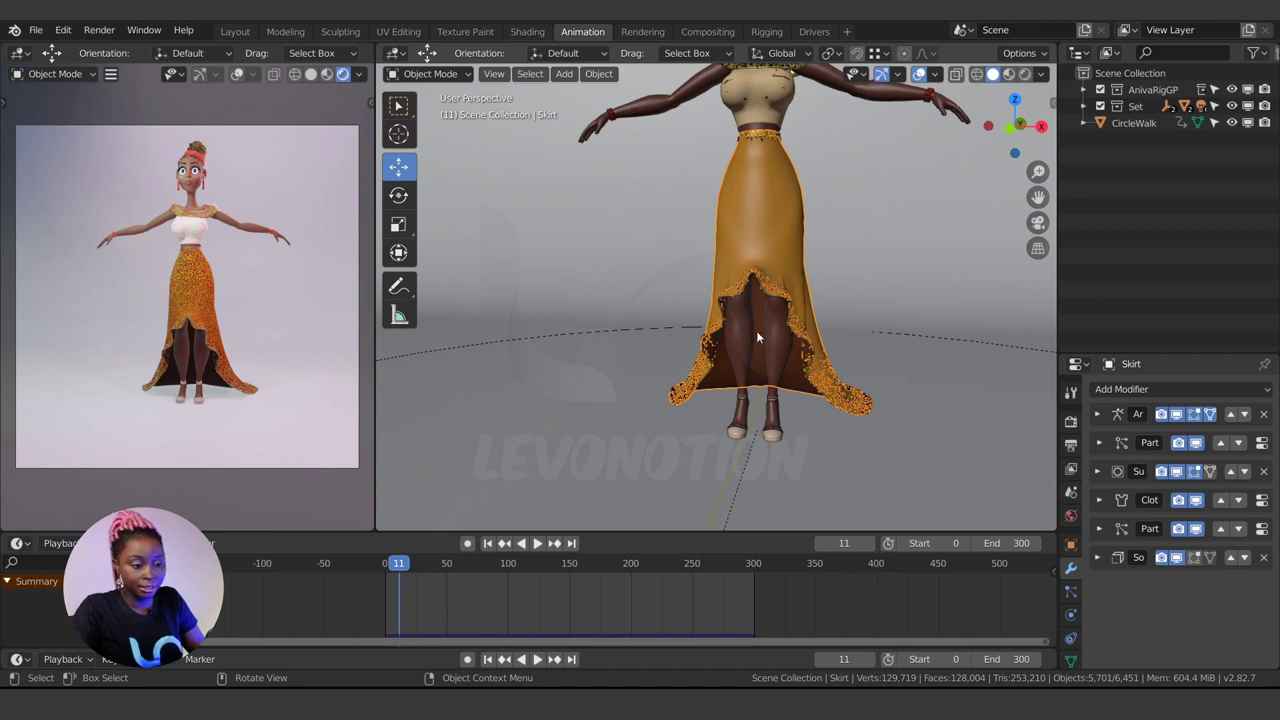
pyautogui.click(1262, 556)
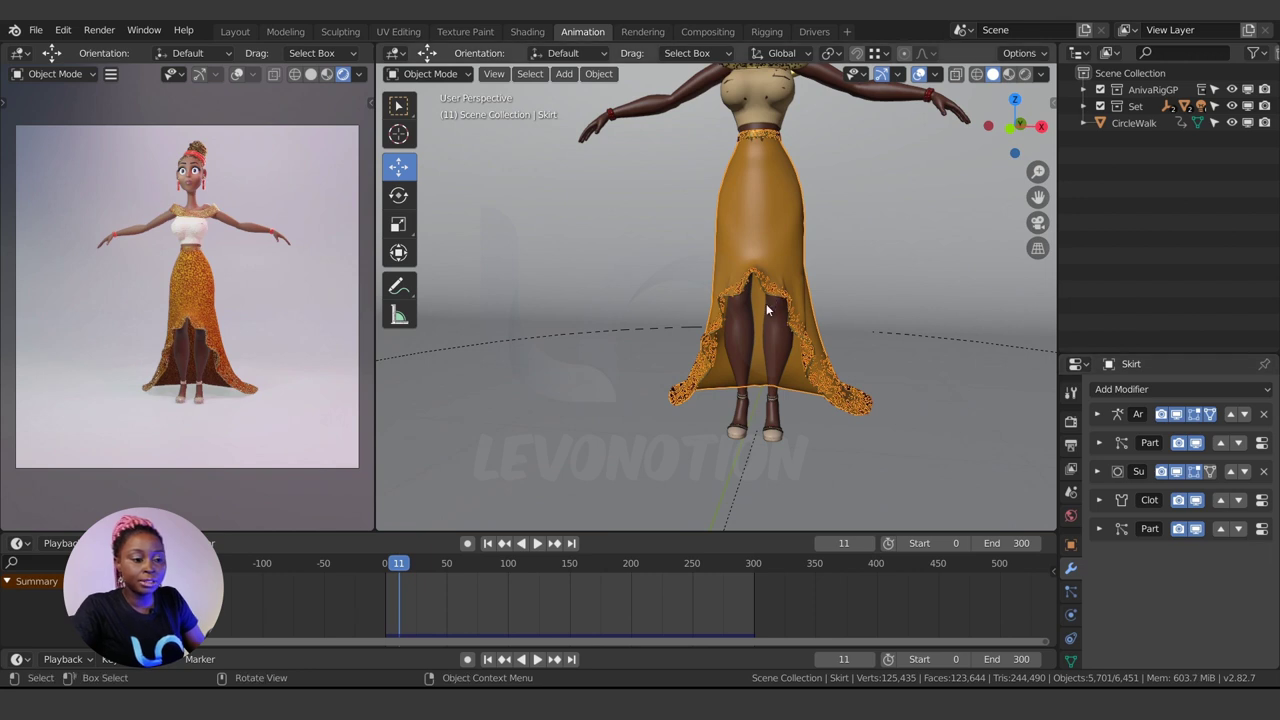
pyautogui.moveTo(766, 303); pyautogui.dragTo(758, 290, button='middle')
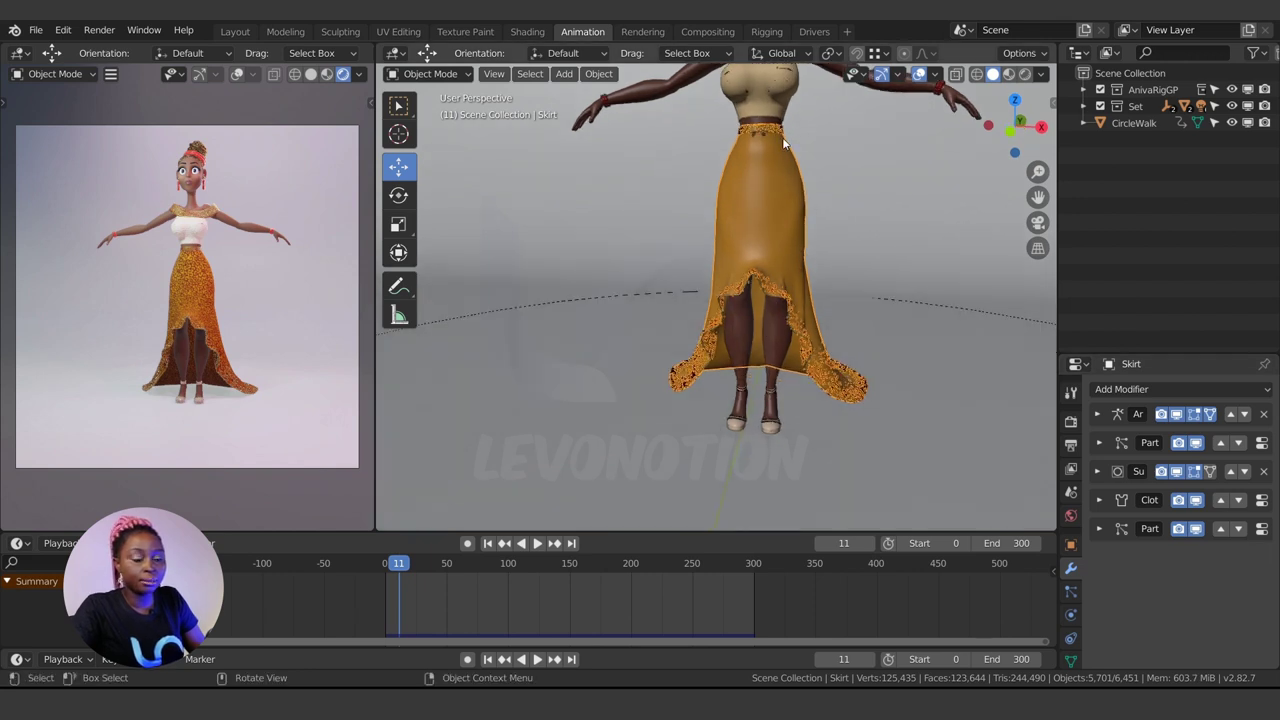
# Step: Delete the ParticleSkirt and ParticleSkirtTip particle systems from the skirt and return to its modifier stack
pyautogui.scroll(4, 157, 207)
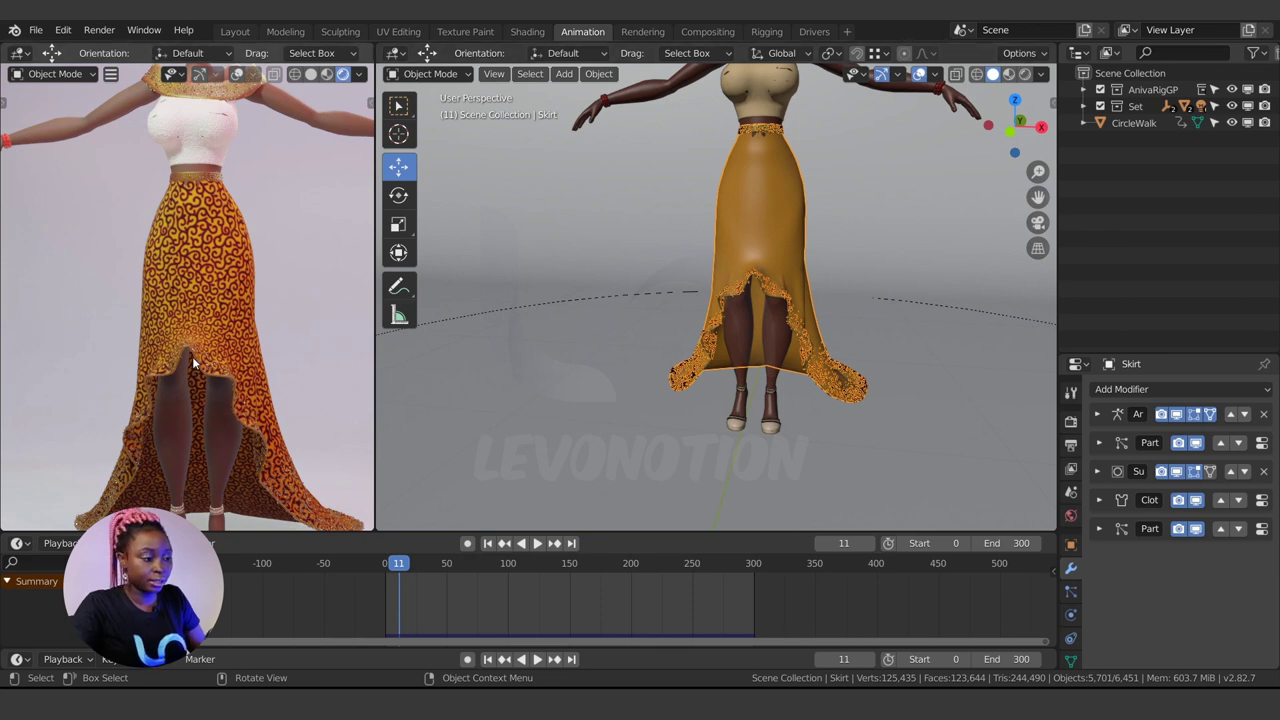
pyautogui.click(1262, 530)
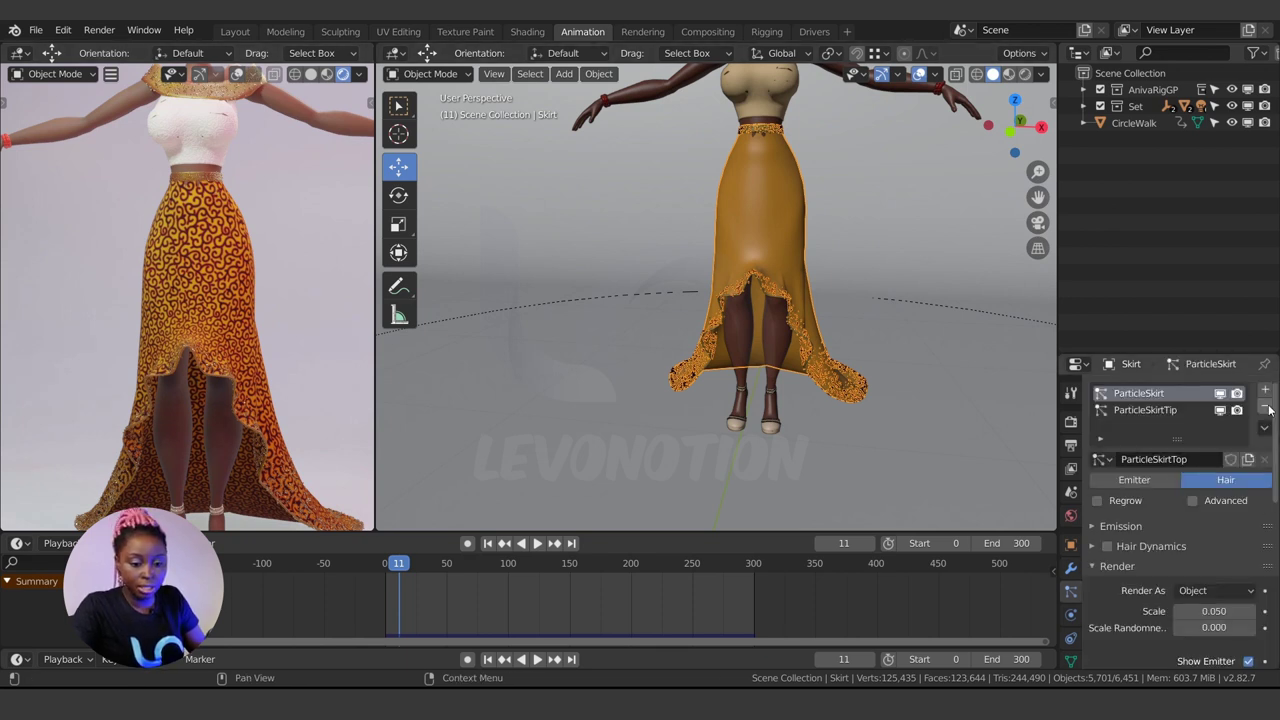
pyautogui.click(1265, 407)
pyautogui.click(1265, 407)
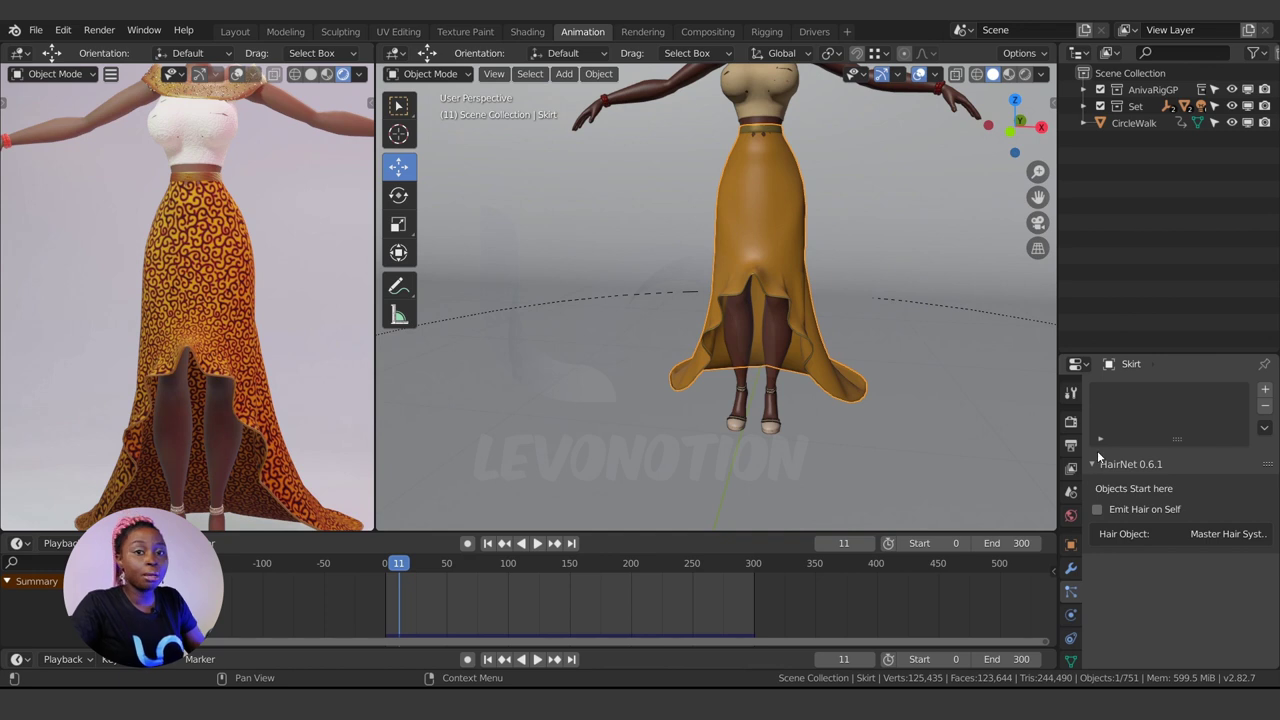
pyautogui.click(1071, 568)
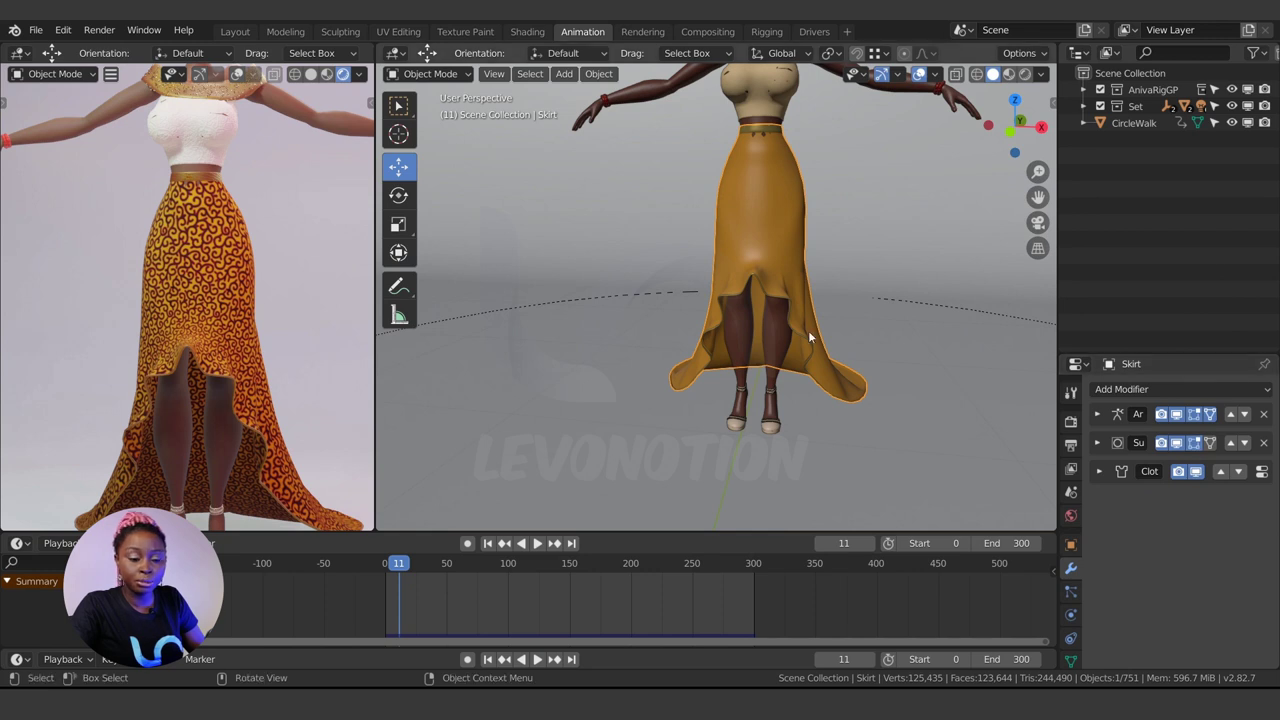
# Step: Select the character's top, delete its ParticleTop particle system and return to its modifier stack
pyautogui.scroll(-2, 659, 168)
pyautogui.scroll(4, 659, 272)
pyautogui.click(773, 159)
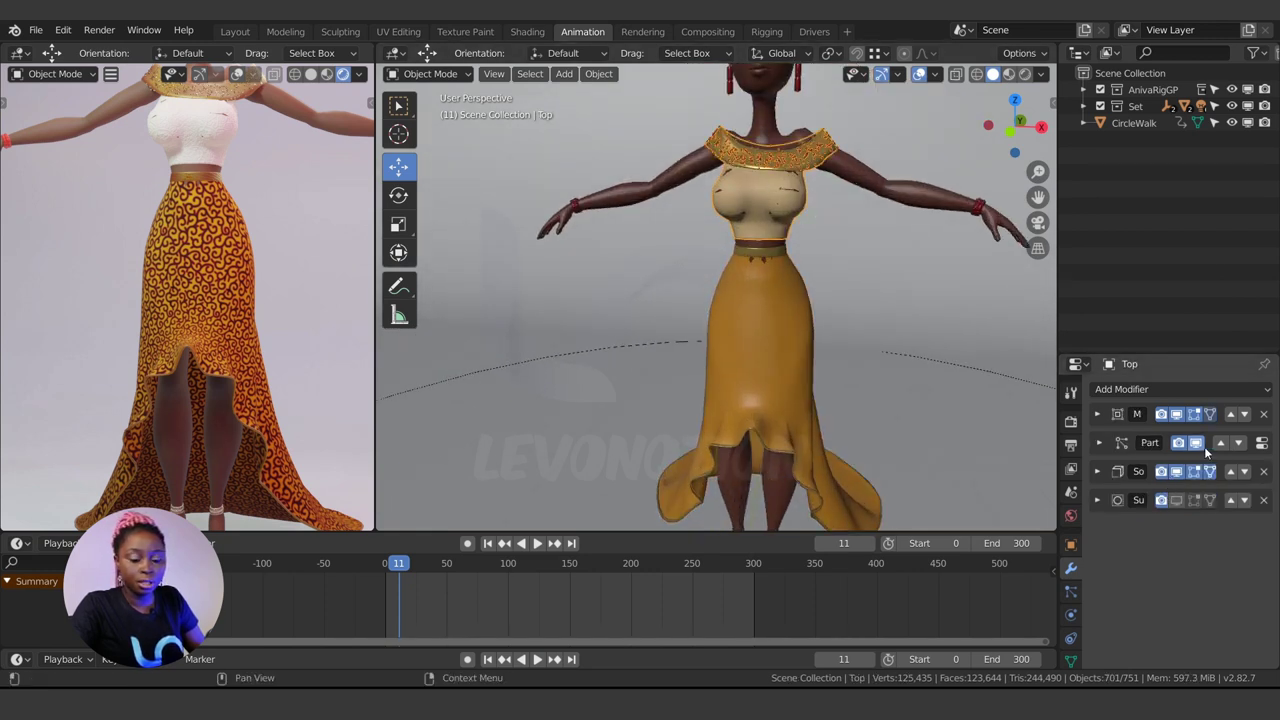
pyautogui.click(1260, 444)
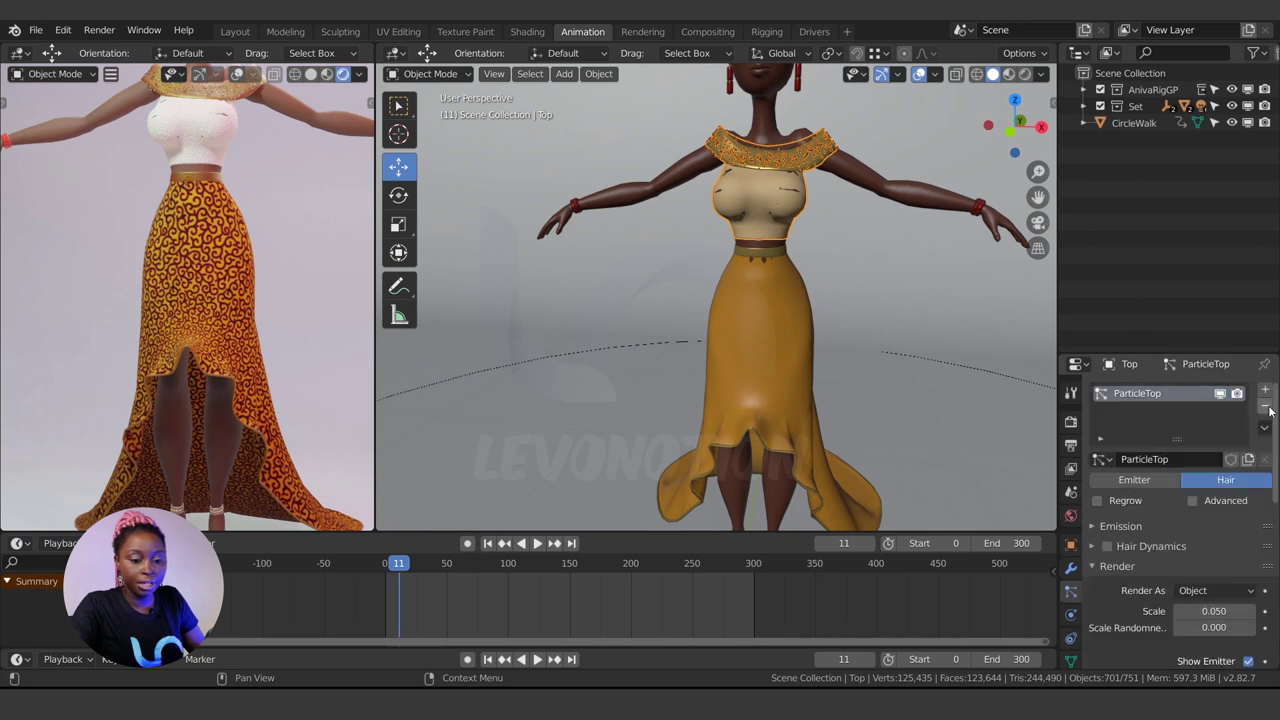
pyautogui.click(1266, 407)
pyautogui.click(1072, 567)
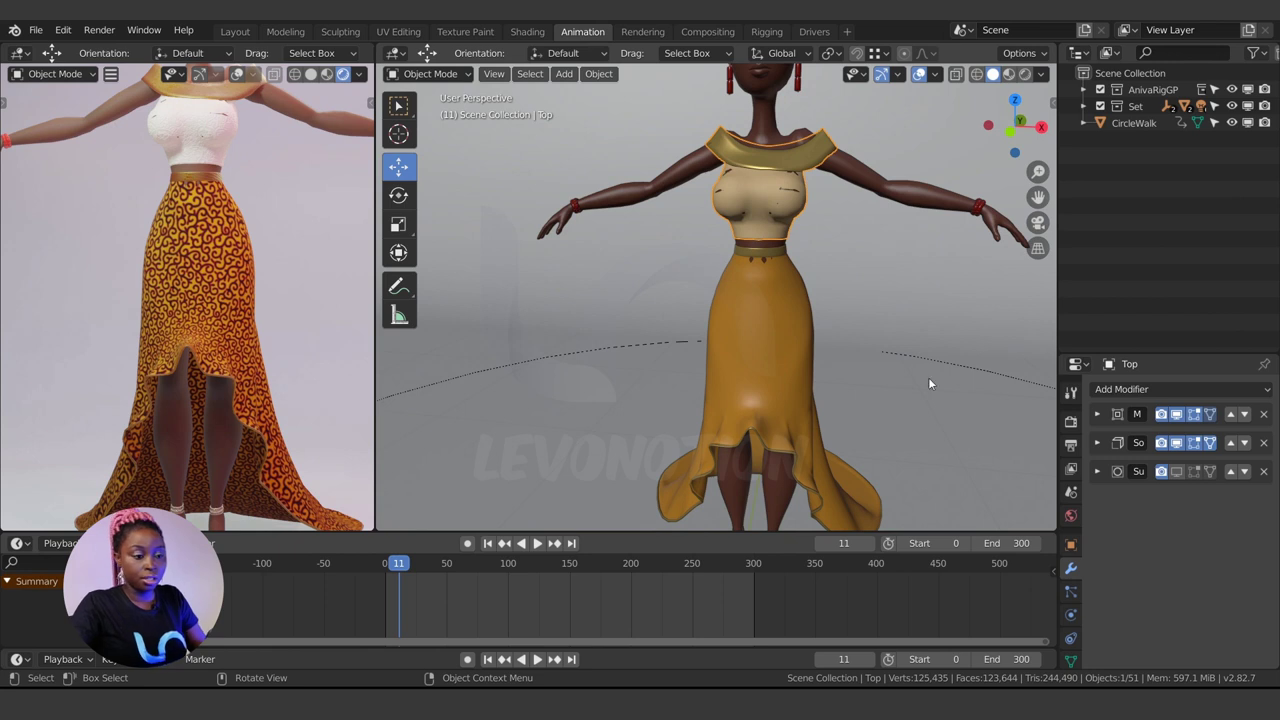
# Step: Select the skirt and scrub the timeline to frame 296 to examine how the cloth drapes around the body
pyautogui.click(794, 345)
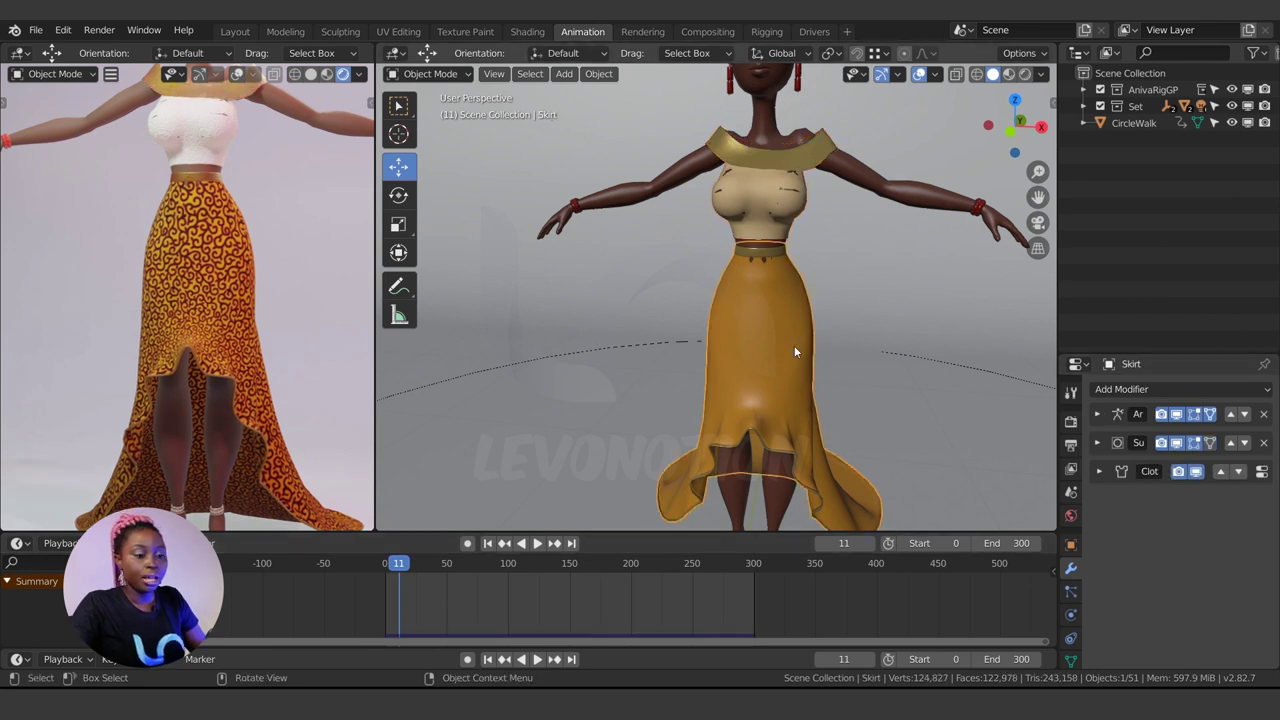
pyautogui.scroll(-4, 794, 345)
pyautogui.keyDown('shift'); pyautogui.moveTo(751, 372); pyautogui.dragTo(742, 346, button='middle'); pyautogui.keyUp('shift')
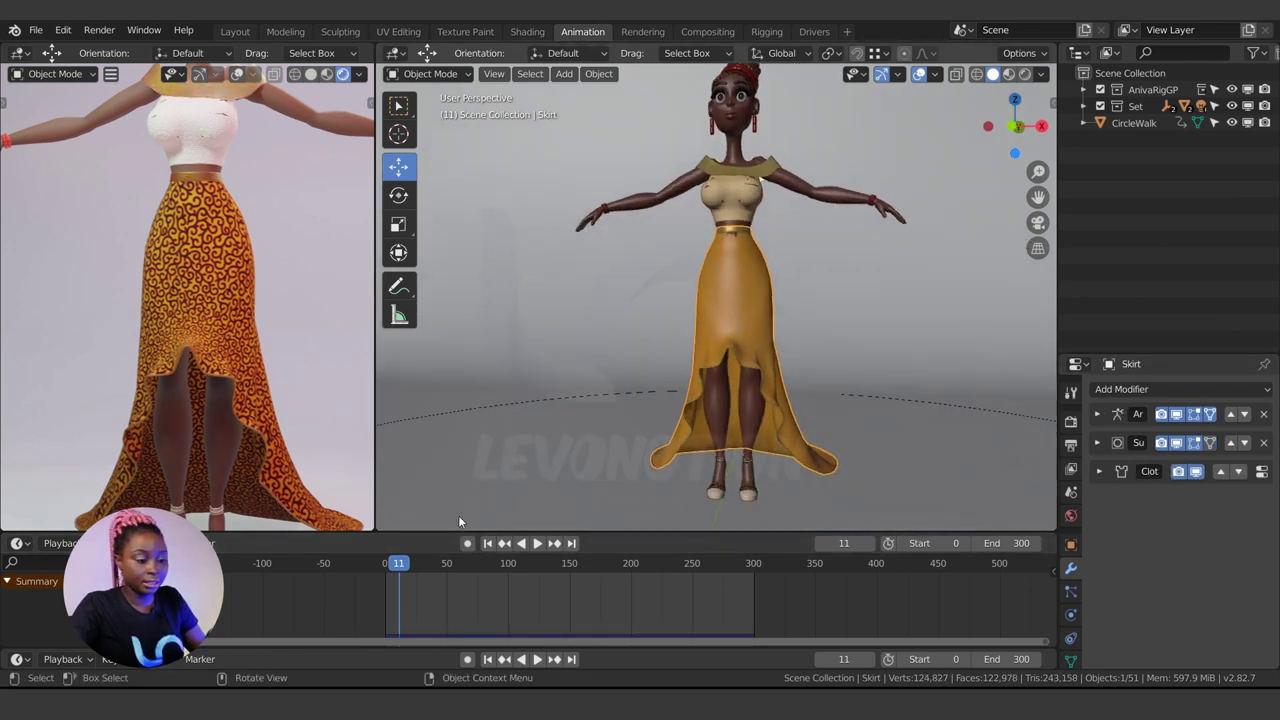
pyautogui.moveTo(476, 567); pyautogui.dragTo(617, 575)
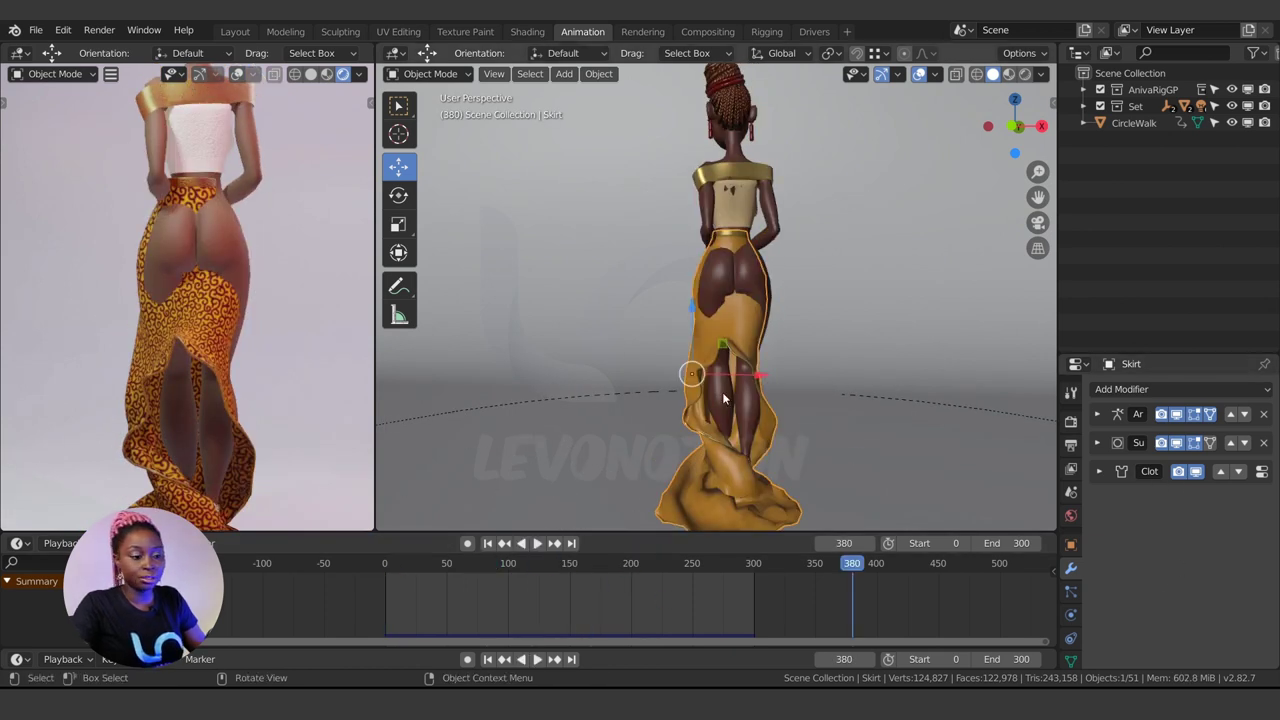
pyautogui.moveTo(722, 392); pyautogui.dragTo(738, 564, button='middle')
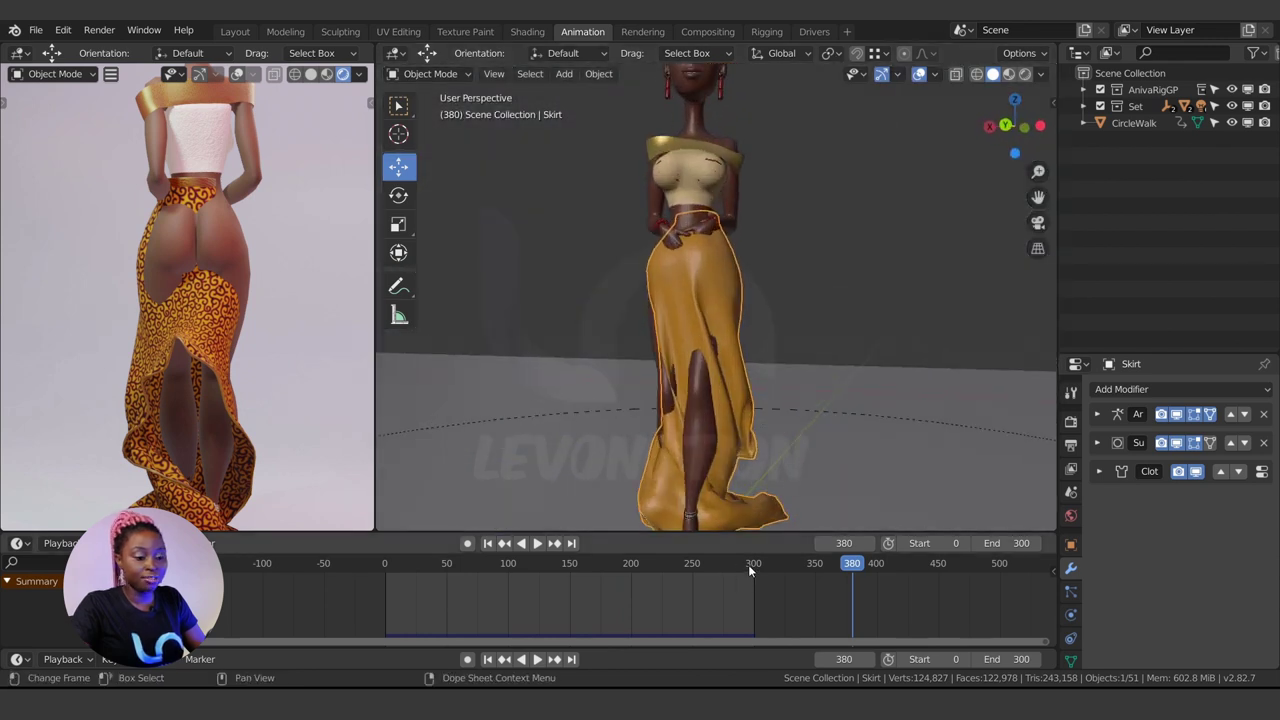
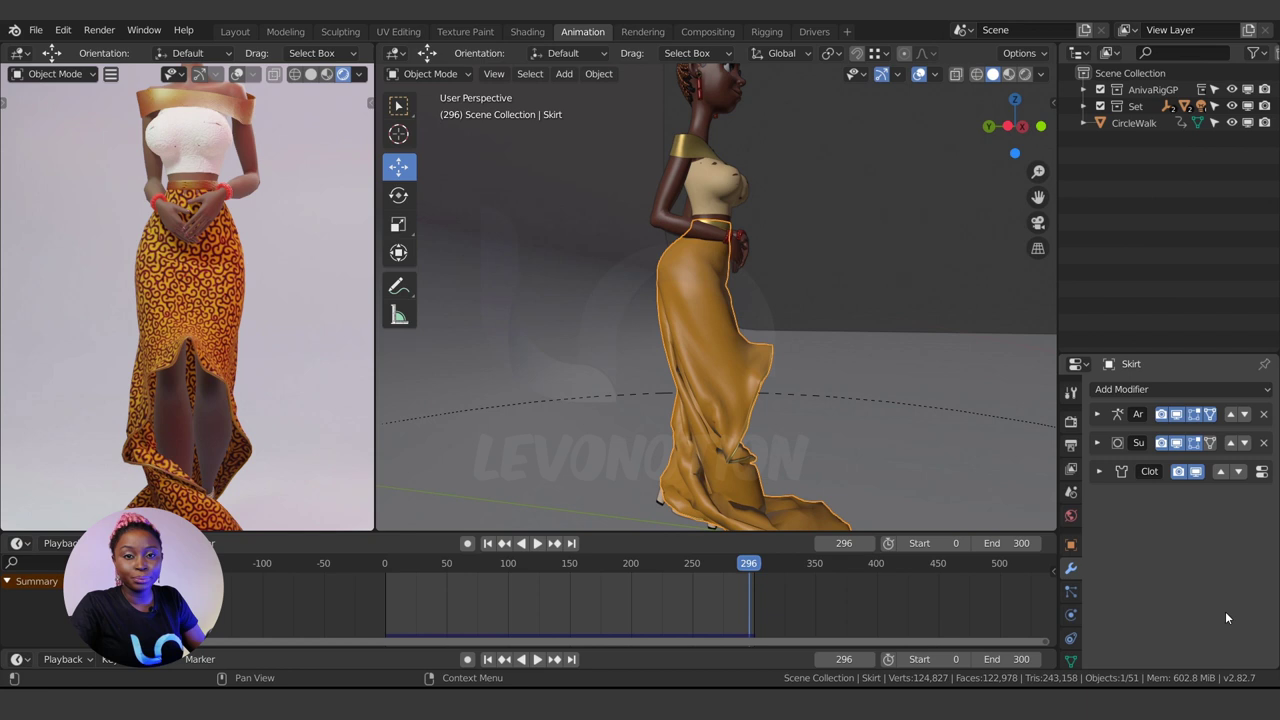
pyautogui.moveTo(763, 335); pyautogui.dragTo(806, 377, button='middle')
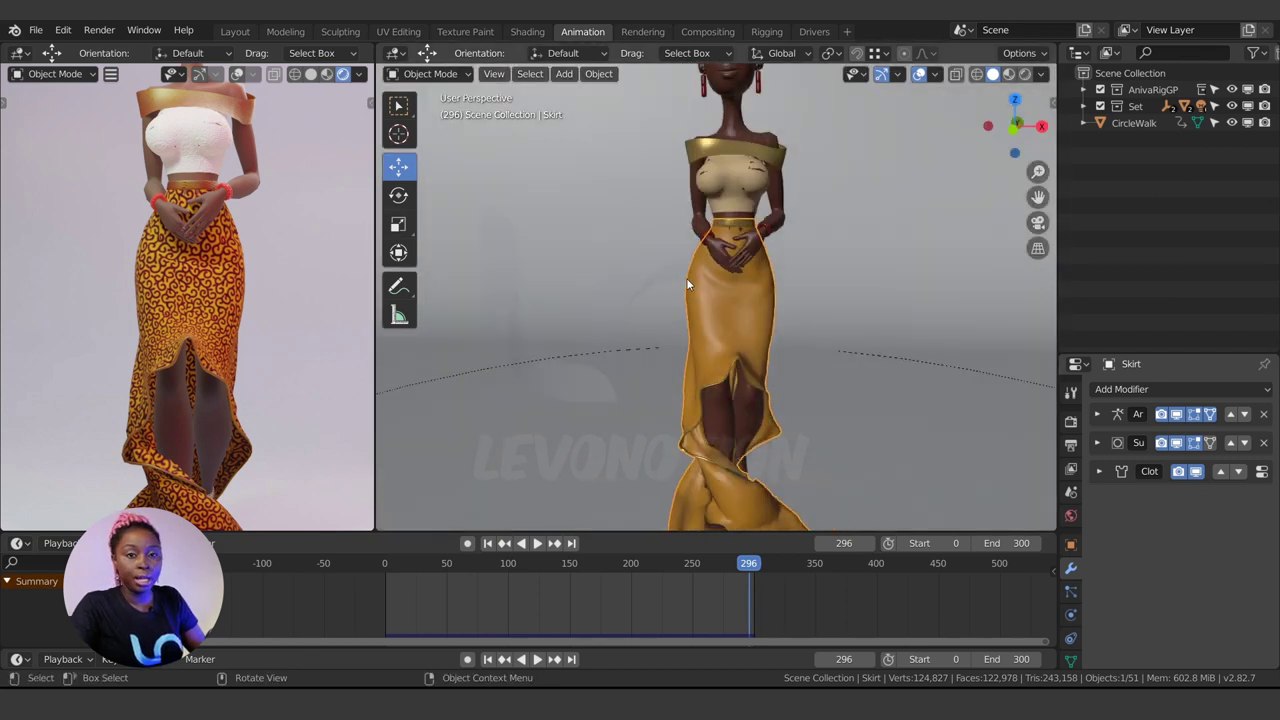
# Step: Move the timeline to frame -3 and remove the cloth physics from the skirt
pyautogui.moveTo(750, 395); pyautogui.dragTo(683, 322, button='middle')
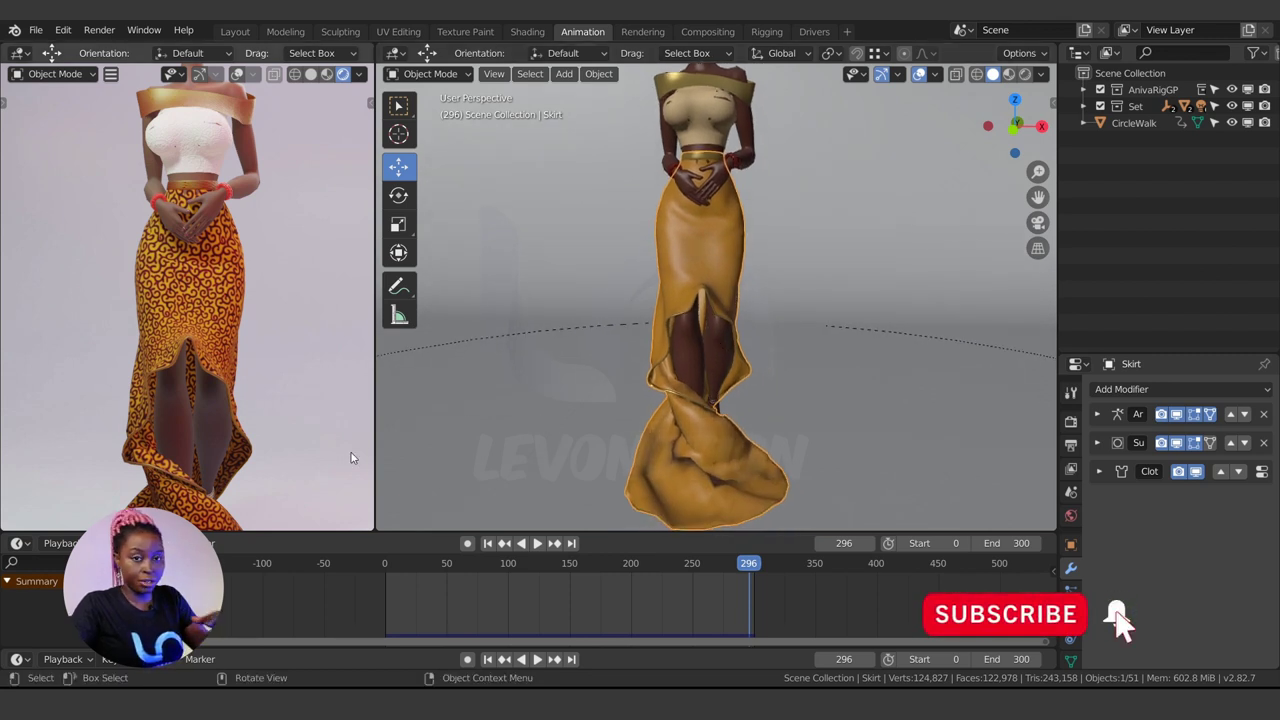
pyautogui.click(381, 563)
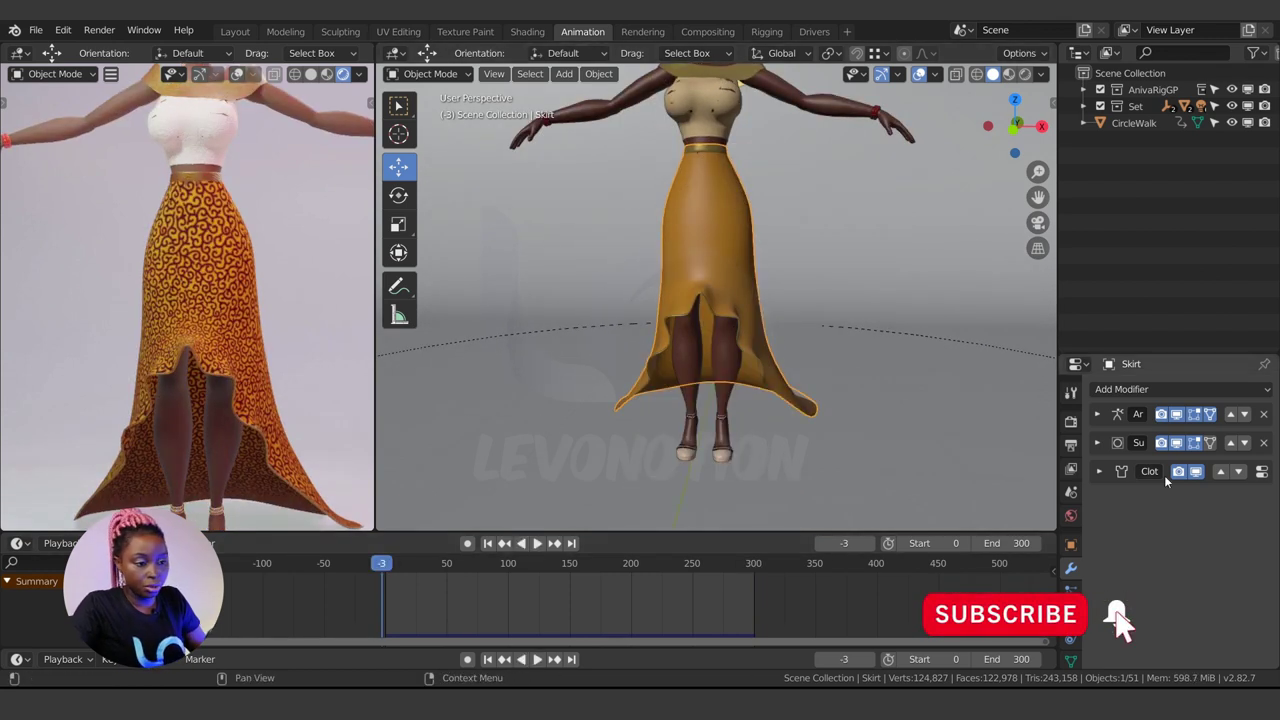
pyautogui.click(1070, 613)
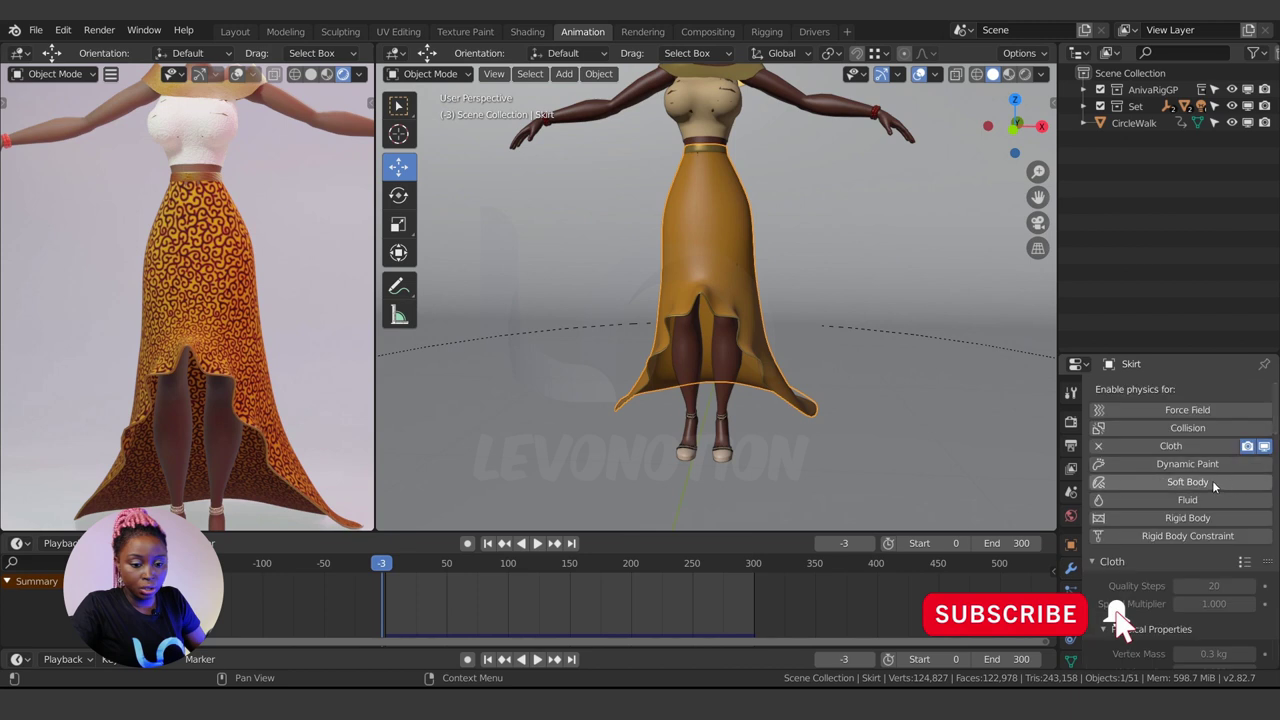
pyautogui.click(1098, 447)
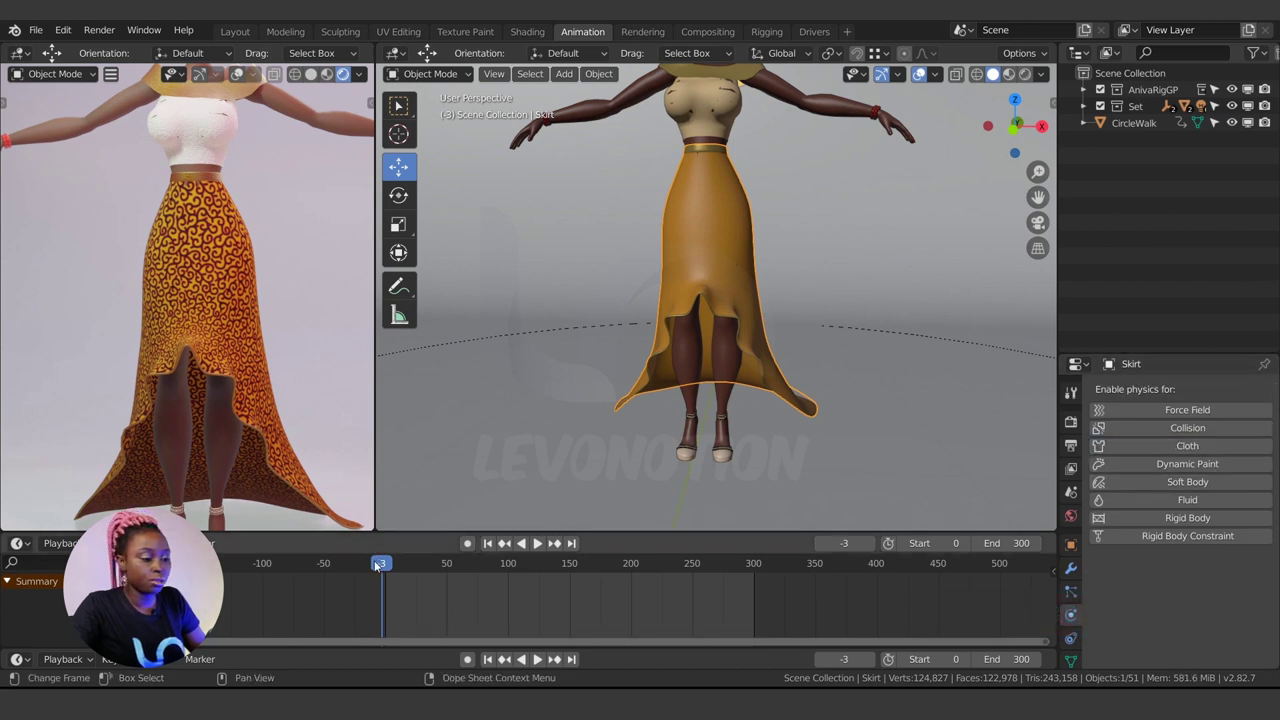
# Step: Play the animation without cloth physics, stop it and move to frame 267 to examine the skirt's shape
pyautogui.press('space')
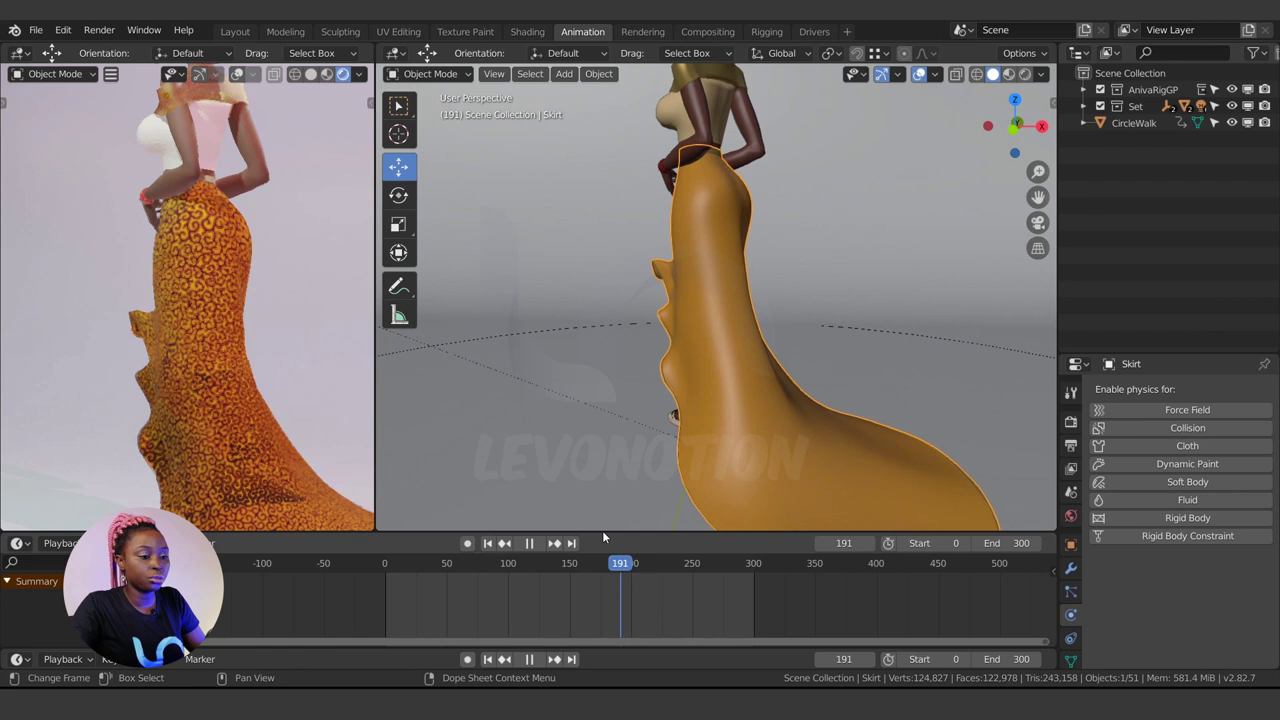
pyautogui.press('space')
pyautogui.scroll(-4, 210, 370)
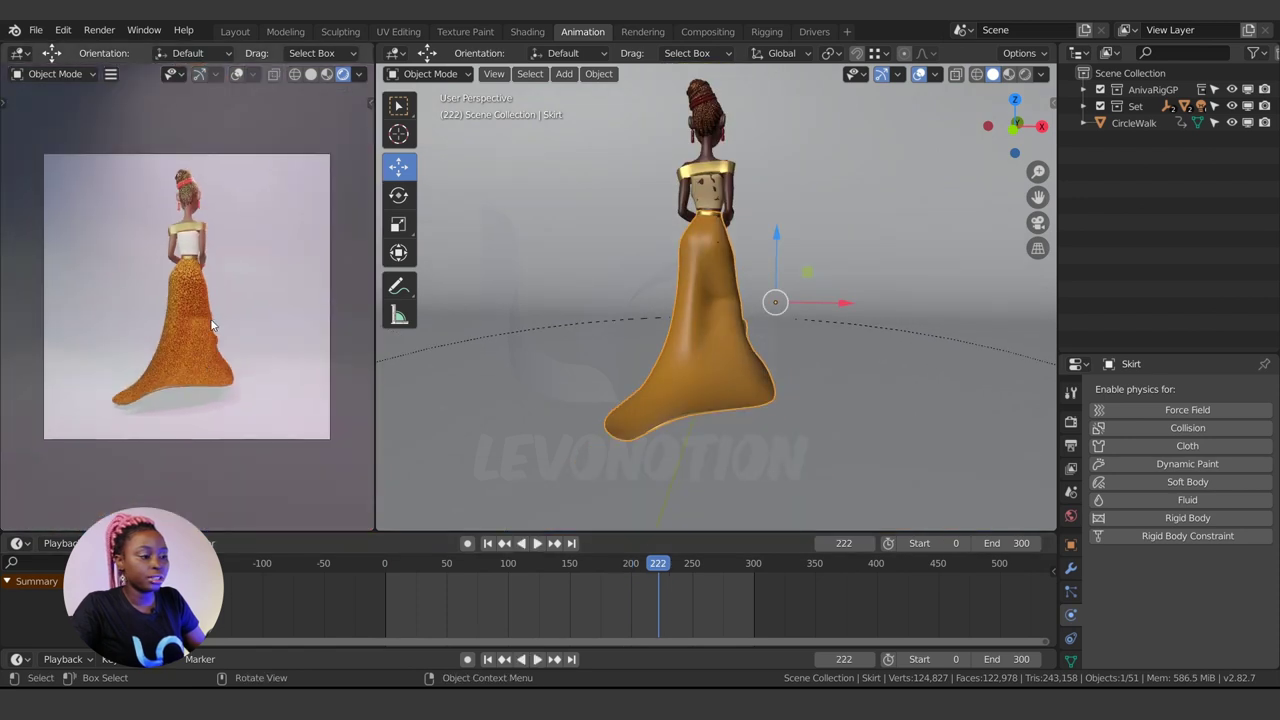
pyautogui.click(713, 565)
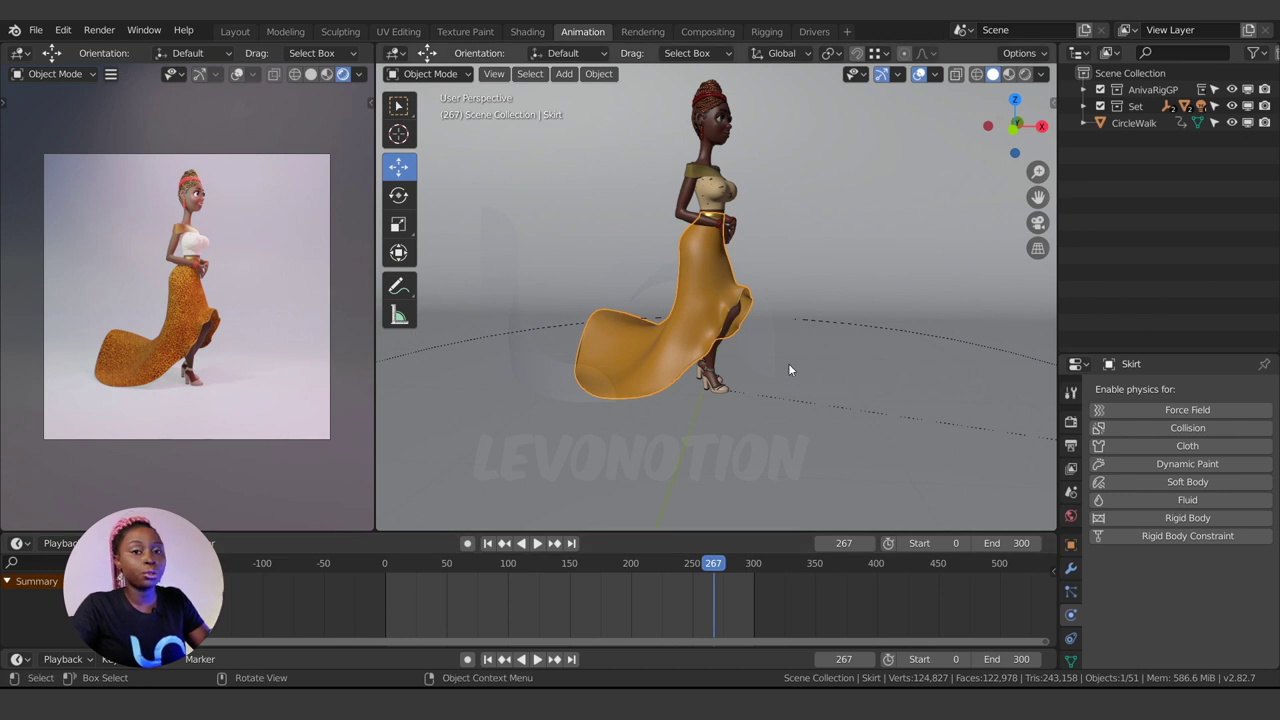
# Step: Select the character's body and show its modifier stack
pyautogui.moveTo(788, 363); pyautogui.dragTo(676, 345, button='middle')
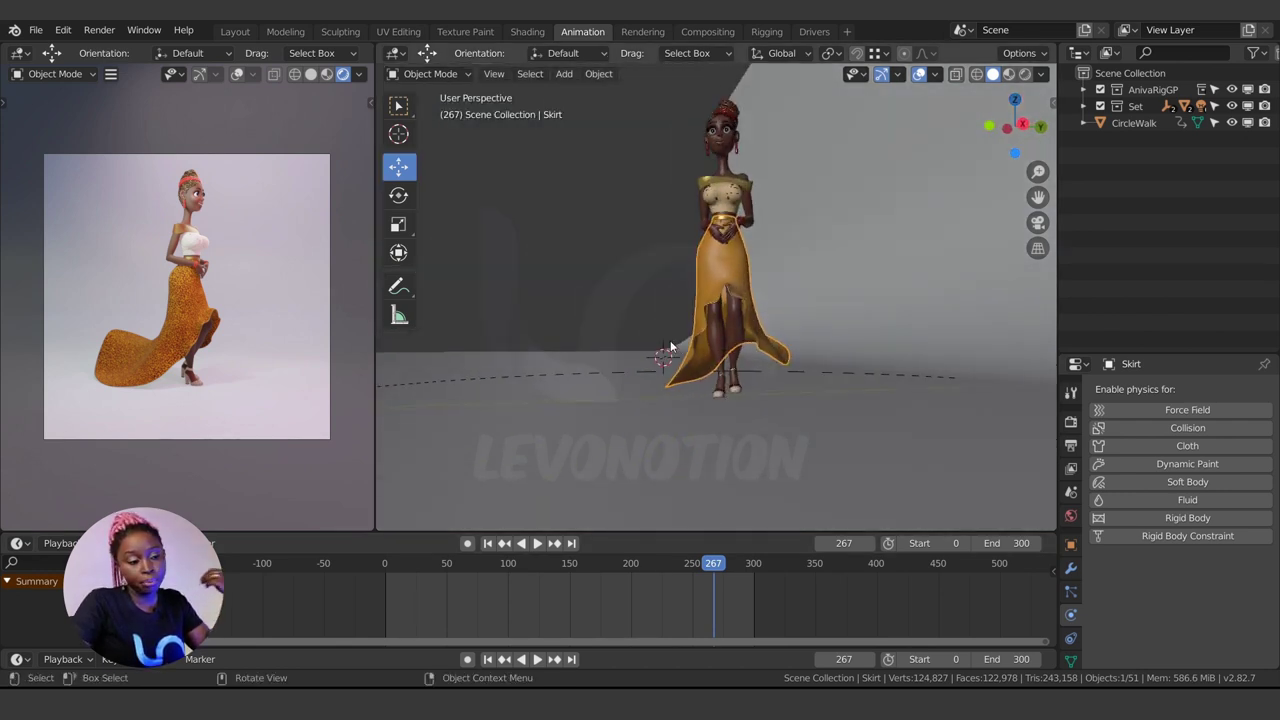
pyautogui.click(733, 323)
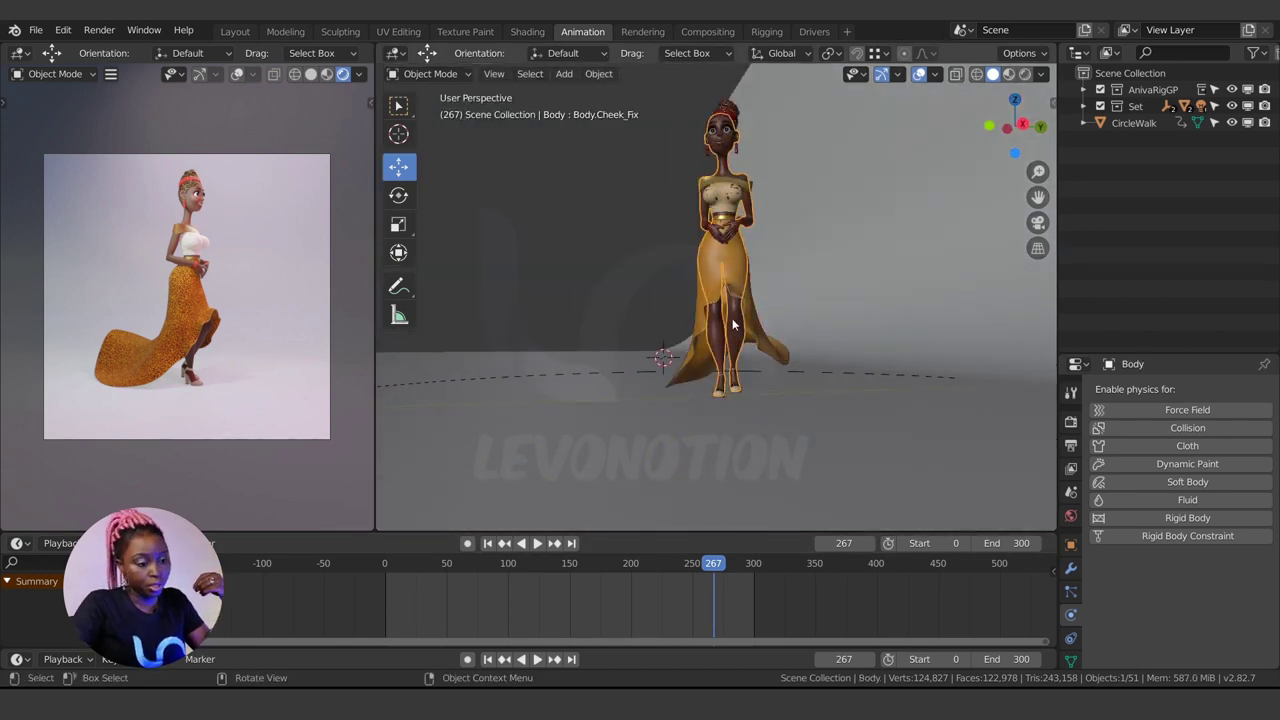
pyautogui.click(1070, 567)
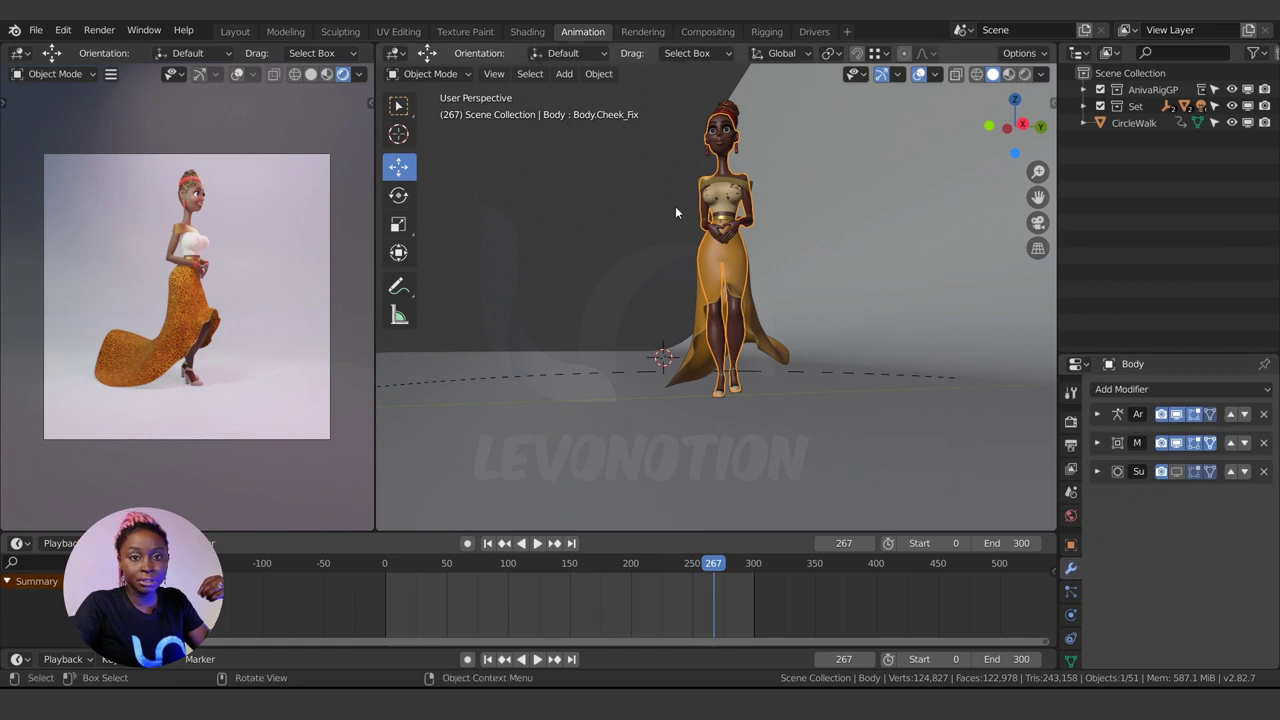
# Step: Select the skirt again and inspect the settings of its Armature modifier from the side
pyautogui.scroll(2, 680, 215)
pyautogui.moveTo(680, 215); pyautogui.dragTo(702, 265, button='middle')
pyautogui.moveTo(617, 304); pyautogui.dragTo(722, 361, button='middle')
pyautogui.click(737, 372)
pyautogui.click(1097, 415)
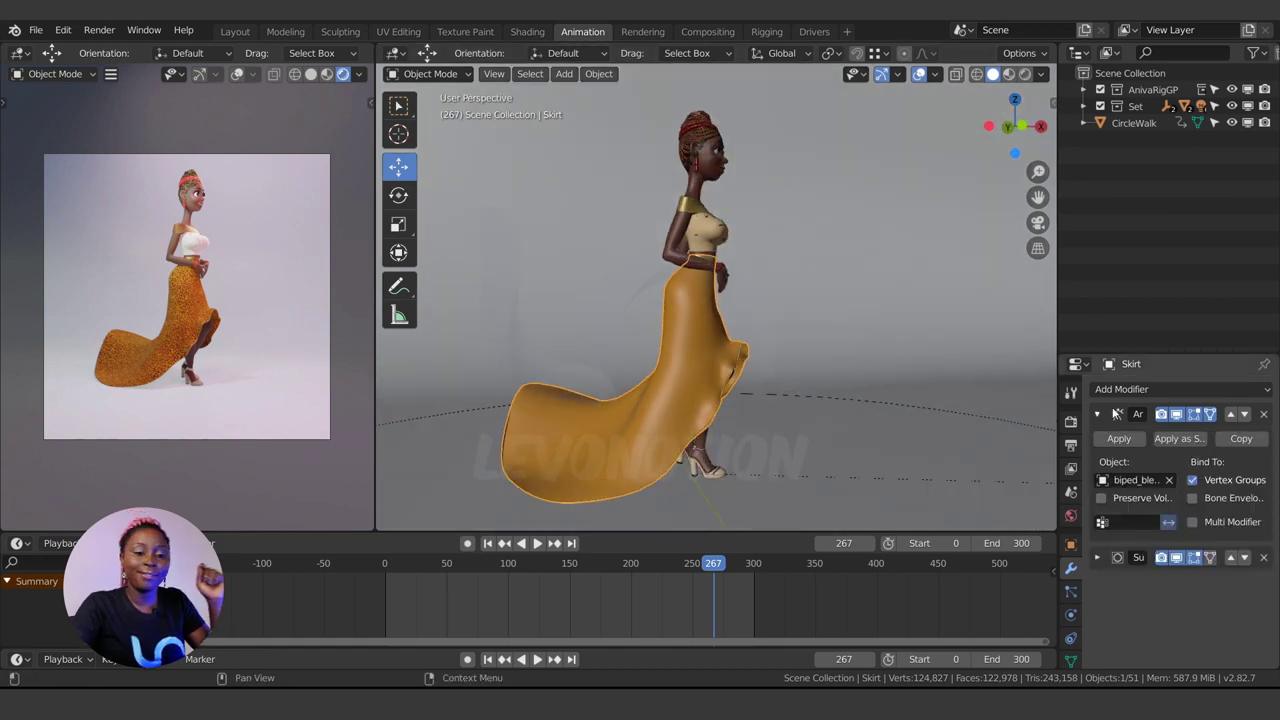
pyautogui.click(1097, 414)
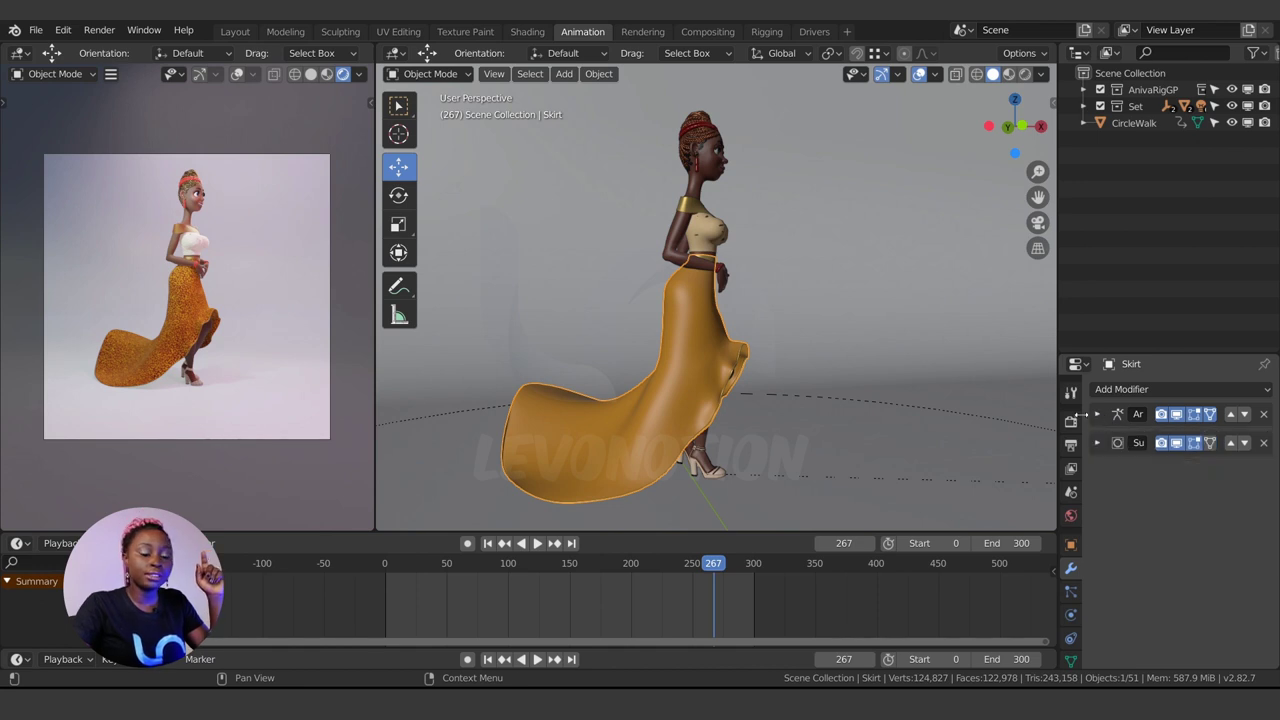
pyautogui.scroll(-2, 762, 366)
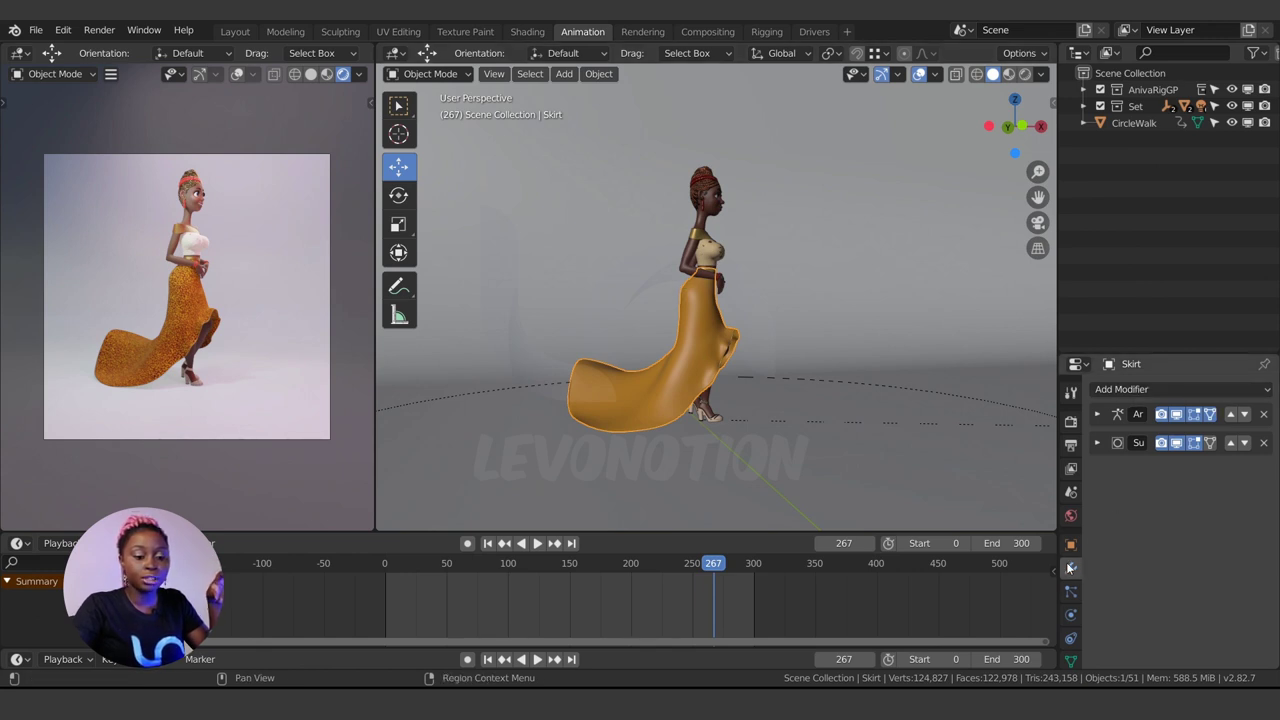
# Step: Enable cloth physics on the skirt
pyautogui.click(1144, 386)
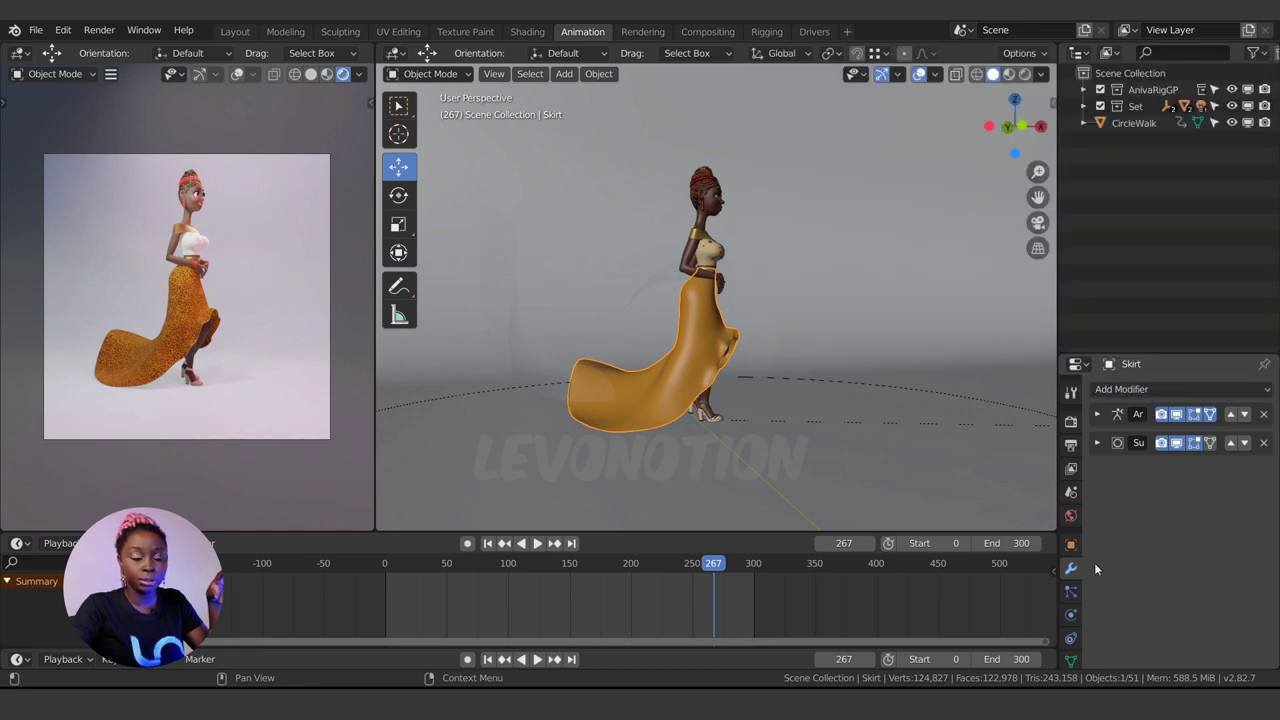
pyautogui.click(1072, 617)
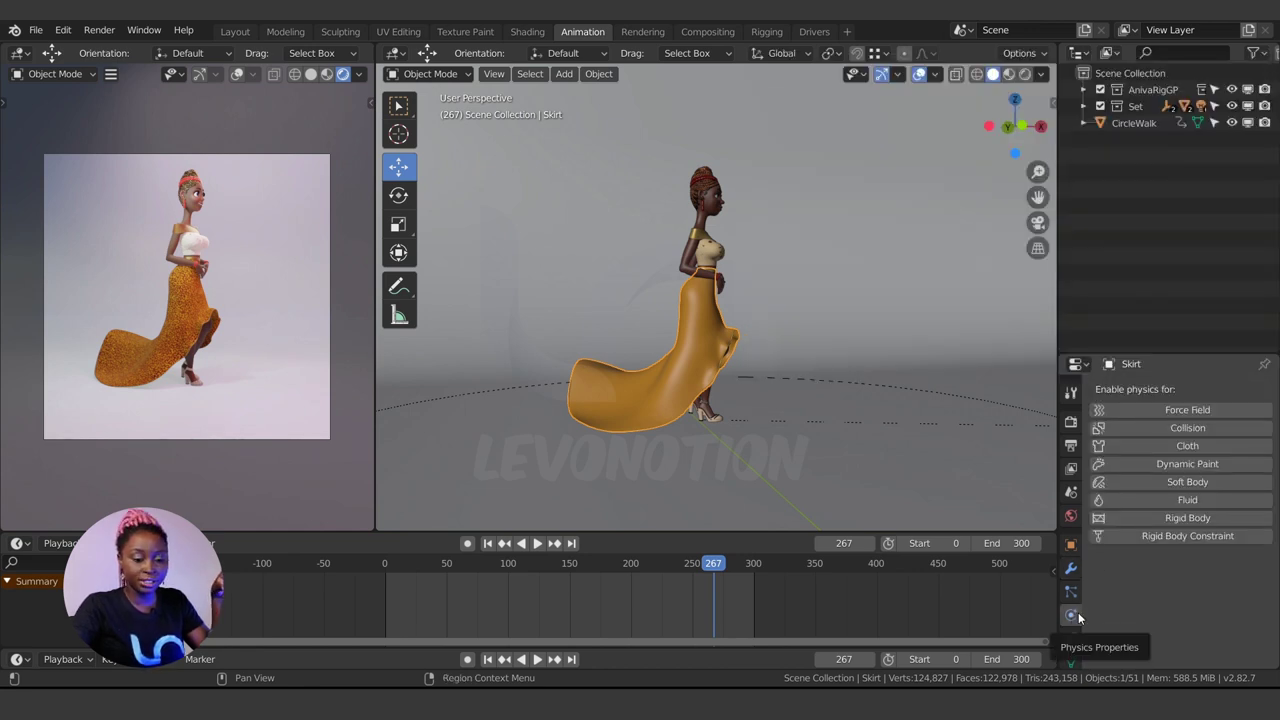
pyautogui.click(1179, 447)
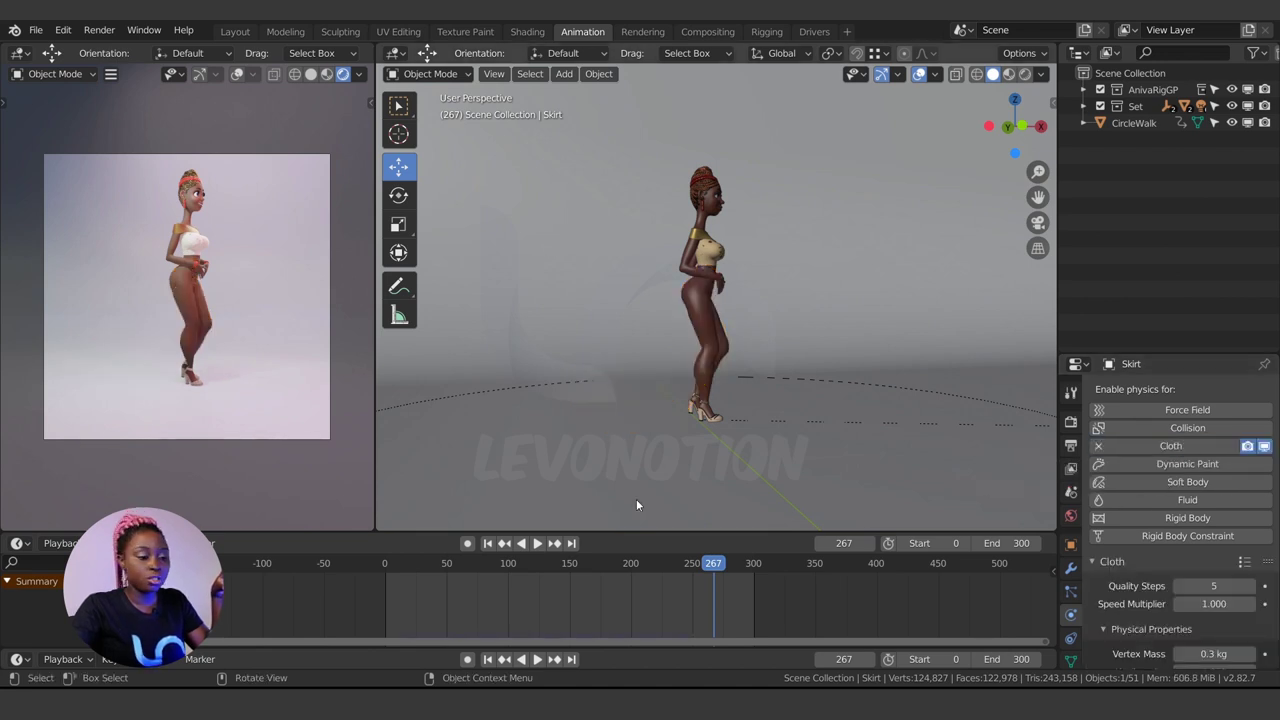
# Step: Play the skirt's cloth simulation from frame -3 and stop at frame 9 to examine how it behaves
pyautogui.click(382, 562)
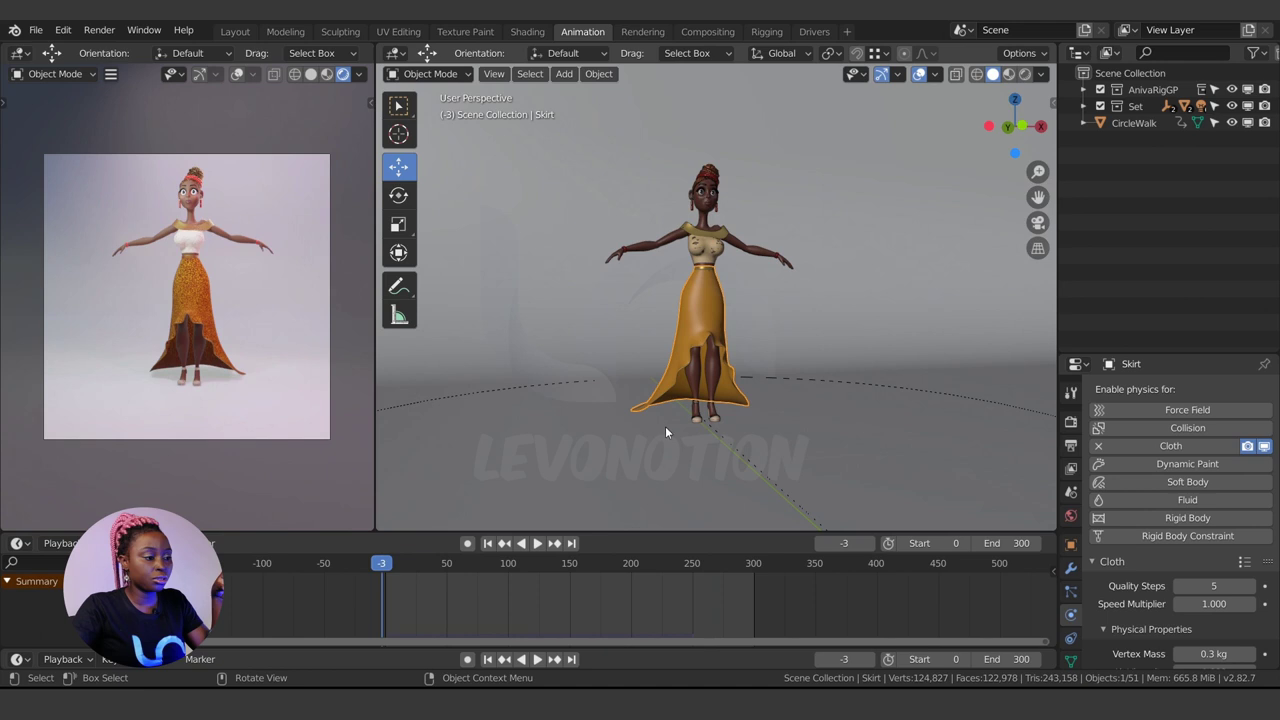
pyautogui.press('space')
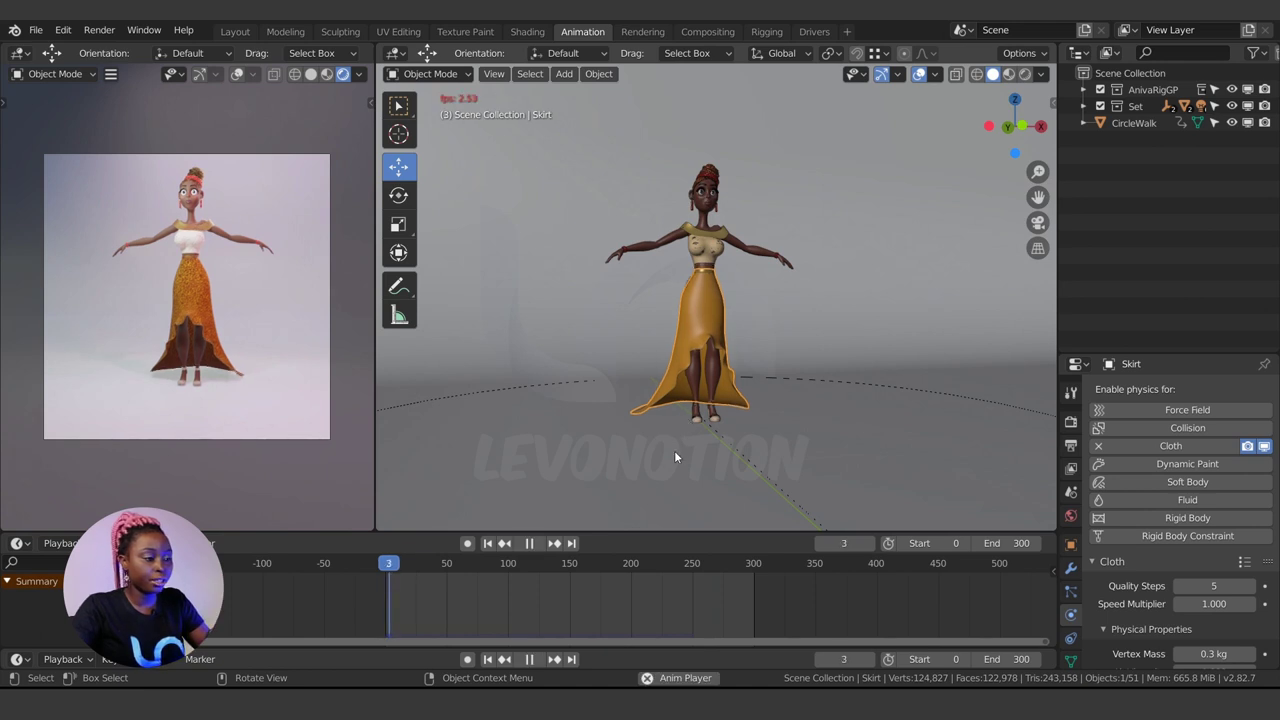
pyautogui.moveTo(670, 420); pyautogui.dragTo(707, 364, button='middle')
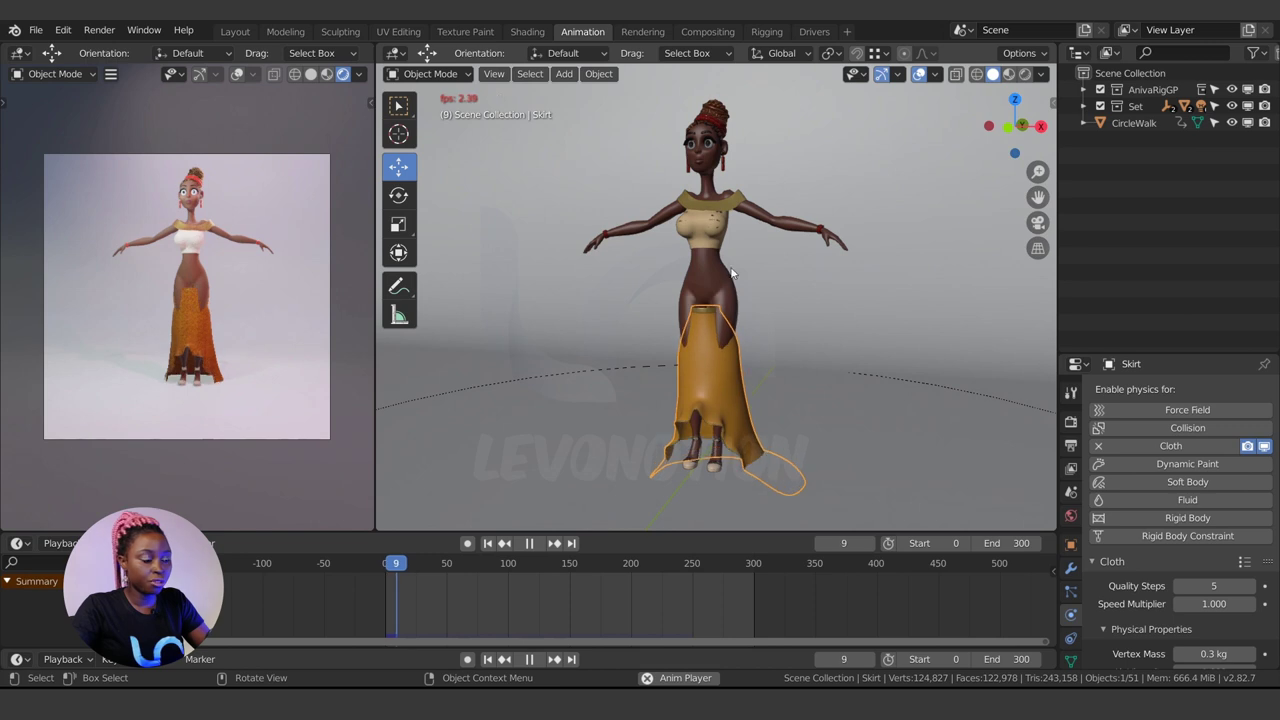
pyautogui.press('space')
pyautogui.moveTo(644, 381); pyautogui.dragTo(682, 383, button='middle')
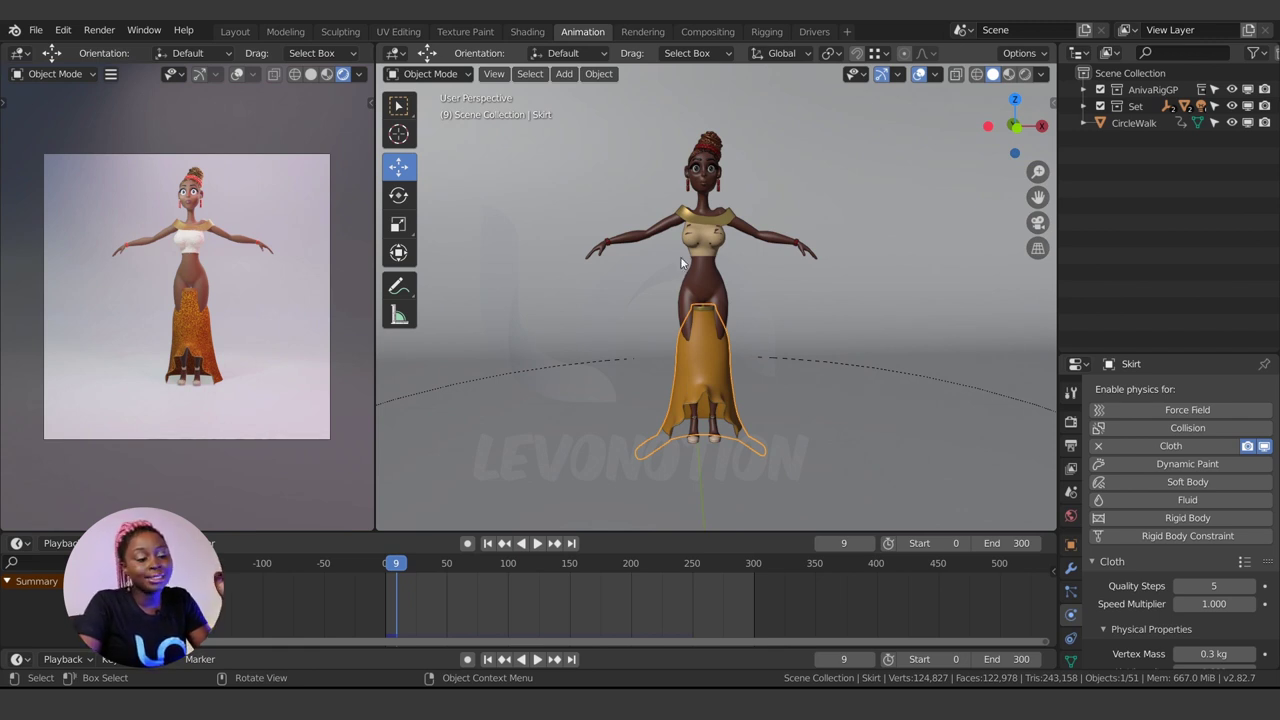
pyautogui.scroll(-3, 710, 383)
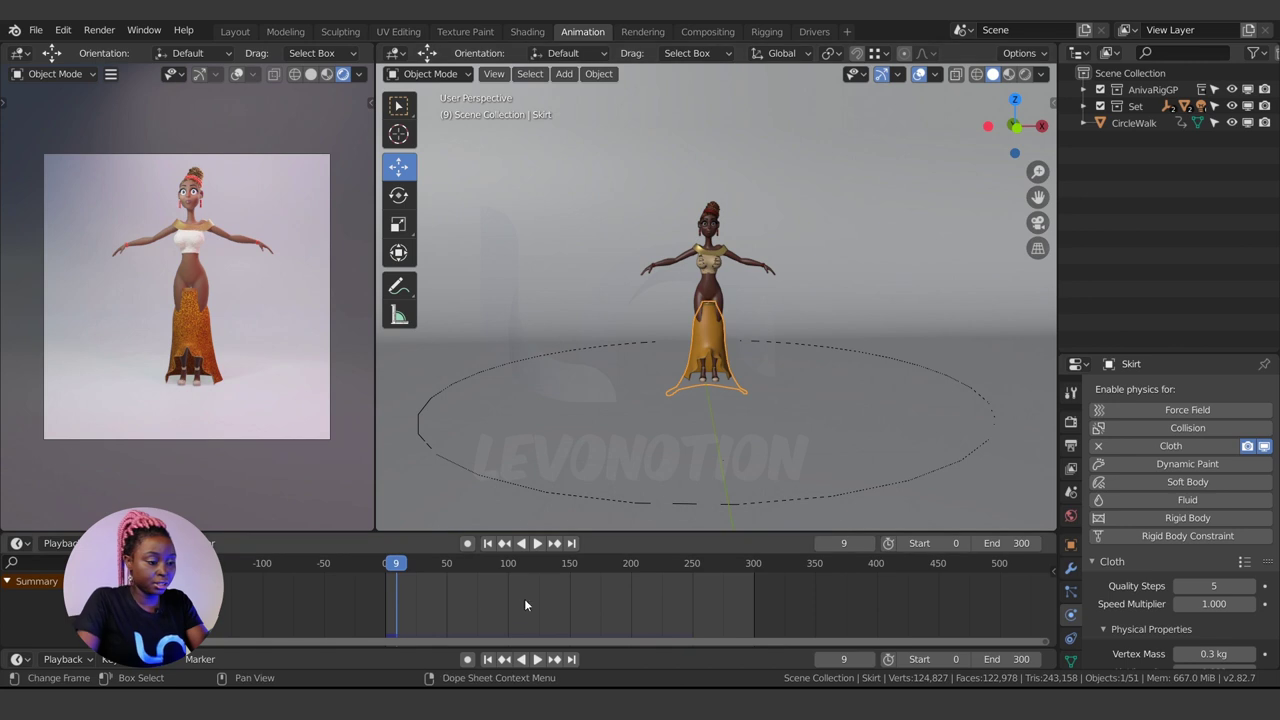
# Step: Return the timeline to frame 0 and view the skirt in its starting shape
pyautogui.click(385, 566)
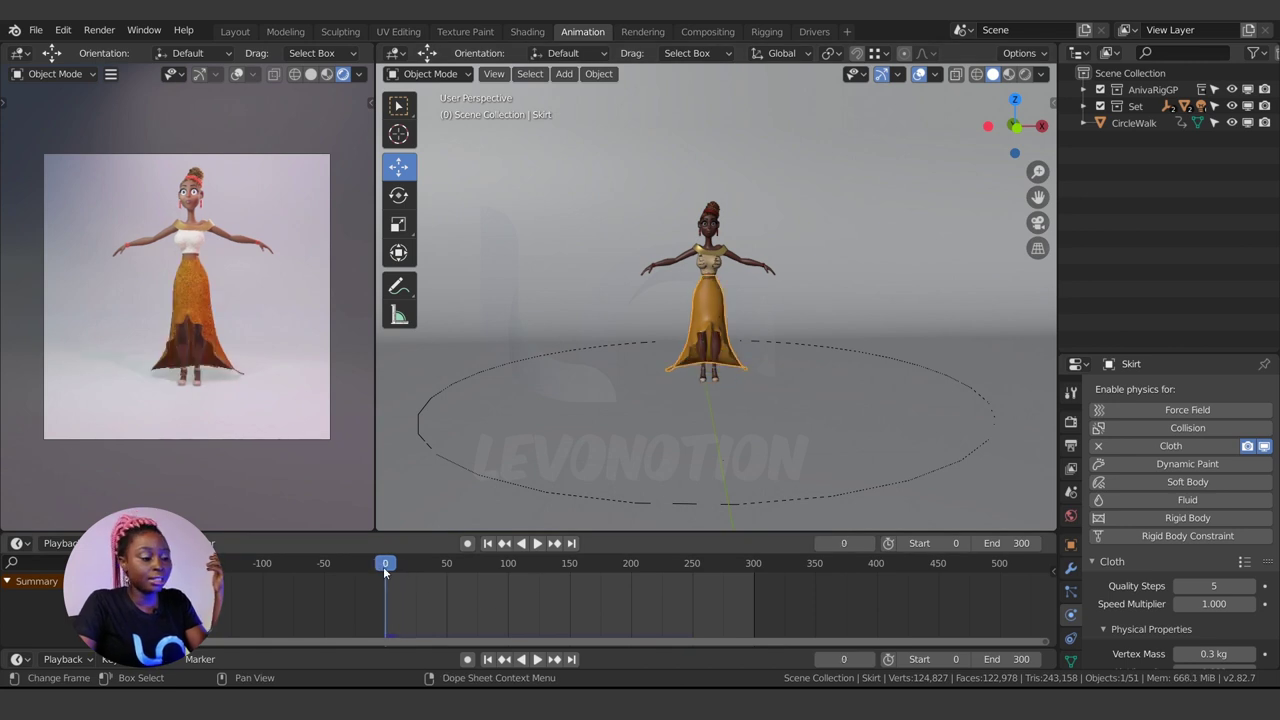
pyautogui.scroll(4, 777, 299)
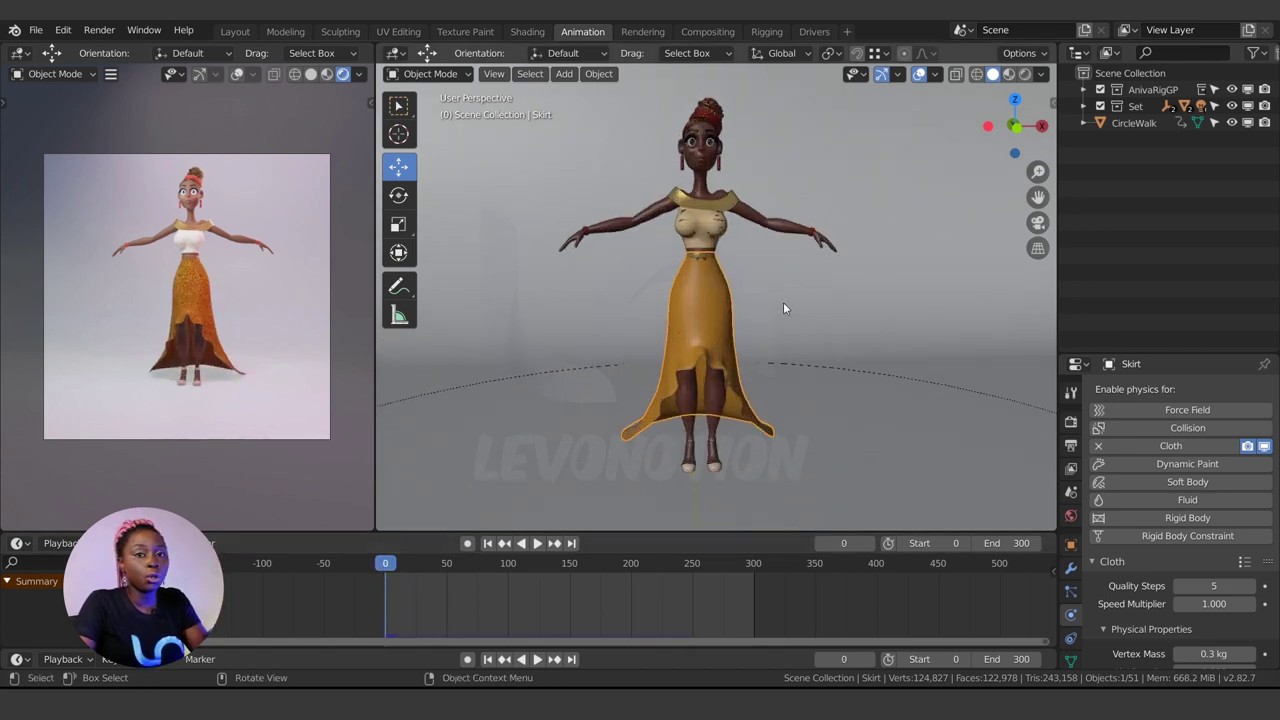
pyautogui.scroll(1, 784, 308)
pyautogui.scroll(-6, 783, 305)
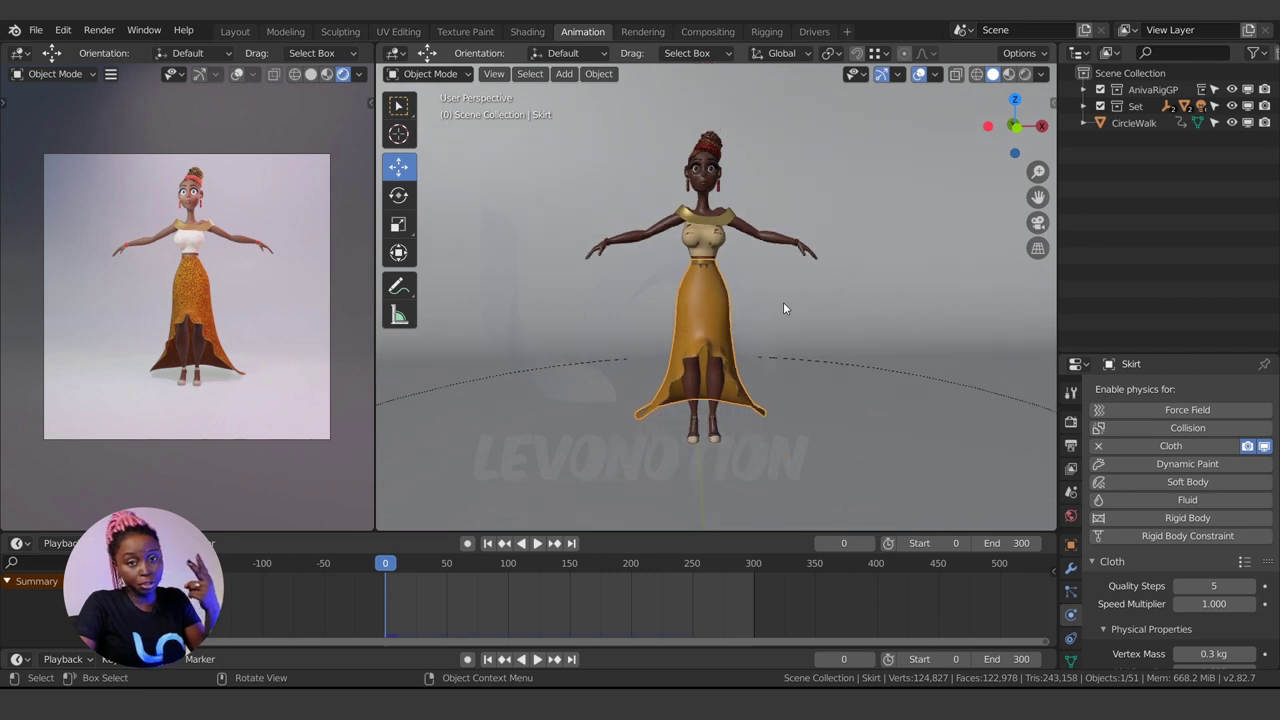
# Step: Expand the Set collection, hide the BG backdrop object and clear the selection
pyautogui.moveTo(836, 377); pyautogui.dragTo(741, 402, button='middle')
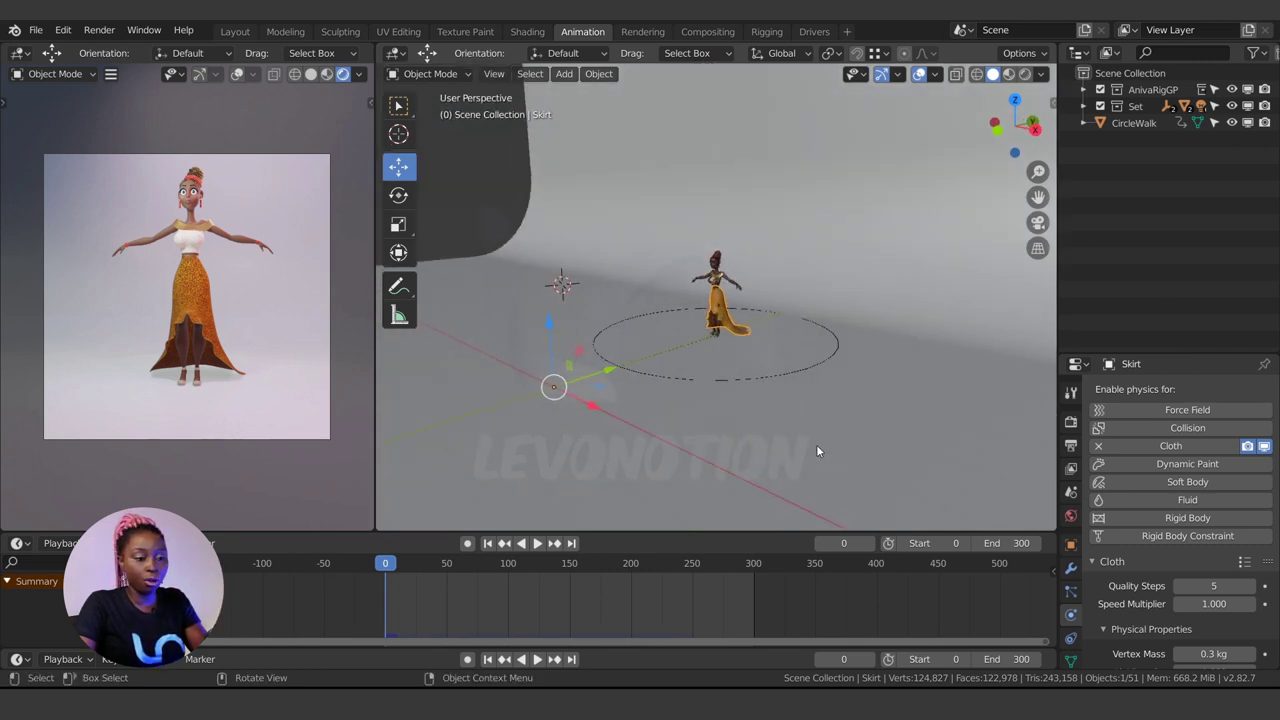
pyautogui.click(1088, 106)
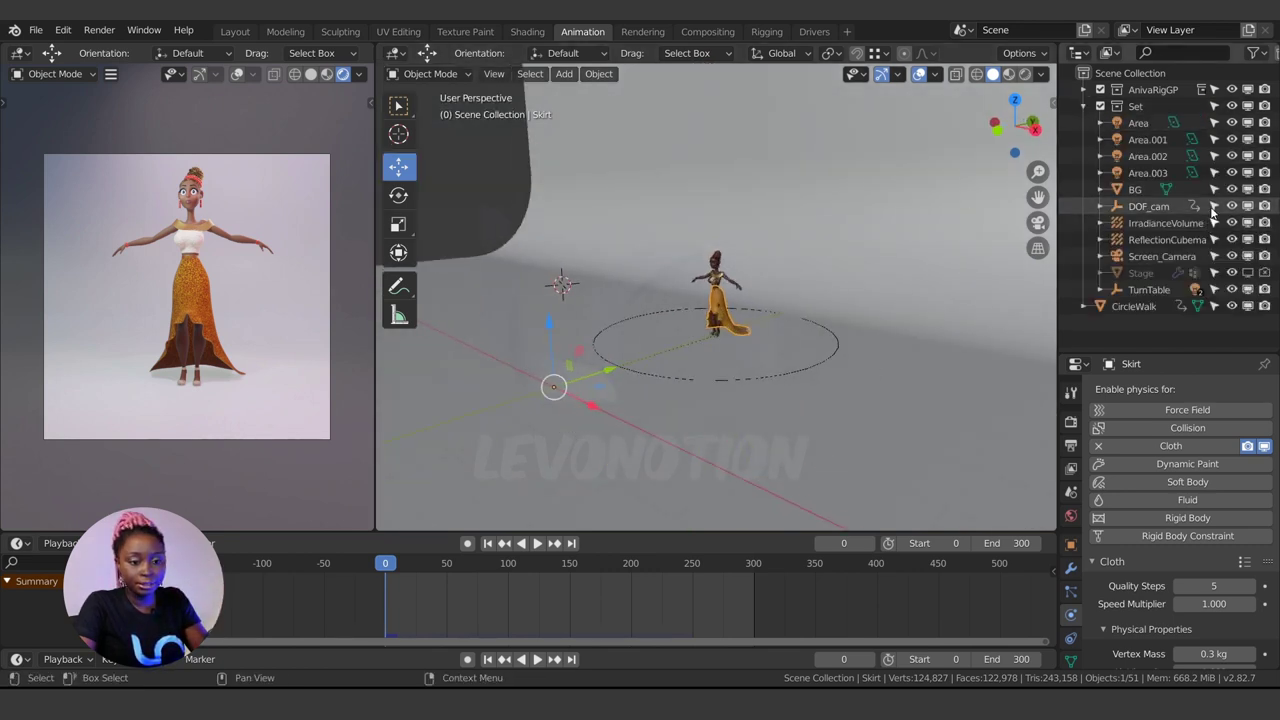
pyautogui.click(1232, 189)
pyautogui.scroll(3, 800, 320)
pyautogui.click(864, 320)
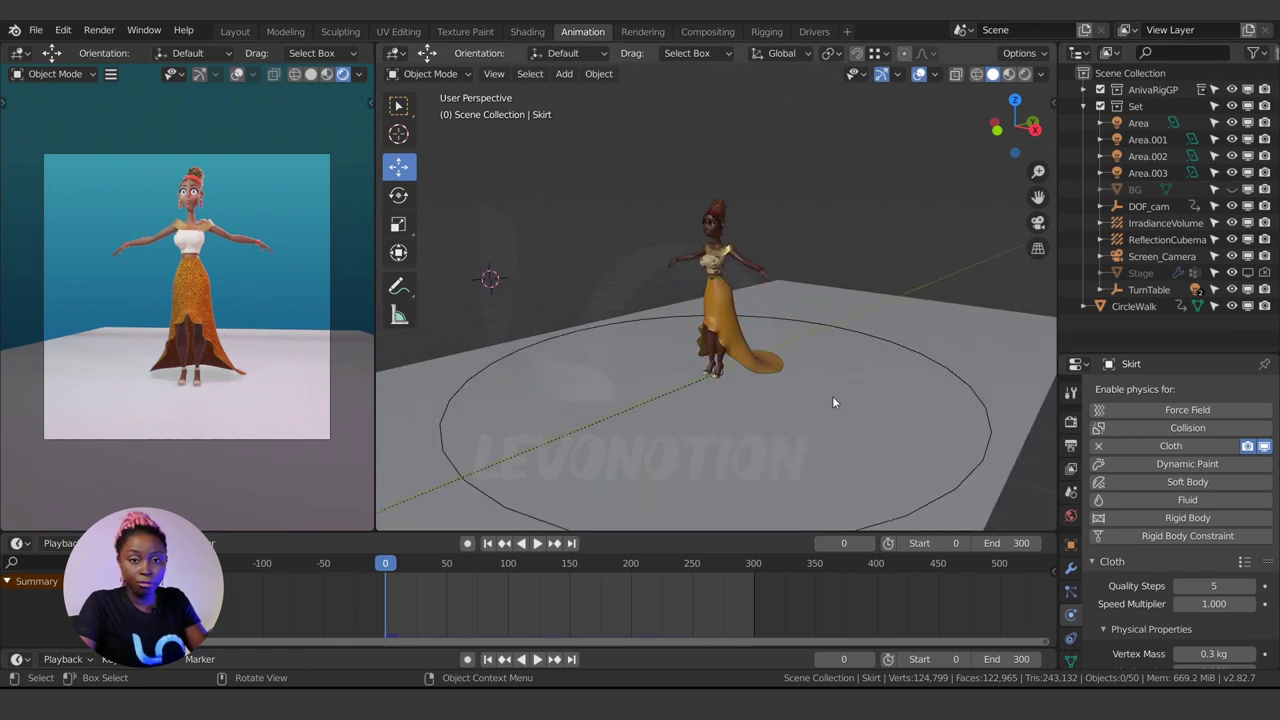
# Step: Collapse the Set collection, expand AnivaRigGP down to AnivaMesh and select the BodyCollider object
pyautogui.moveTo(781, 375); pyautogui.dragTo(757, 378, button='middle')
pyautogui.scroll(4, 722, 368)
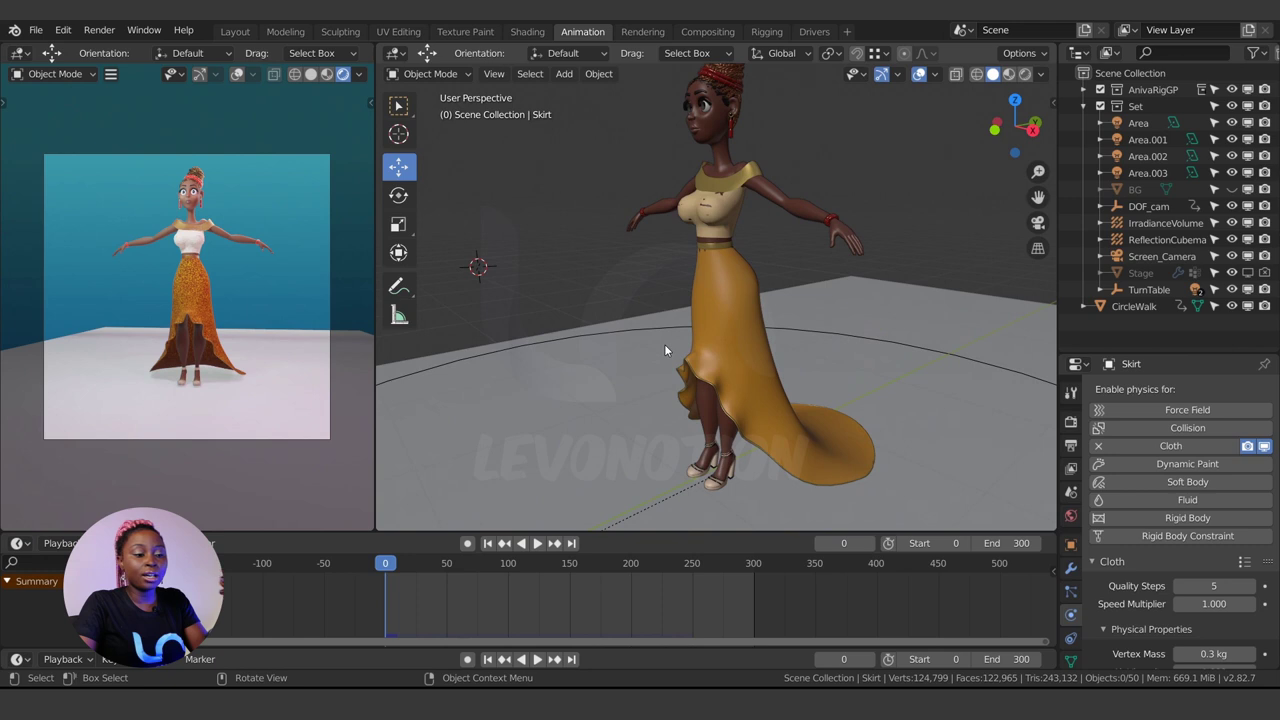
pyautogui.moveTo(678, 405); pyautogui.dragTo(700, 422, button='middle')
pyautogui.scroll(2, 700, 422)
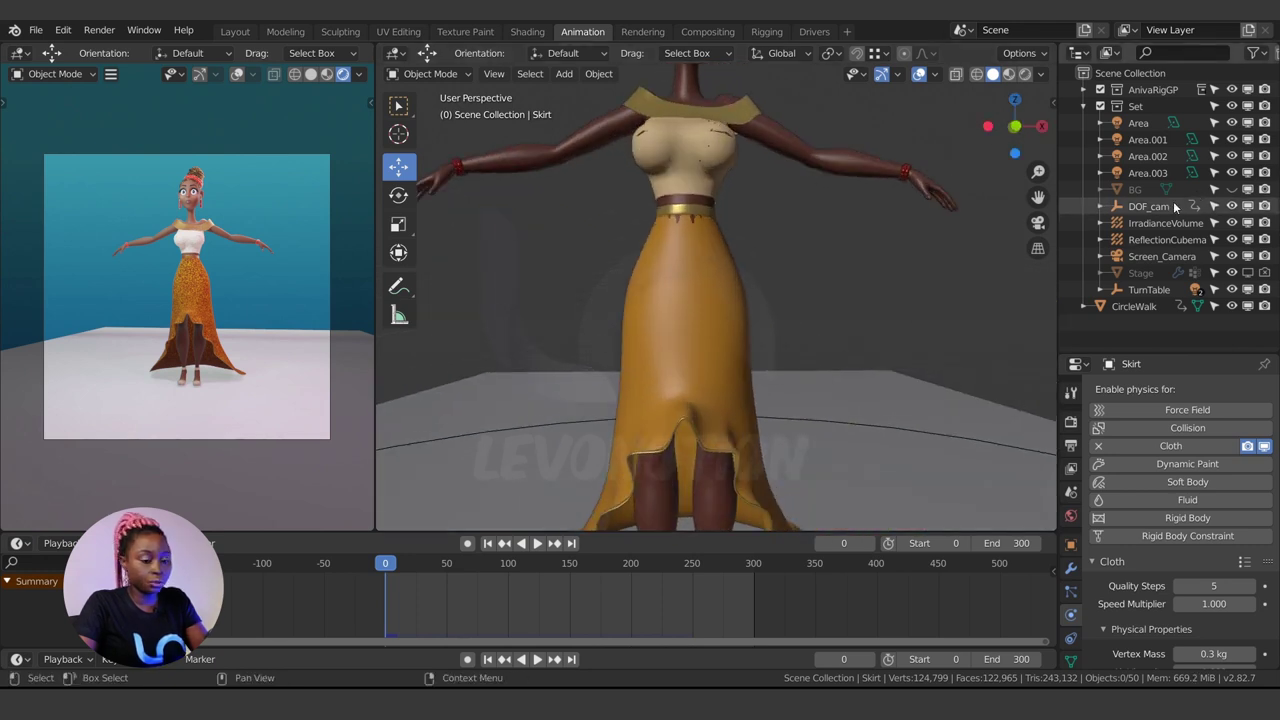
pyautogui.click(1084, 106)
pyautogui.click(1084, 90)
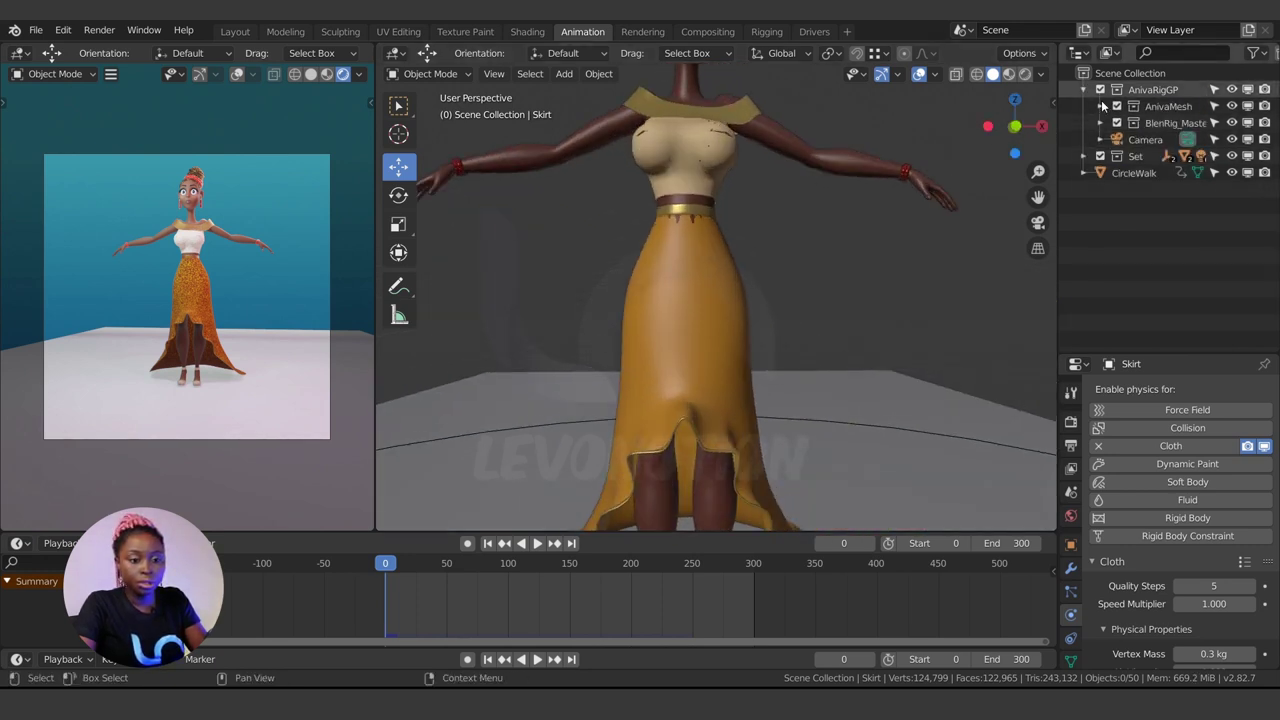
pyautogui.click(1101, 122)
pyautogui.click(1116, 139)
pyautogui.click(1116, 139)
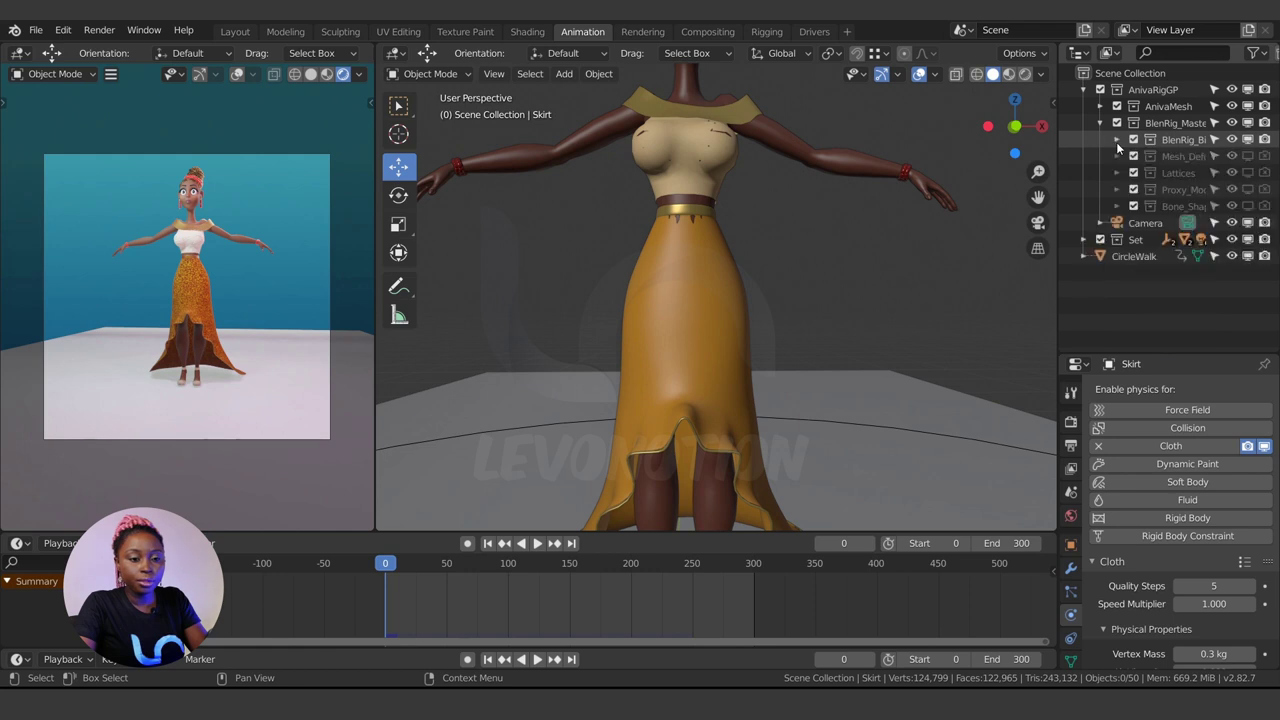
pyautogui.click(1089, 105)
pyautogui.click(1100, 106)
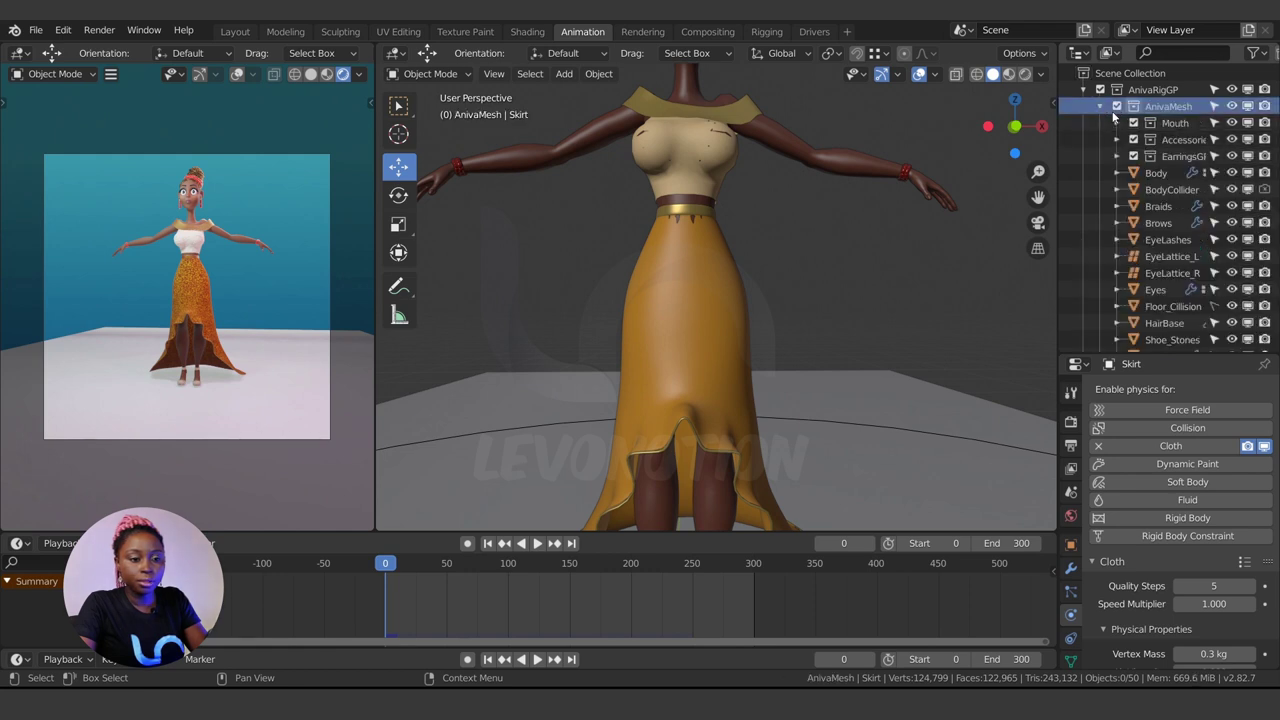
pyautogui.click(1185, 189)
# Step: Frame the BodyCollider and isolate it in local view to examine its mesh
pyautogui.press('KP_Decimal')
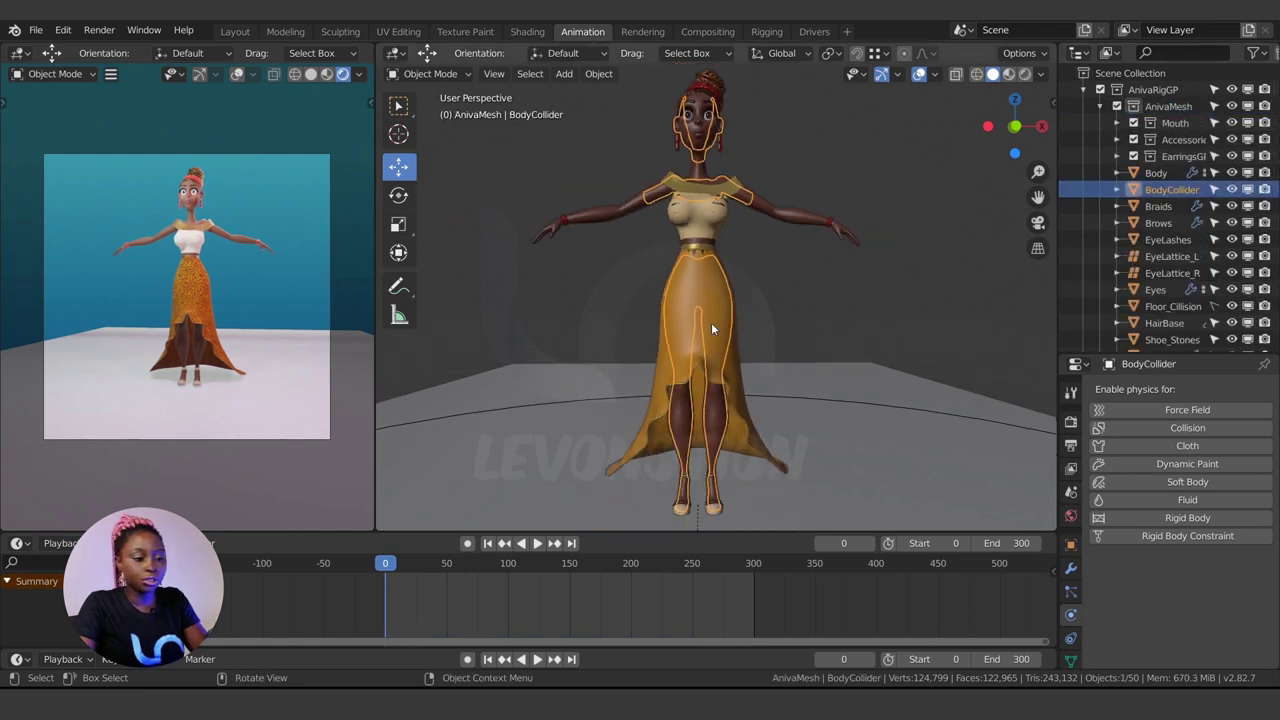
pyautogui.press('KP_Divide')
pyautogui.scroll(-2, 767, 281)
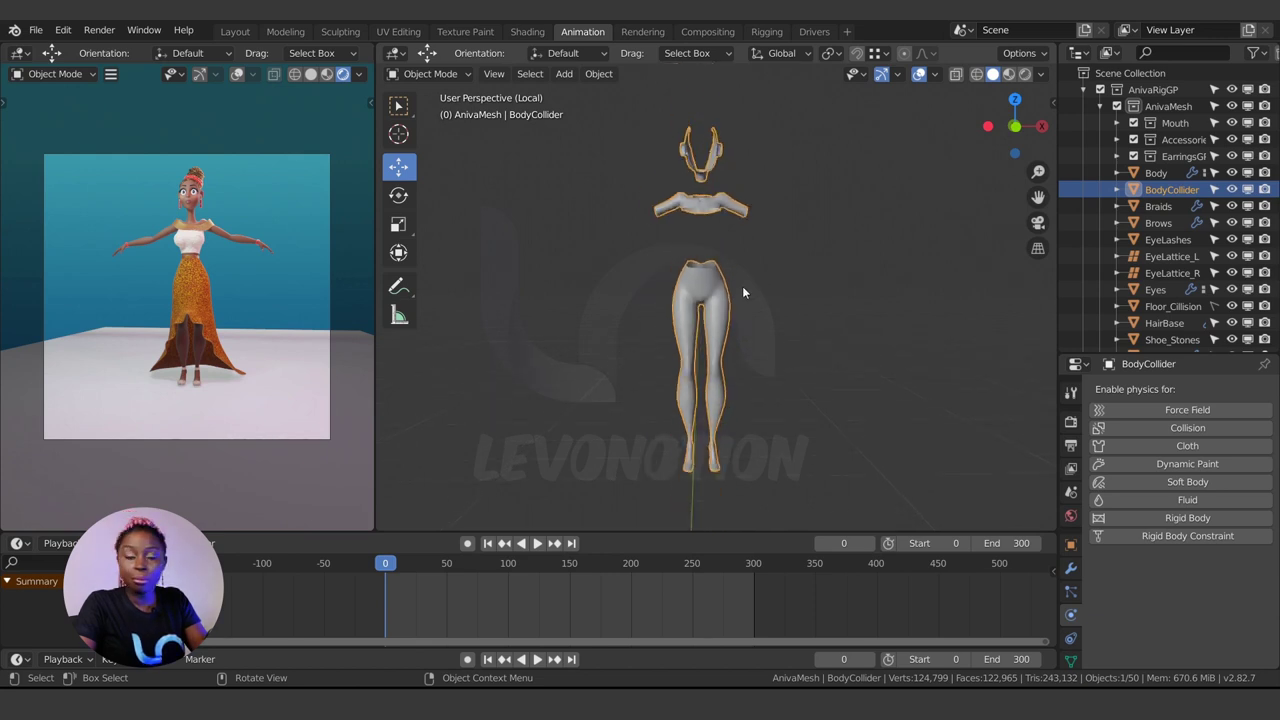
pyautogui.scroll(-3, 1210, 284)
pyautogui.scroll(-2, 1210, 284)
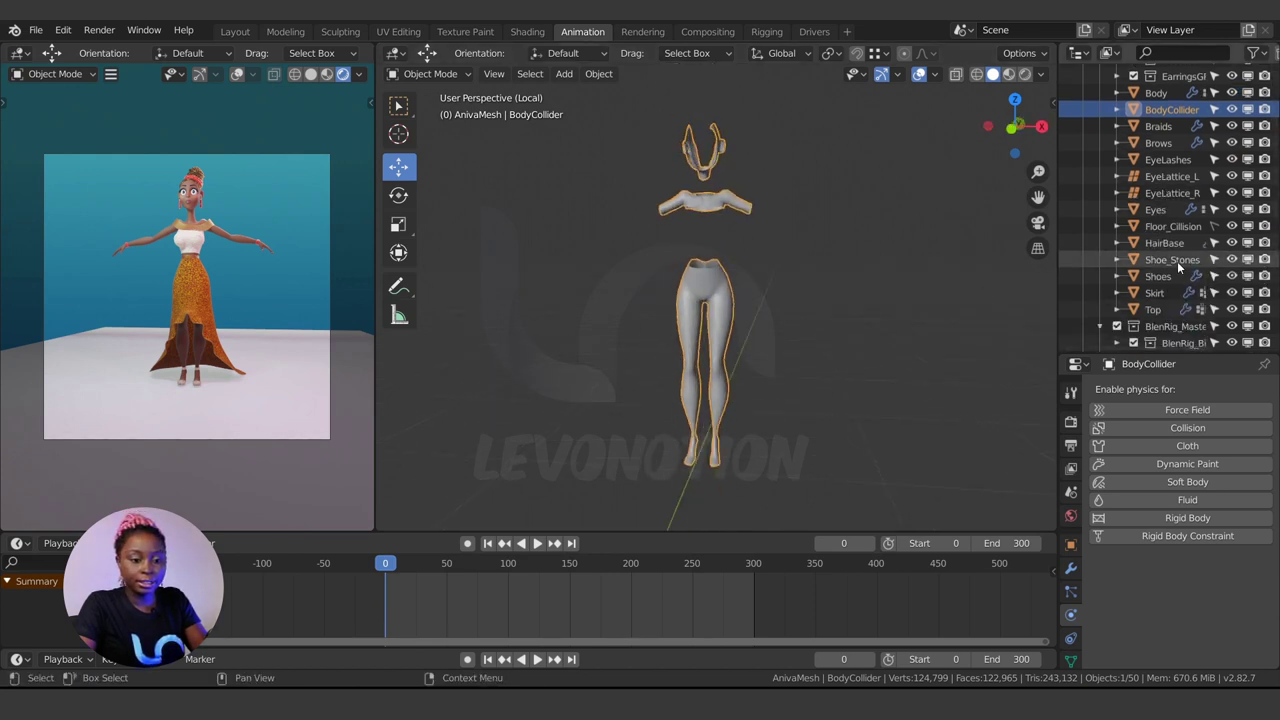
# Step: Isolate the BodyCollider together with the Floor_Cillision object in local view, clear the selection and save the file
pyautogui.click(1166, 225)
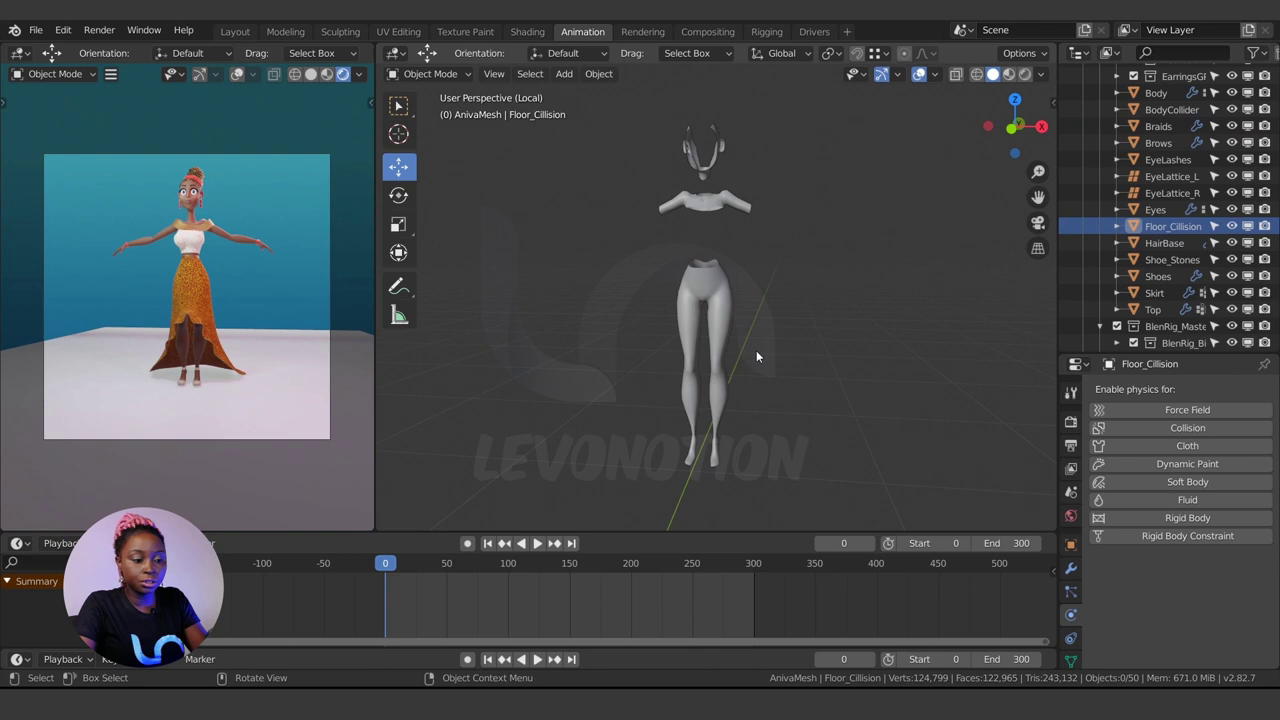
pyautogui.press('KP_Divide')
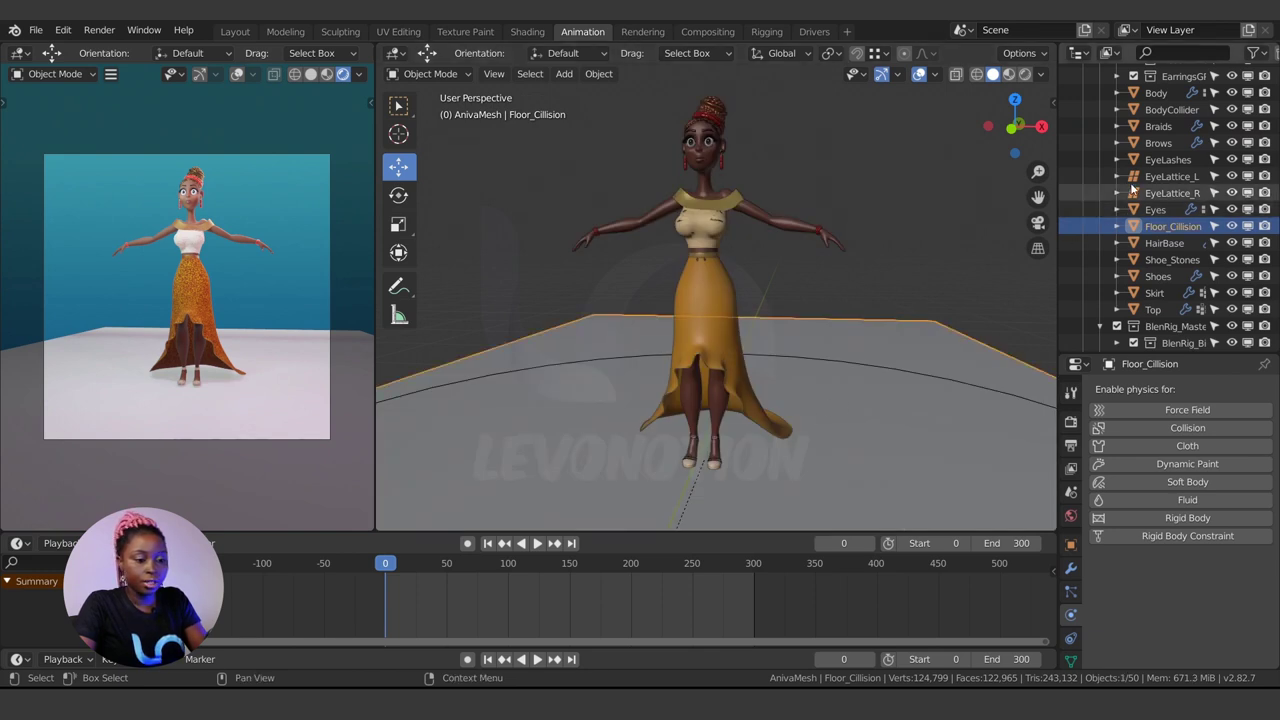
pyautogui.keyDown('ctrl'); pyautogui.click(1181, 109); pyautogui.keyUp('ctrl')
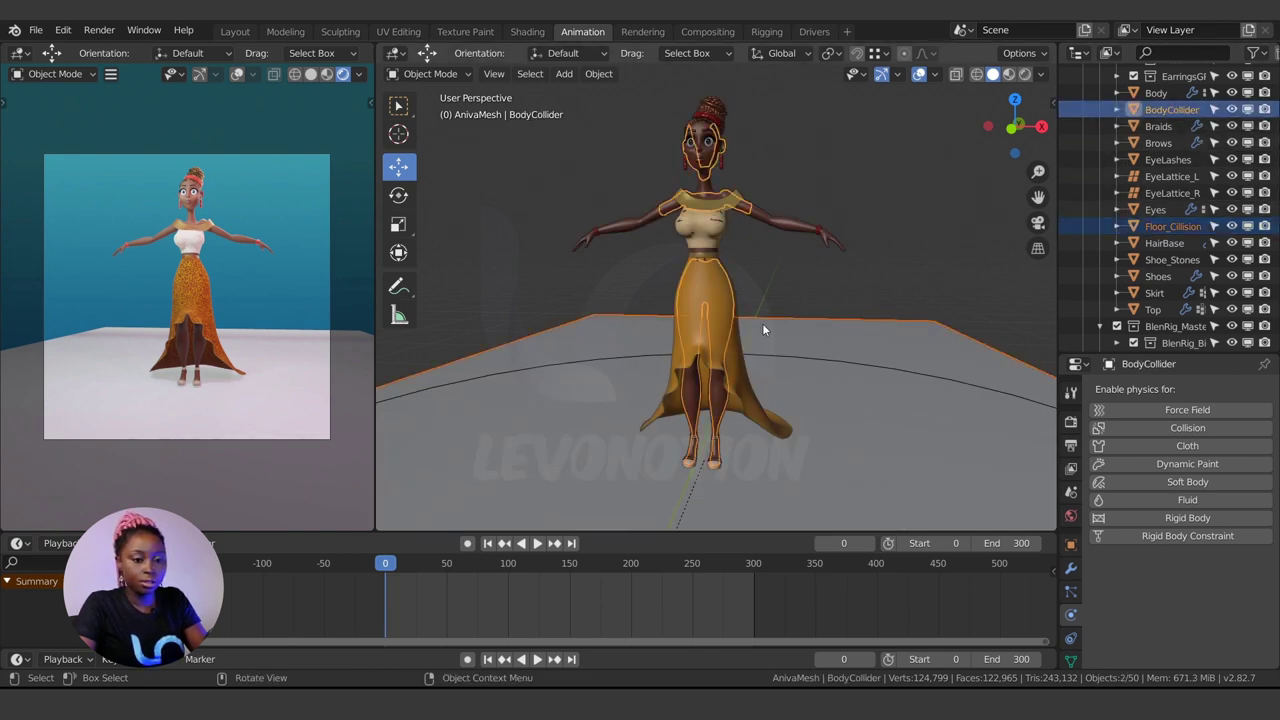
pyautogui.press('KP_Divide')
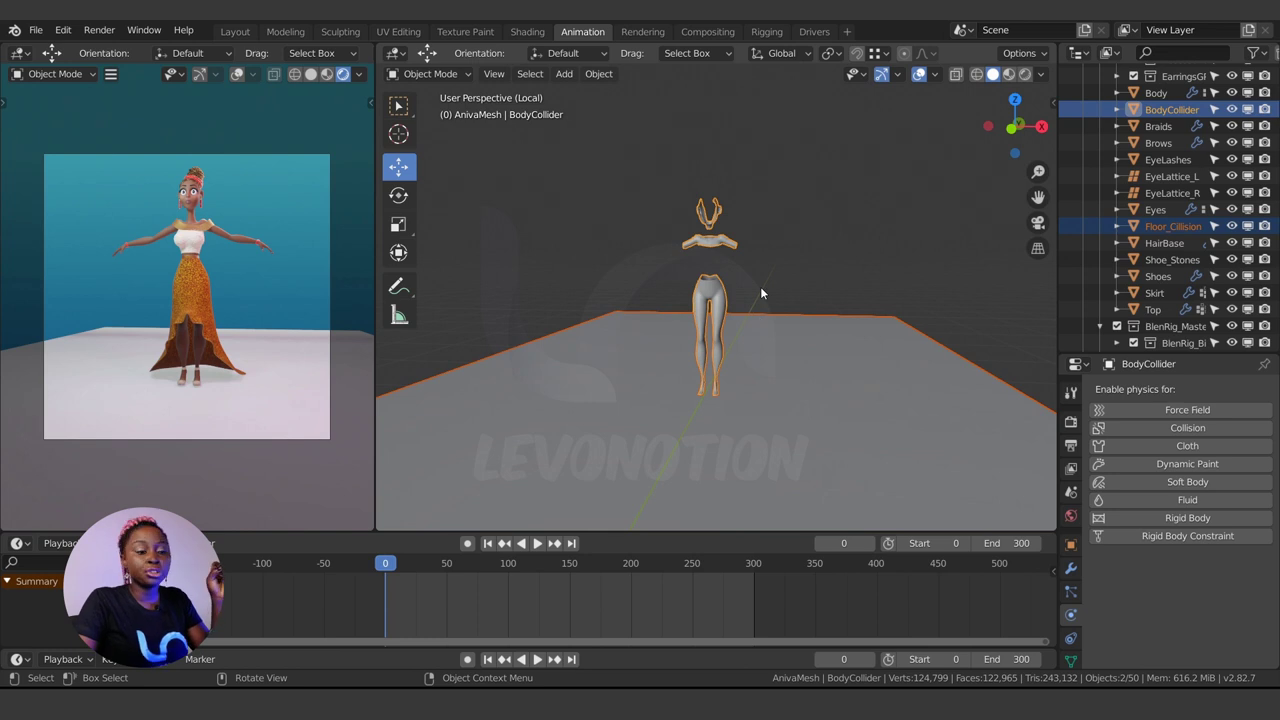
pyautogui.click(765, 261)
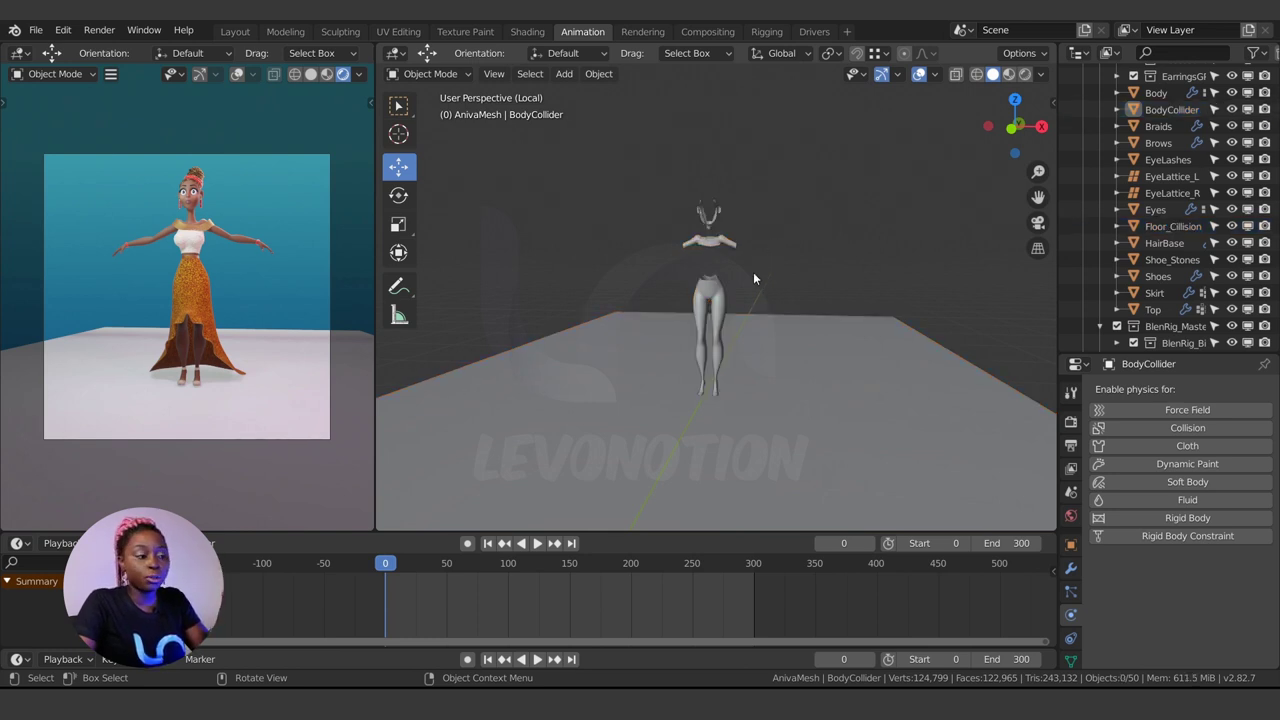
pyautogui.scroll(3, 737, 296)
pyautogui.hotkey('ctrl', 's')
# Step: Select the BodyCollider, examine its separate head, shoulder and leg pieces, and return to the full scene
pyautogui.click(715, 290)
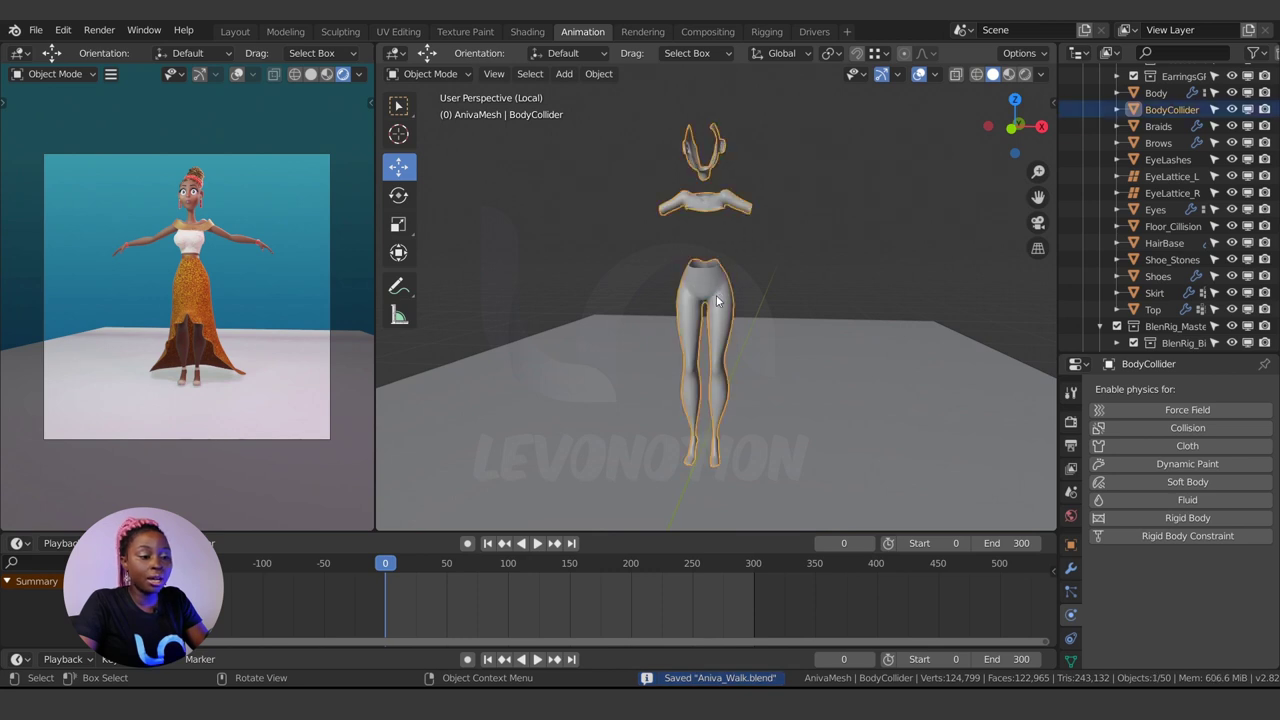
pyautogui.moveTo(716, 298); pyautogui.dragTo(716, 280, button='middle')
pyautogui.scroll(2, 716, 280)
pyautogui.scroll(-1, 712, 274)
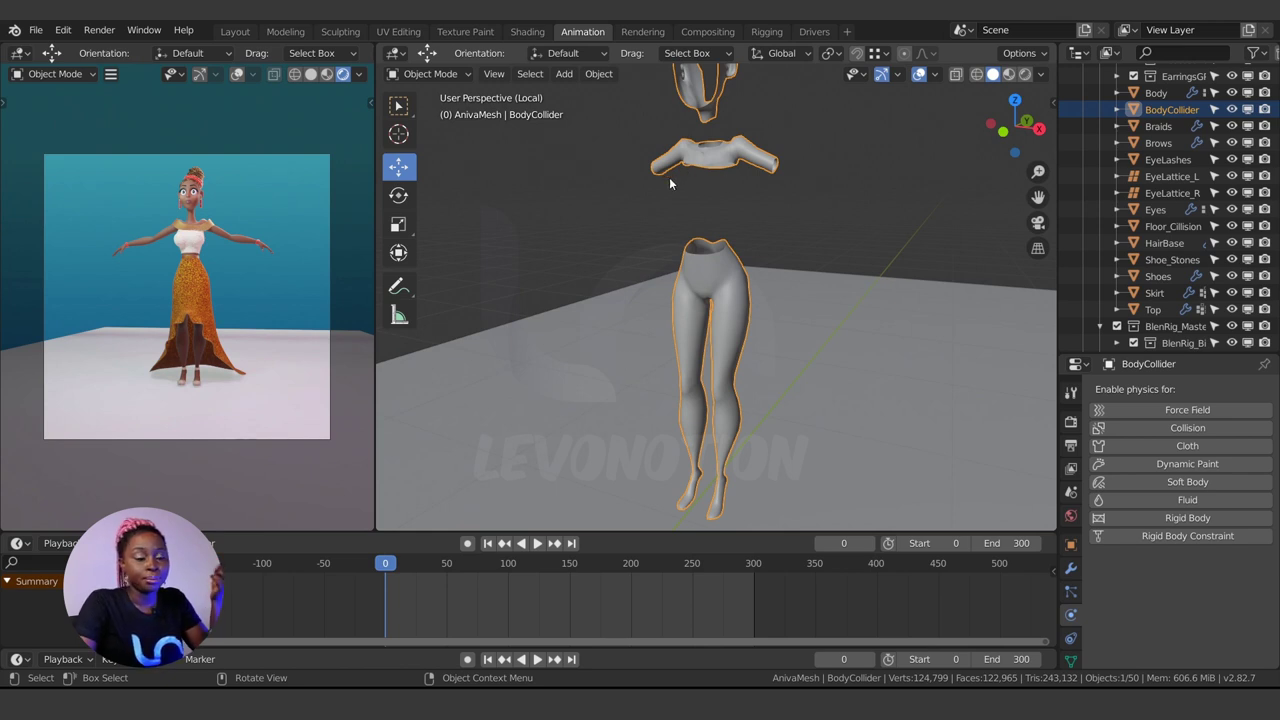
pyautogui.moveTo(654, 284)
pyautogui.mouseDown(button='middle')
pyautogui.moveTo(736, 144)
pyautogui.moveTo(780, 300)
pyautogui.moveTo(721, 272)
pyautogui.moveTo(644, 262)
pyautogui.mouseUp(button='middle')
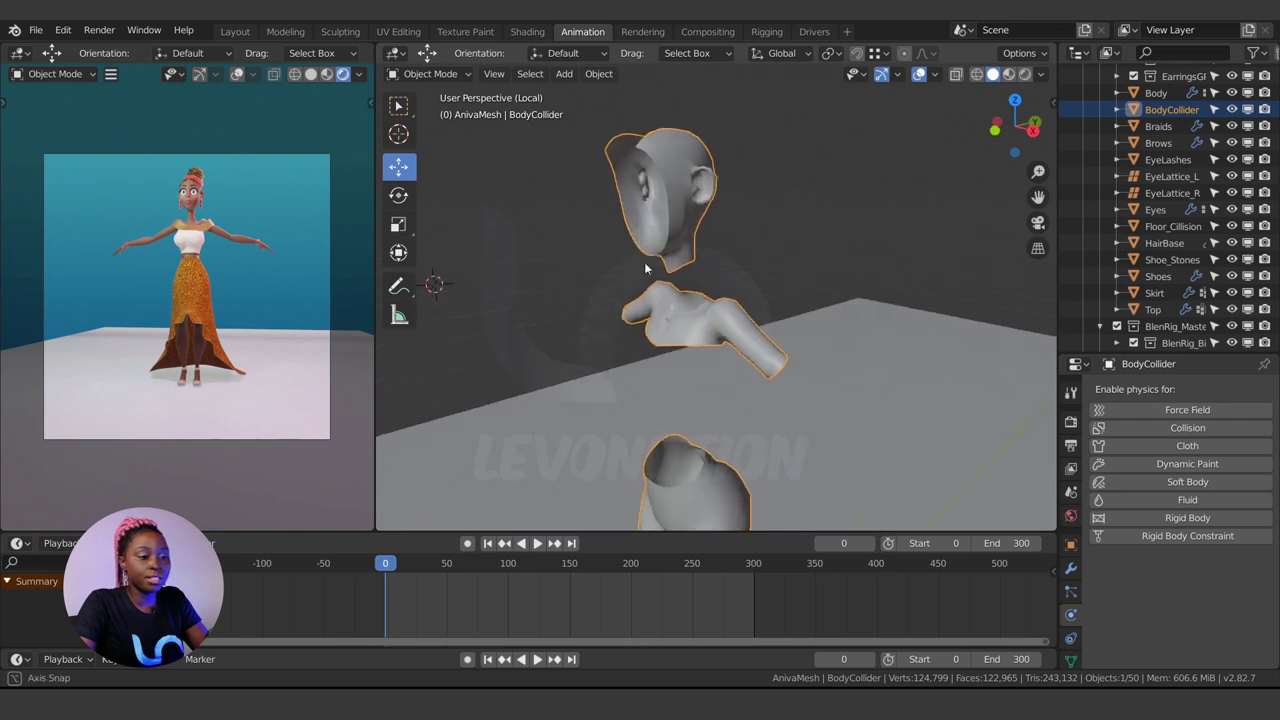
pyautogui.press('KP_Divide')
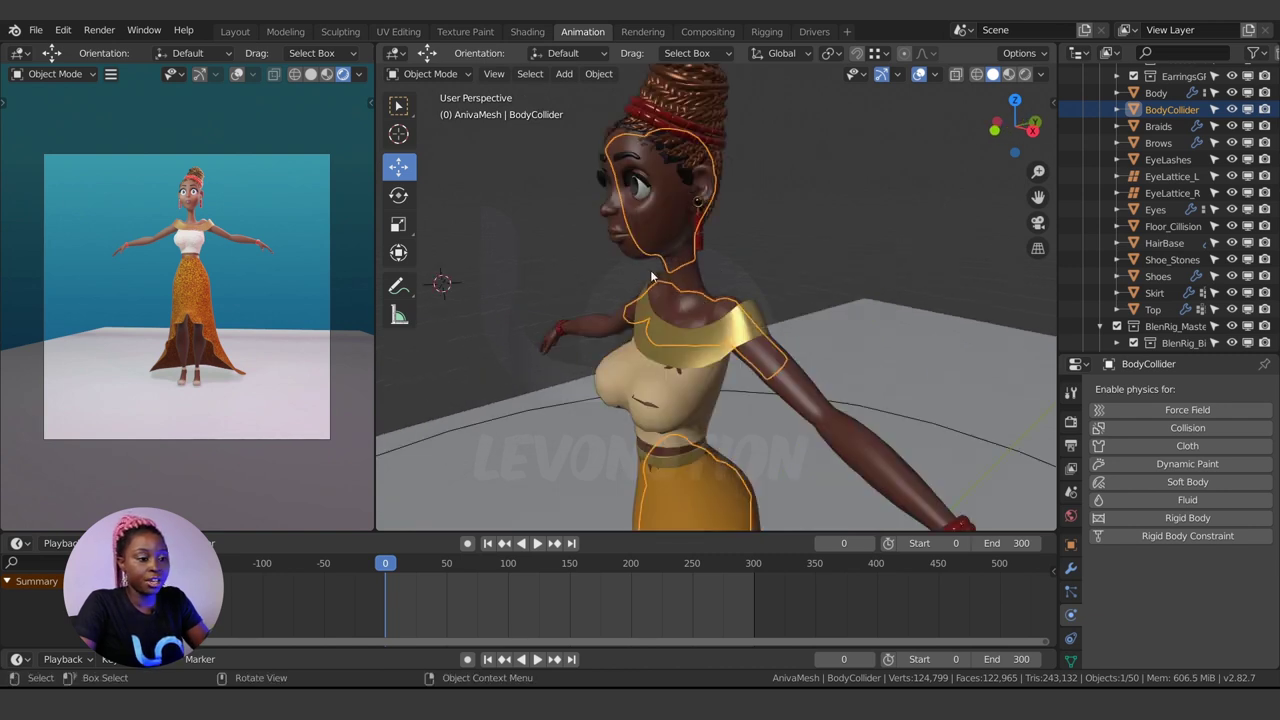
# Step: Inspect how the BodyCollider lines up with the character's head, shoulders and skirt
pyautogui.moveTo(686, 200); pyautogui.dragTo(757, 262, button='middle')
pyautogui.scroll(3, 757, 262)
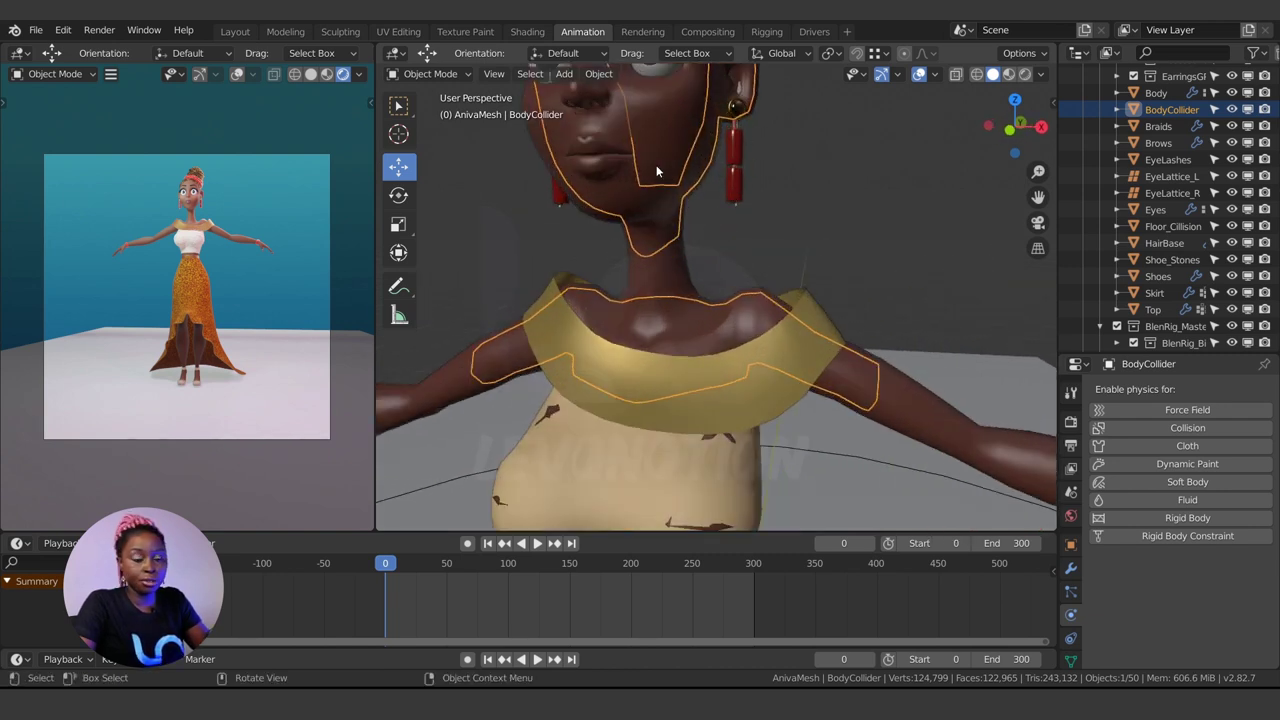
pyautogui.scroll(-3, 728, 188)
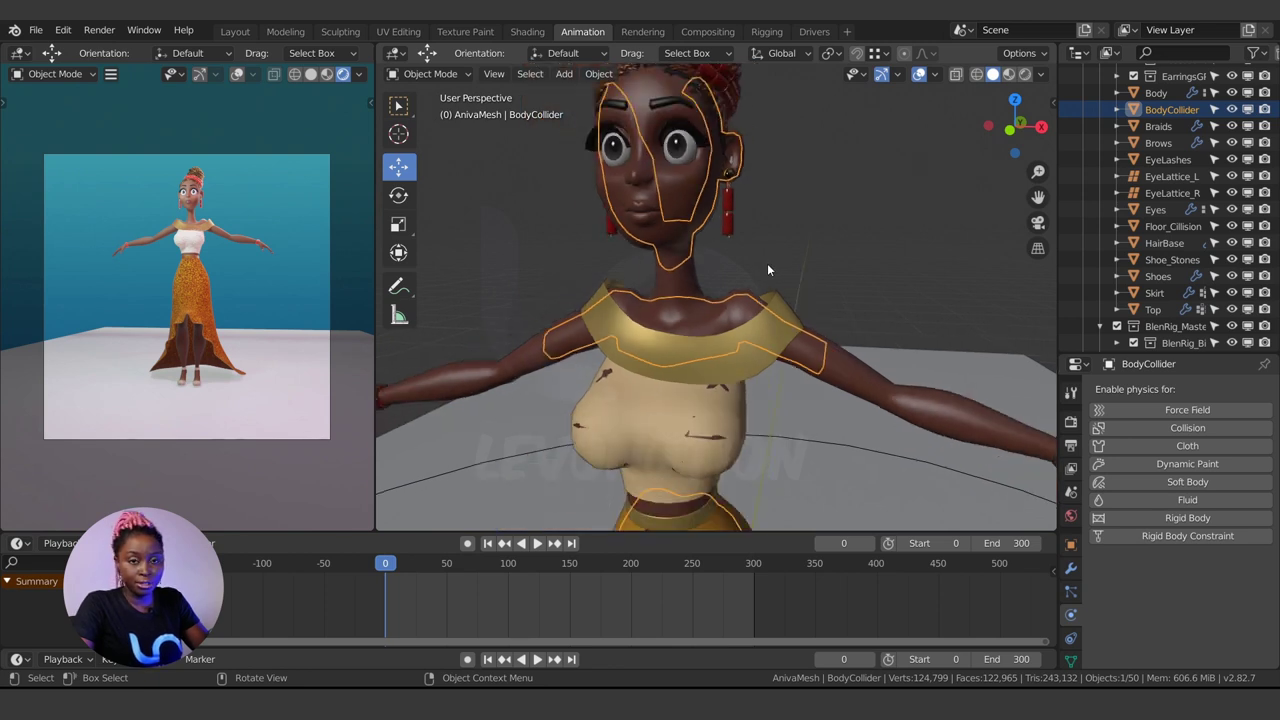
pyautogui.scroll(-3, 764, 264)
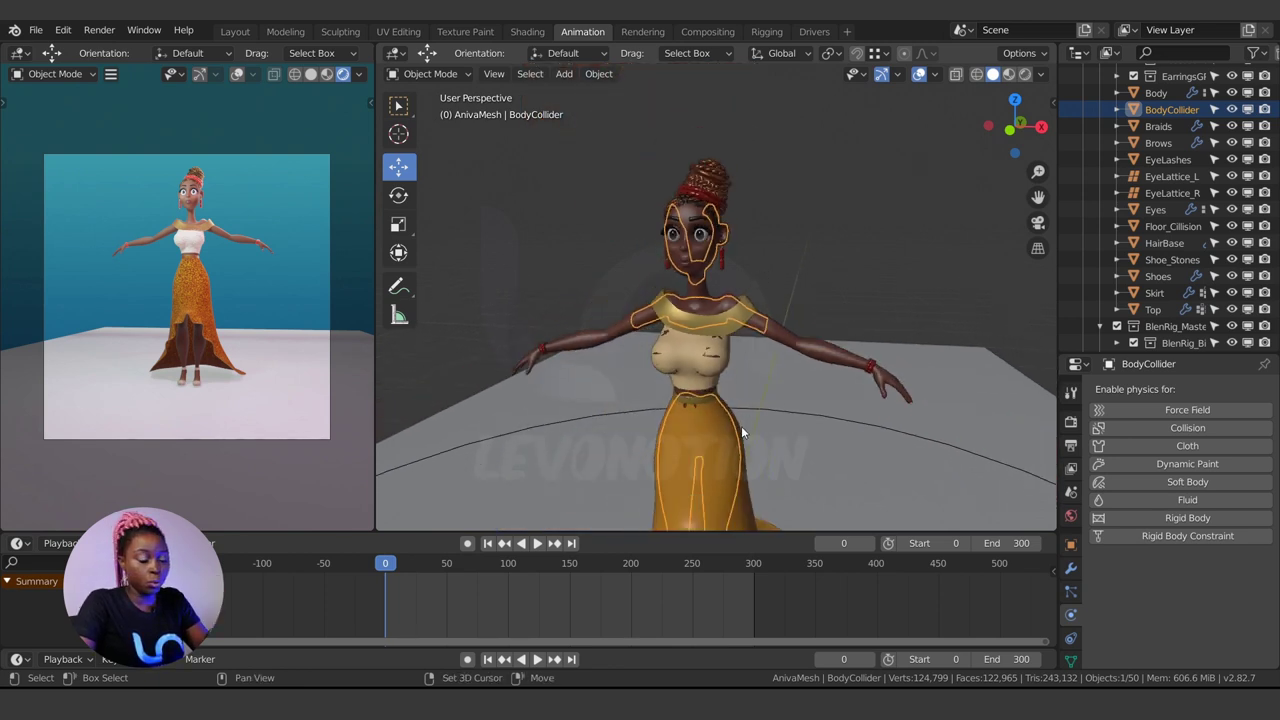
pyautogui.keyDown('shift'); pyautogui.moveTo(741, 426); pyautogui.dragTo(678, 316, button='middle'); pyautogui.keyUp('shift')
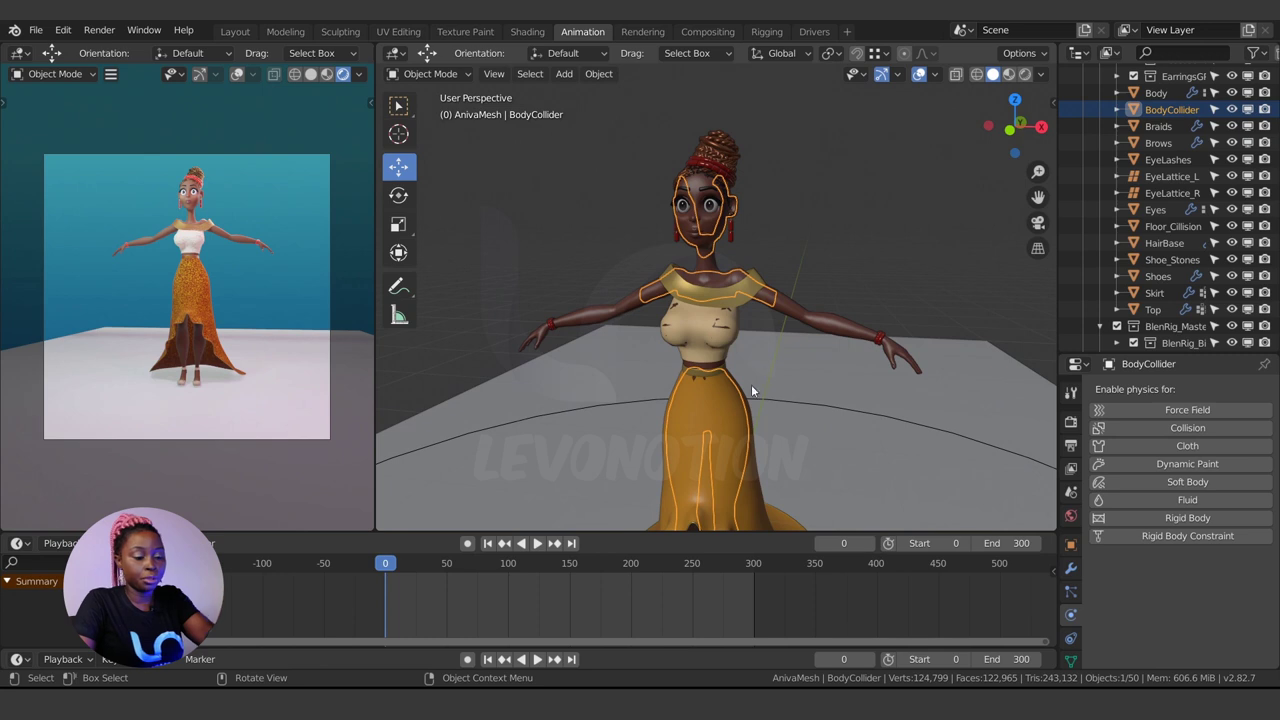
pyautogui.keyDown('shift'); pyautogui.moveTo(774, 429); pyautogui.dragTo(768, 219, button='middle'); pyautogui.keyUp('shift')
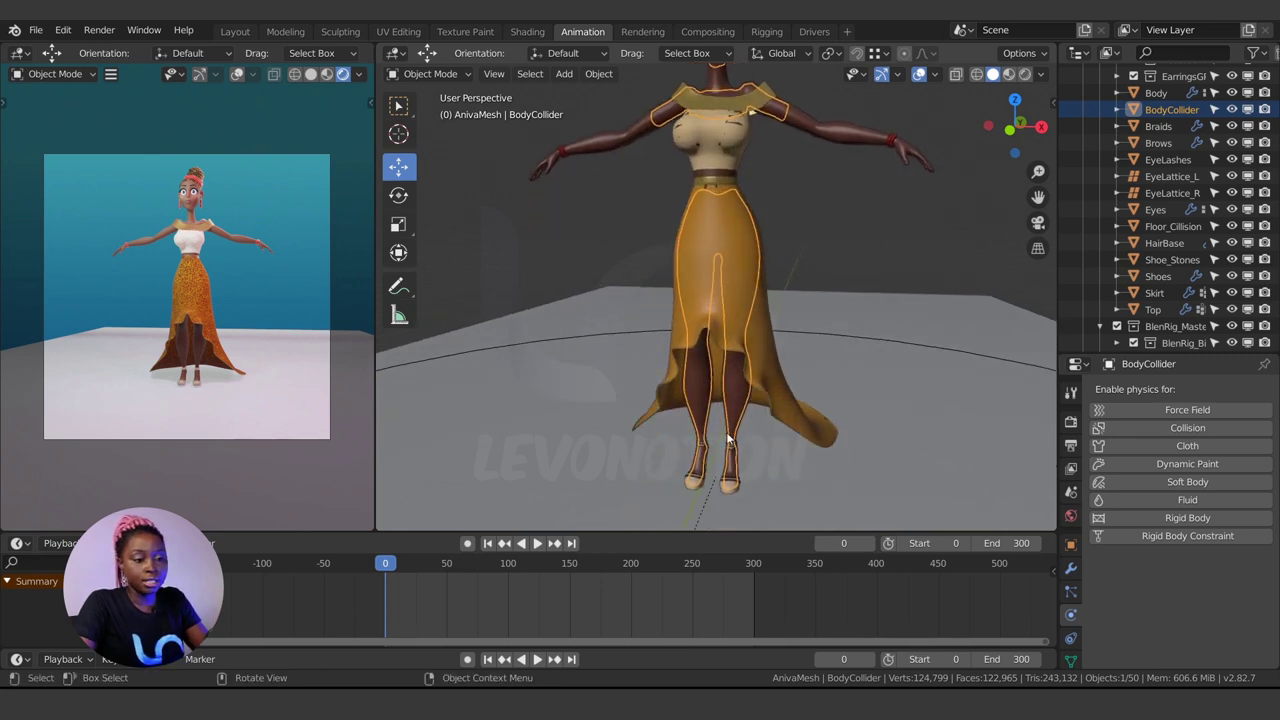
# Step: Inspect the collider around the legs and heels and select the Shoes object for comparison
pyautogui.moveTo(702, 410); pyautogui.dragTo(750, 333, button='middle')
pyautogui.scroll(4, 750, 327)
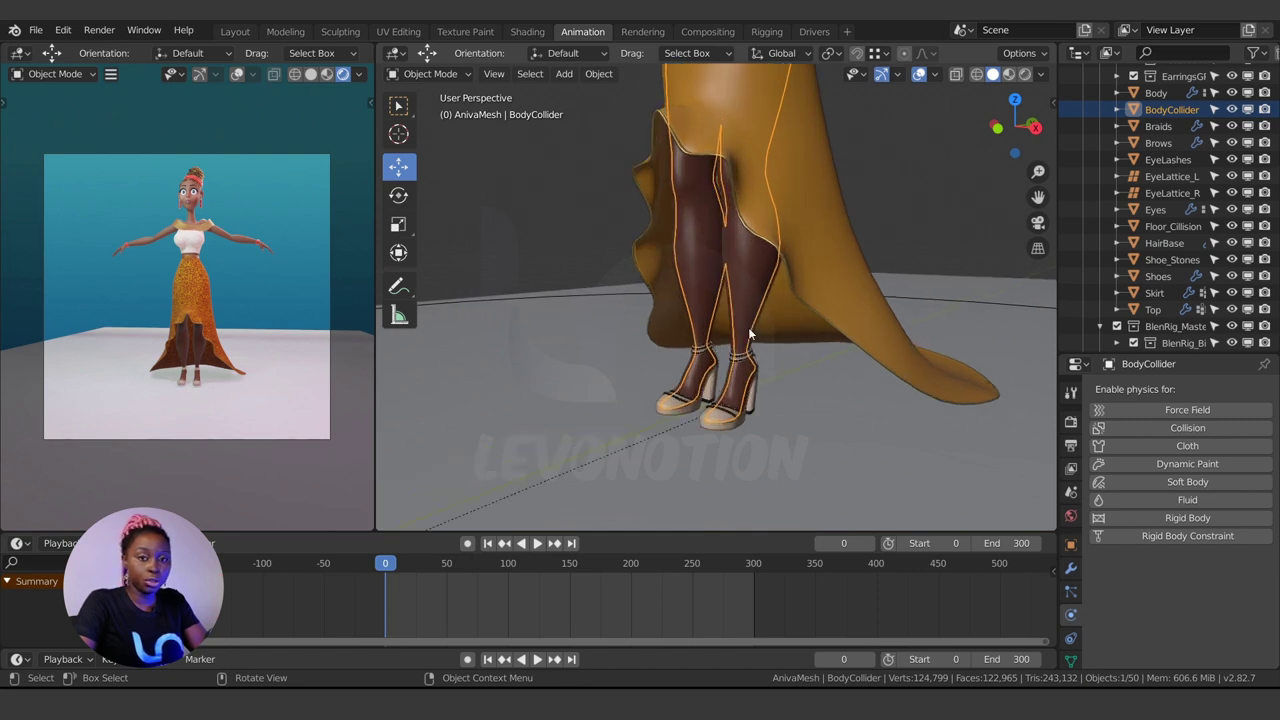
pyautogui.moveTo(758, 394); pyautogui.dragTo(767, 421, button='middle')
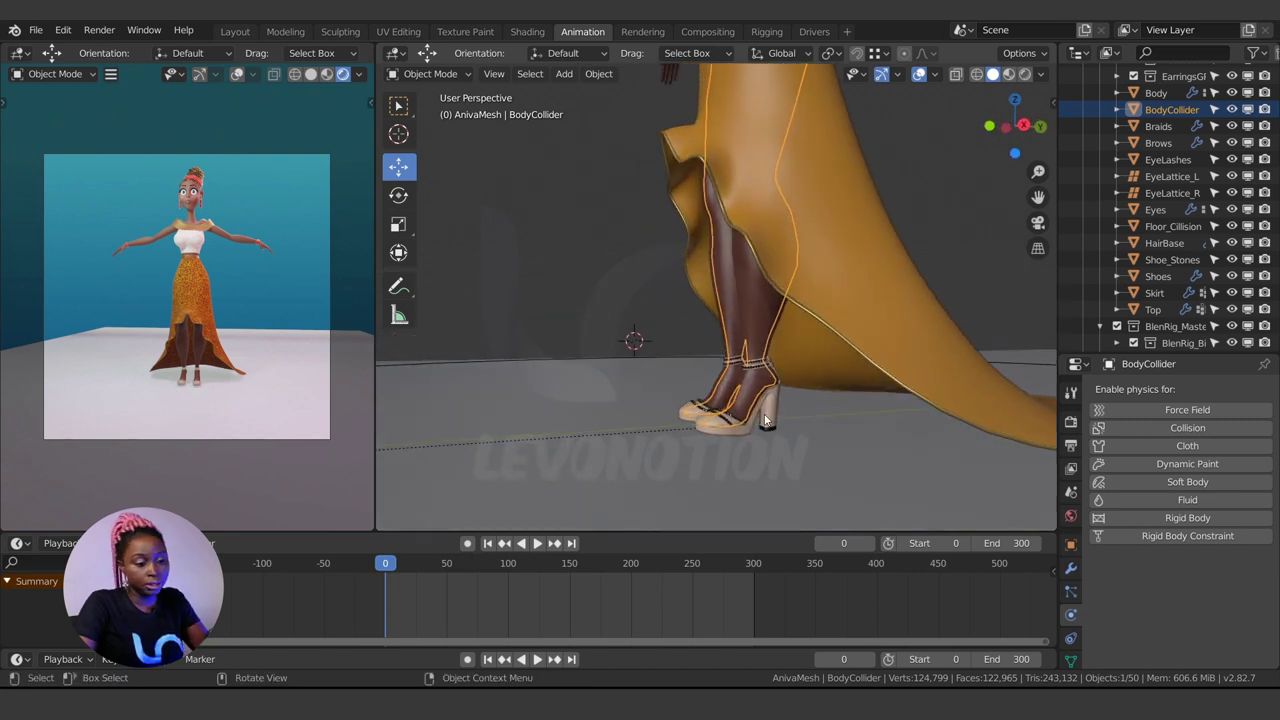
pyautogui.click(769, 420)
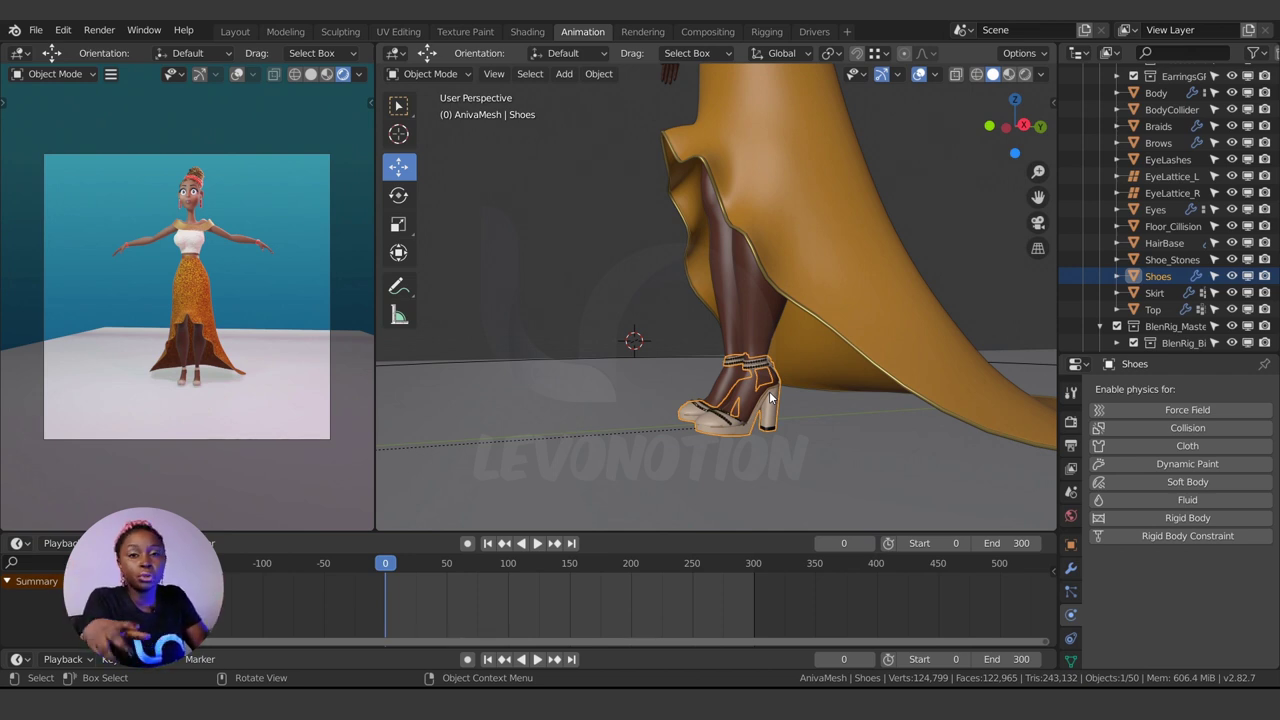
pyautogui.scroll(-5, 790, 273)
pyautogui.moveTo(678, 205); pyautogui.dragTo(758, 226, button='middle')
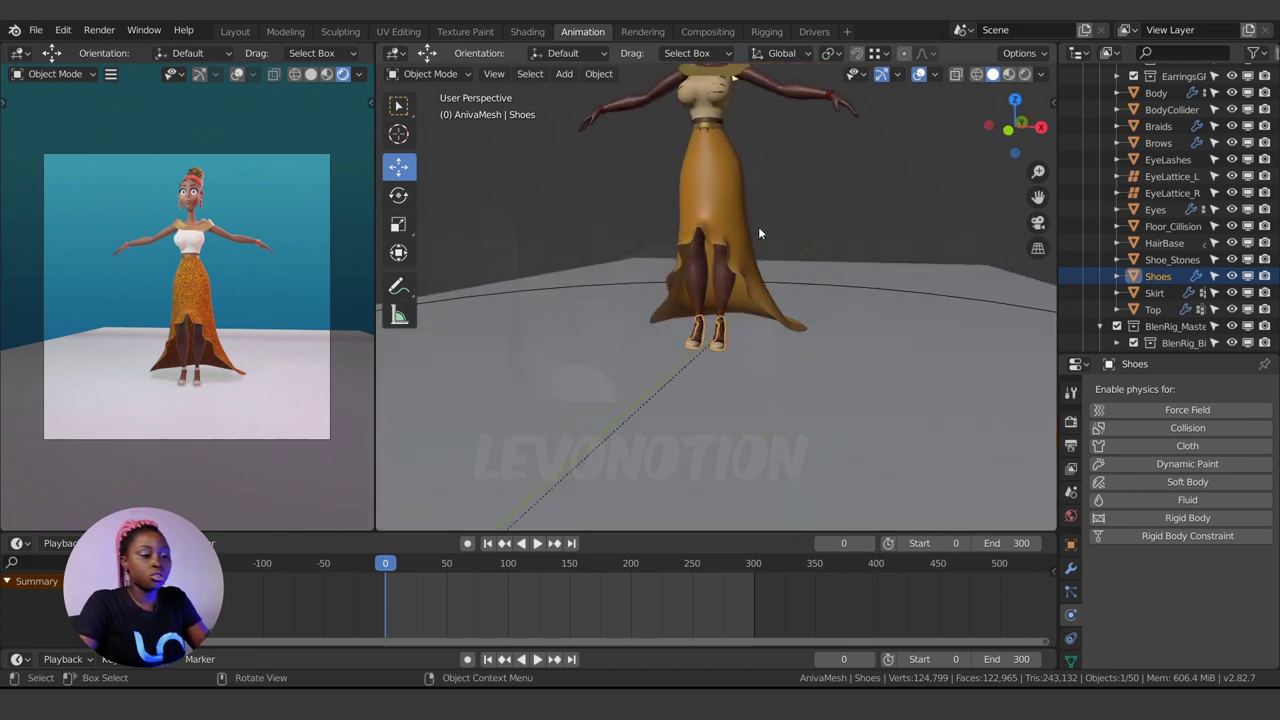
# Step: Disable the existing BodyCollider and duplicate the Body object in place
pyautogui.click(1248, 109)
pyautogui.scroll(3, 690, 310)
pyautogui.click(725, 288)
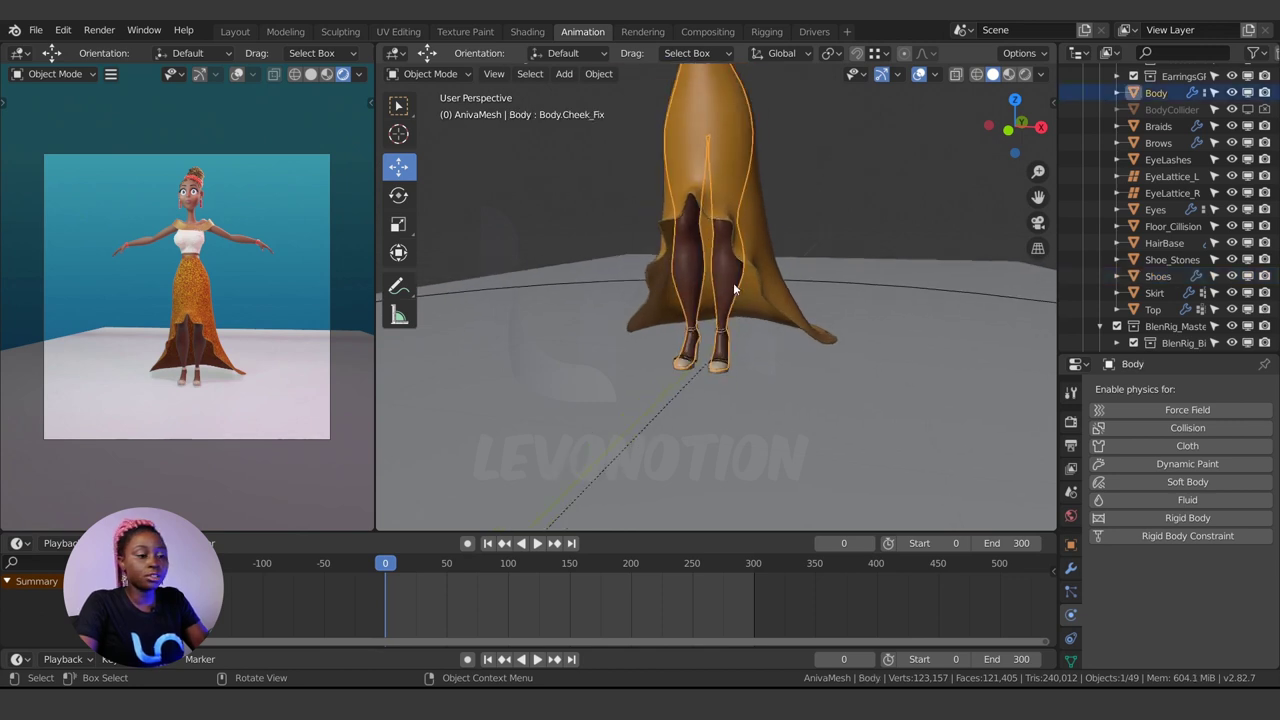
pyautogui.scroll(-4, 716, 204)
pyautogui.moveTo(716, 204); pyautogui.dragTo(784, 203, button='middle')
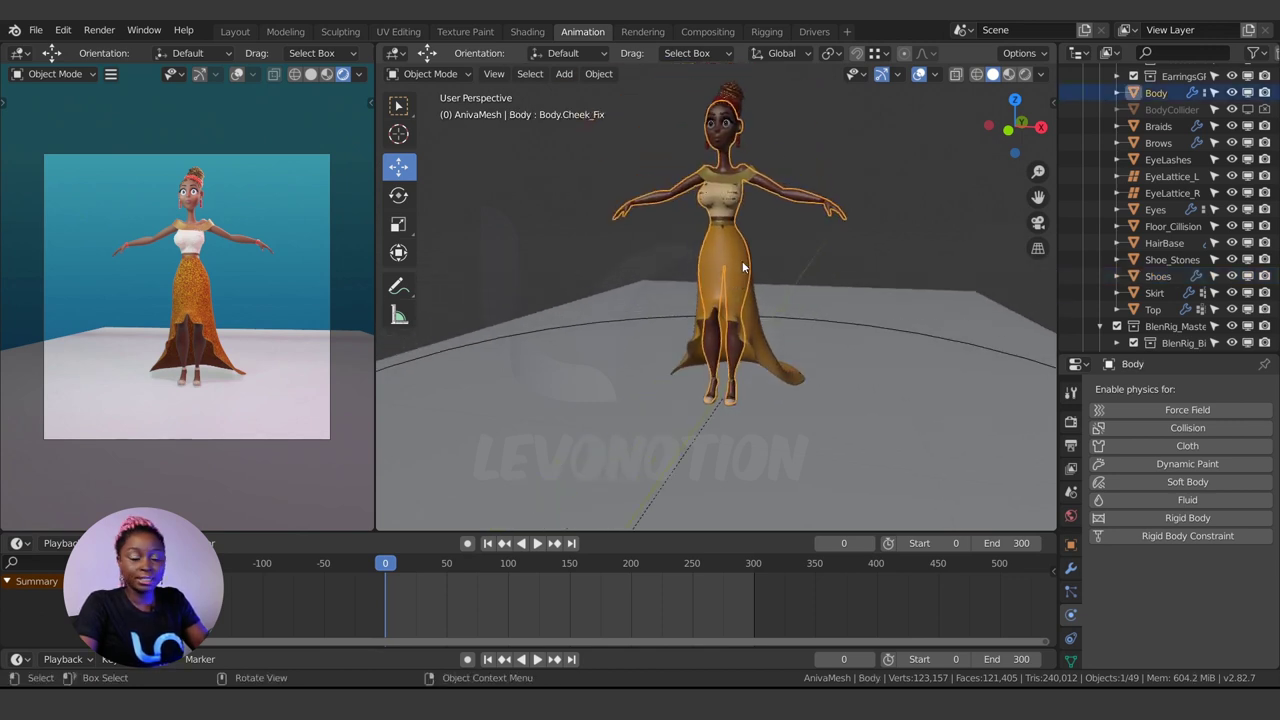
pyautogui.hotkey('shift', 'd')
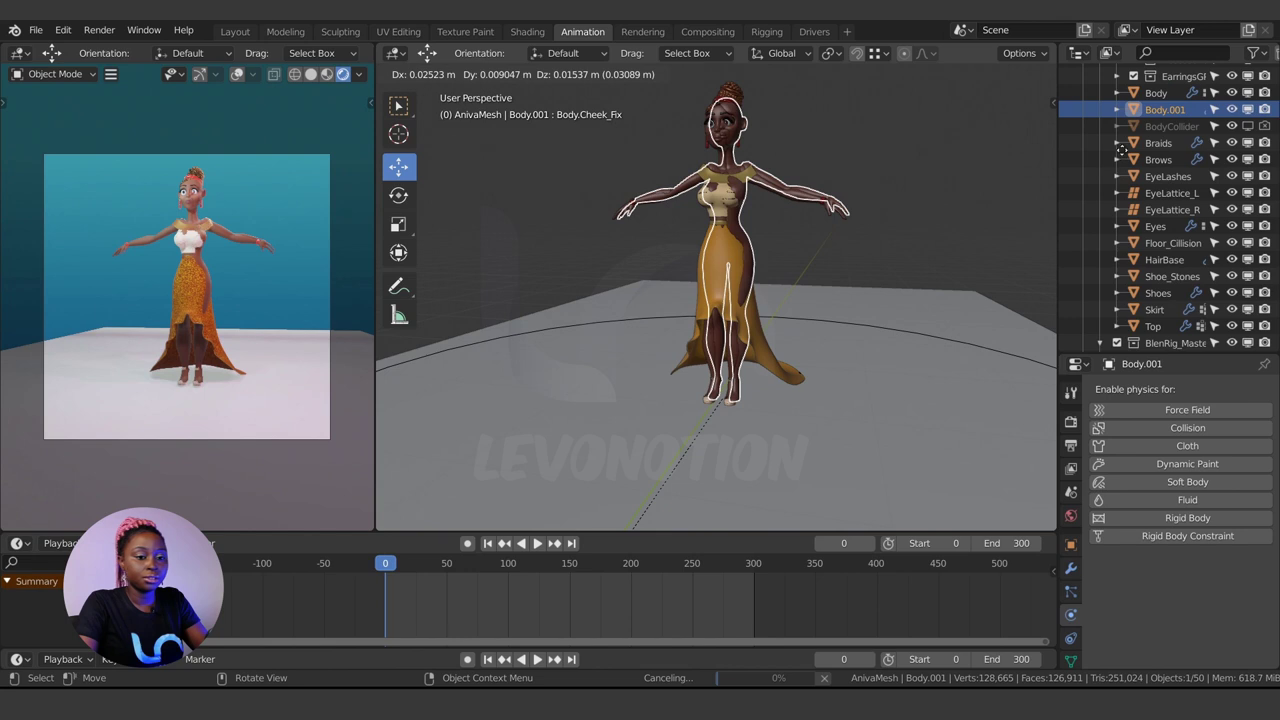
pyautogui.press('Escape')
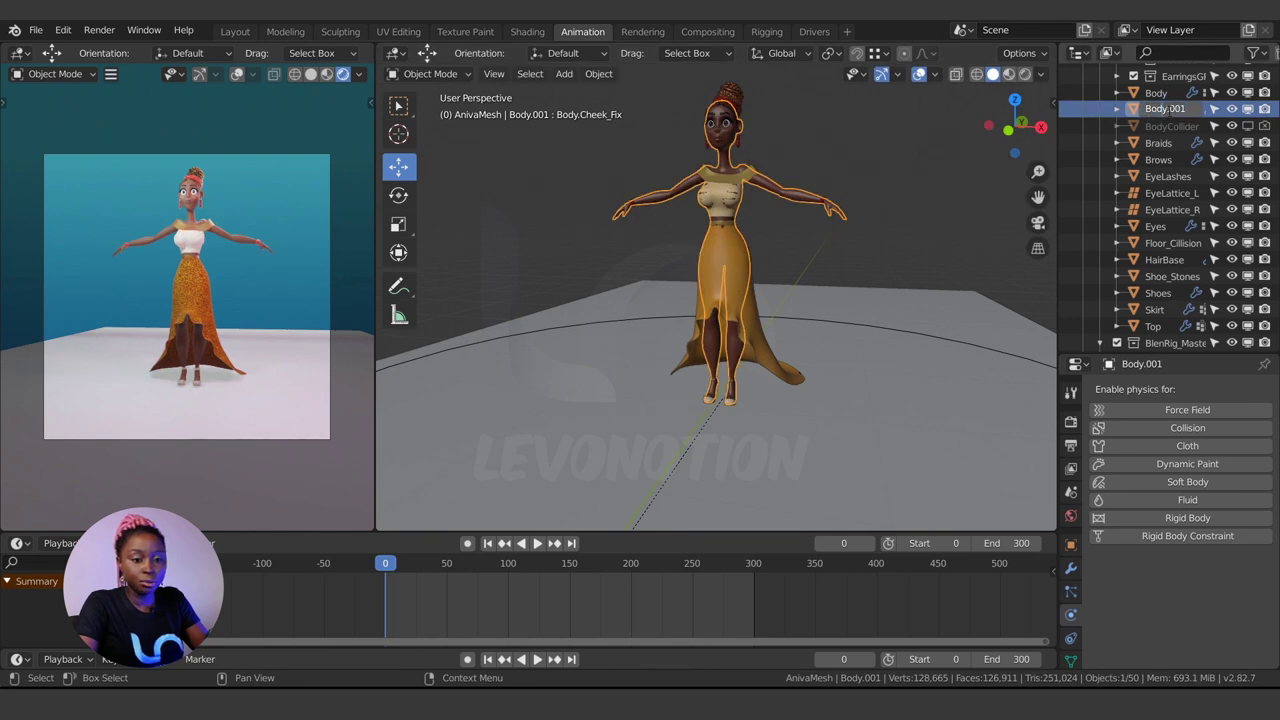
# Step: Rename the duplicated body object to Body_Coll
pyautogui.press('BackSpace')
pyautogui.press('BackSpace')
pyautogui.press('BackSpace')
pyautogui.press('BackSpace')
pyautogui.write('_Co')
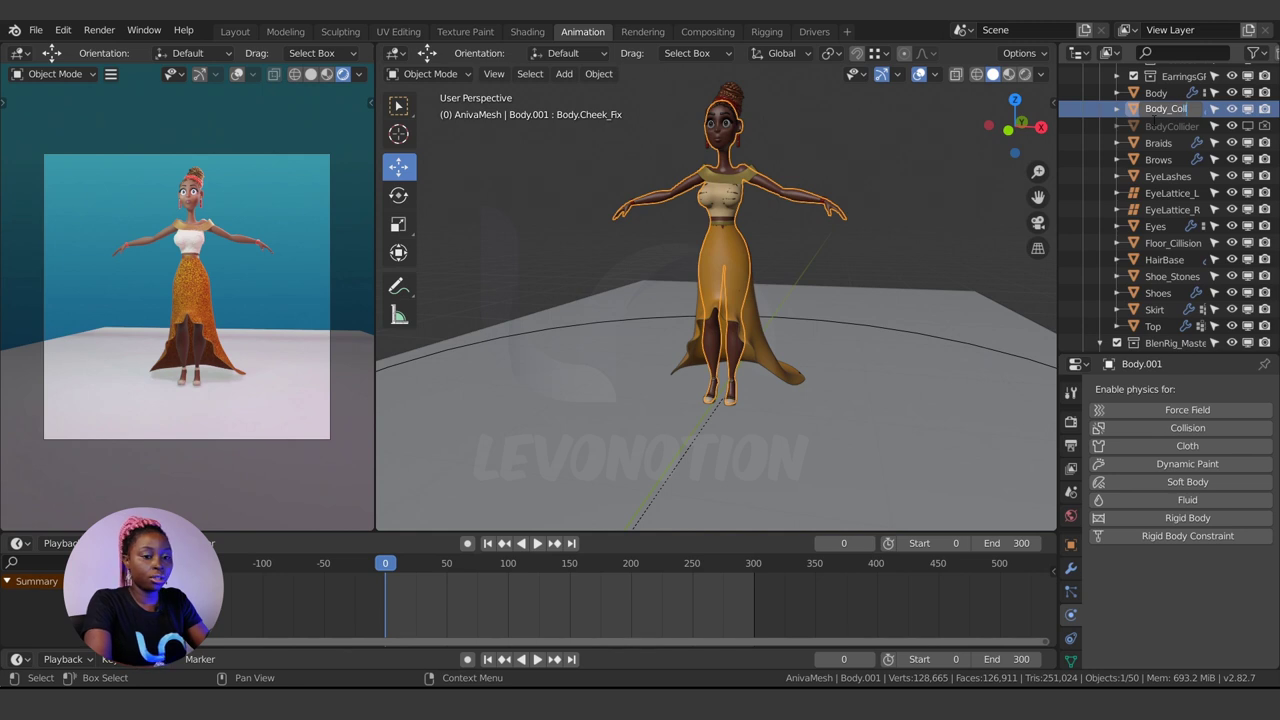
pyautogui.write('ll')
pyautogui.press('Return')
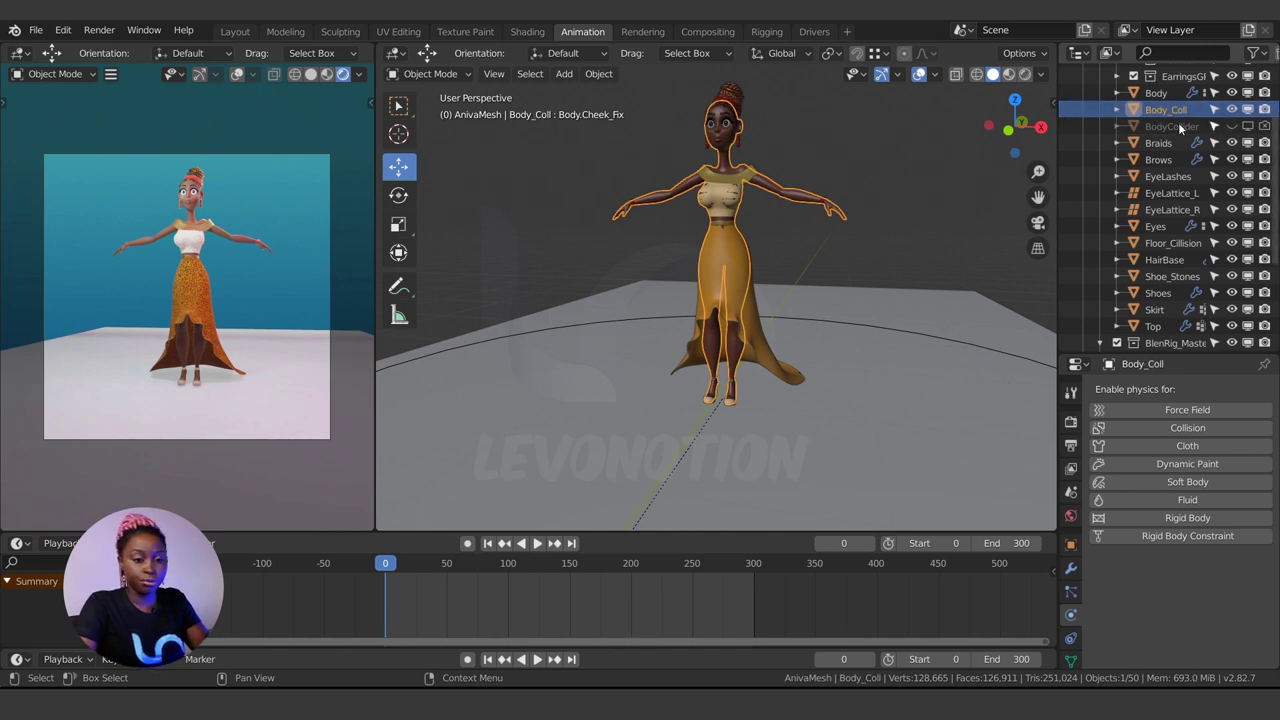
# Step: Put Body_Coll into Edit Mode and isolate it in local view
pyautogui.scroll(1, 717, 280)
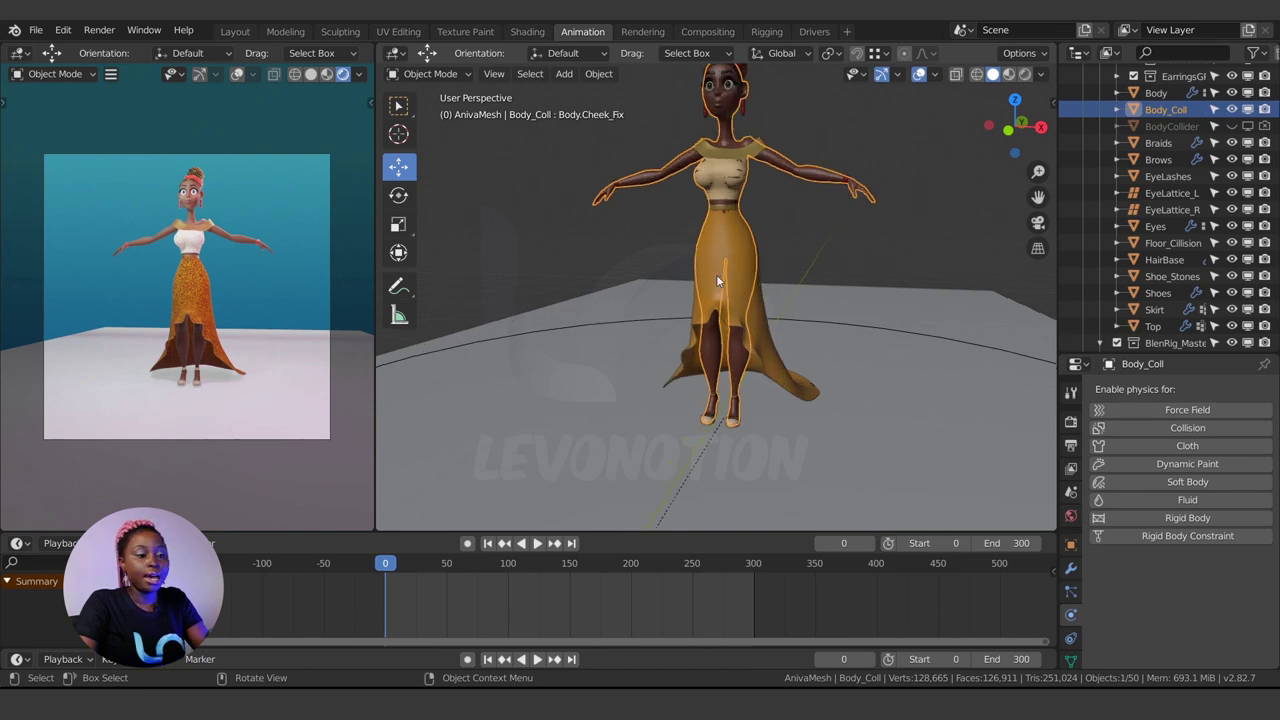
pyautogui.scroll(3, 711, 230)
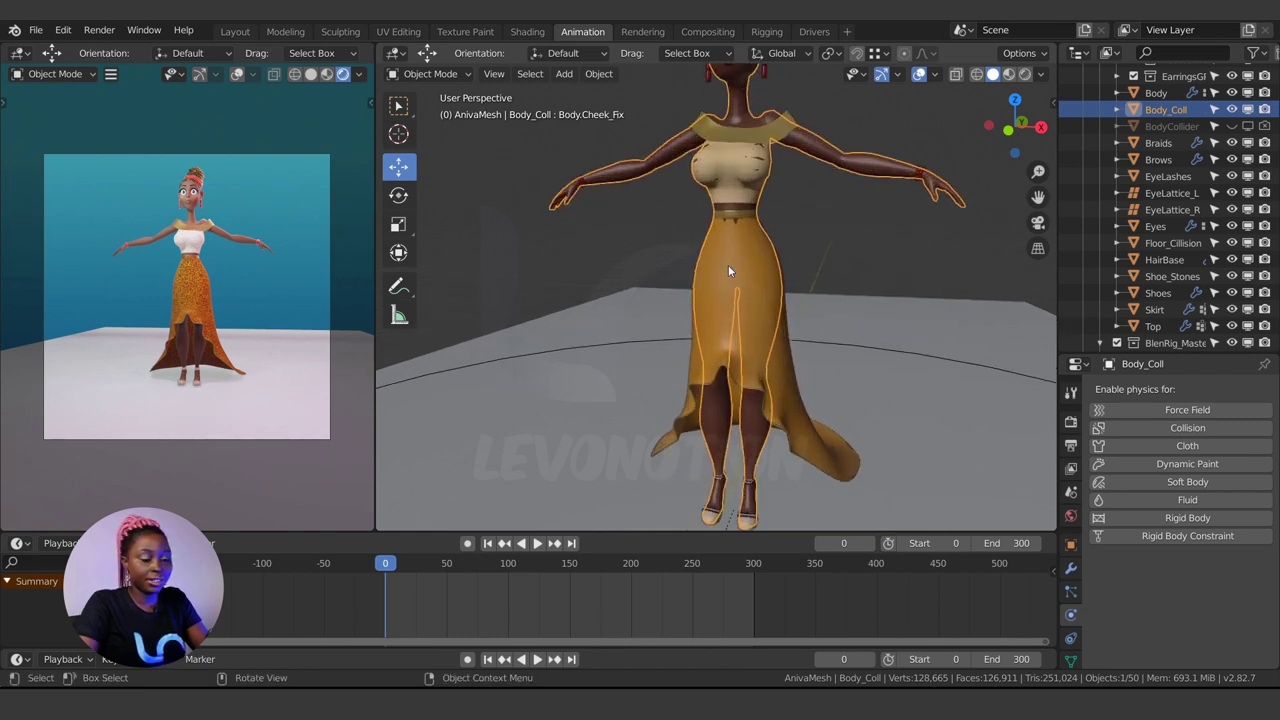
pyautogui.moveTo(753, 263); pyautogui.dragTo(704, 188, button='middle')
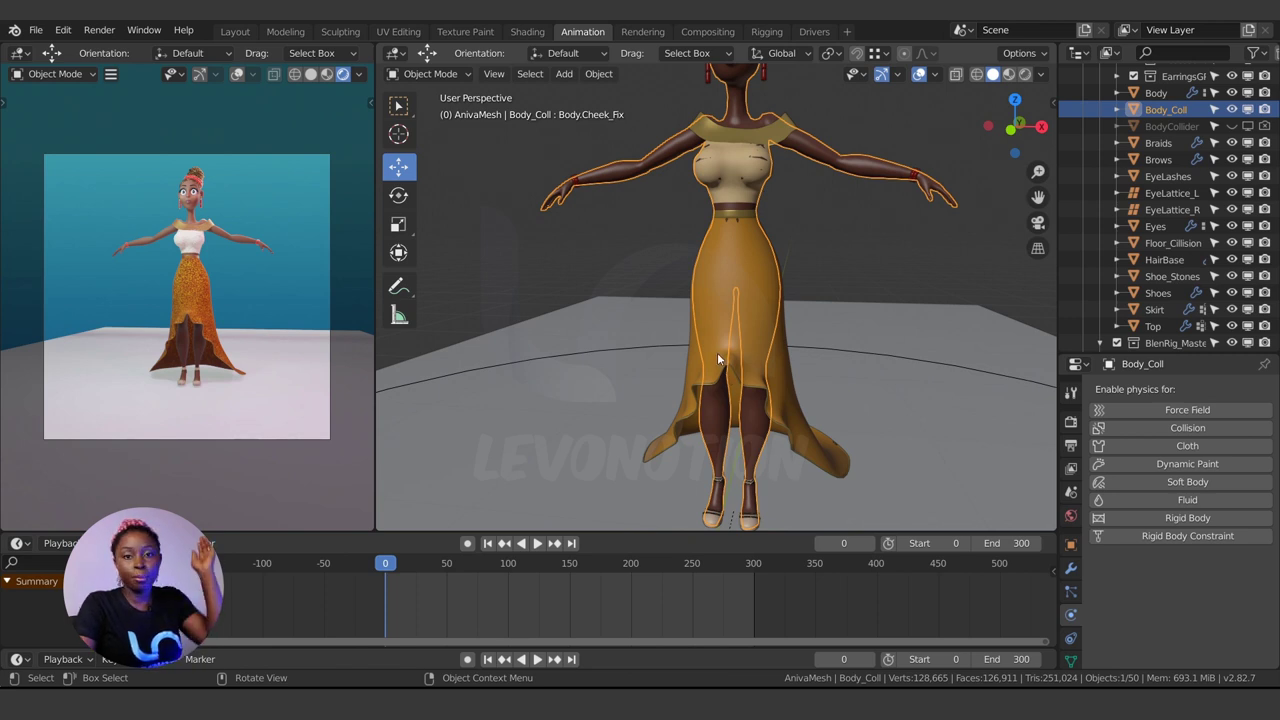
pyautogui.hotkey('ctrl', 'Tab')
pyautogui.click(877, 263)
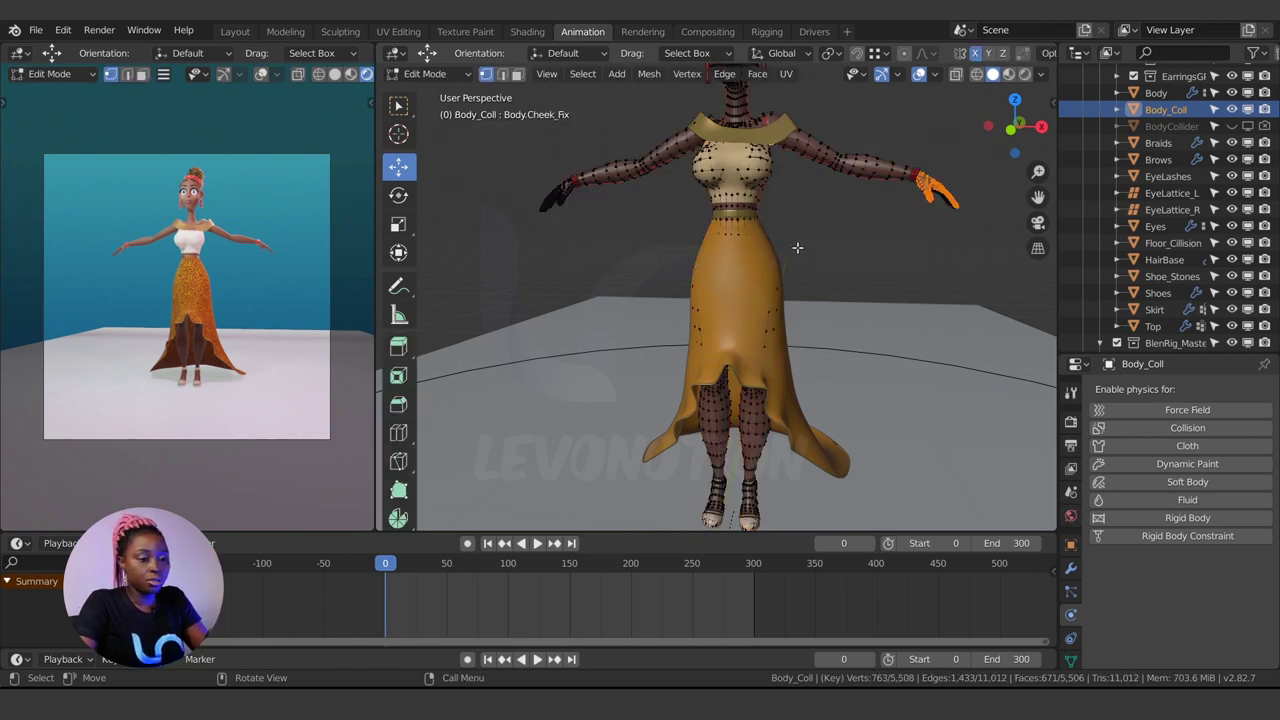
pyautogui.press('KP_Divide')
pyautogui.scroll(5, 745, 200)
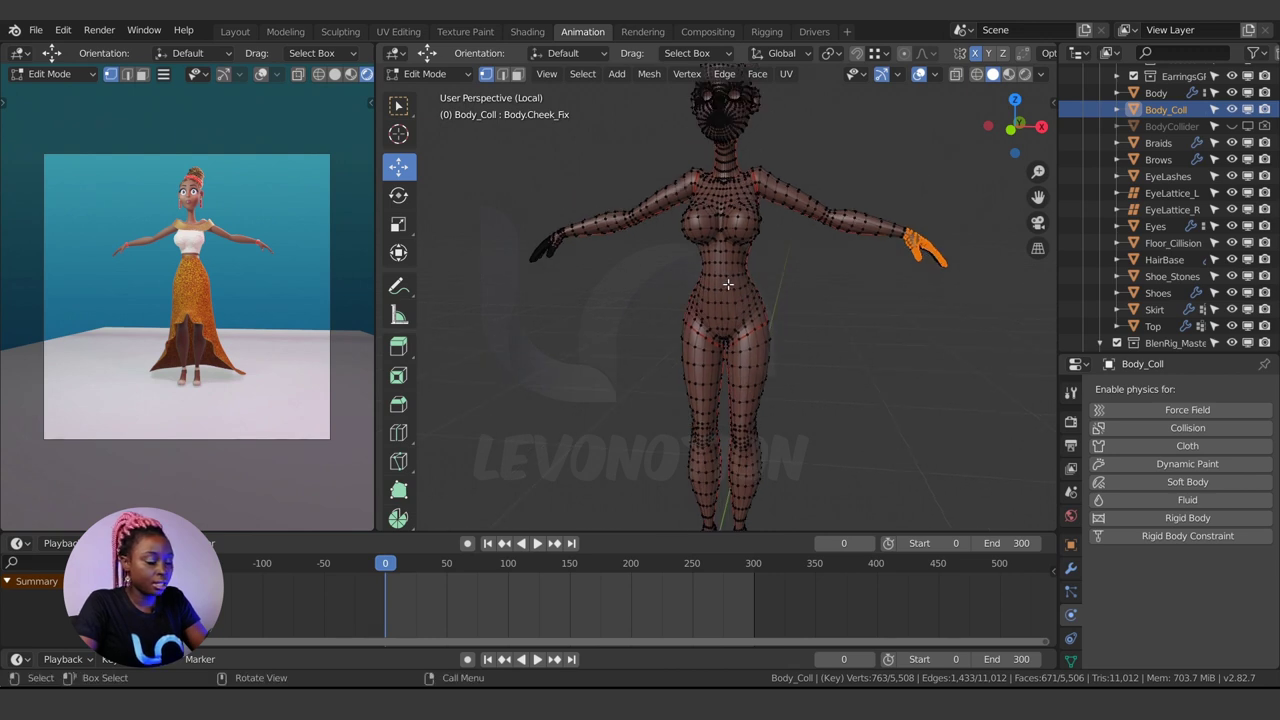
# Step: Delete the loop of faces around Body_Coll's waist to separate the upper body from the hips
pyautogui.press('3')
pyautogui.keyDown('alt'); pyautogui.click(767, 226); pyautogui.keyUp('alt')
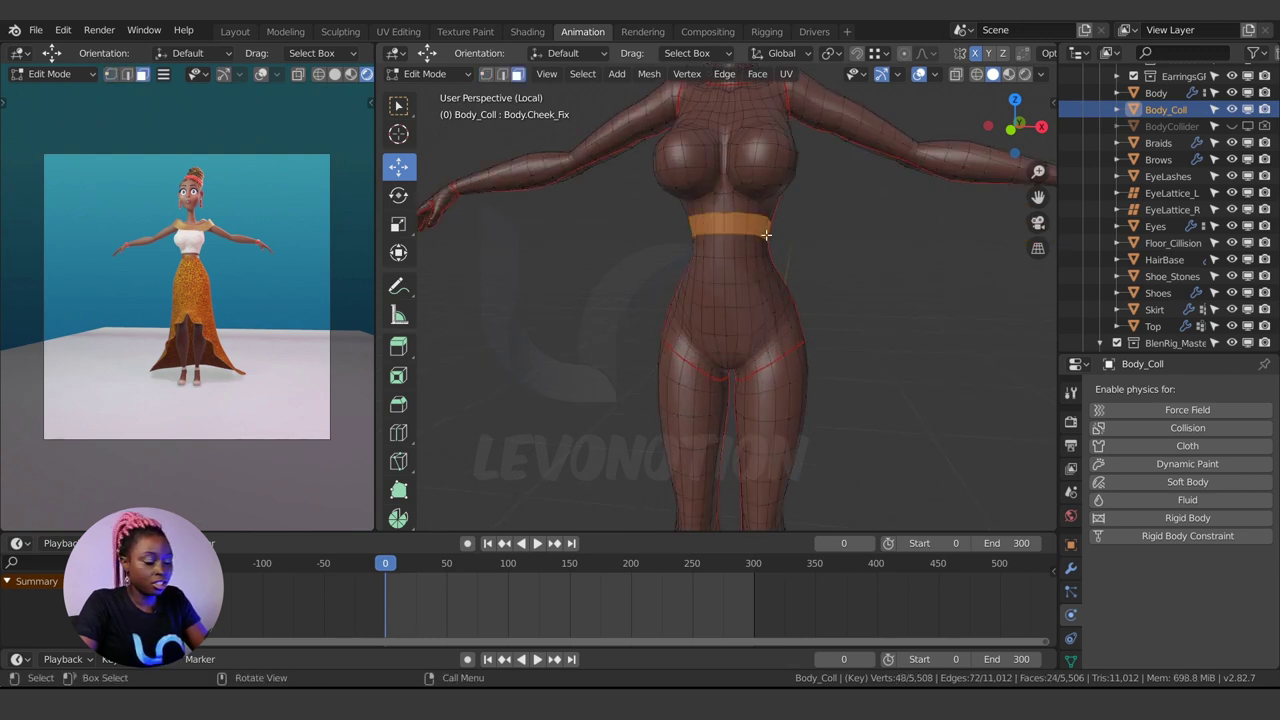
pyautogui.moveTo(787, 258); pyautogui.dragTo(657, 242, button='middle')
pyautogui.moveTo(660, 300); pyautogui.dragTo(808, 297, button='middle')
pyautogui.press('x')
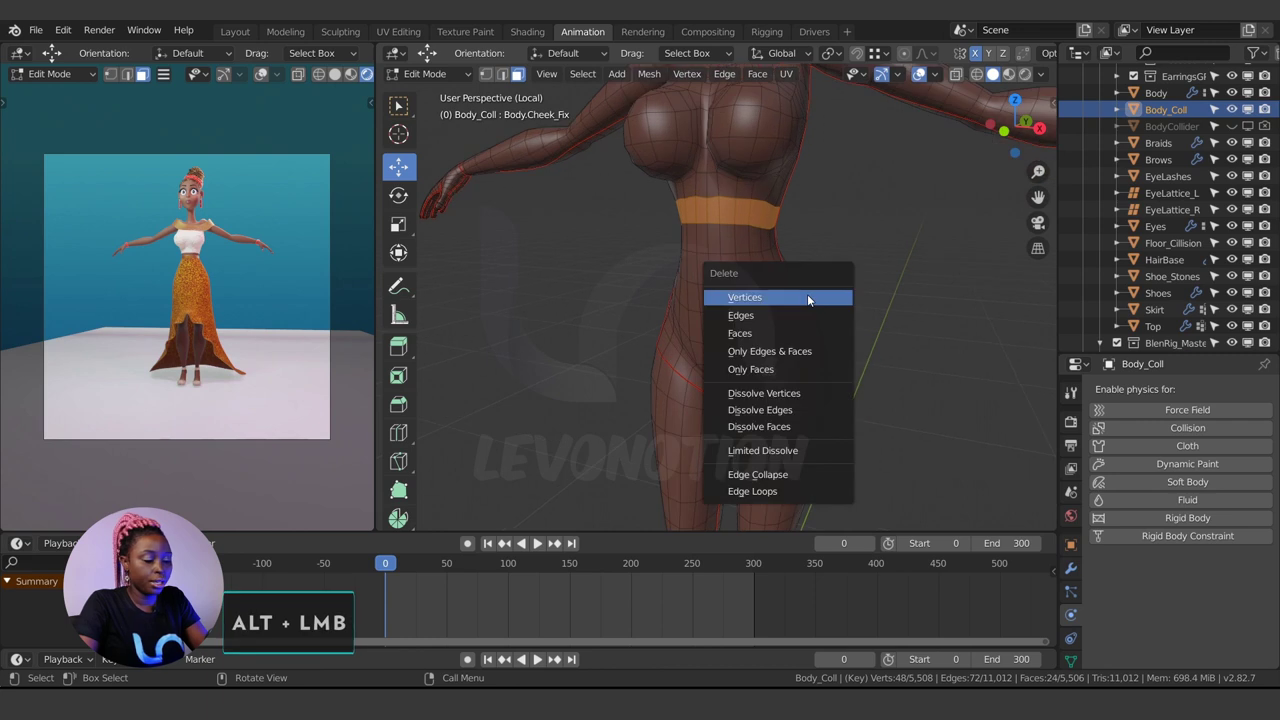
pyautogui.click(763, 341)
pyautogui.scroll(-4, 723, 255)
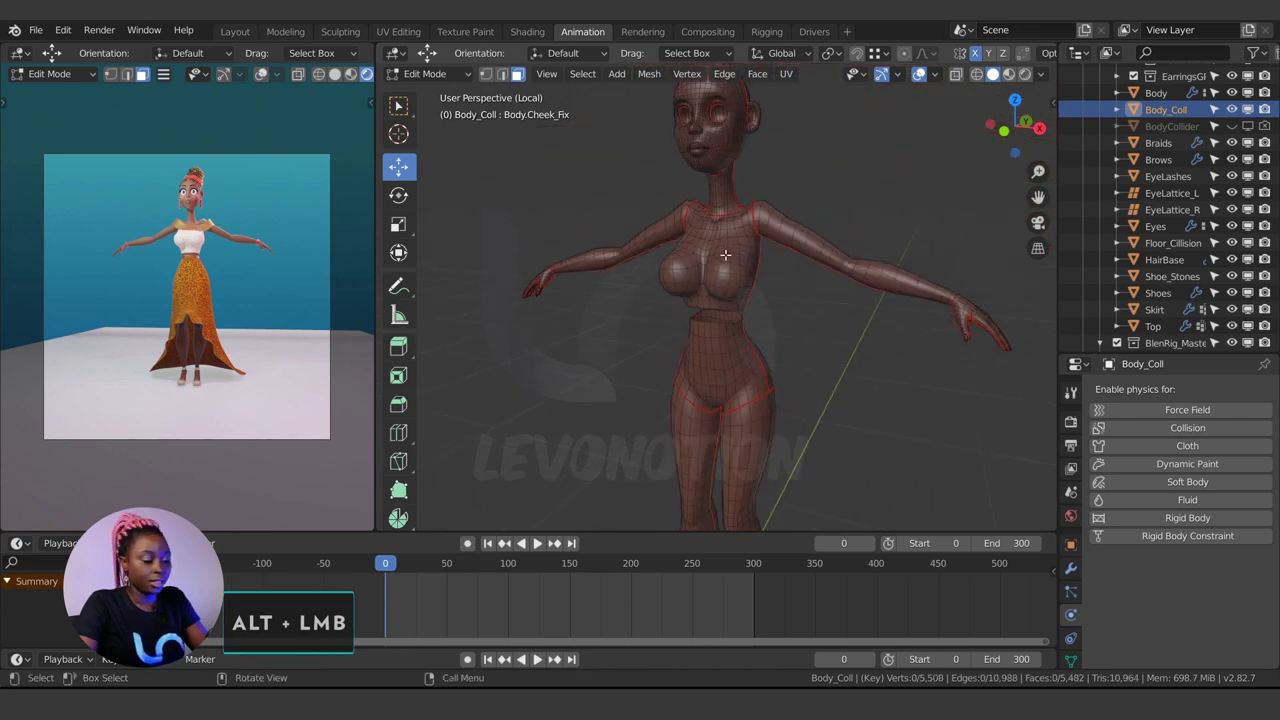
# Step: Select the linked upper body of Body_Coll and delete its vertices, keeping only the hips and legs
pyautogui.press('1')
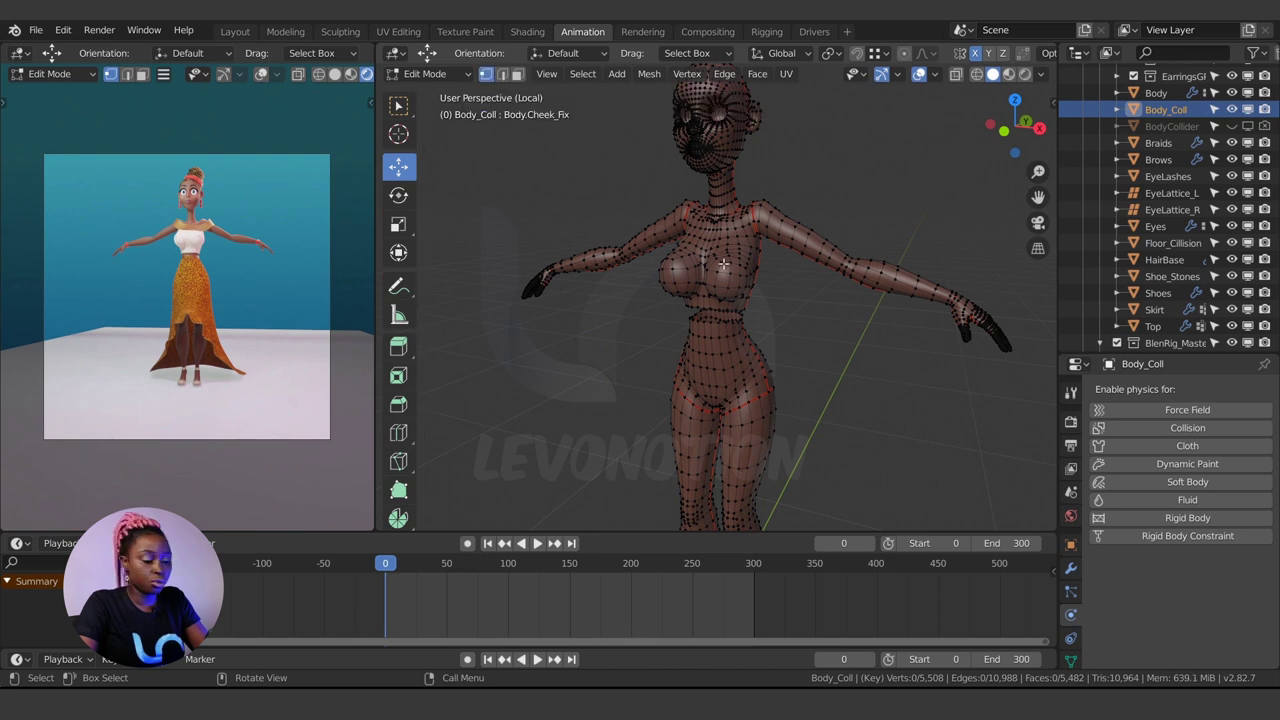
pyautogui.press('l')
pyautogui.moveTo(731, 200); pyautogui.dragTo(731, 268, button='middle')
pyautogui.press('x')
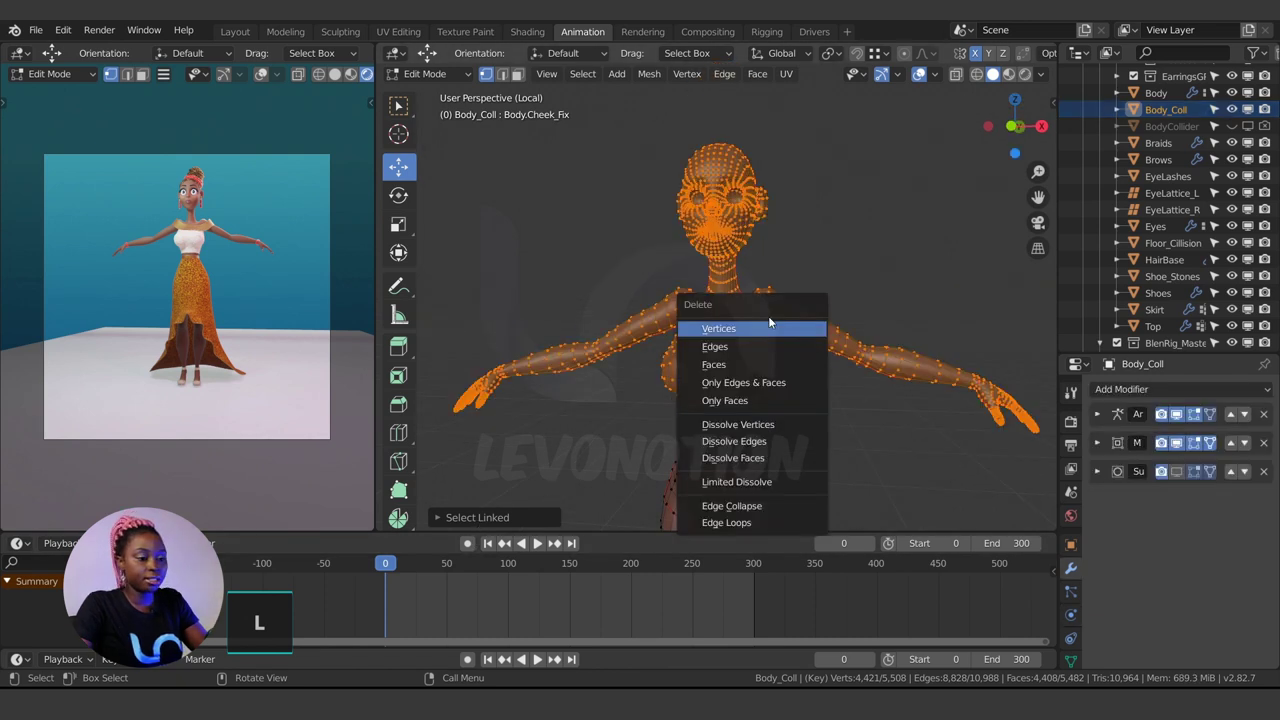
pyautogui.click(757, 330)
pyautogui.scroll(-3, 746, 334)
pyautogui.scroll(3, 551, 477)
pyautogui.keyDown('shift'); pyautogui.moveTo(582, 477); pyautogui.dragTo(769, 370, button='middle'); pyautogui.keyUp('shift')
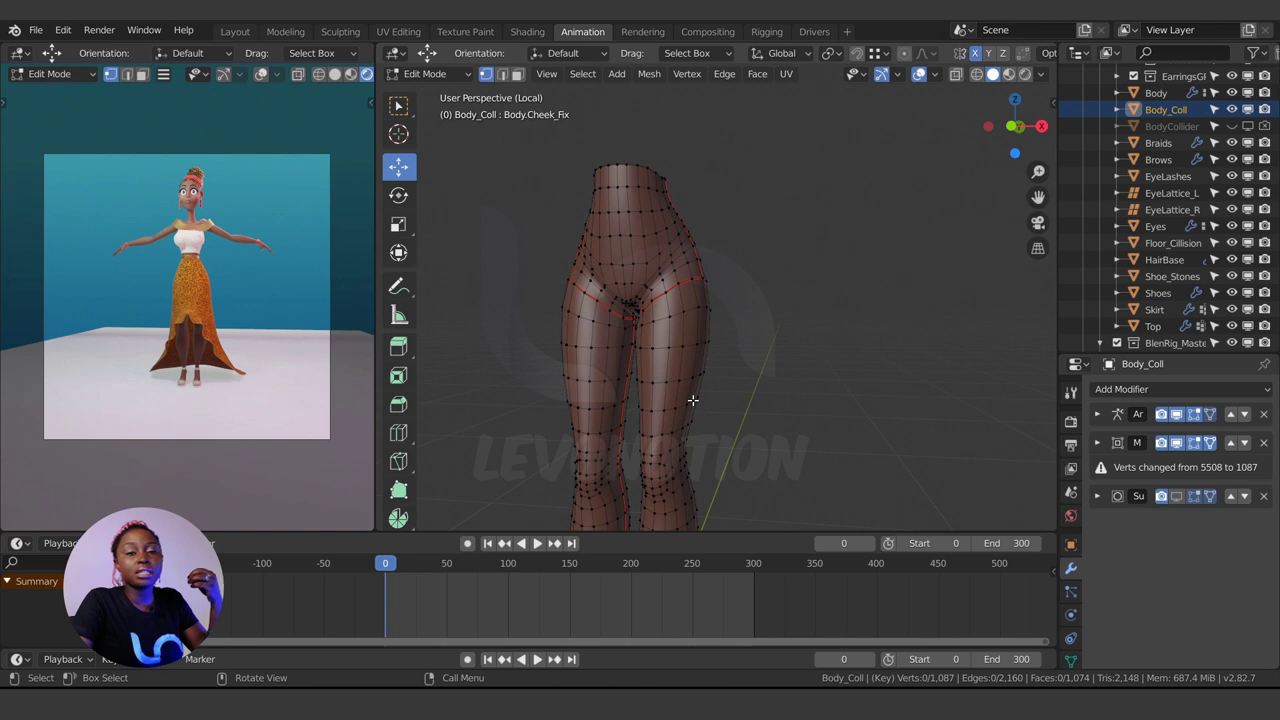
# Step: Expand Body_Coll's Mesh Deform modifier, return the object to Object Mode and exit local view
pyautogui.click(1196, 465)
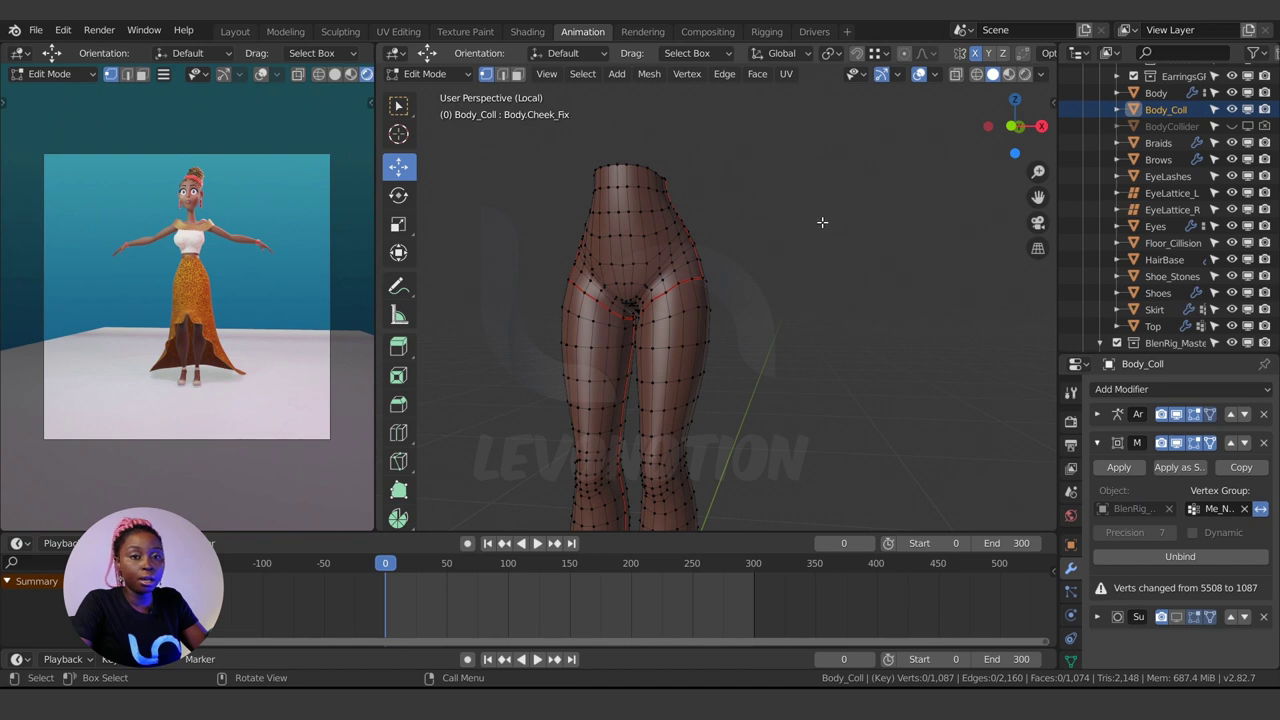
pyautogui.scroll(-4, 680, 380)
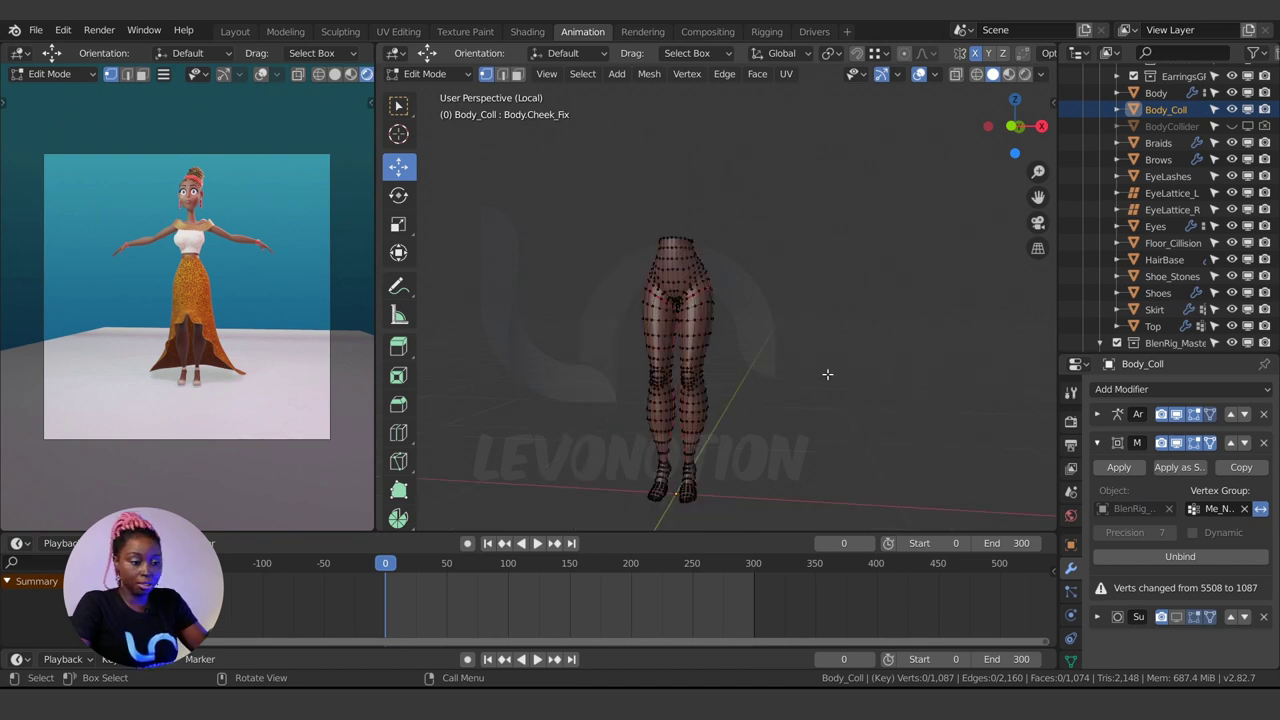
pyautogui.press('Tab')
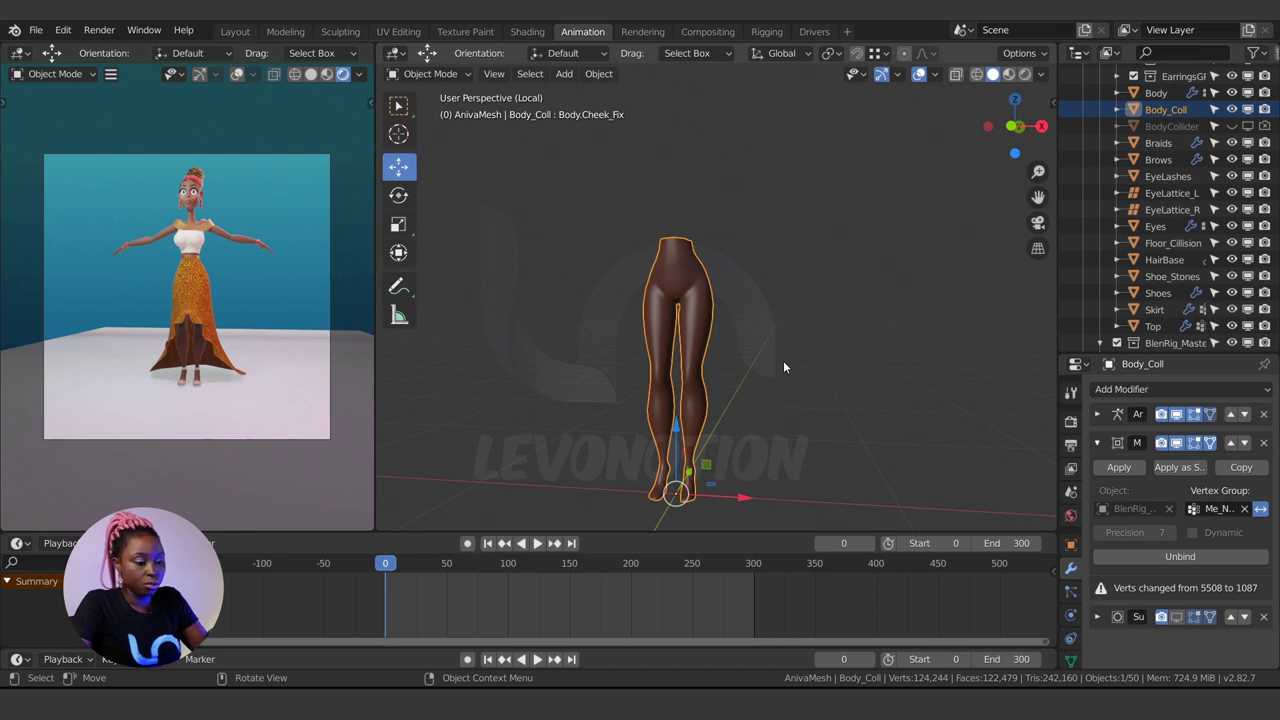
pyautogui.press('/')
pyautogui.moveTo(774, 349); pyautogui.dragTo(716, 420, button='middle')
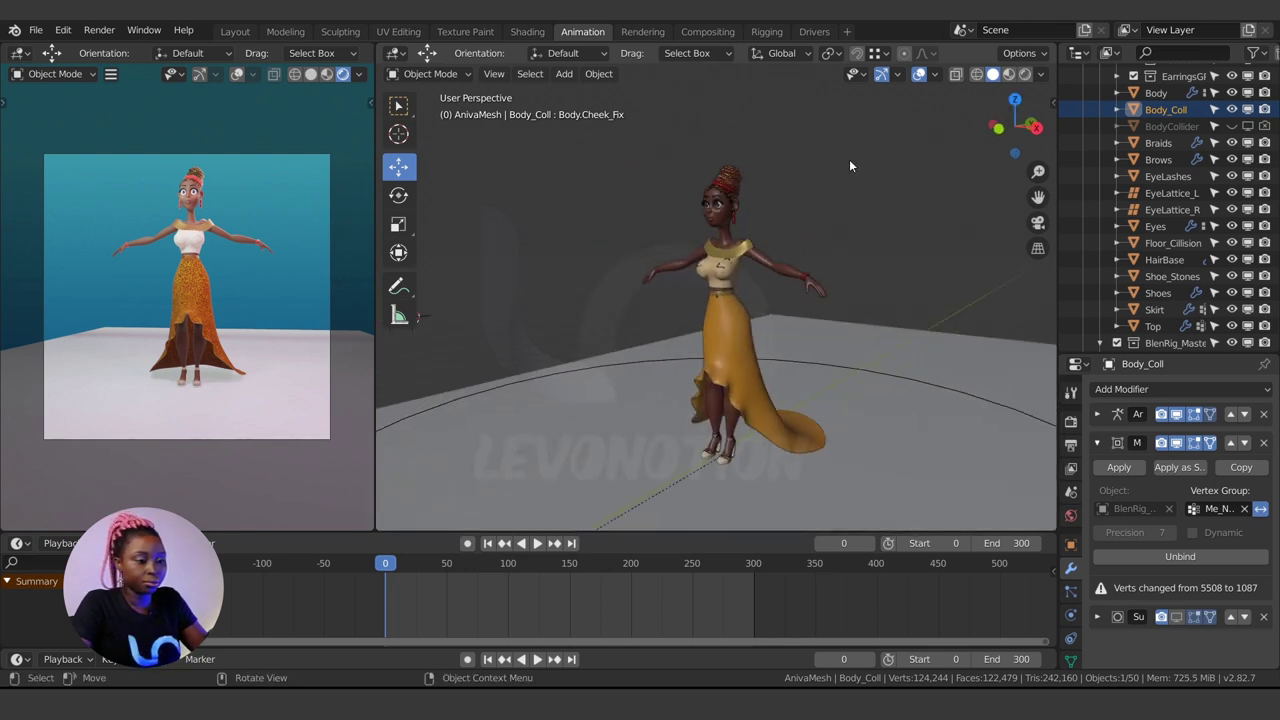
# Step: Display the rig's bones over the character and select the biped_blenrig armature
pyautogui.click(933, 75)
pyautogui.click(950, 253)
pyautogui.click(730, 462)
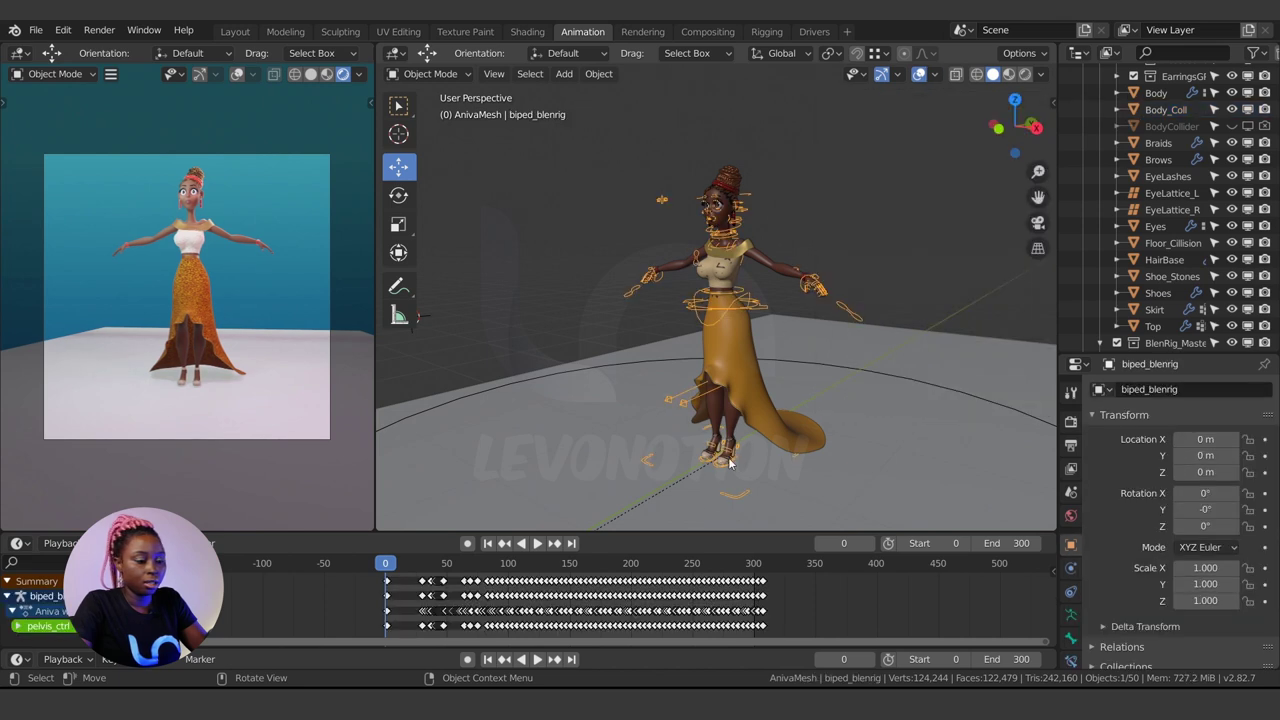
# Step: Put biped_blenrig into Pose Mode and insert LocRotScale keyframes on all its bones at frame 0
pyautogui.hotkey('ctrl', 'Tab')
pyautogui.click(705, 470)
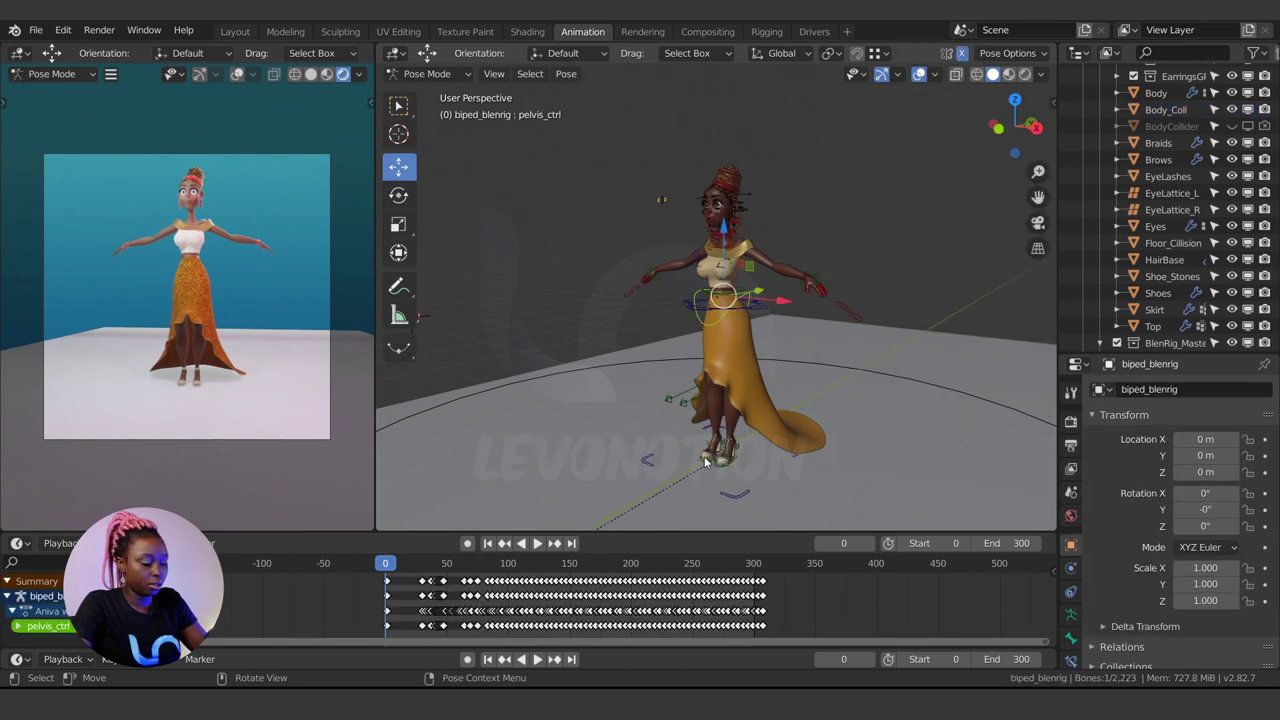
pyautogui.press('a')
pyautogui.press('i')
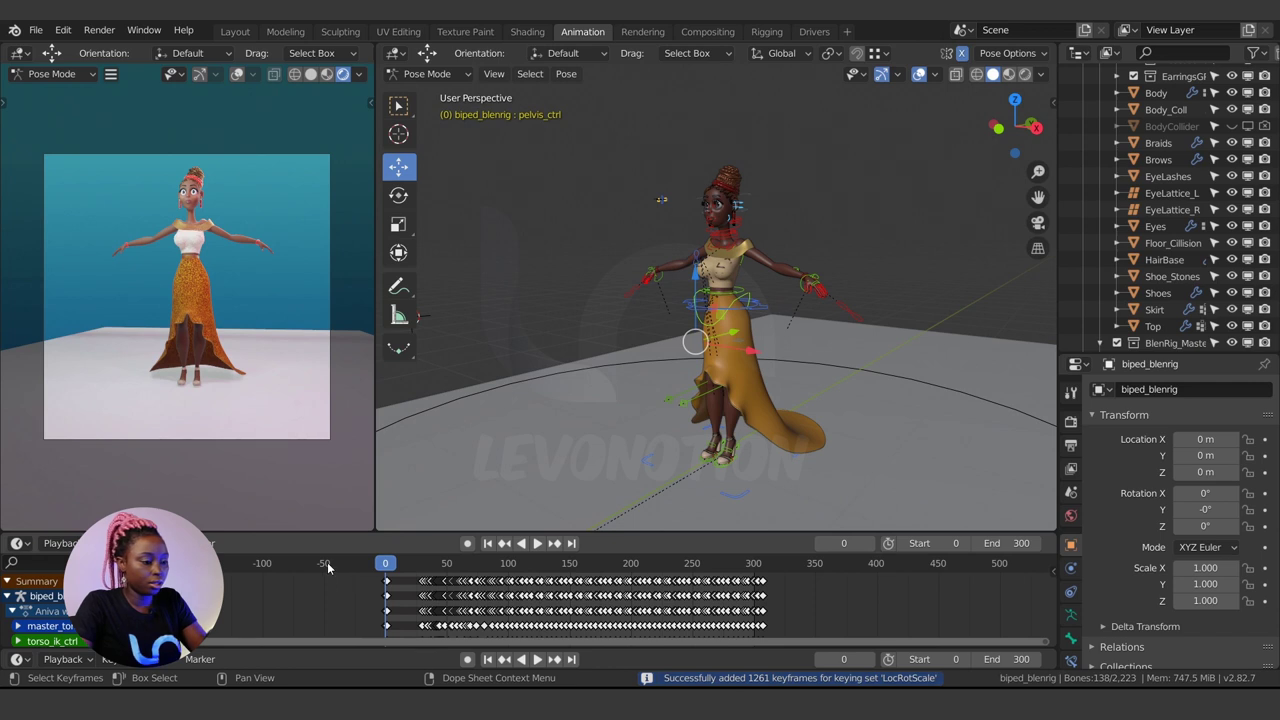
# Step: Move the timeline to frame -47 and return the rig to Object Mode
pyautogui.click(328, 563)
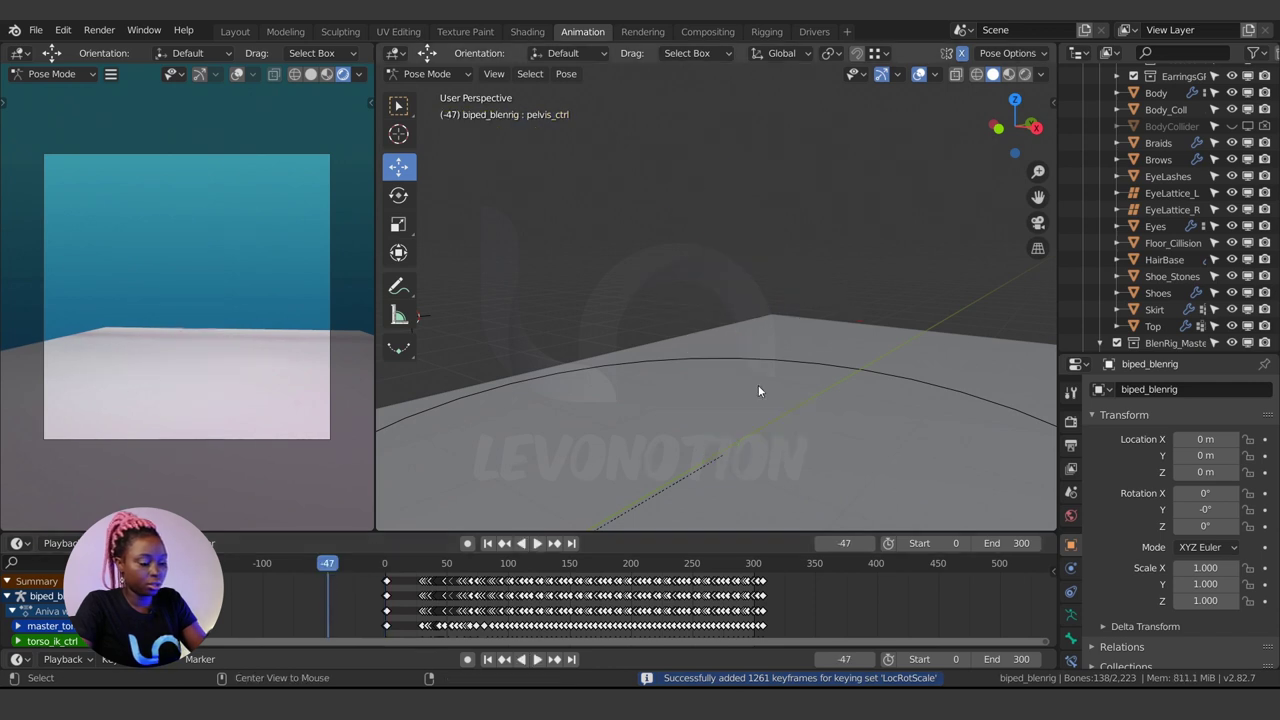
pyautogui.hotkey('ctrl', 'Tab')
pyautogui.click(648, 378)
pyautogui.moveTo(648, 378); pyautogui.dragTo(701, 416, button='middle')
pyautogui.scroll(8, 740, 405)
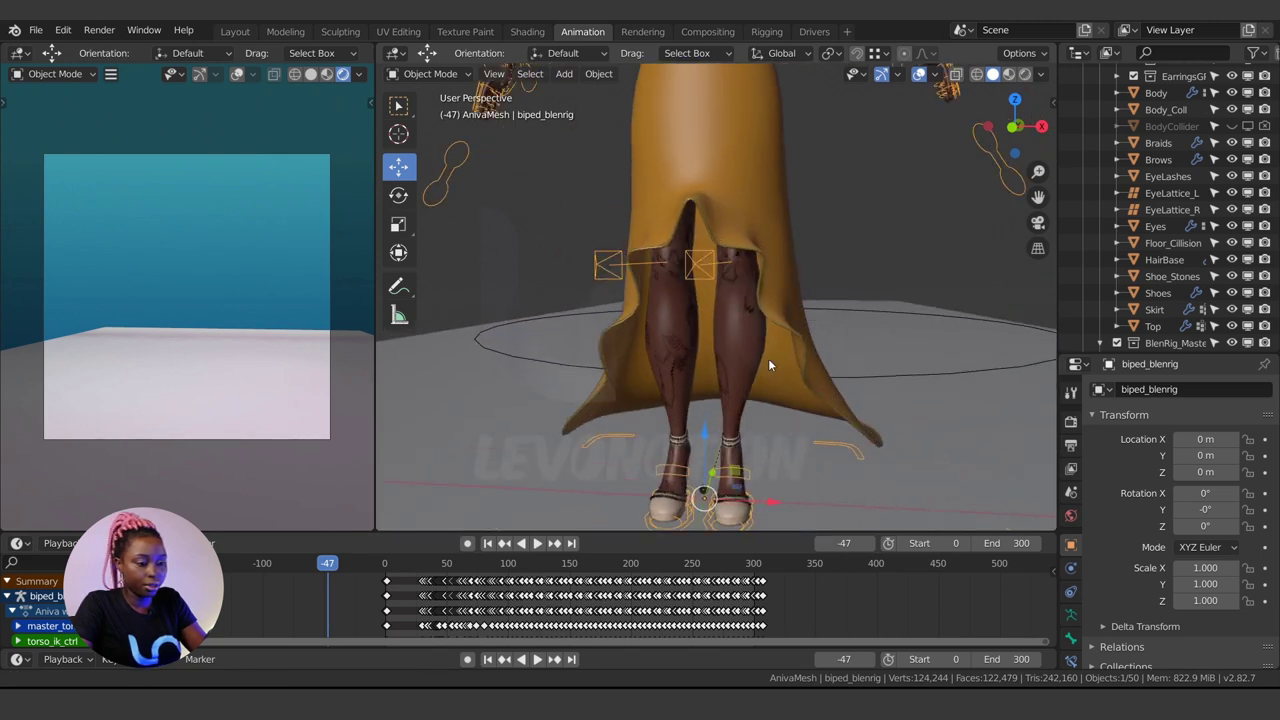
# Step: Unbind Body_Coll's Mesh Deform modifier, then bind it again with a precision of 5
pyautogui.scroll(-3, 768, 365)
pyautogui.click(1182, 109)
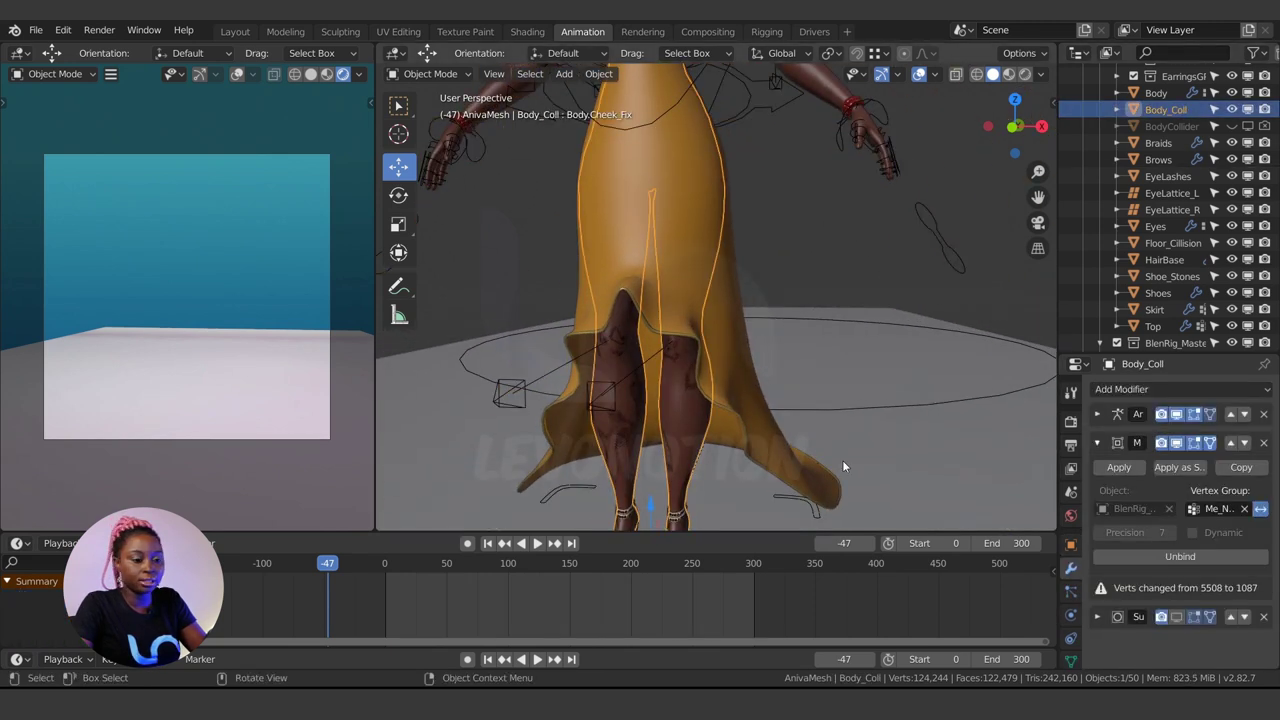
pyautogui.click(1159, 555)
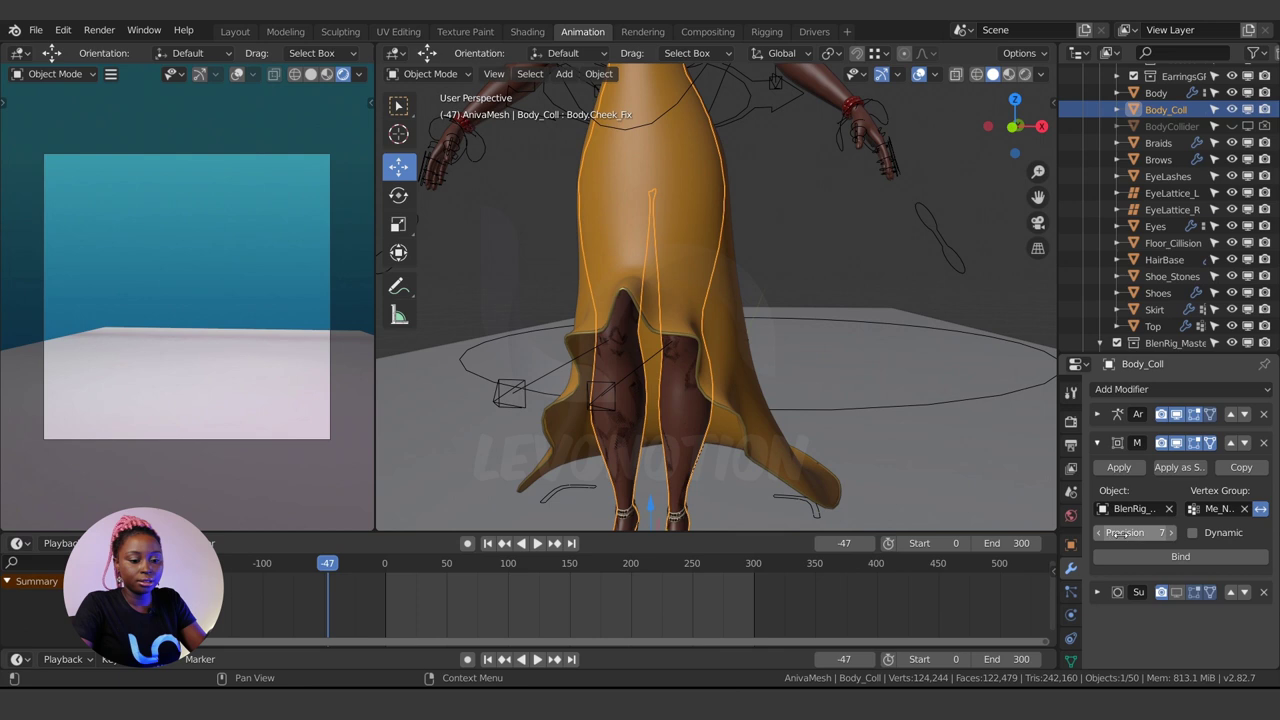
pyautogui.click(1130, 533)
pyautogui.write('5')
pyautogui.press('Return')
pyautogui.click(1149, 557)
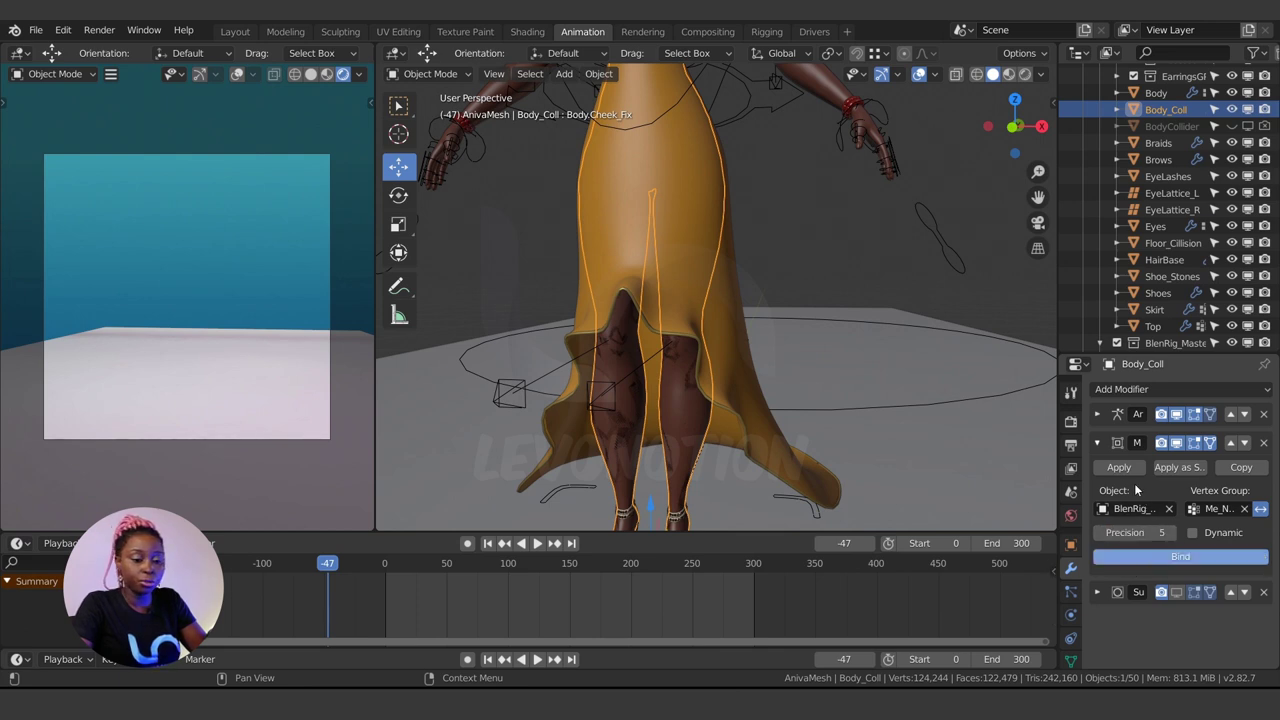
pyautogui.click(1097, 443)
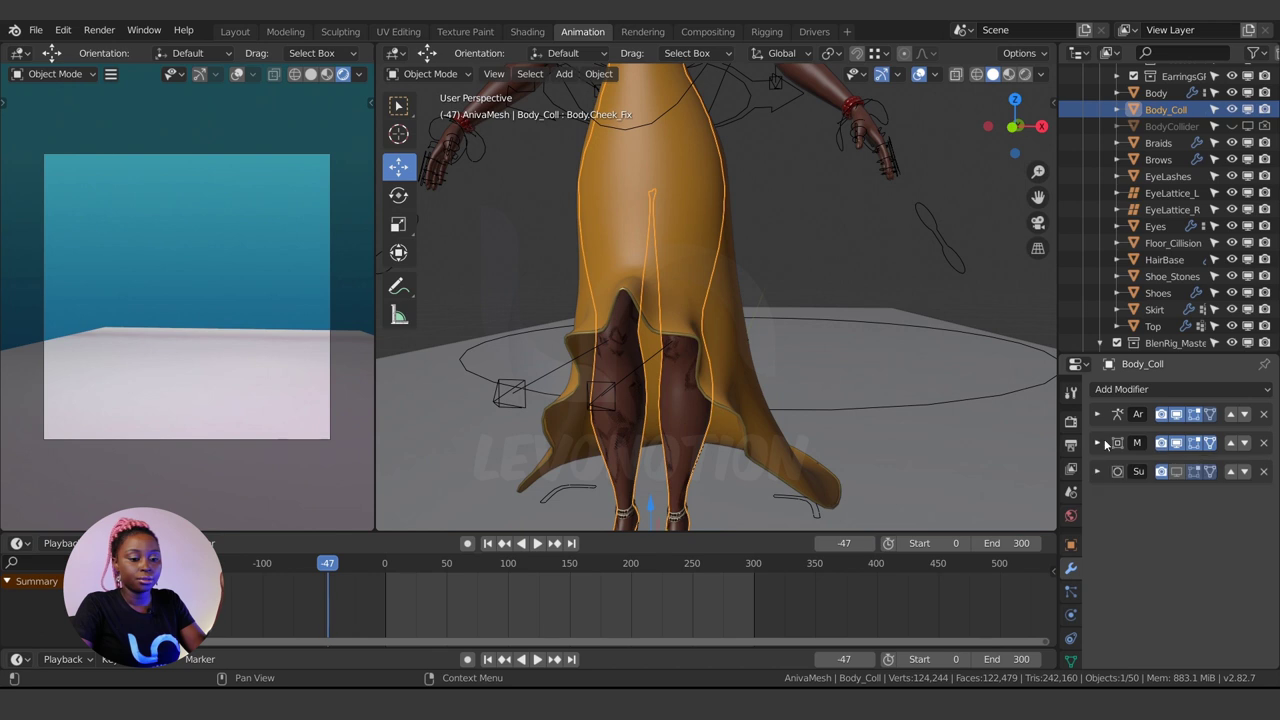
# Step: Remove the Armature modifier from Body_Coll and move the timeline to frame -1
pyautogui.click(1263, 414)
pyautogui.scroll(-5, 622, 463)
pyautogui.scroll(-3, 622, 463)
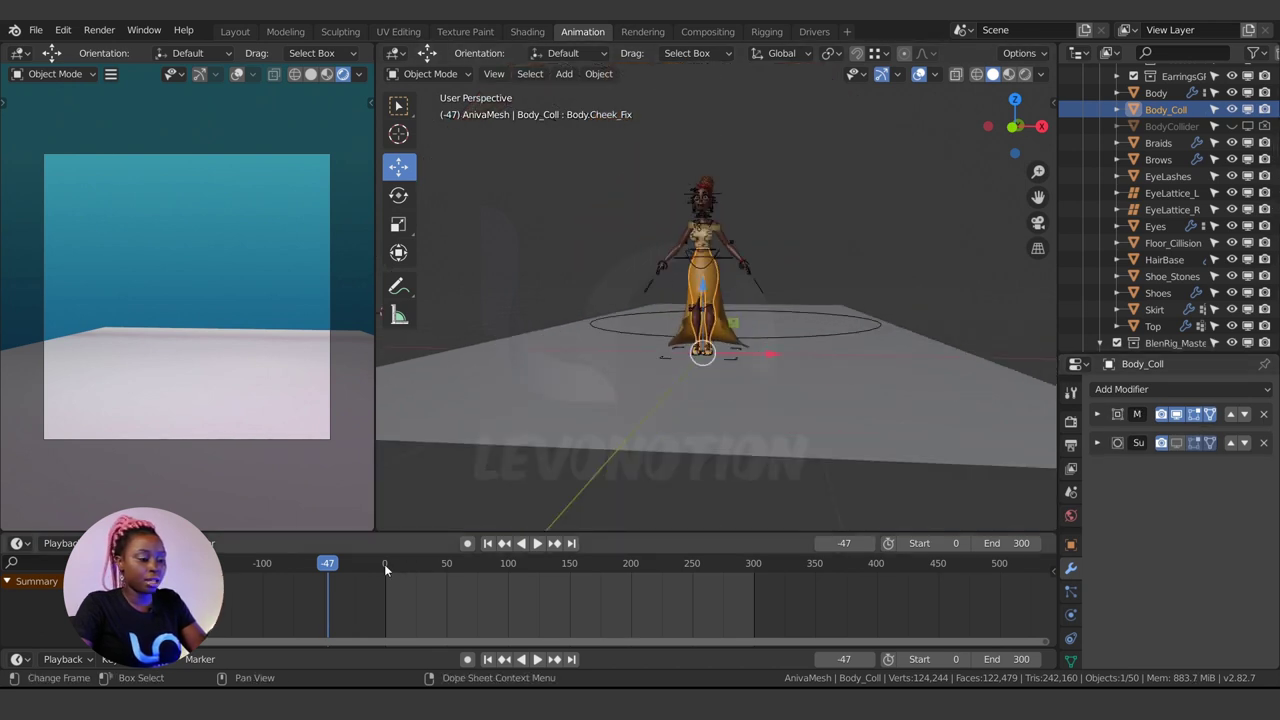
pyautogui.click(384, 564)
pyautogui.press('KP_Decimal')
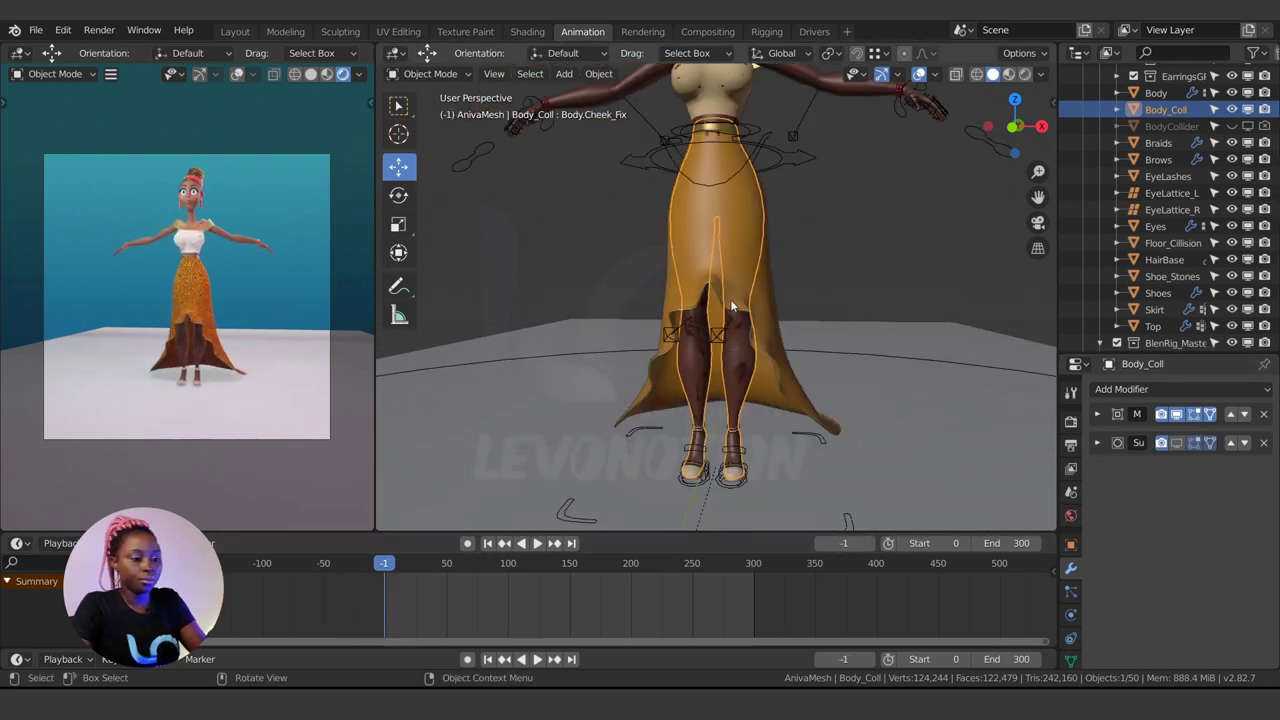
# Step: Examine Body_Coll's mesh in Edit Mode and local view, then return to the full scene in Object Mode
pyautogui.hotkey('ctrl', 'Tab')
pyautogui.click(718, 328)
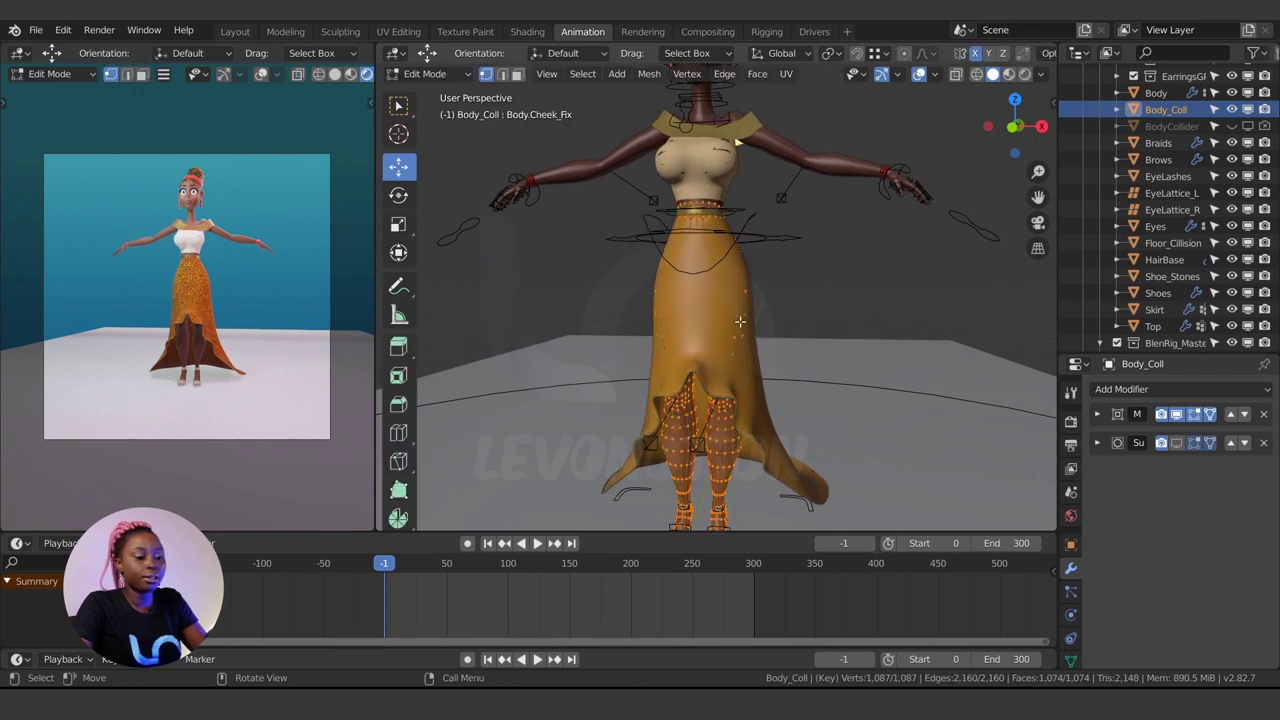
pyautogui.press('KP_Divide')
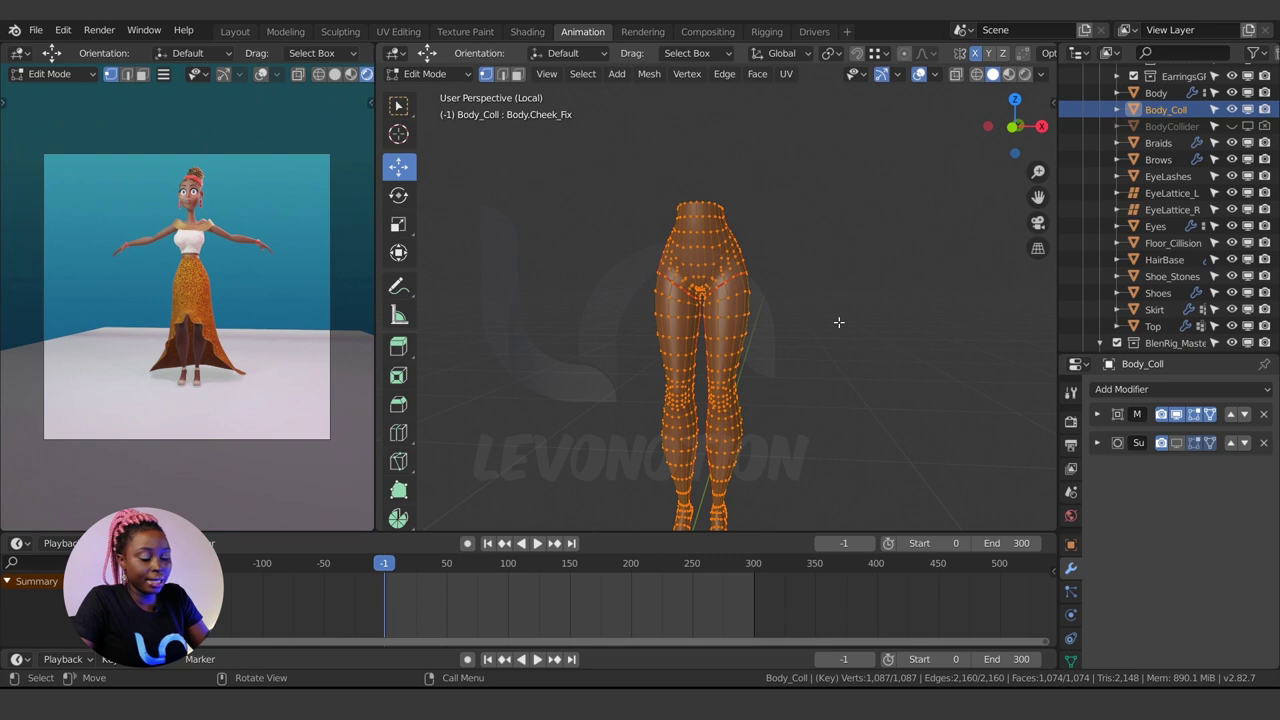
pyautogui.press('KP_Divide')
pyautogui.hotkey('ctrl', 'Tab')
pyautogui.click(697, 332)
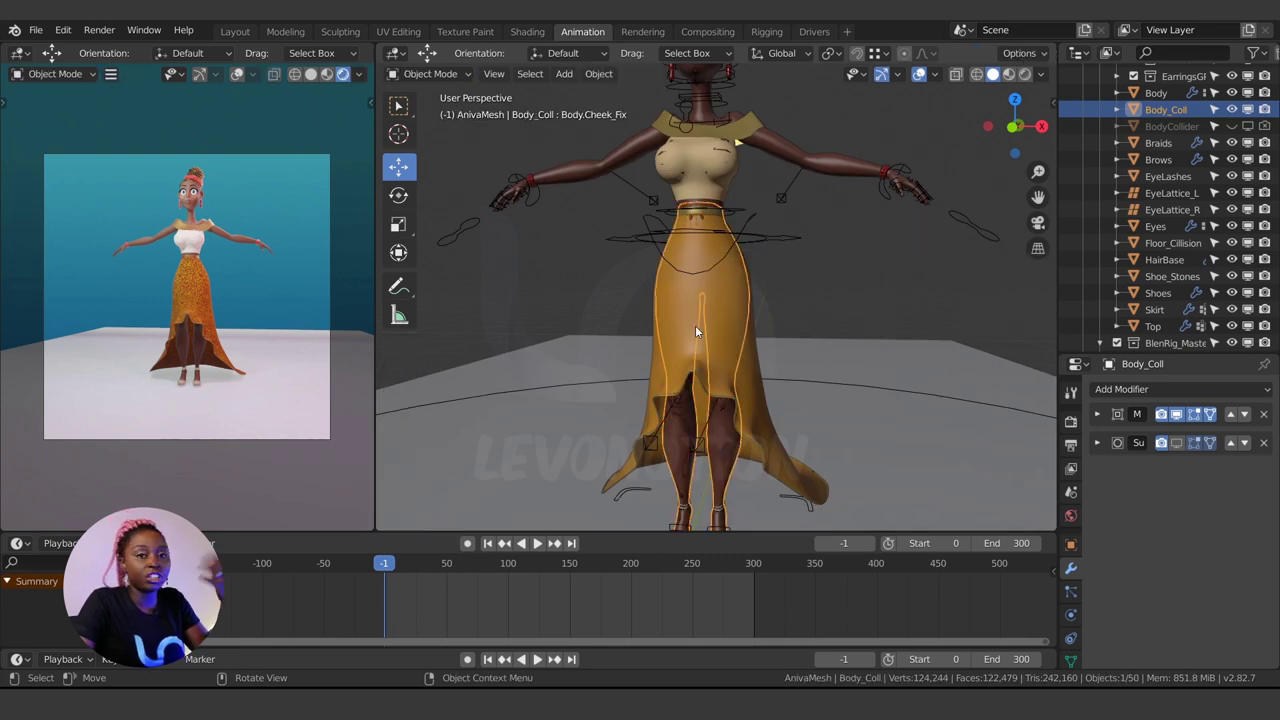
# Step: Remove the Subdivision modifier from Body_Coll and check its mesh in Edit Mode before returning to Object Mode
pyautogui.scroll(-2, 697, 332)
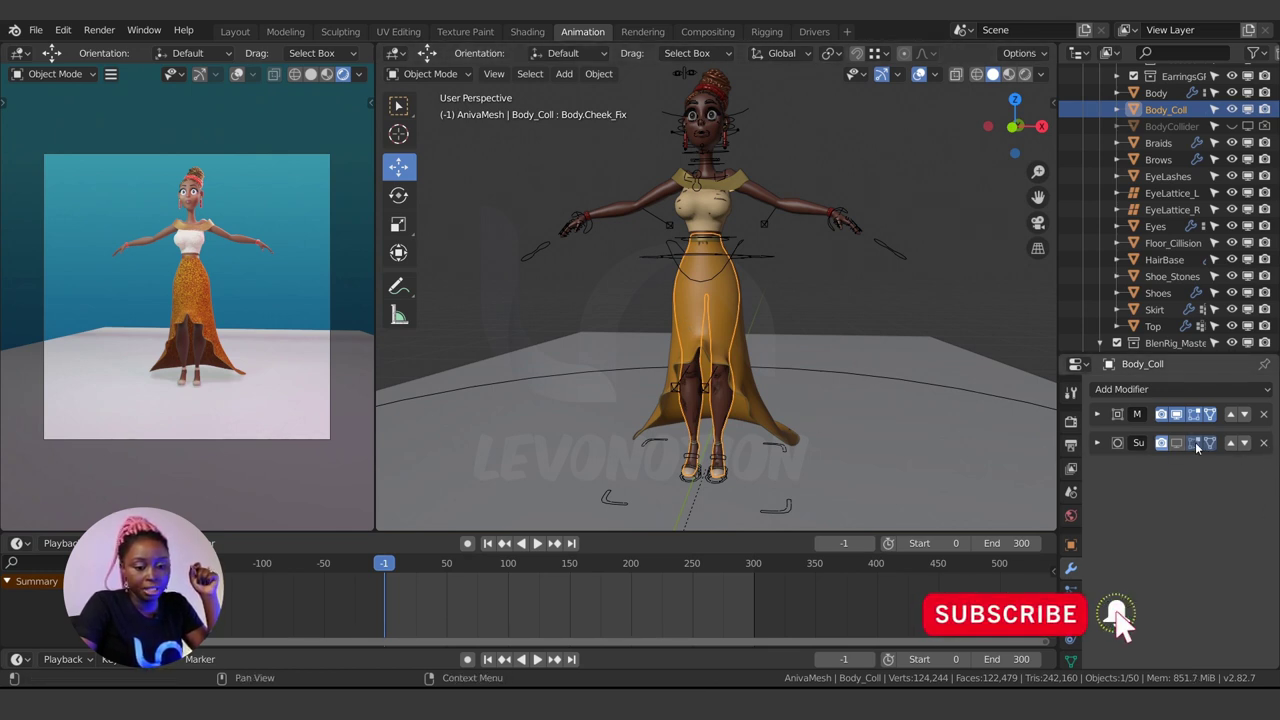
pyautogui.click(1263, 444)
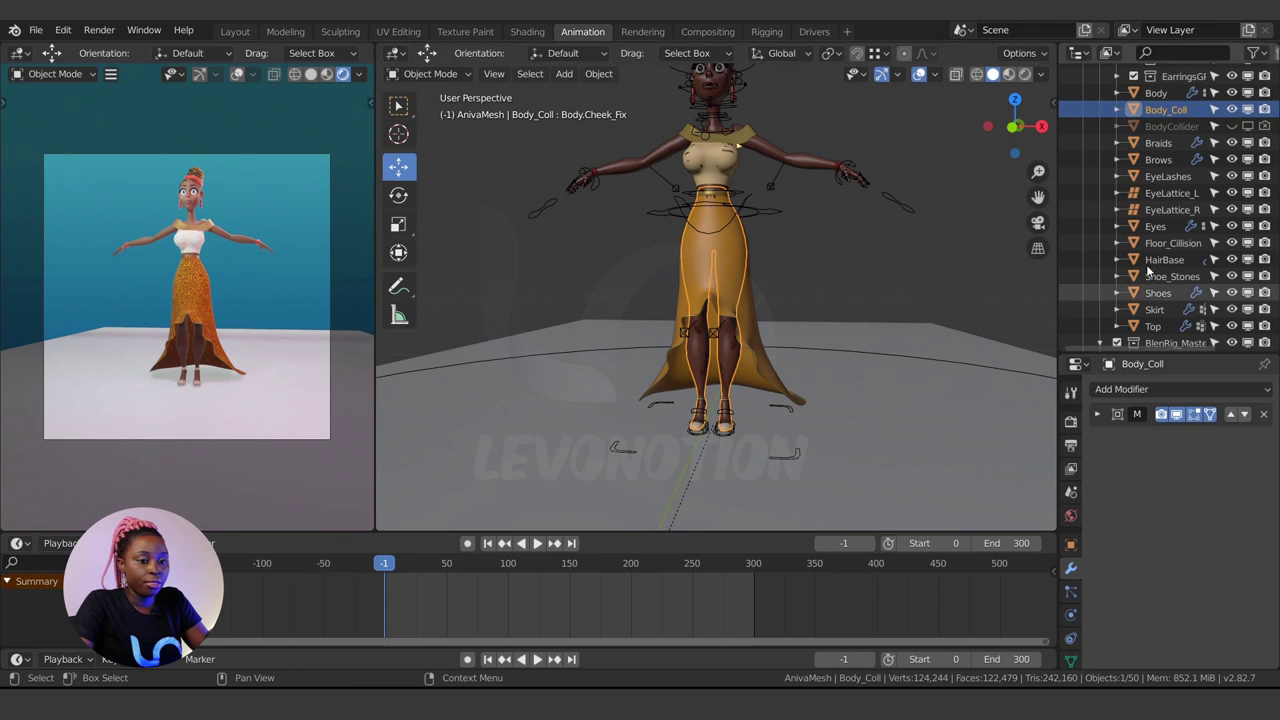
pyautogui.hotkey('ctrl', 'Tab')
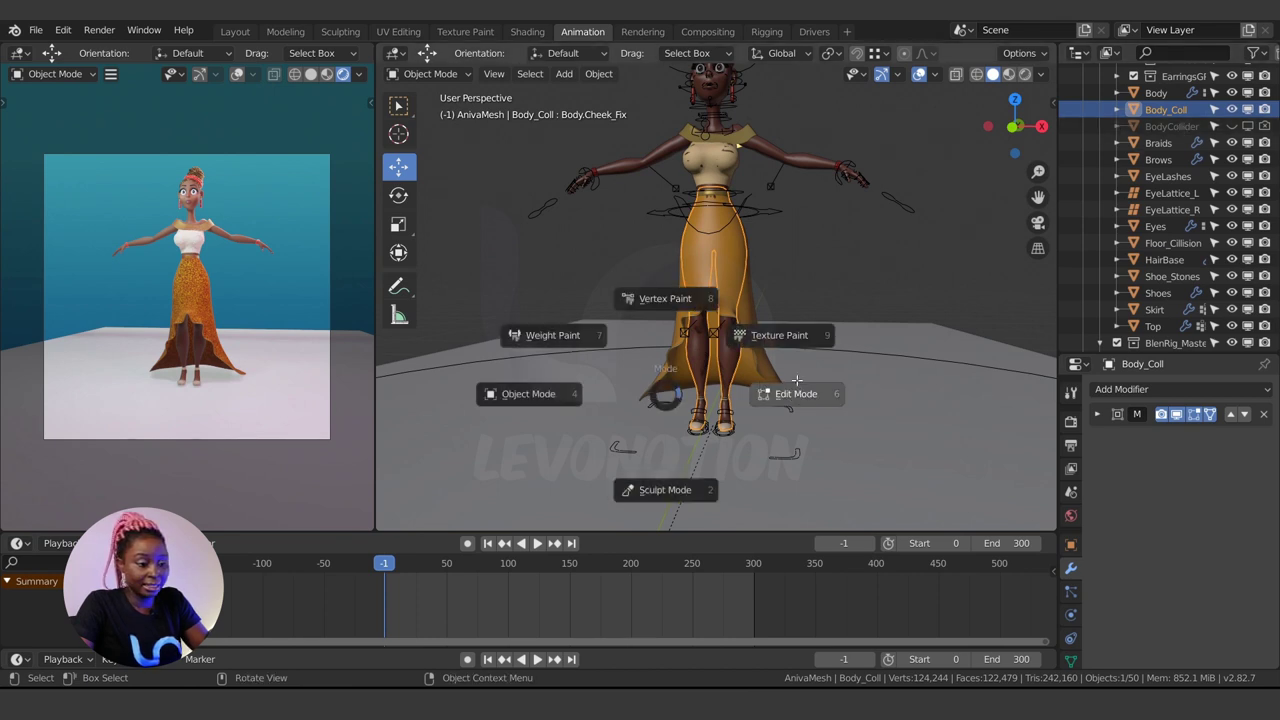
pyautogui.scroll(3, 717, 402)
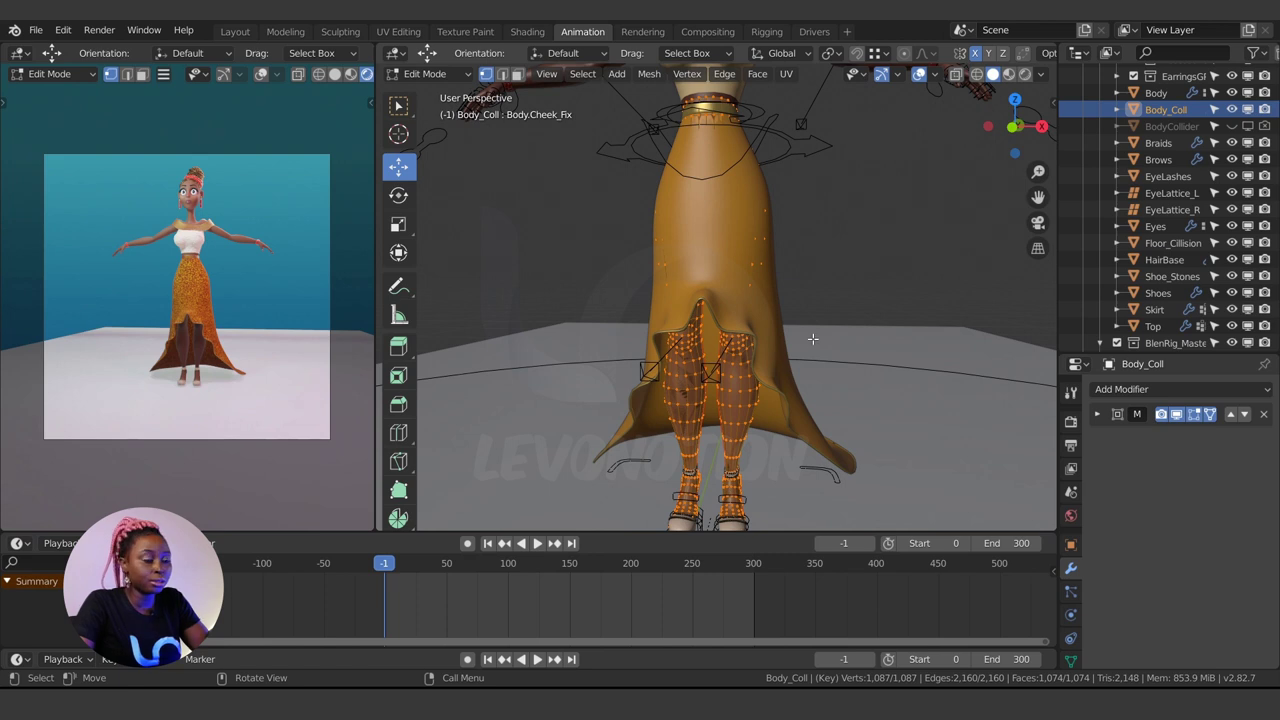
pyautogui.hotkey('ctrl', 'Tab')
pyautogui.click(597, 314)
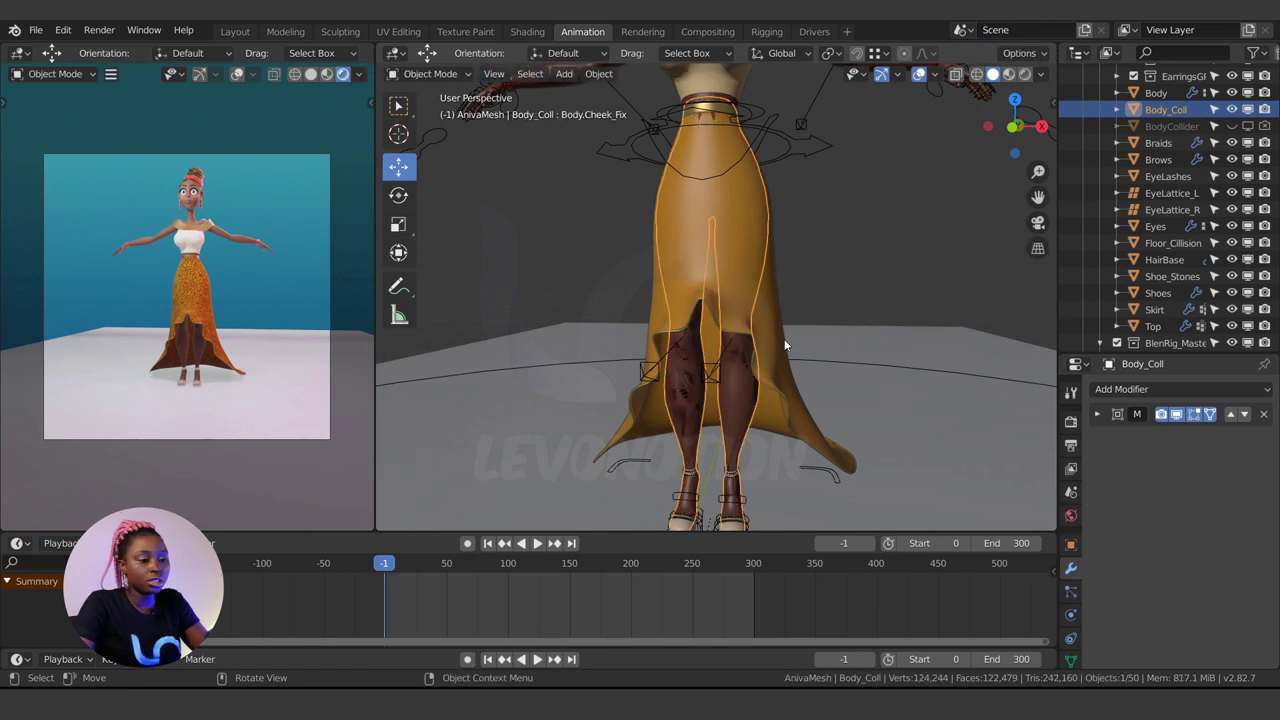
# Step: Enable Collision physics on Body_Coll
pyautogui.click(1072, 617)
pyautogui.click(1181, 431)
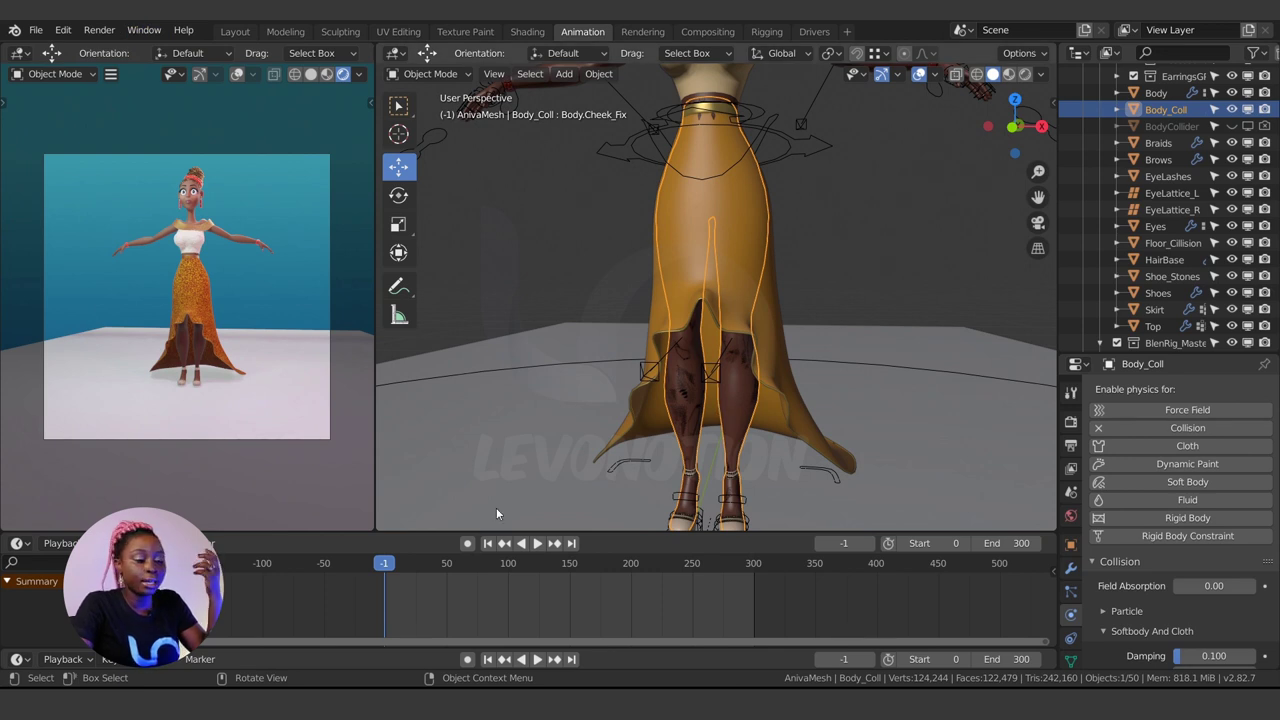
# Step: Switch the camera view to Solid shading and play the first few frames to test the skirt against the new collider
pyautogui.click(311, 74)
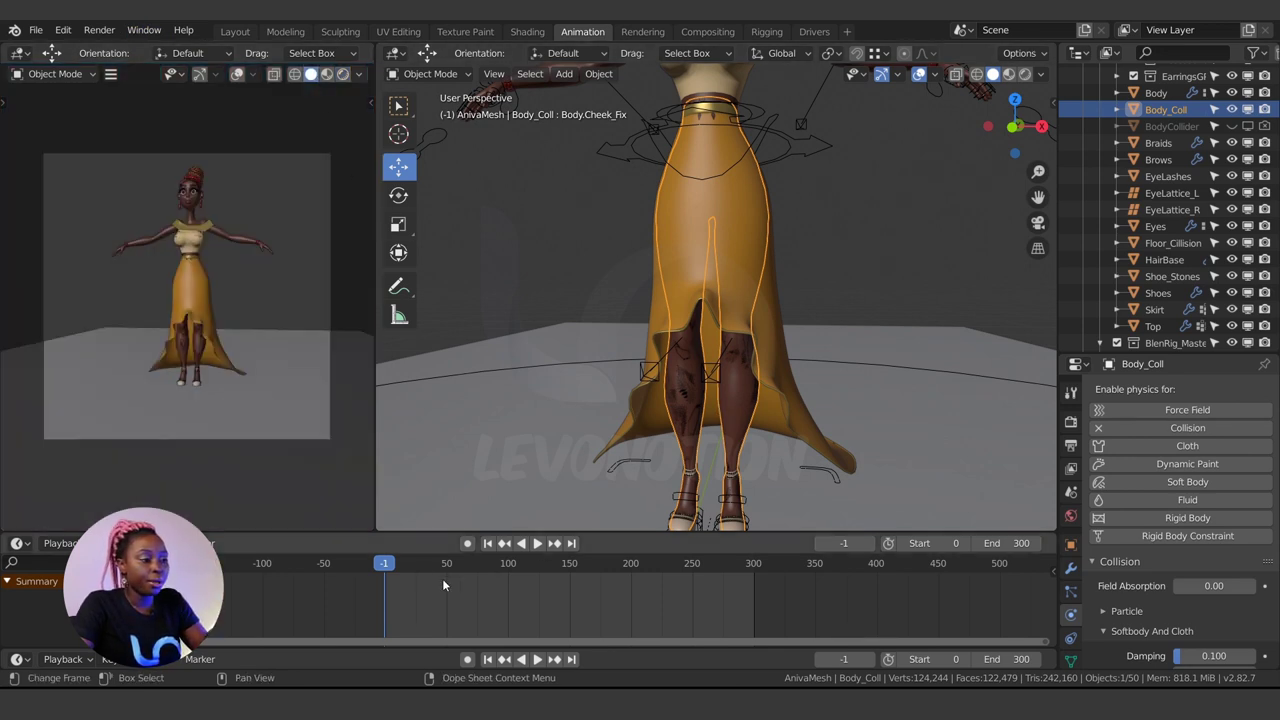
pyautogui.press('space')
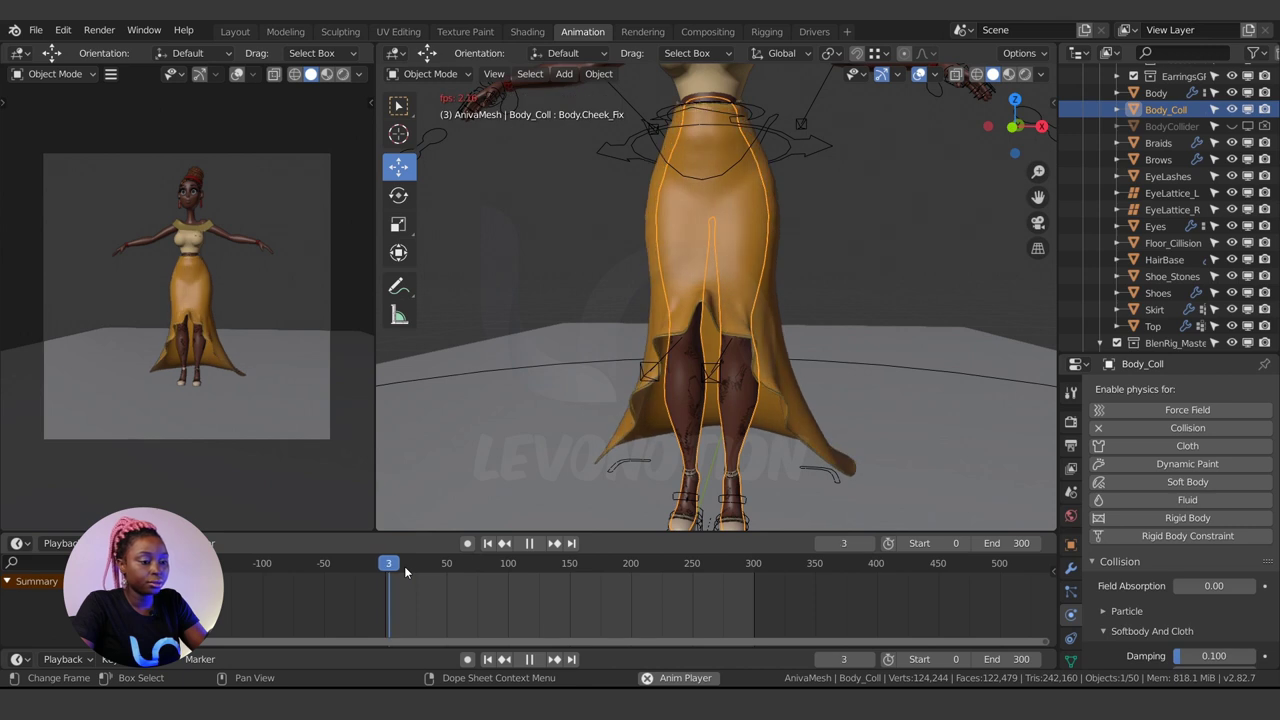
pyautogui.press('space')
pyautogui.scroll(-3, 705, 372)
pyautogui.moveTo(705, 372); pyautogui.dragTo(718, 346, button='middle')
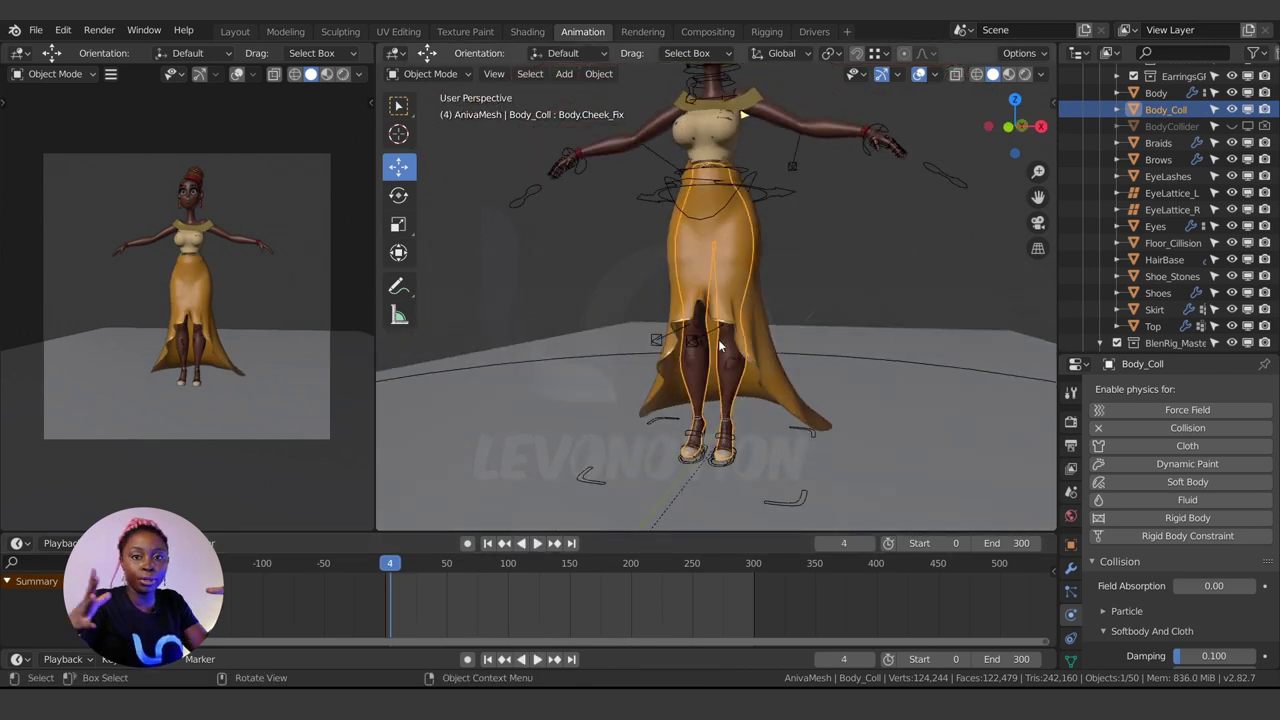
pyautogui.moveTo(751, 229); pyautogui.dragTo(757, 335, button='middle')
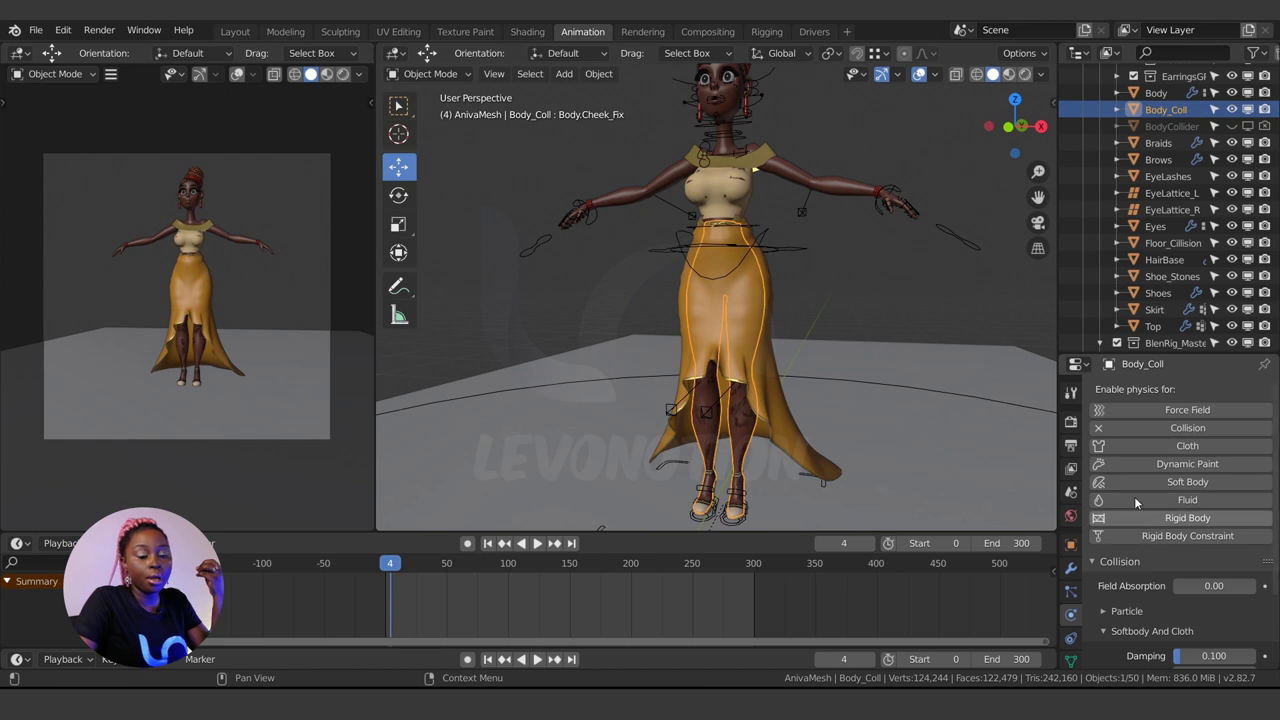
# Step: Check the scene's unit settings, including the Unit Scale, and examine the gap between the skirt and Body_Coll
pyautogui.click(1071, 492)
pyautogui.click(1128, 478)
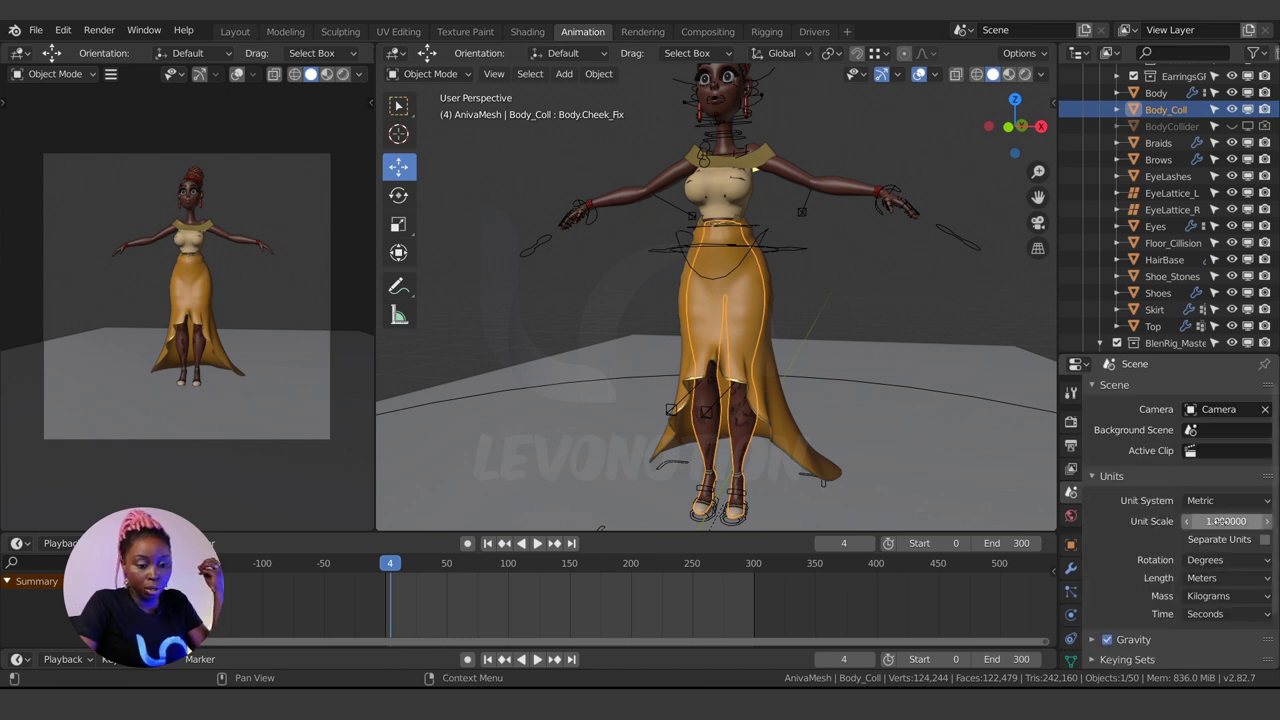
pyautogui.click(1094, 476)
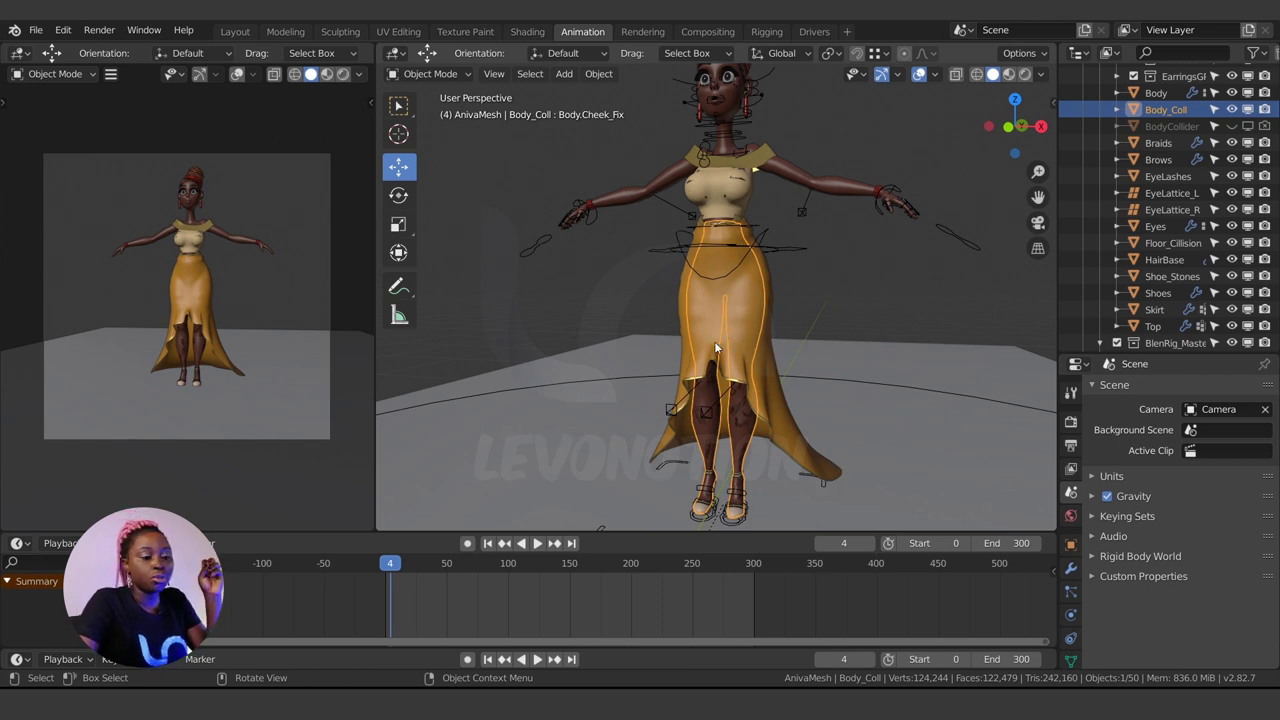
pyautogui.scroll(4, 780, 268)
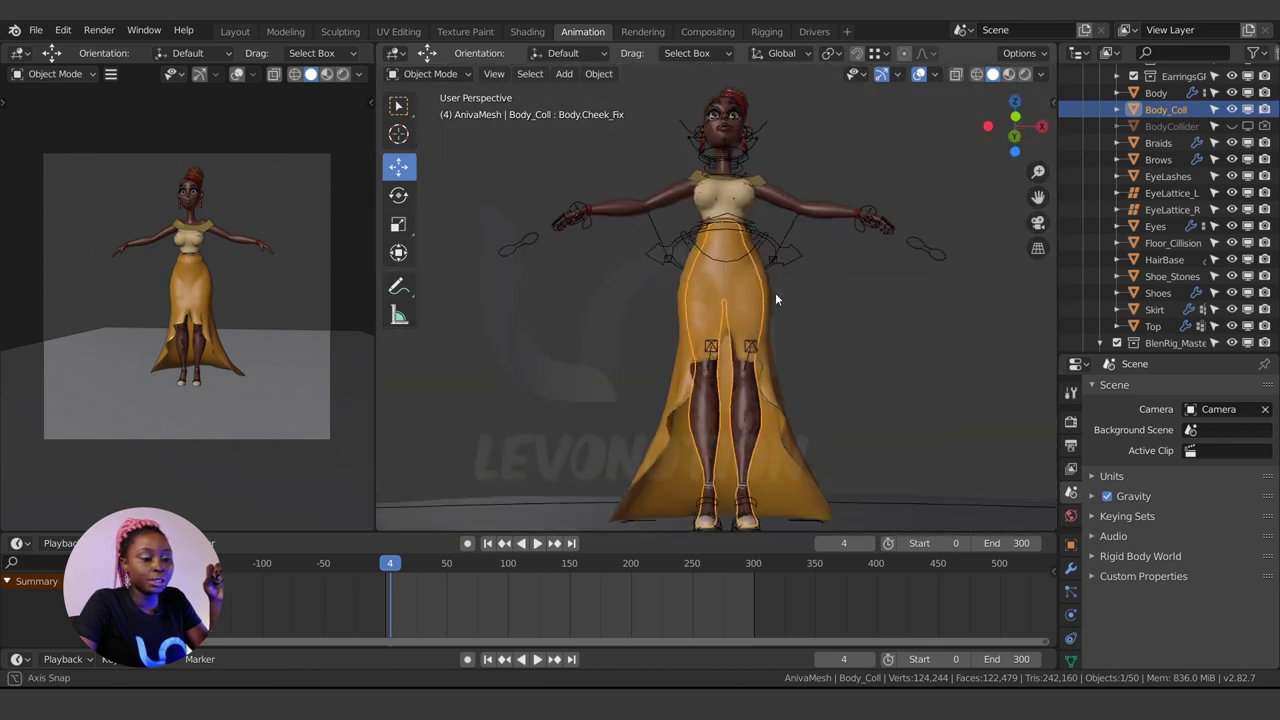
pyautogui.scroll(1, 786, 293)
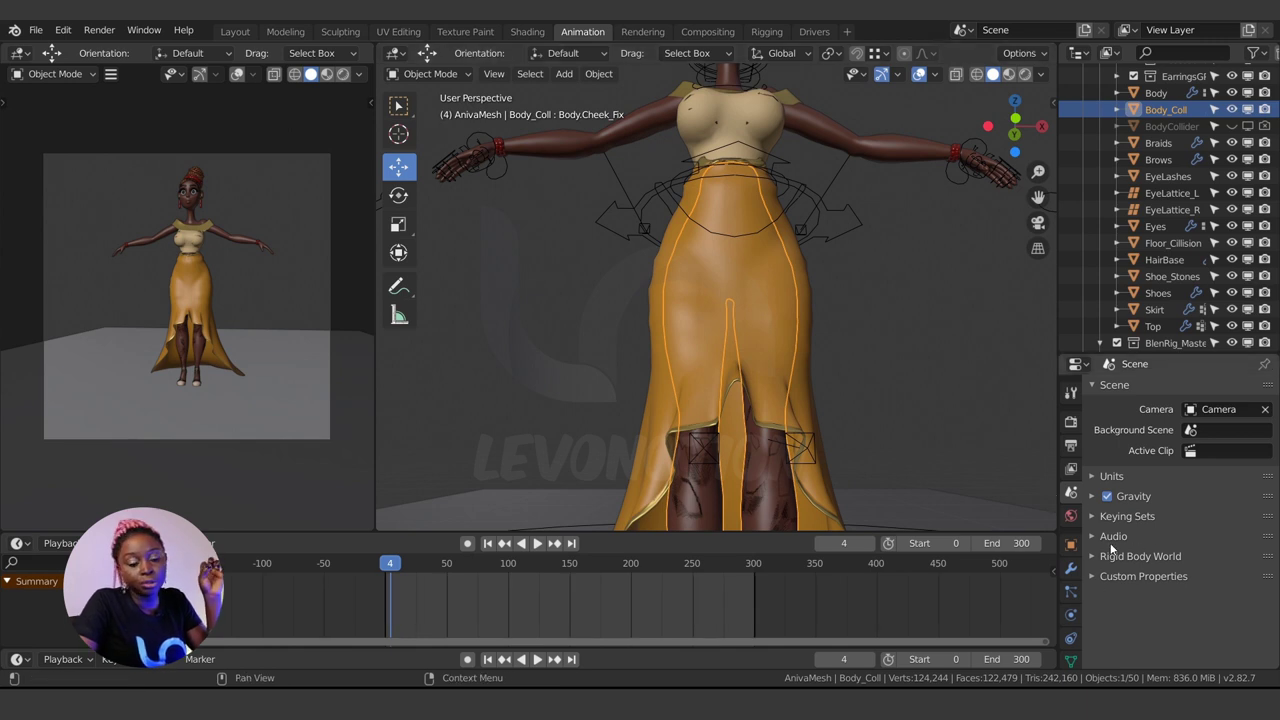
# Step: Set the Inner thickness of Body_Coll's Softbody And Cloth collision to 0.001
pyautogui.click(1071, 614)
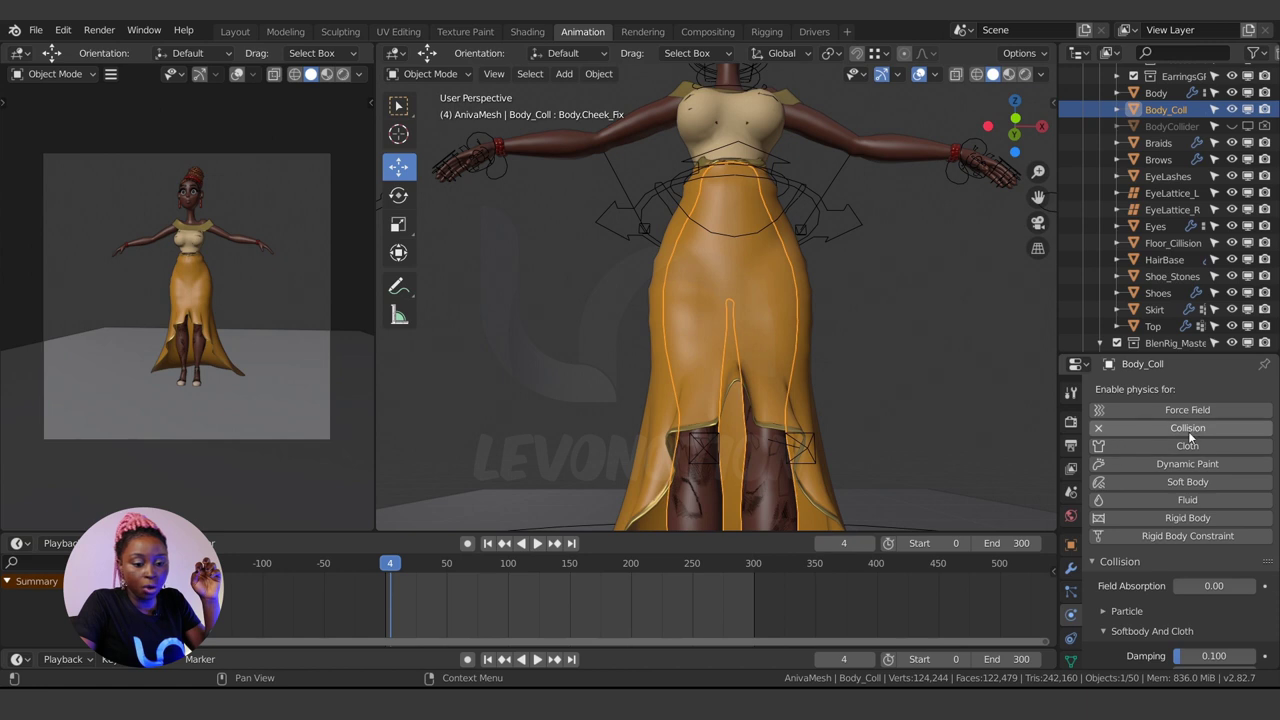
pyautogui.scroll(-3, 1177, 604)
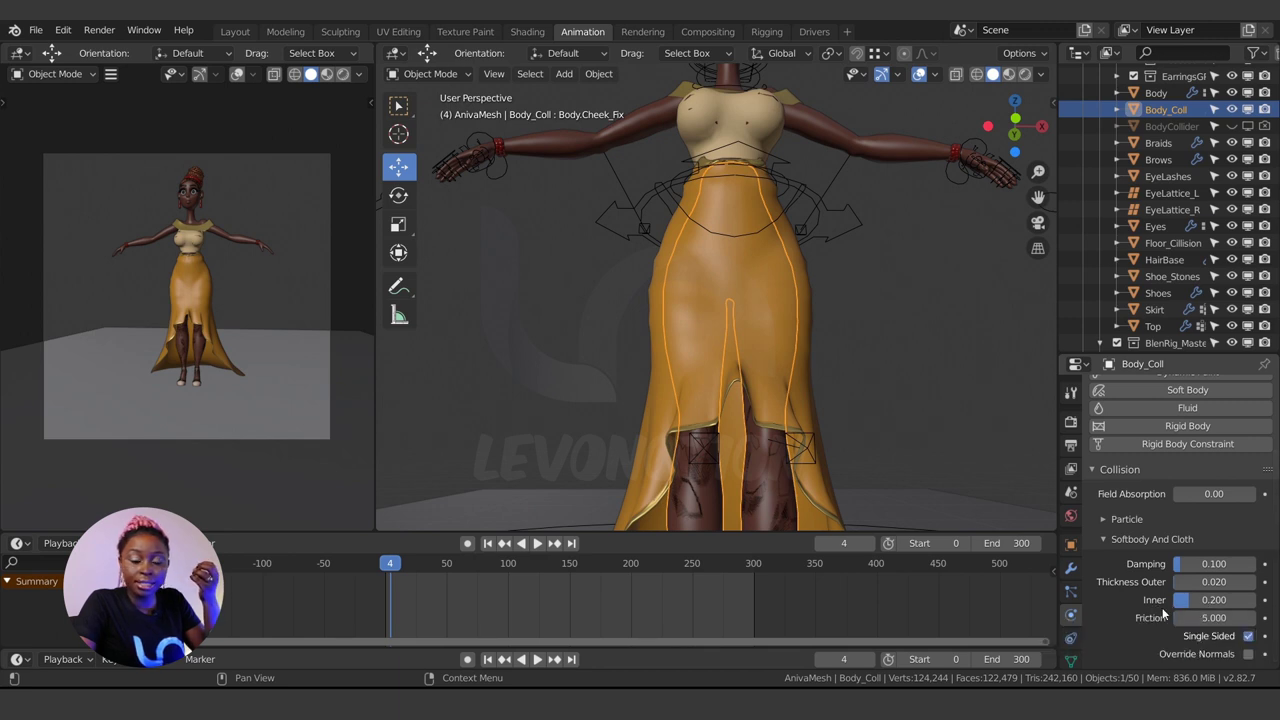
pyautogui.click(1200, 600)
pyautogui.write('0.001')
pyautogui.press('Return')
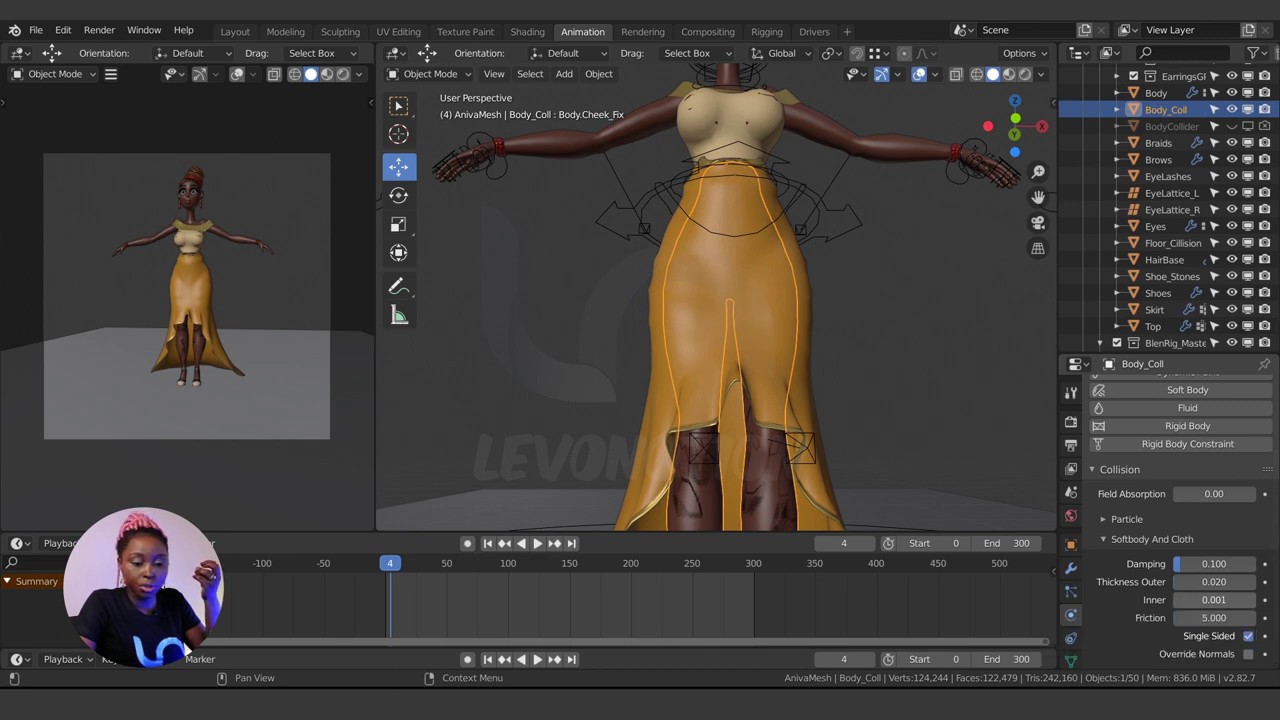
# Step: Play the first few frames from the start to test the skirt with the reduced Inner thickness
pyautogui.click(382, 566)
pyautogui.press('space')
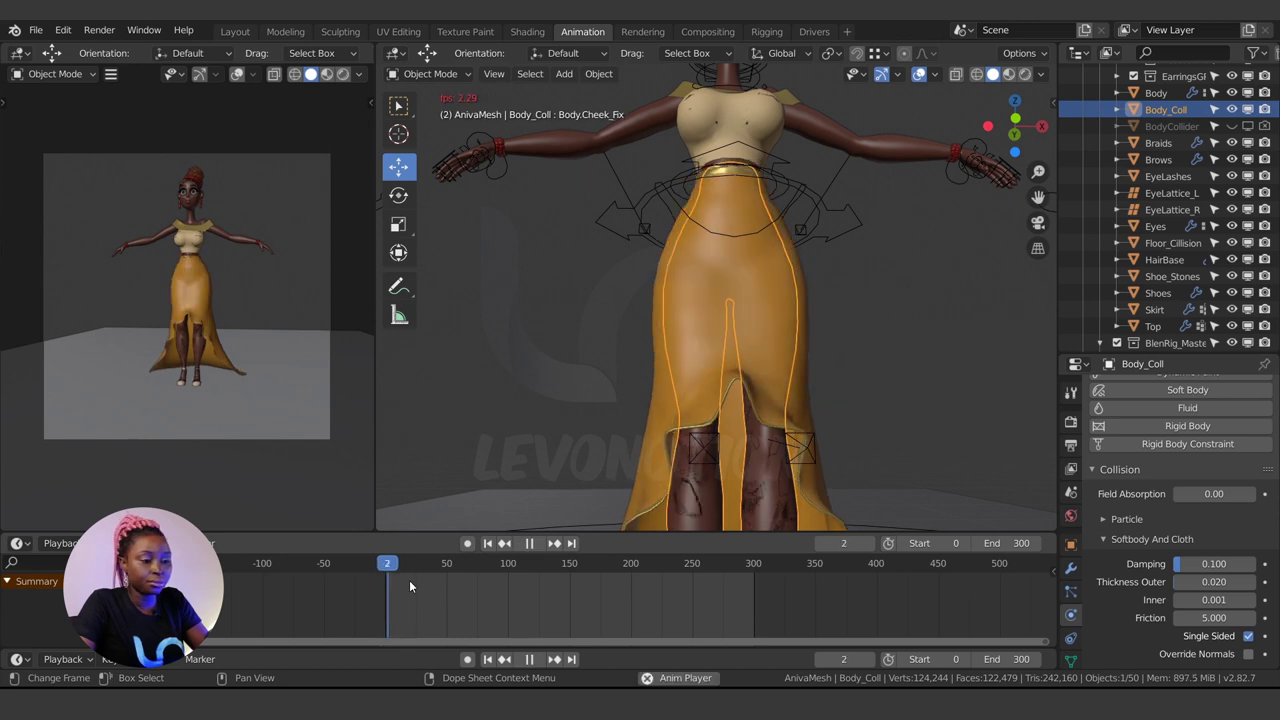
pyautogui.press('space')
pyautogui.moveTo(632, 431); pyautogui.dragTo(778, 419, button='middle')
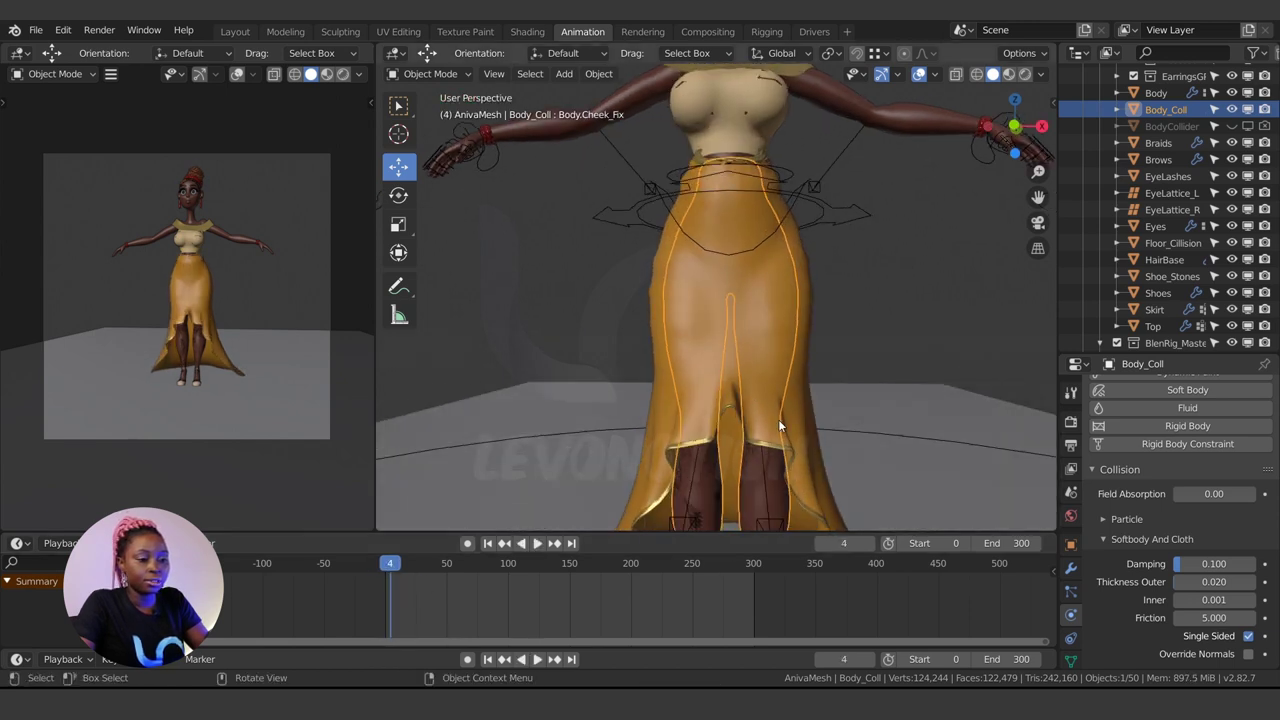
# Step: Set the Outer thickness of Body_Coll's Softbody And Cloth collision to 0.001
pyautogui.click(1224, 600)
pyautogui.write('0.001')
pyautogui.press('Return')
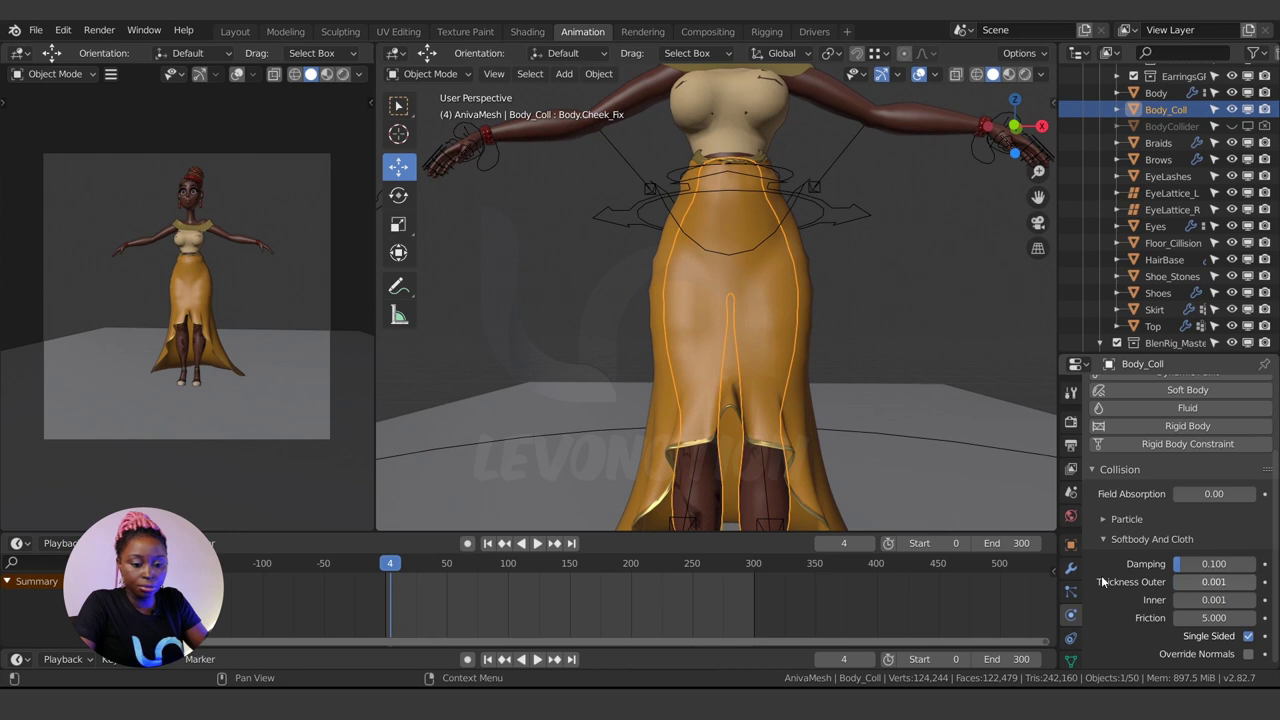
# Step: Replay the first frames and examine the gap between the skirt and Body_Coll around the waist, hips and legs
pyautogui.click(382, 566)
pyautogui.press('space')
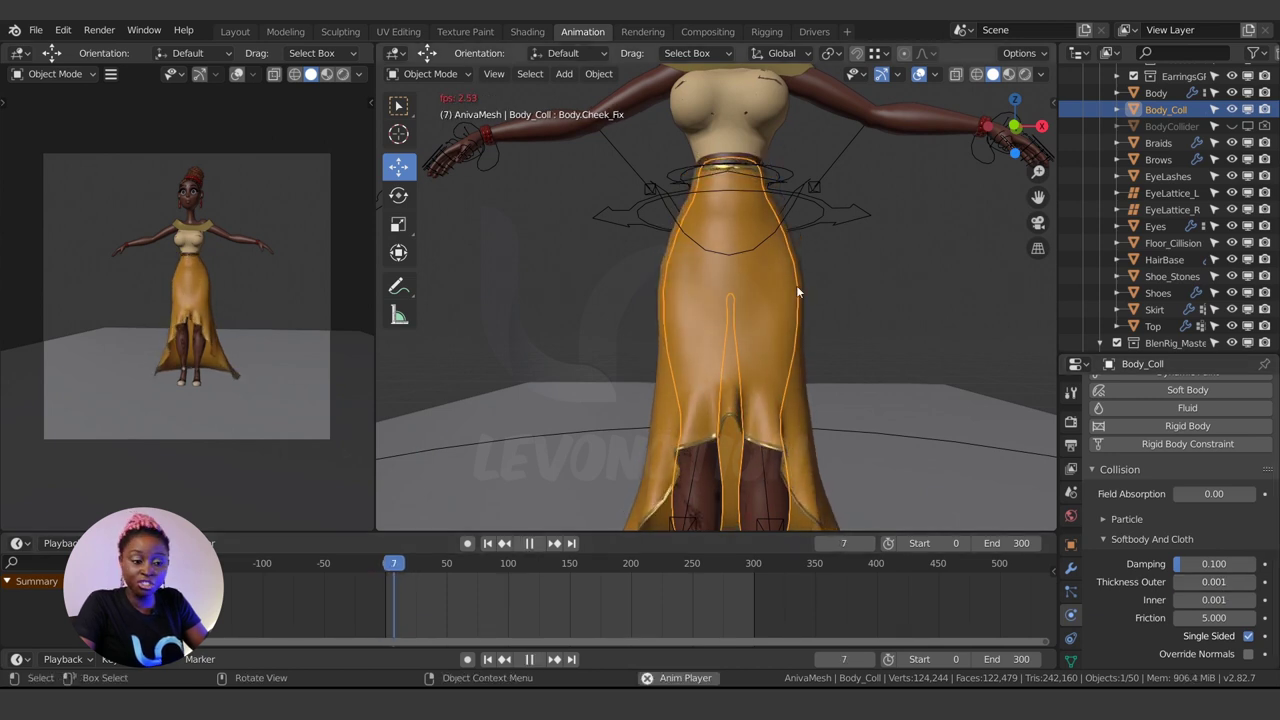
pyautogui.press('space')
pyautogui.moveTo(808, 282); pyautogui.dragTo(788, 317, button='middle')
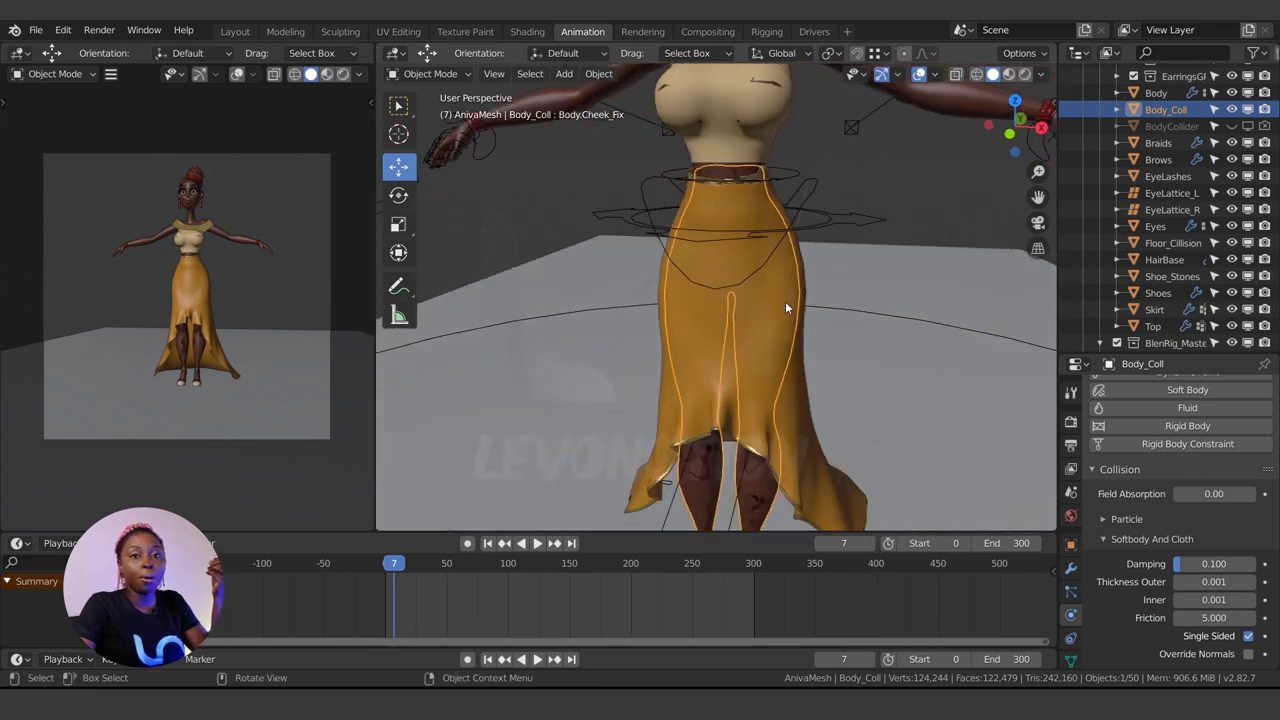
pyautogui.scroll(2, 783, 348)
pyautogui.moveTo(783, 348); pyautogui.dragTo(816, 289, button='middle')
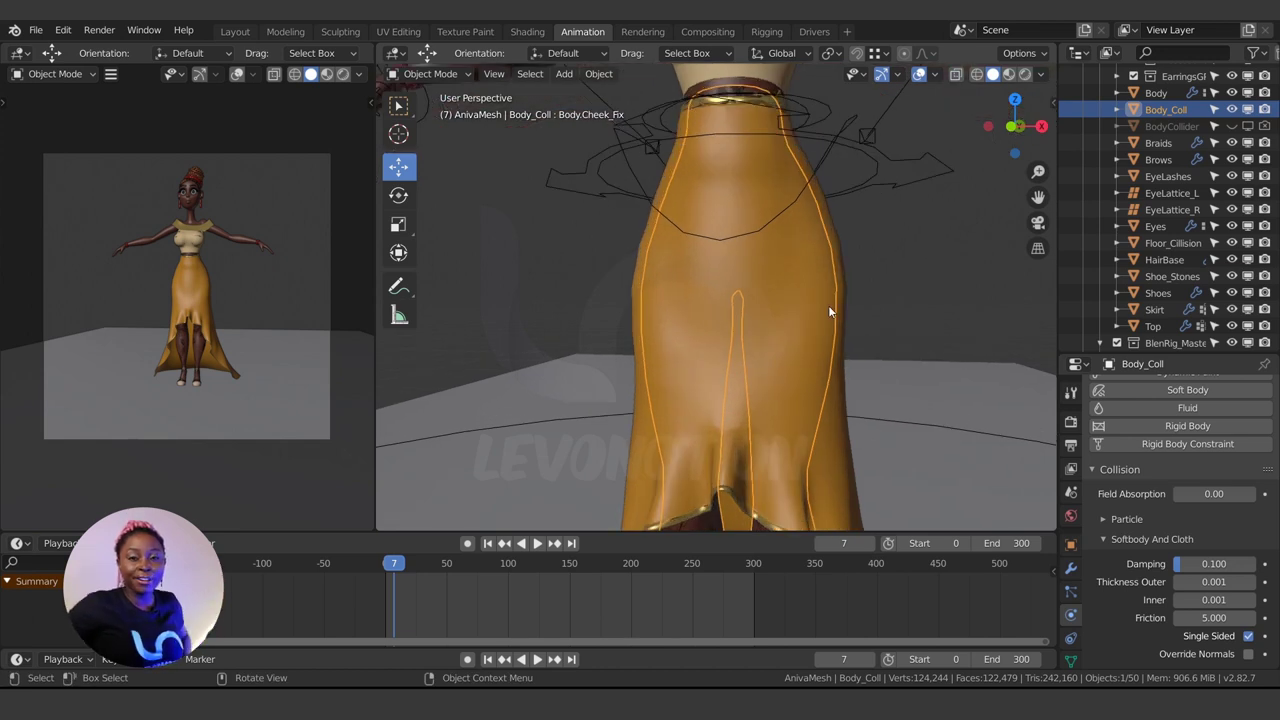
pyautogui.keyDown('shift'); pyautogui.moveTo(828, 305); pyautogui.dragTo(786, 272, button='middle'); pyautogui.keyUp('shift')
# Step: Enlarge the whole Body_Coll mesh in Edit Mode by about 0.006 with Shrink/Fatten
pyautogui.hotkey('ctrl', 'Tab')
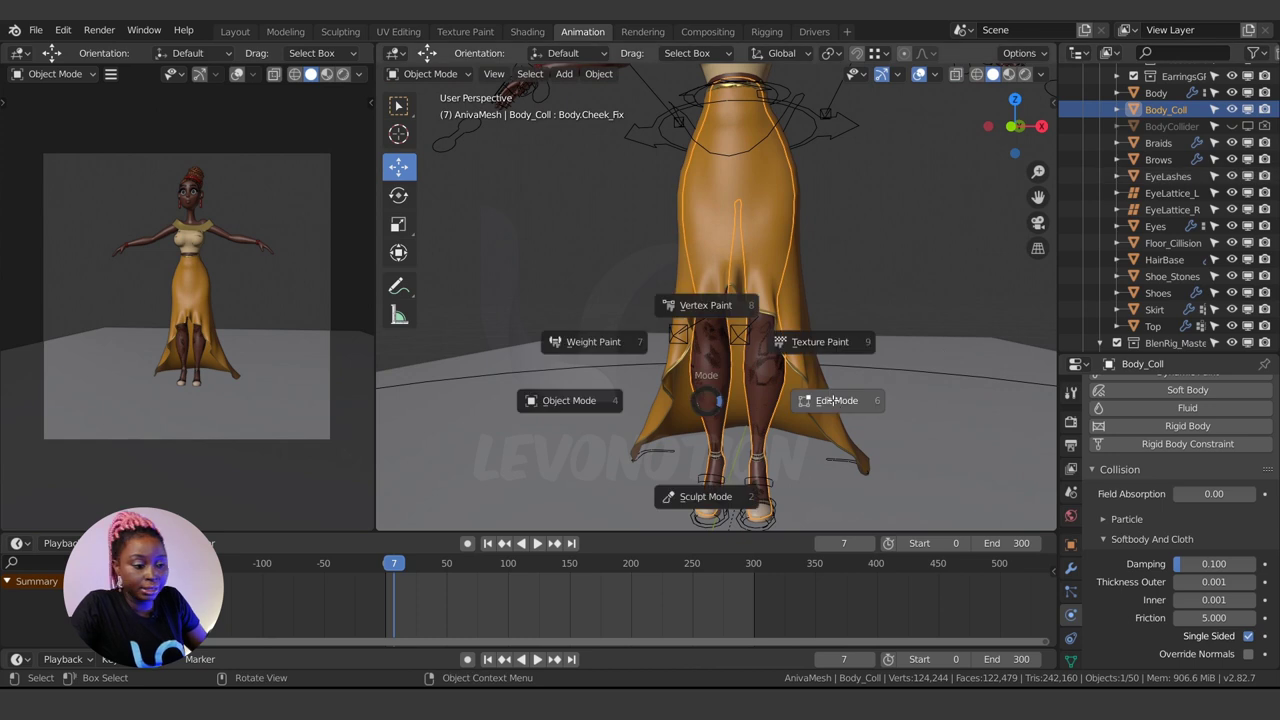
pyautogui.click(788, 443)
pyautogui.hotkey('alt', 's')
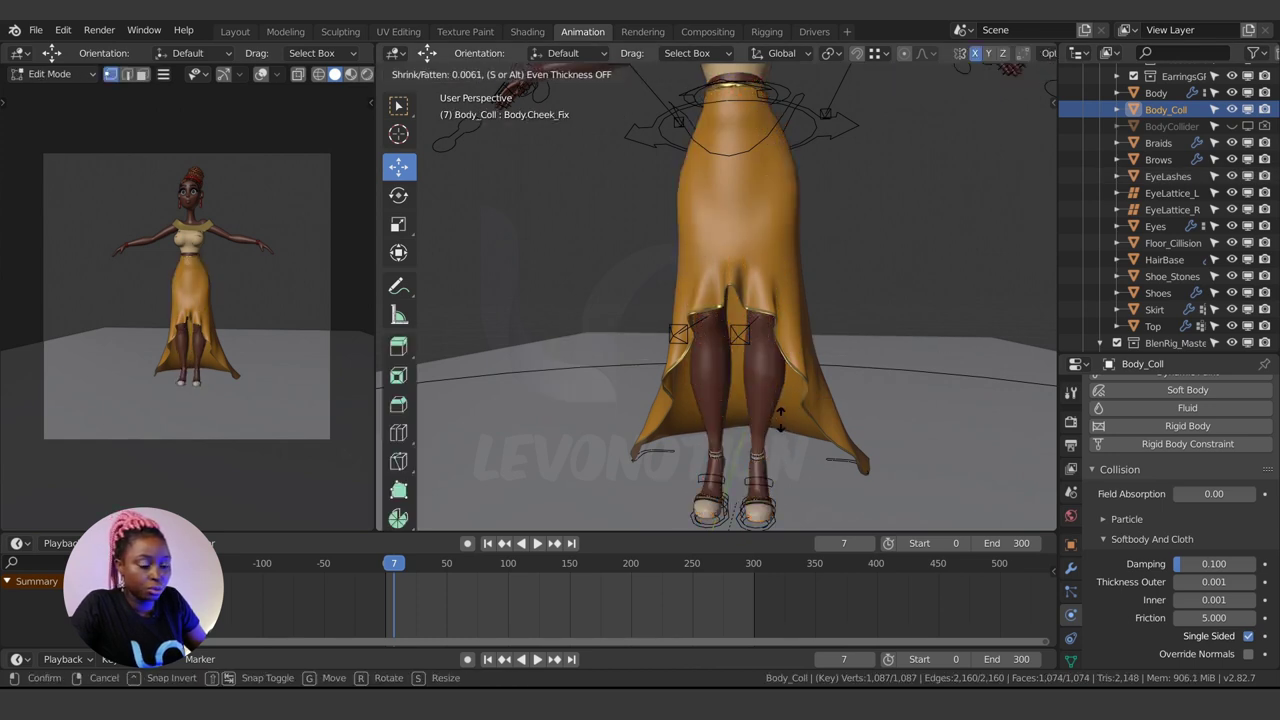
pyautogui.click(780, 427)
# Step: Adjust the Body_Coll mesh slightly with another Shrink/Fatten in wireframe, and return to Object Mode with Solid shading
pyautogui.hotkey('shift', 'z')
pyautogui.scroll(4, 770, 395)
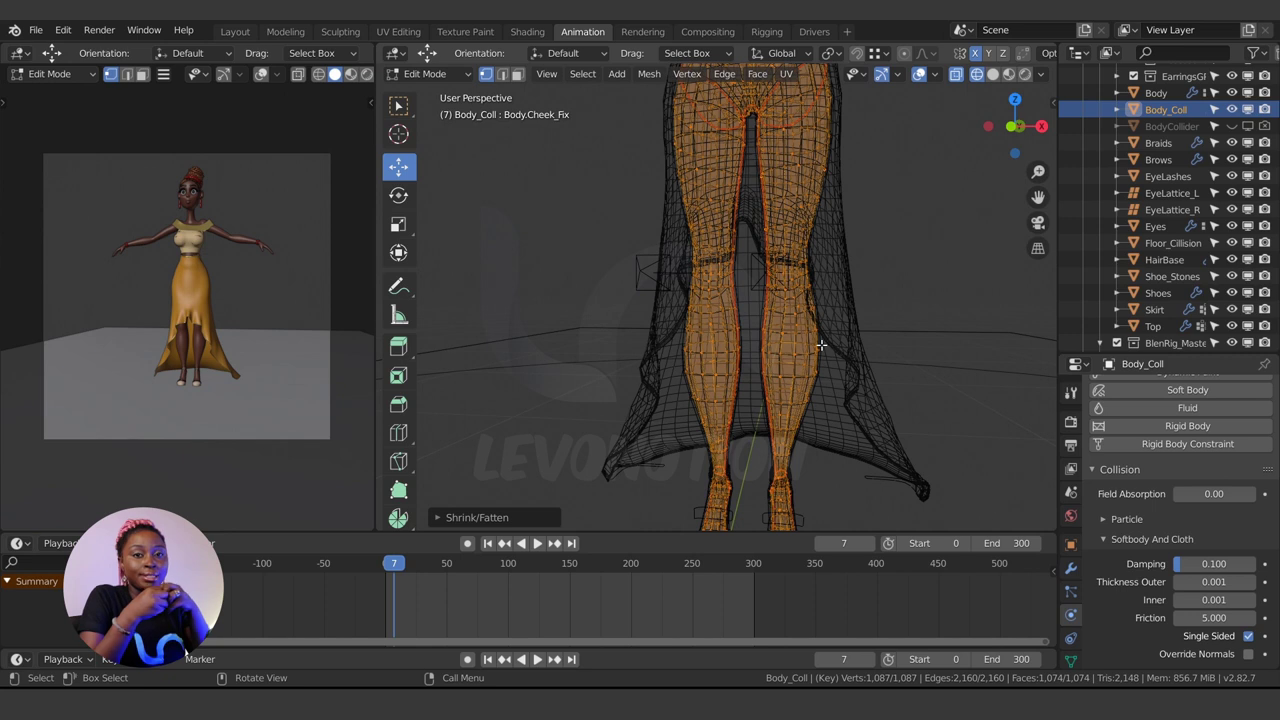
pyautogui.hotkey('alt', 's')
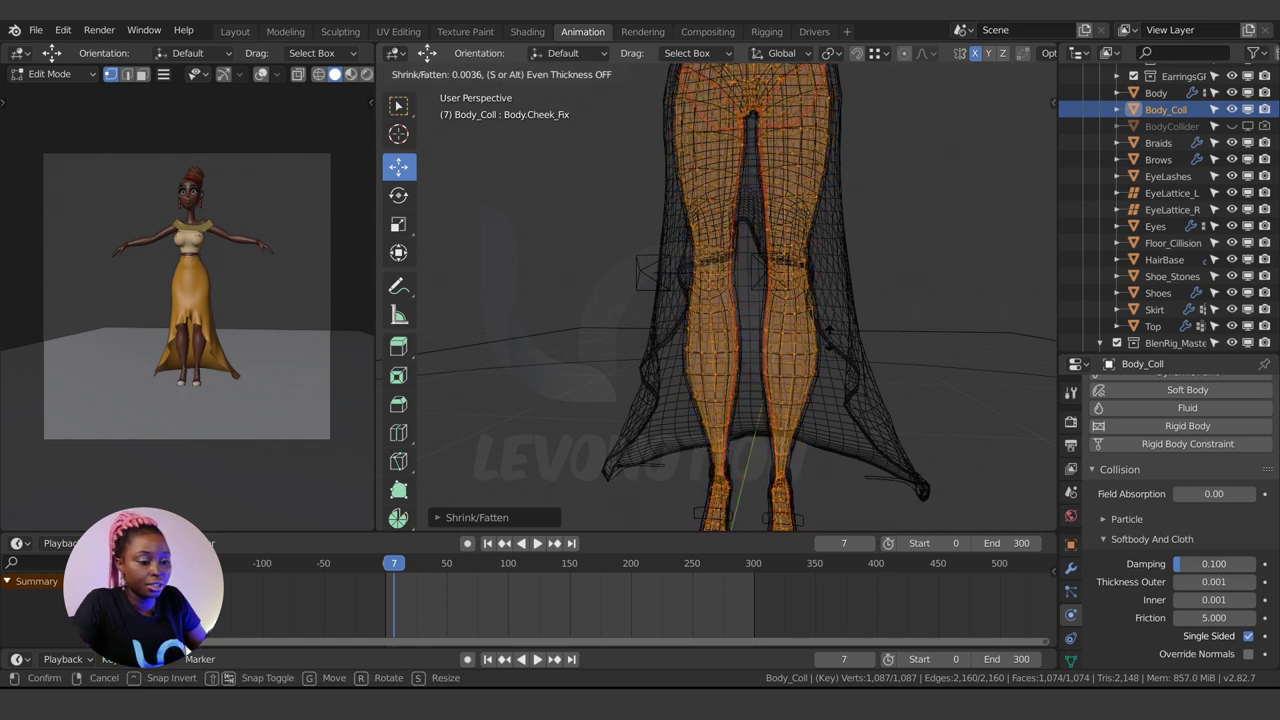
pyautogui.click(837, 343)
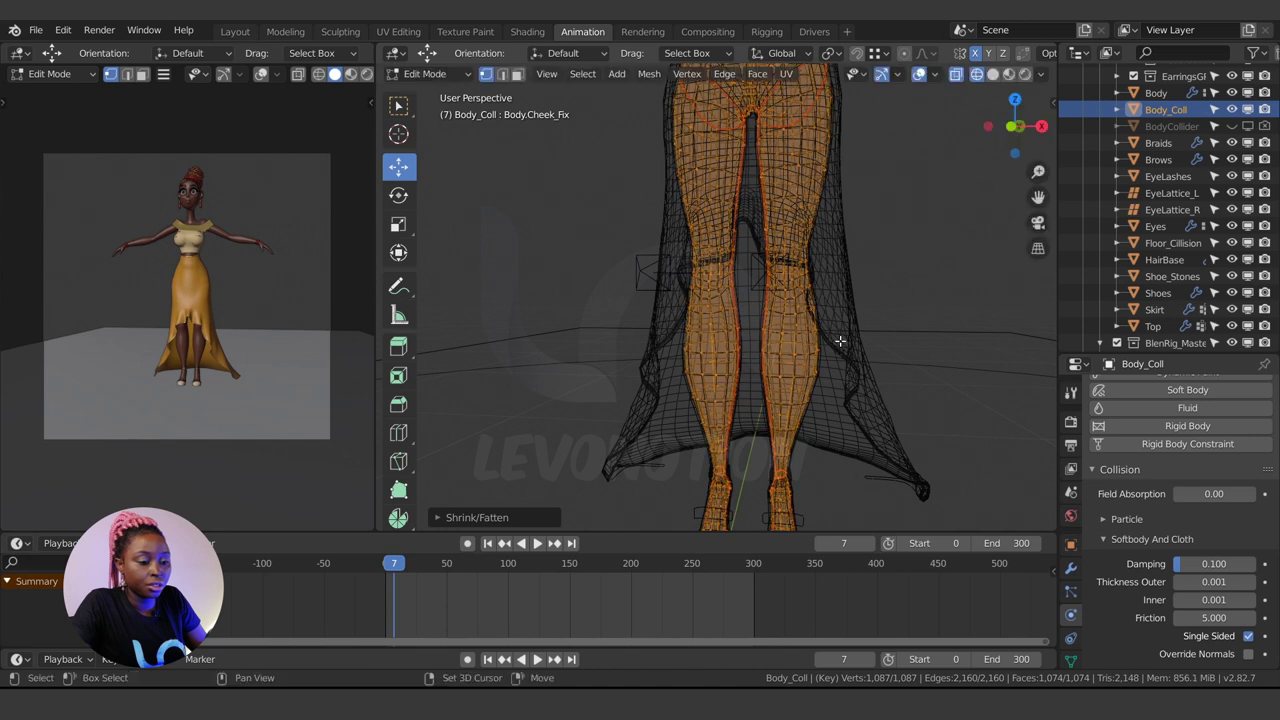
pyautogui.press('Tab')
pyautogui.hotkey('shift', 'z')
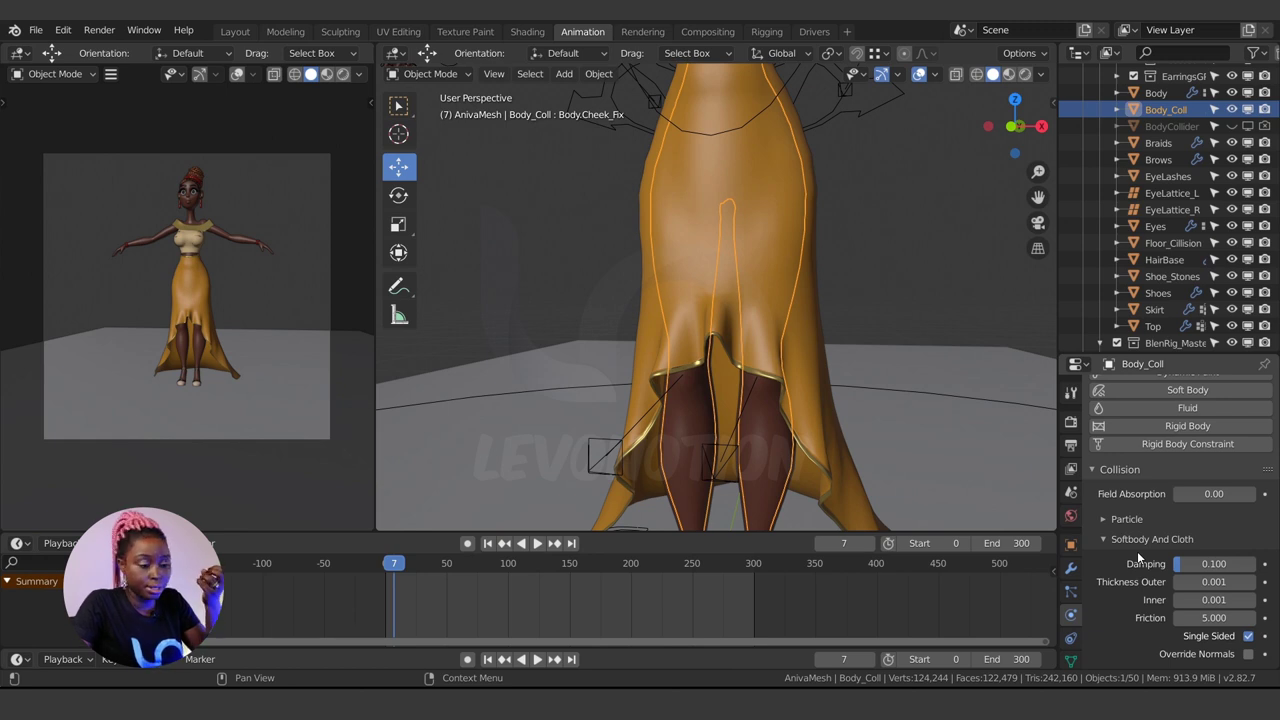
# Step: Play the first frames to test how the skirt settles on the resized Body_Coll
pyautogui.click(378, 563)
pyautogui.press('space')
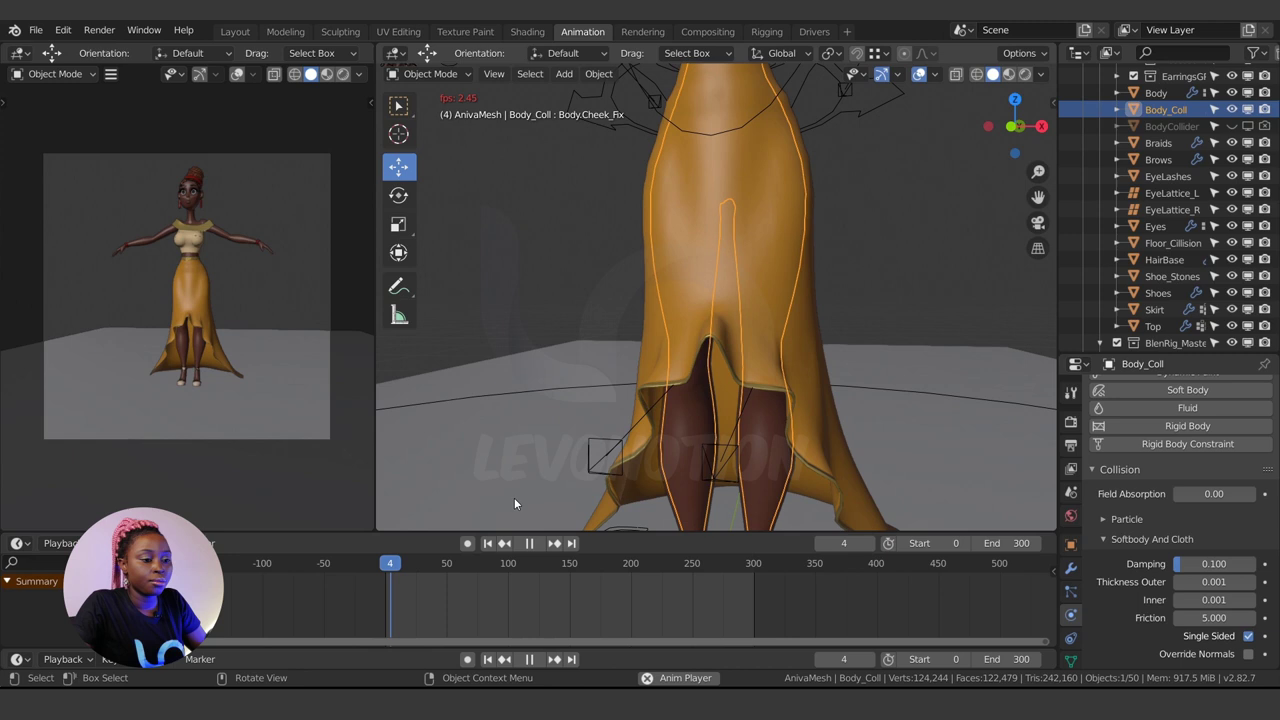
pyautogui.press('space')
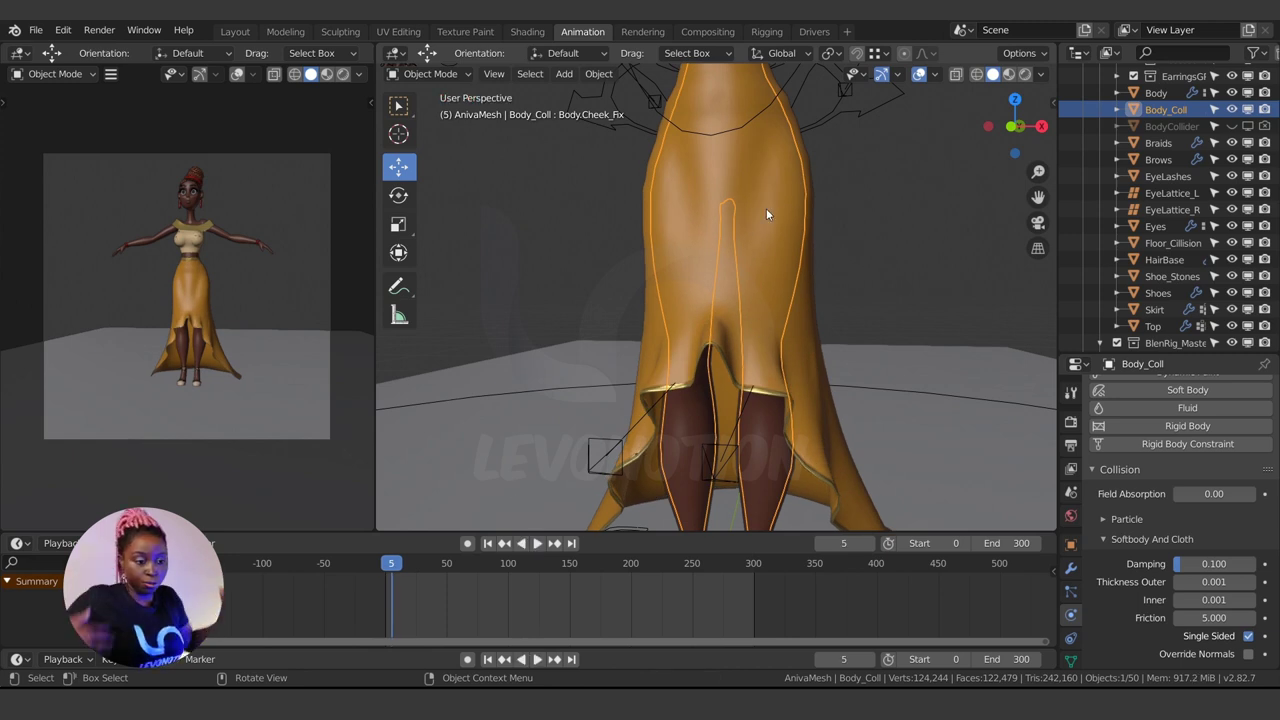
pyautogui.scroll(-4, 794, 220)
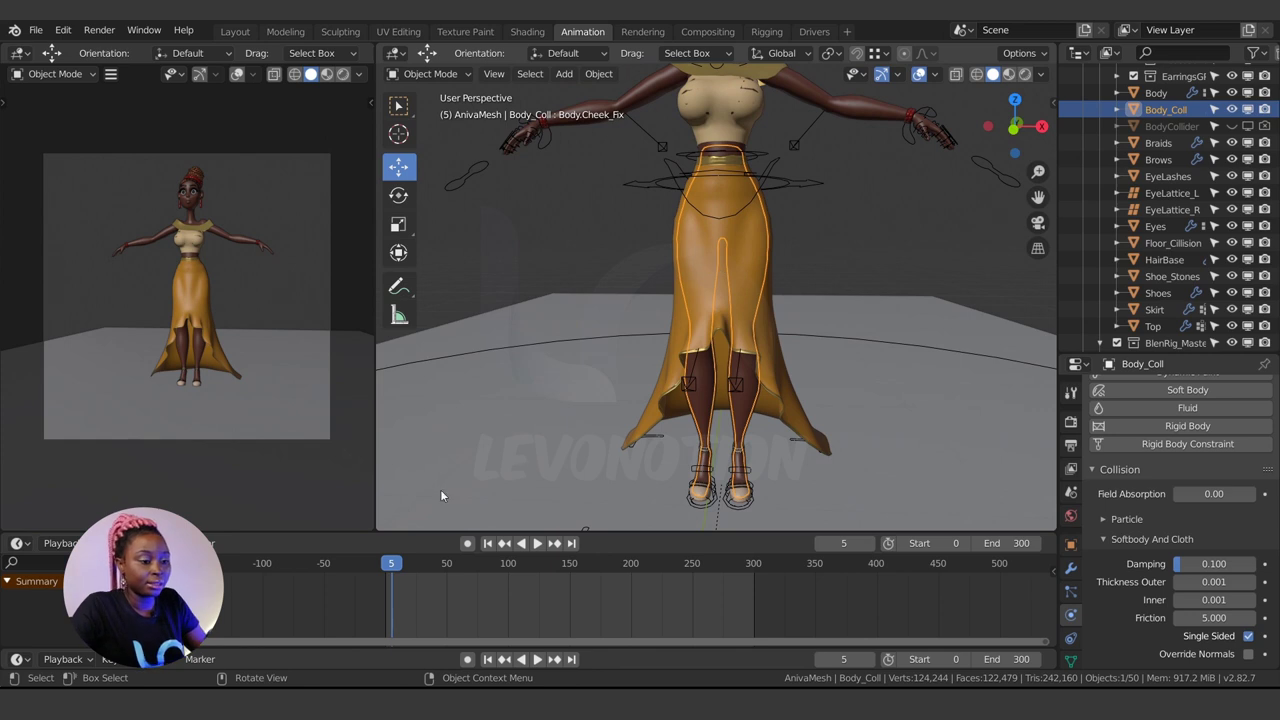
# Step: Replay the simulation from the start and examine the skirt's waistband and hips from the front and side
pyautogui.click(372, 561)
pyautogui.press('space')
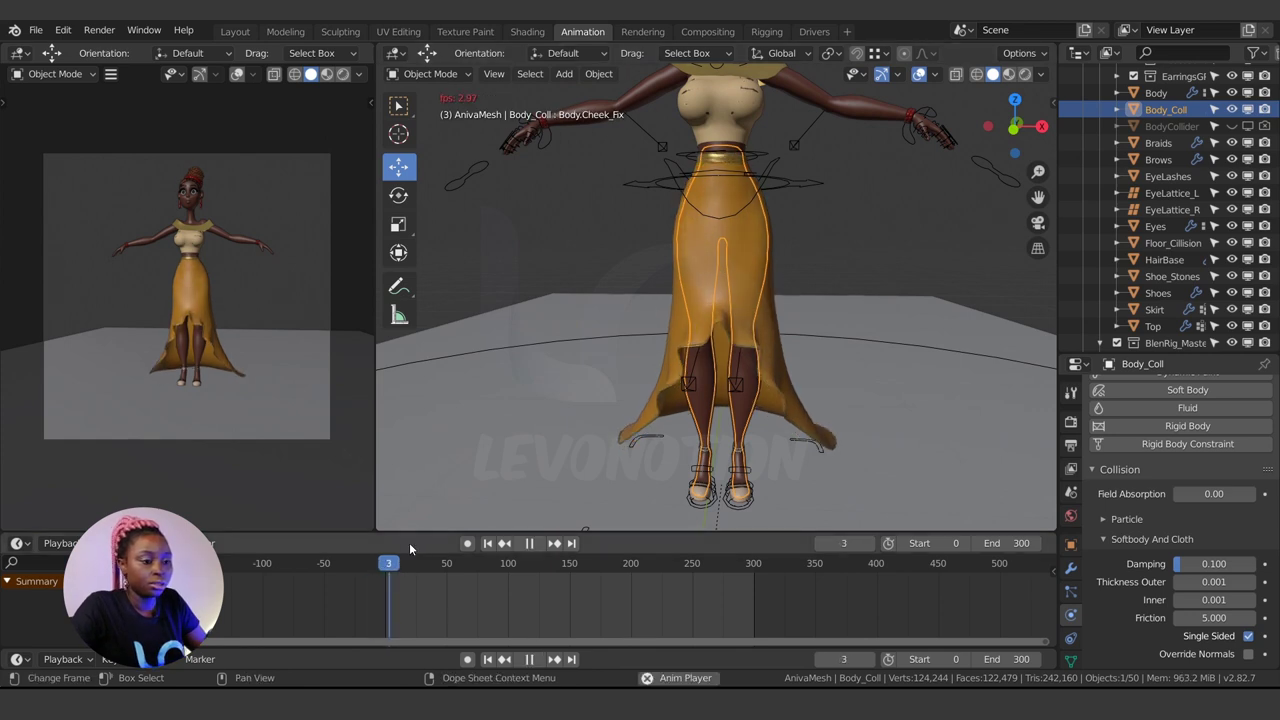
pyautogui.press('space')
pyautogui.moveTo(780, 270); pyautogui.dragTo(767, 305, button='middle')
pyautogui.moveTo(781, 350); pyautogui.dragTo(724, 284, button='middle')
pyautogui.scroll(3, 704, 186)
pyautogui.keyDown('shift'); pyautogui.moveTo(704, 186); pyautogui.dragTo(678, 281, button='middle'); pyautogui.keyUp('shift')
pyautogui.scroll(3, 740, 290)
pyautogui.press('space')
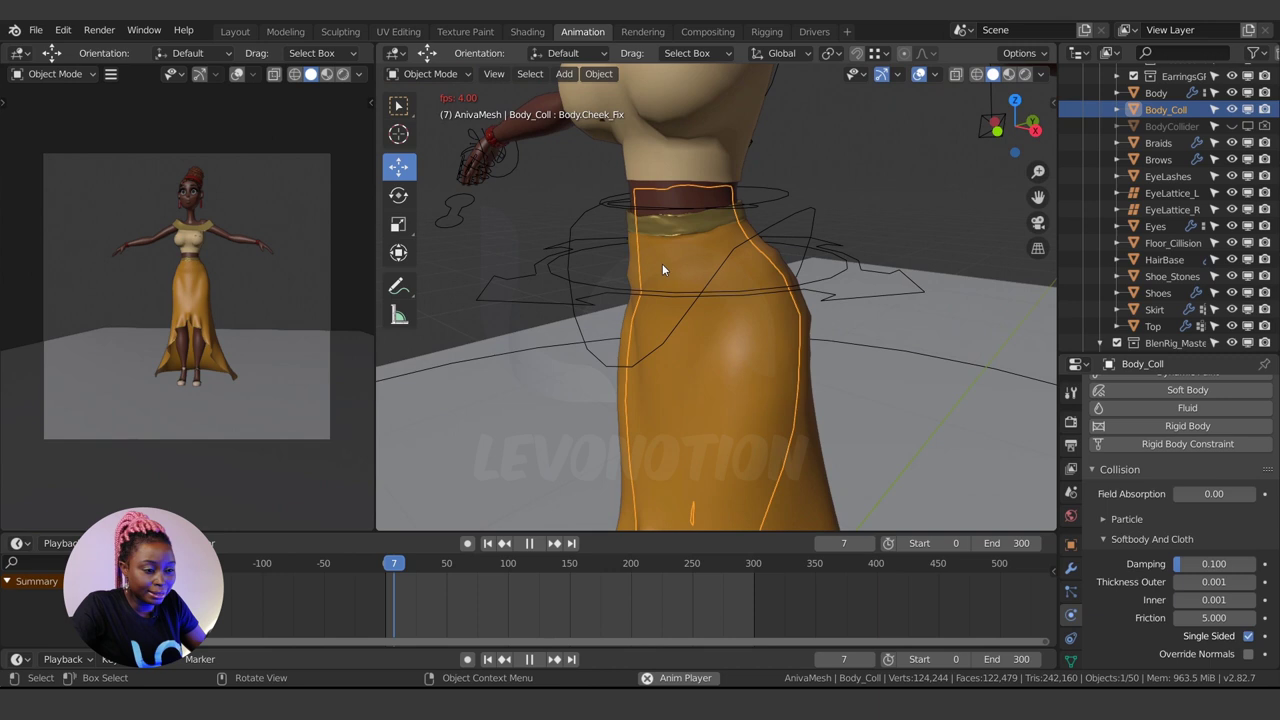
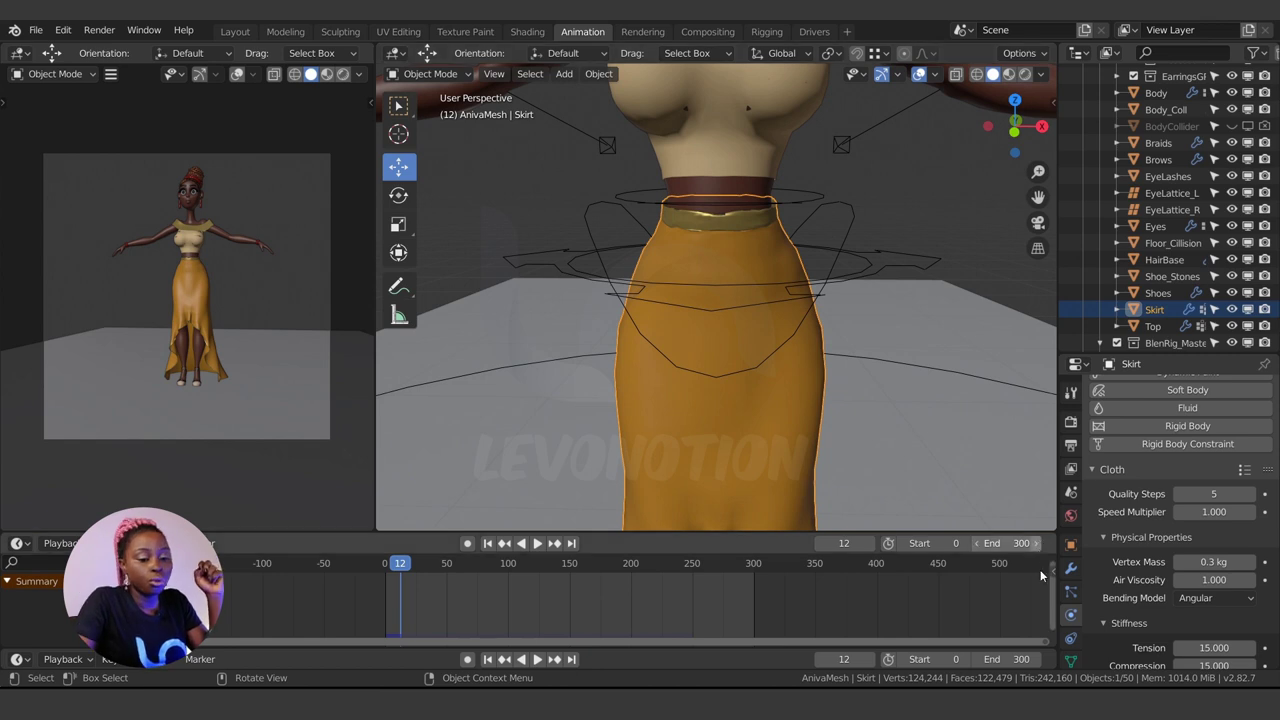
# Step: Filter the skirt's vertex groups by "me" and display the Me_Sim_Pinning weights in Weight Paint mode
pyautogui.click(1070, 662)
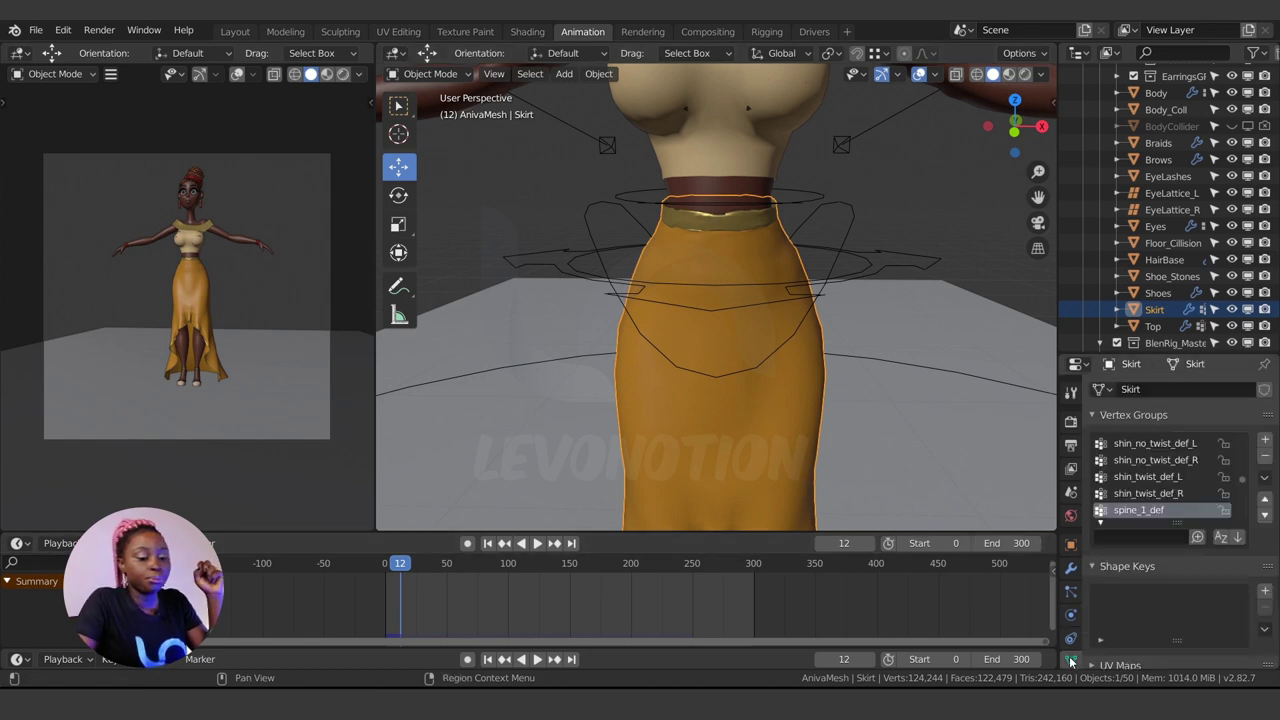
pyautogui.click(1113, 537)
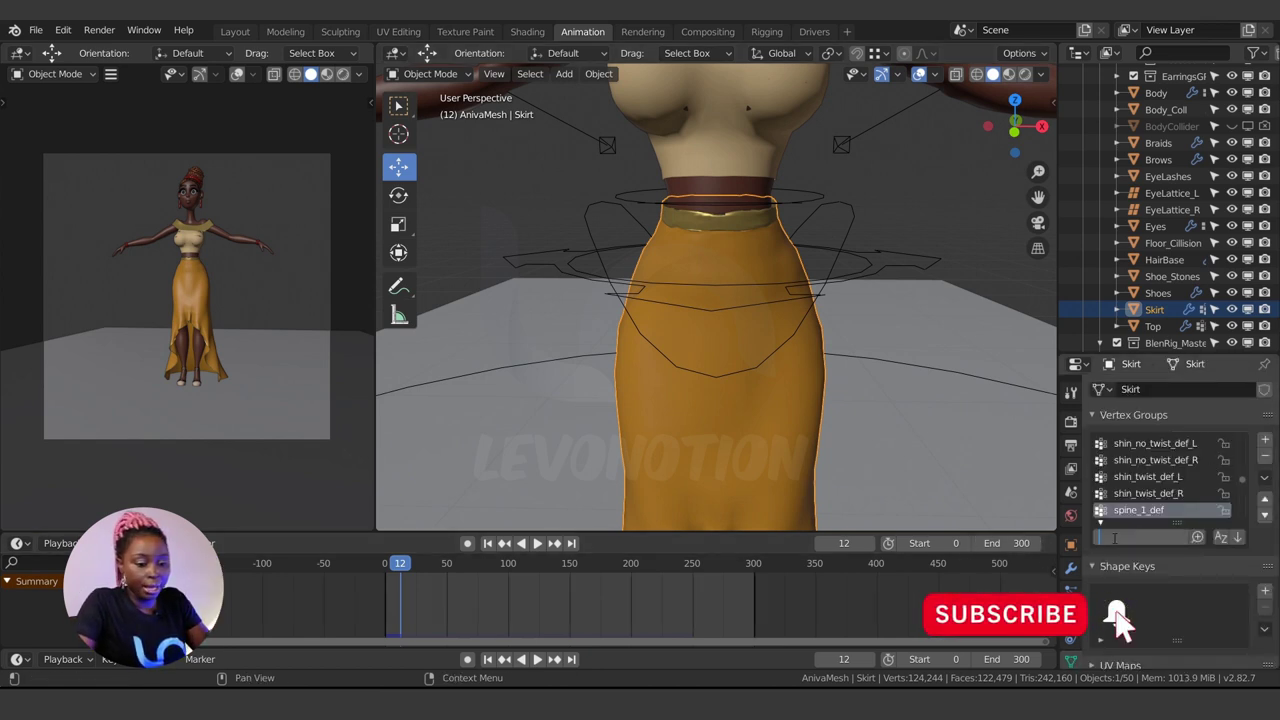
pyautogui.write('me')
pyautogui.press('Return')
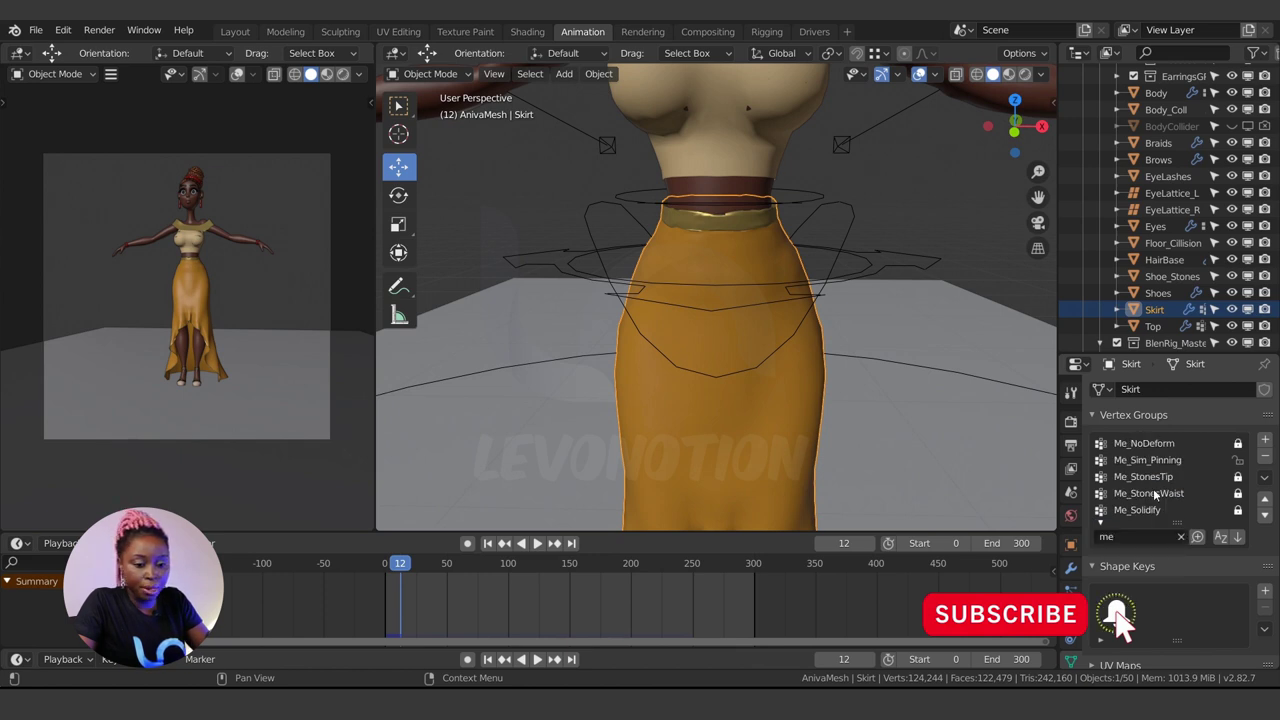
pyautogui.click(1148, 460)
pyautogui.hotkey('ctrl', 'Tab')
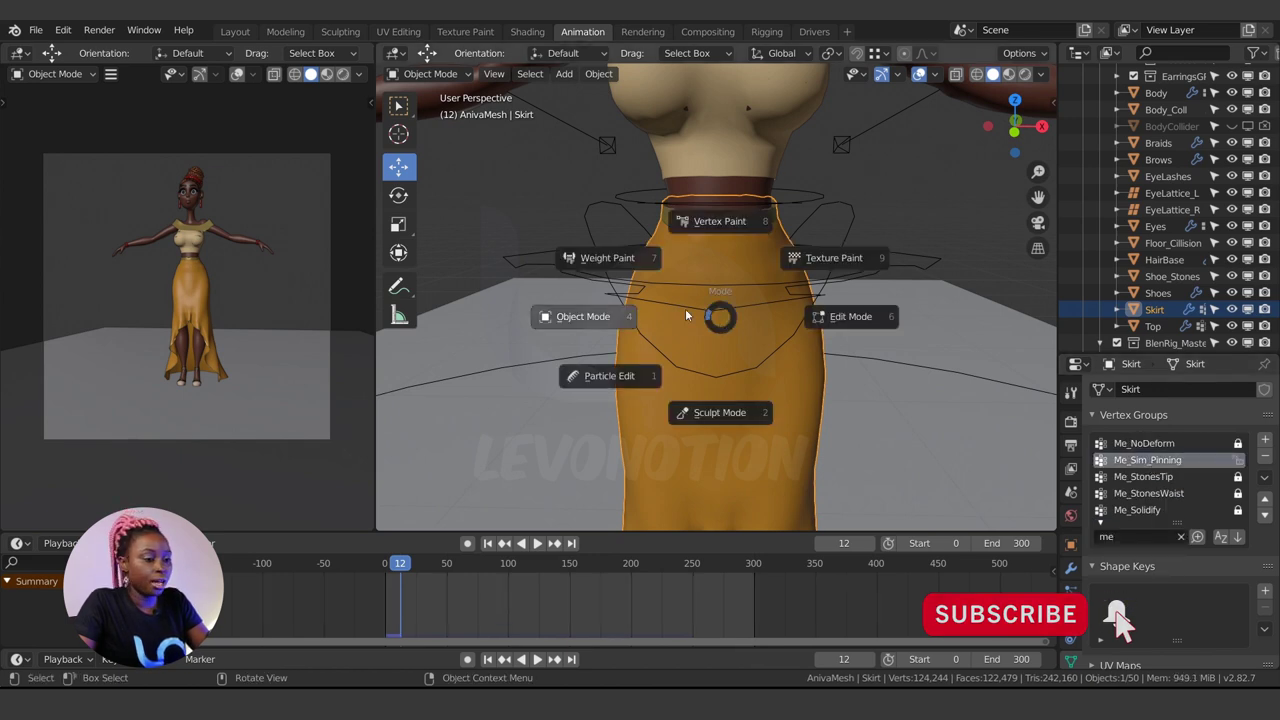
pyautogui.click(615, 258)
pyautogui.scroll(-5, 620, 280)
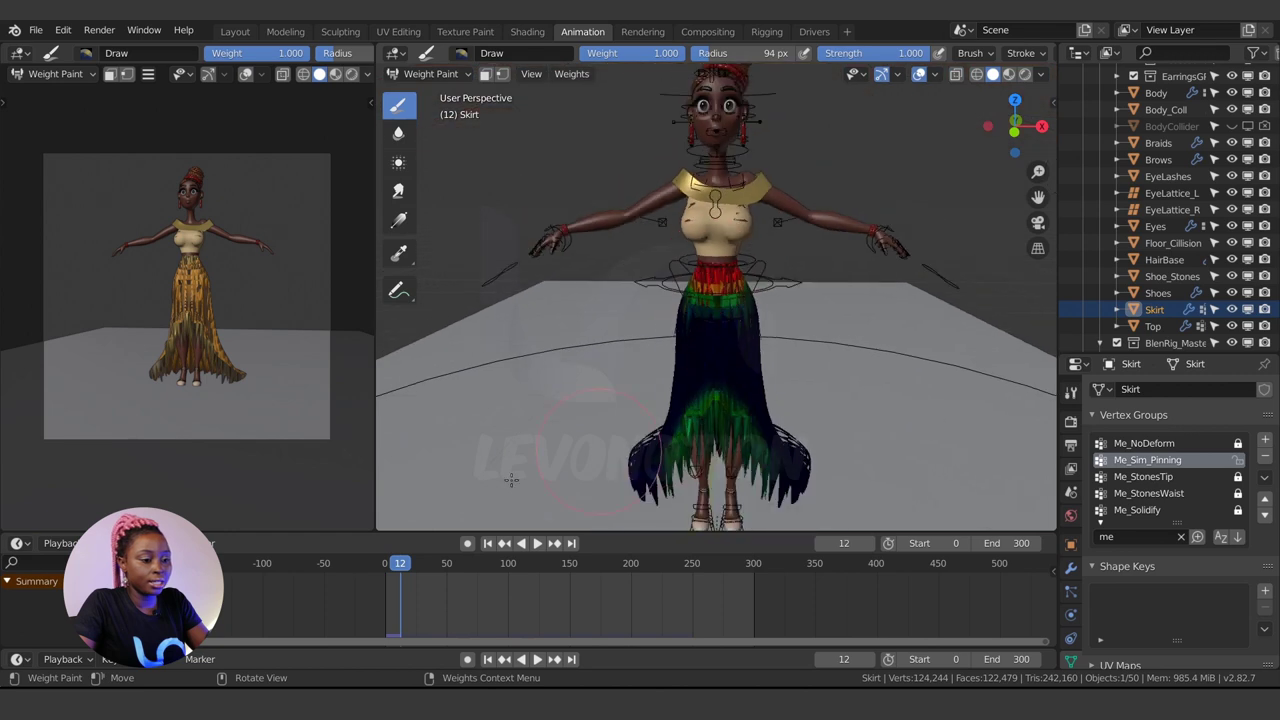
# Step: Move to frame -1 and examine the skirt's pinning weights at the waist and along the front hem
pyautogui.click(384, 563)
pyautogui.moveTo(700, 330); pyautogui.dragTo(727, 342, button='middle')
pyautogui.scroll(5, 727, 342)
pyautogui.moveTo(571, 314)
pyautogui.mouseDown(button='middle')
pyautogui.moveTo(757, 329)
pyautogui.moveTo(718, 240)
pyautogui.mouseUp(button='middle')
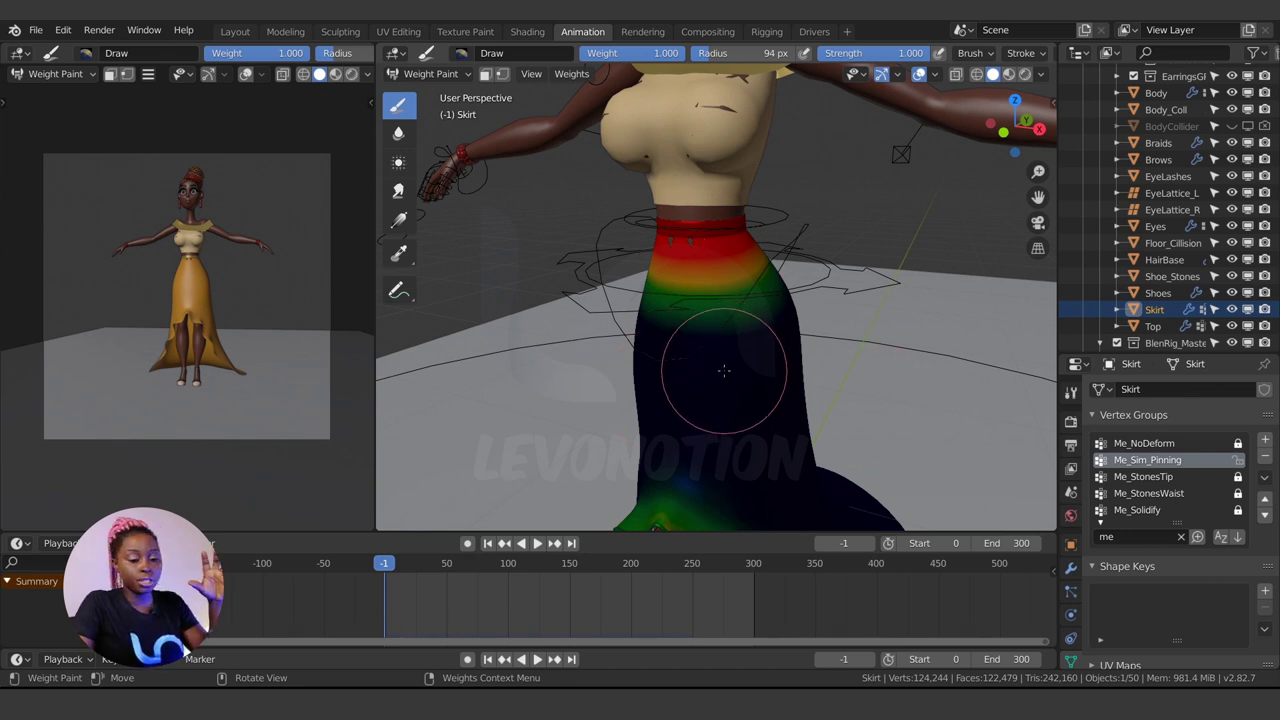
pyautogui.moveTo(723, 363); pyautogui.dragTo(720, 357, button='middle')
pyautogui.scroll(3, 720, 357)
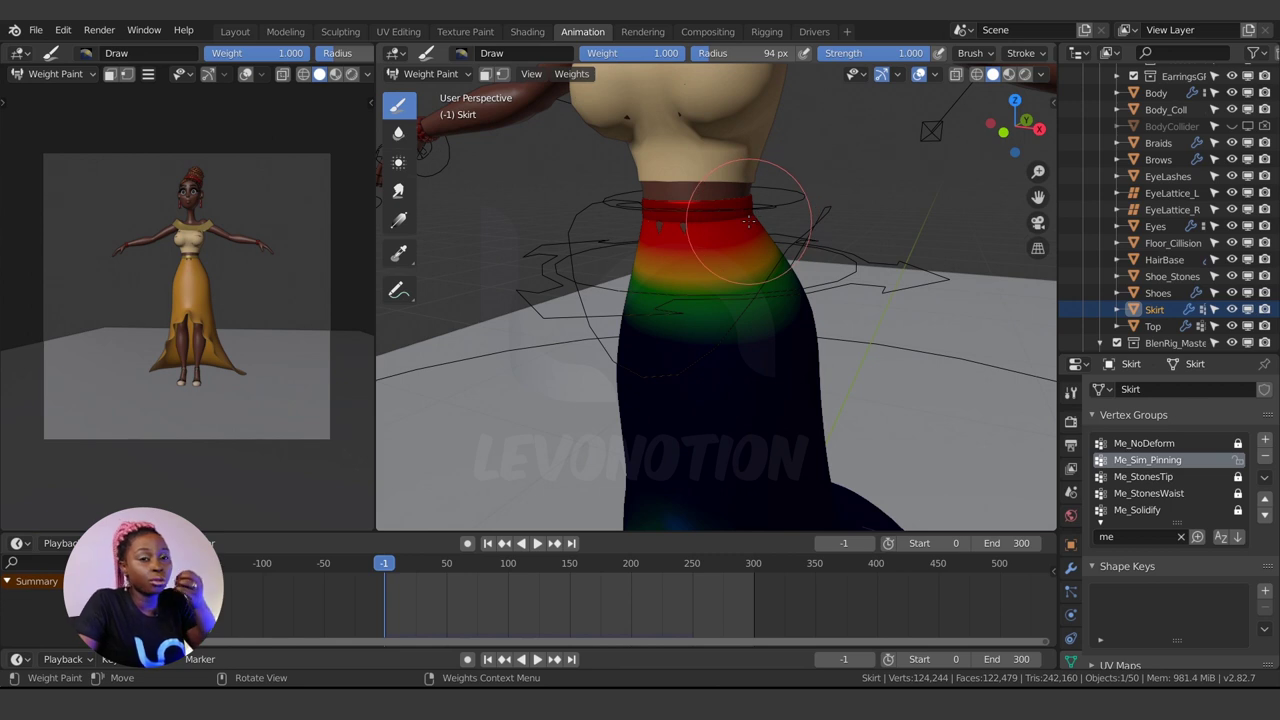
pyautogui.scroll(-3, 748, 222)
pyautogui.moveTo(744, 403)
pyautogui.keyDown('shift'); pyautogui.mouseDown(button='middle')
pyautogui.moveTo(763, 326)
pyautogui.moveTo(738, 348)
pyautogui.mouseUp(button='middle'); pyautogui.keyUp('shift')
pyautogui.moveTo(814, 371); pyautogui.dragTo(767, 399, button='middle')
pyautogui.scroll(-2, 748, 337)
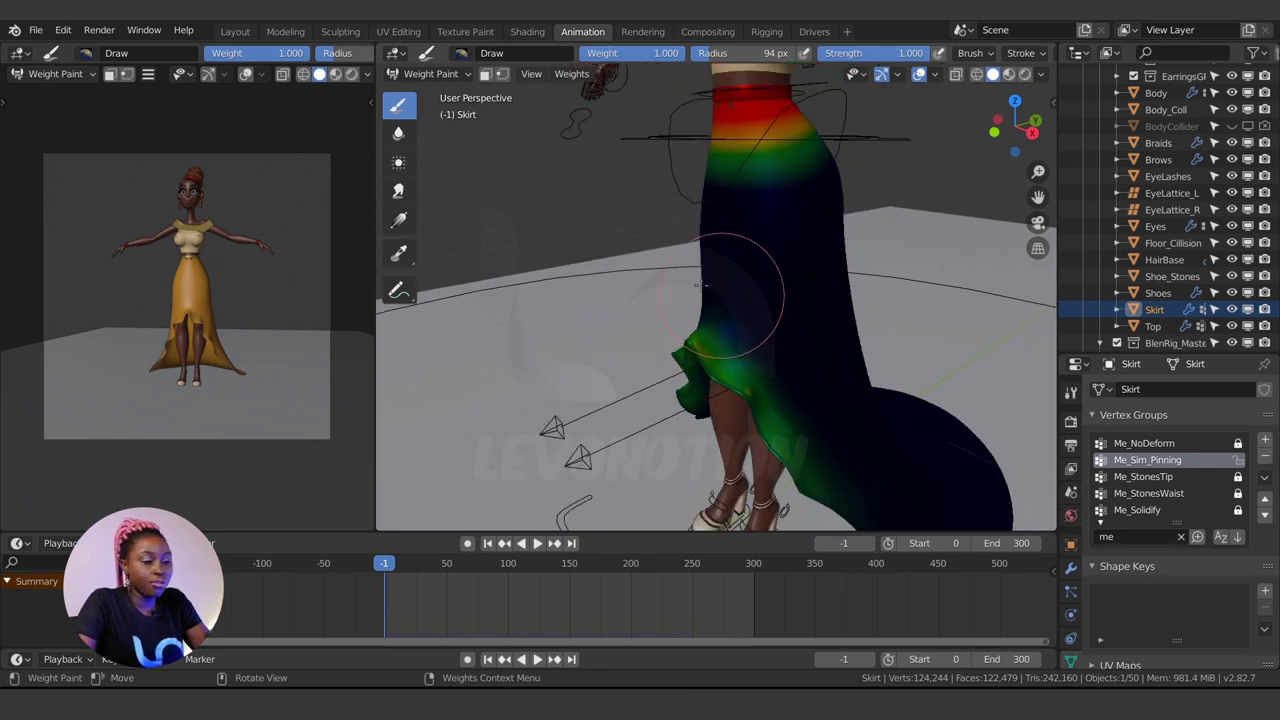
# Step: Play back the rendered animation and examine how the skirt's waist and front hem move
pyautogui.click(95, 32)
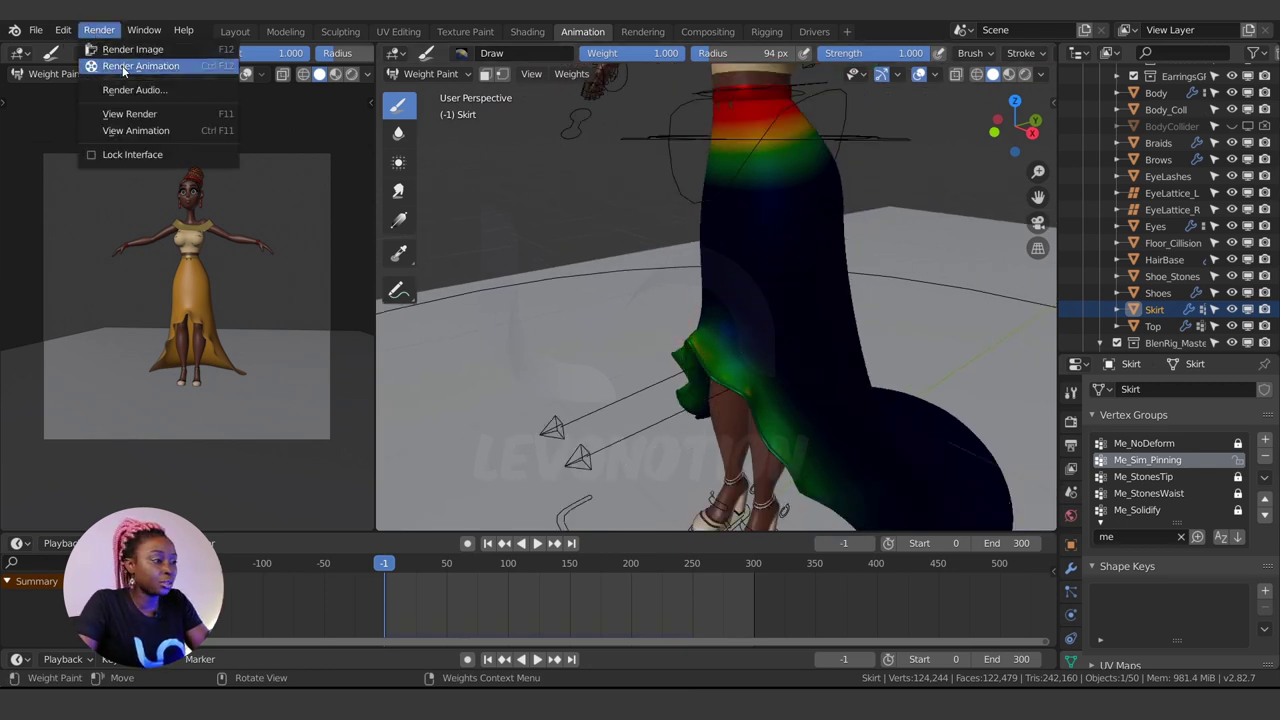
pyautogui.click(150, 129)
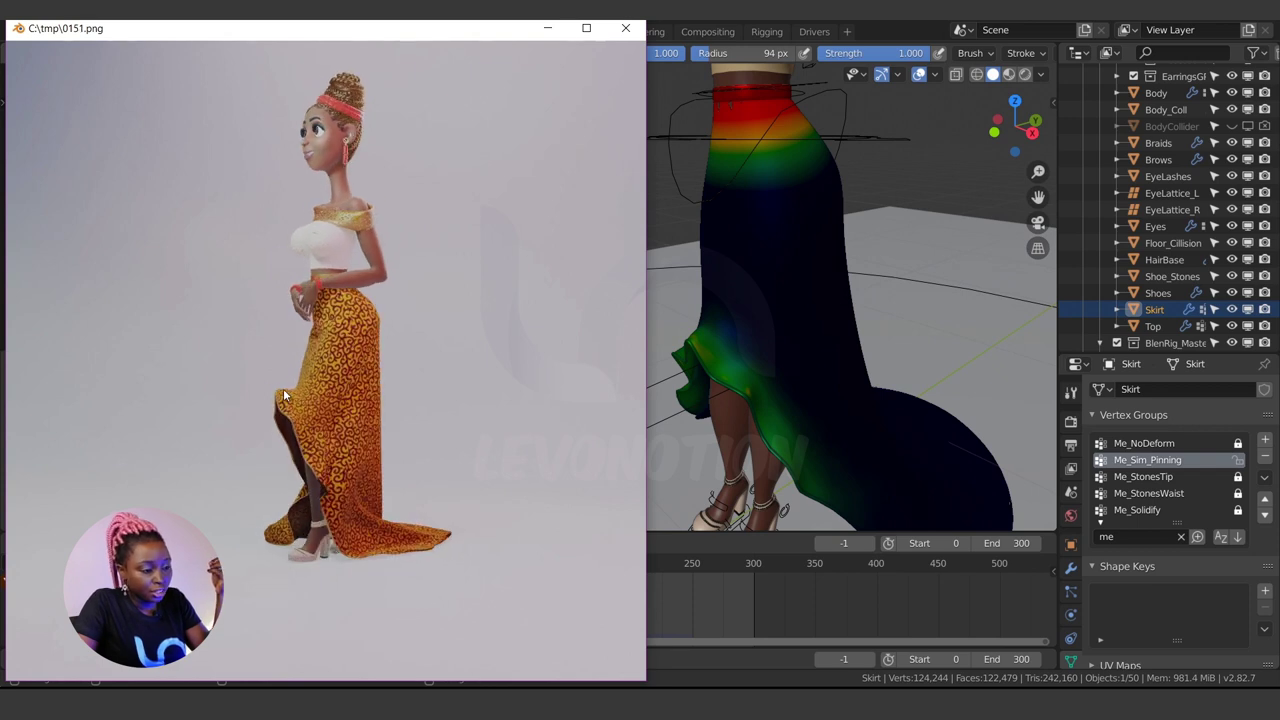
pyautogui.moveTo(705, 330); pyautogui.dragTo(755, 418)
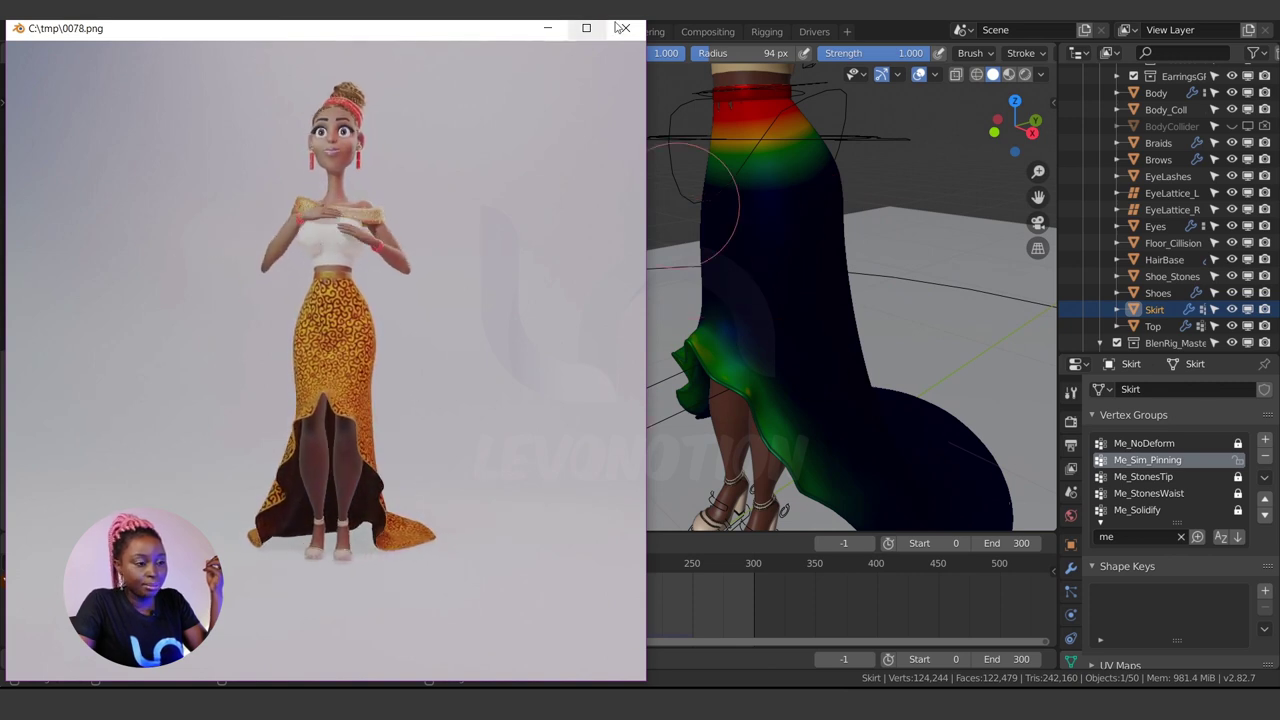
pyautogui.click(798, 305)
# Step: Examine the pinning weights from the side and return the skirt to Object Mode
pyautogui.moveTo(795, 320); pyautogui.dragTo(708, 295, button='middle')
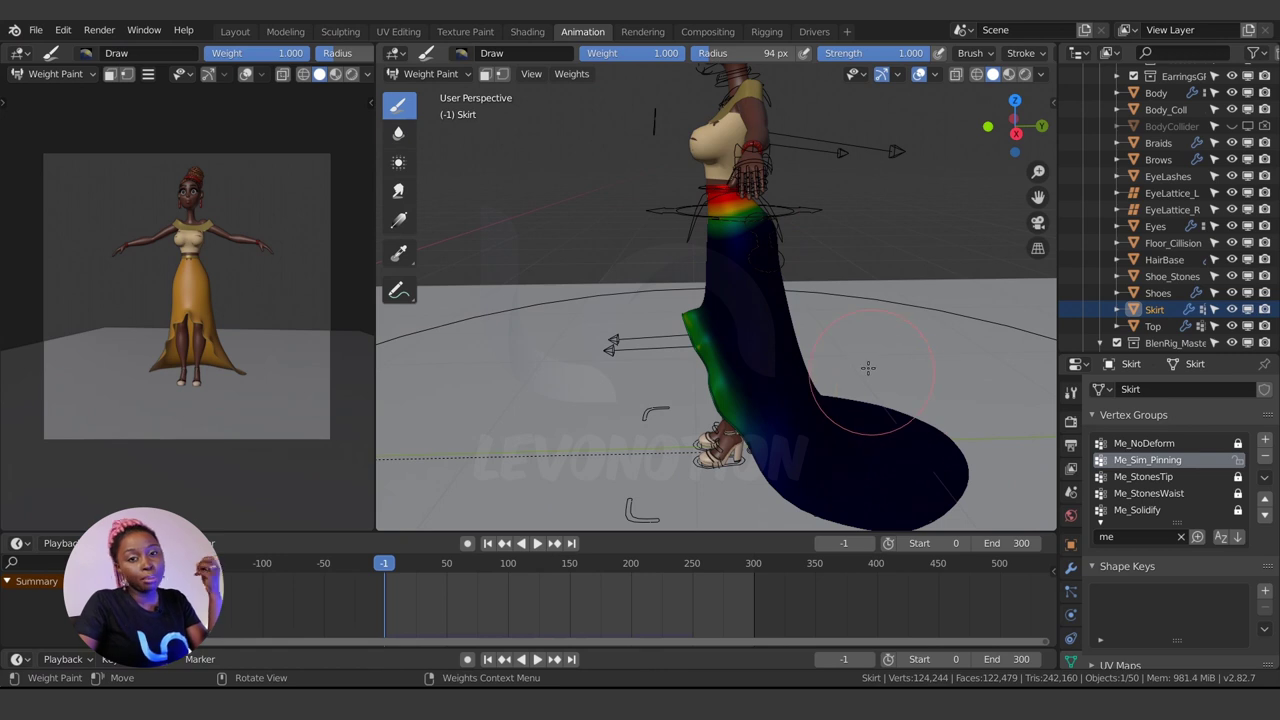
pyautogui.moveTo(712, 325); pyautogui.dragTo(812, 329, button='middle')
pyautogui.hotkey('ctrl', 'Tab')
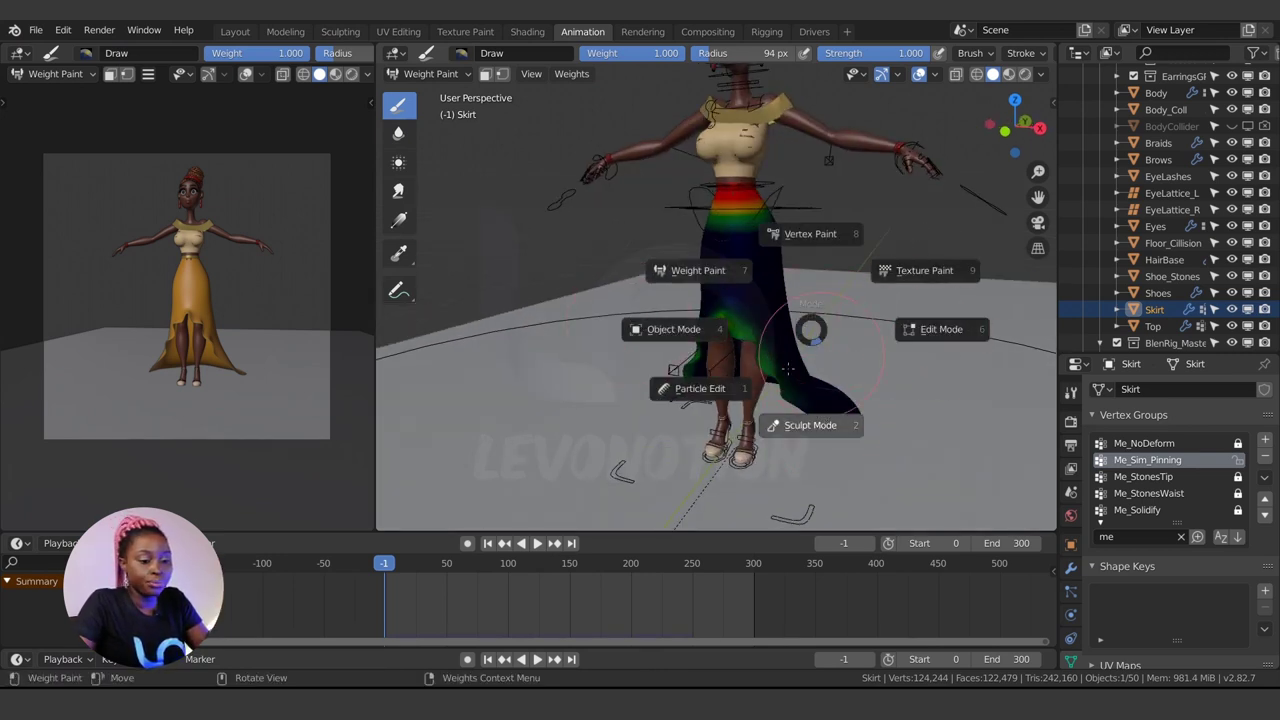
pyautogui.click(692, 338)
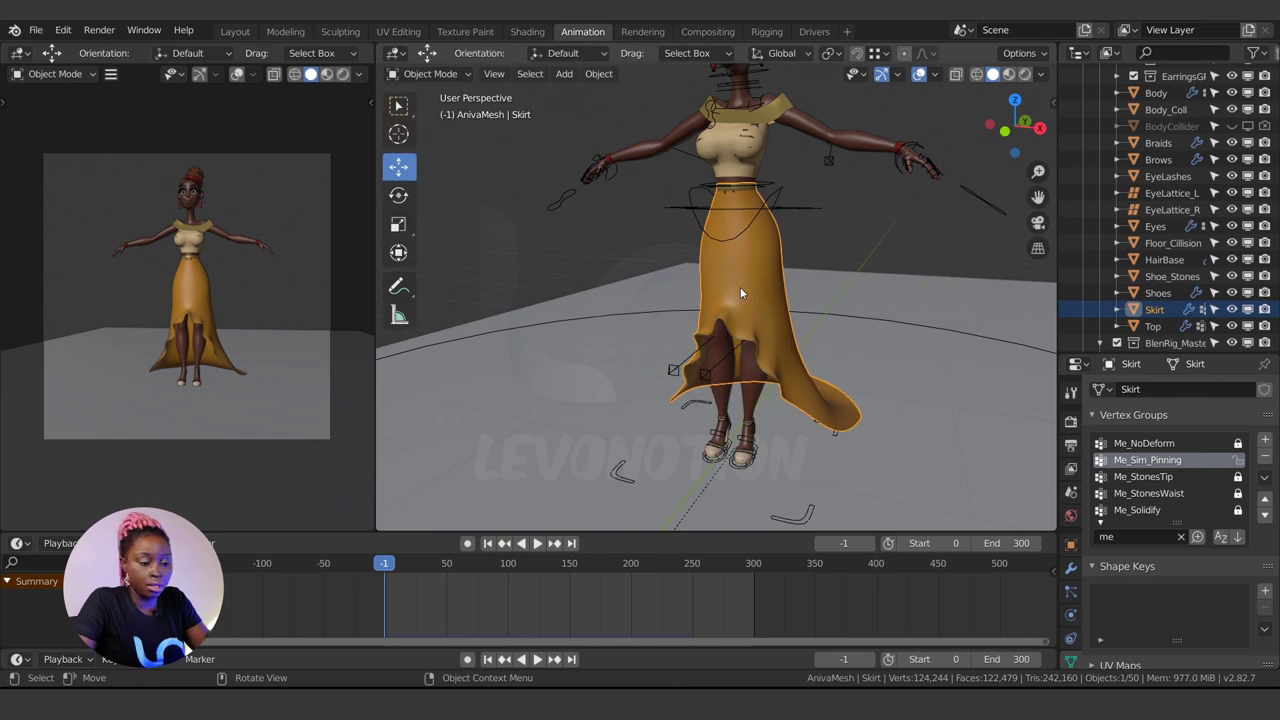
# Step: Add a new vertex group to the skirt in Weight Paint mode and clear the vertex group name filter
pyautogui.hotkey('ctrl', 'Tab')
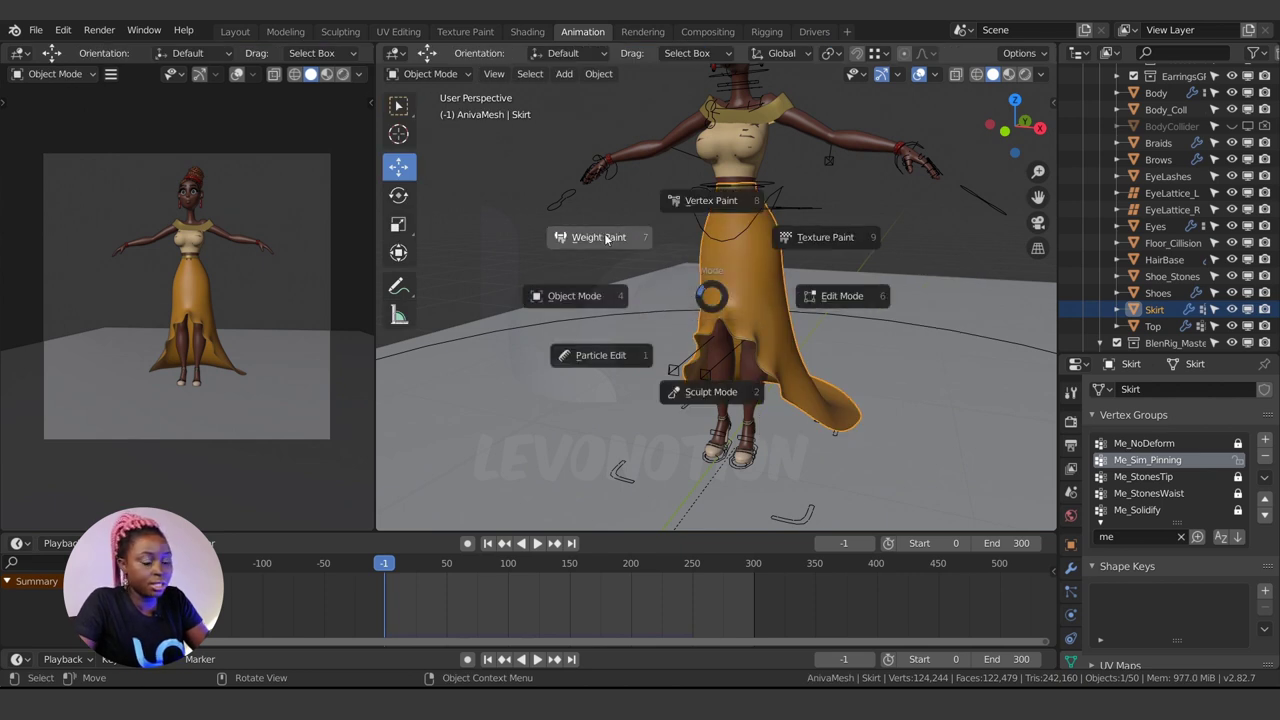
pyautogui.click(603, 240)
pyautogui.click(1157, 512)
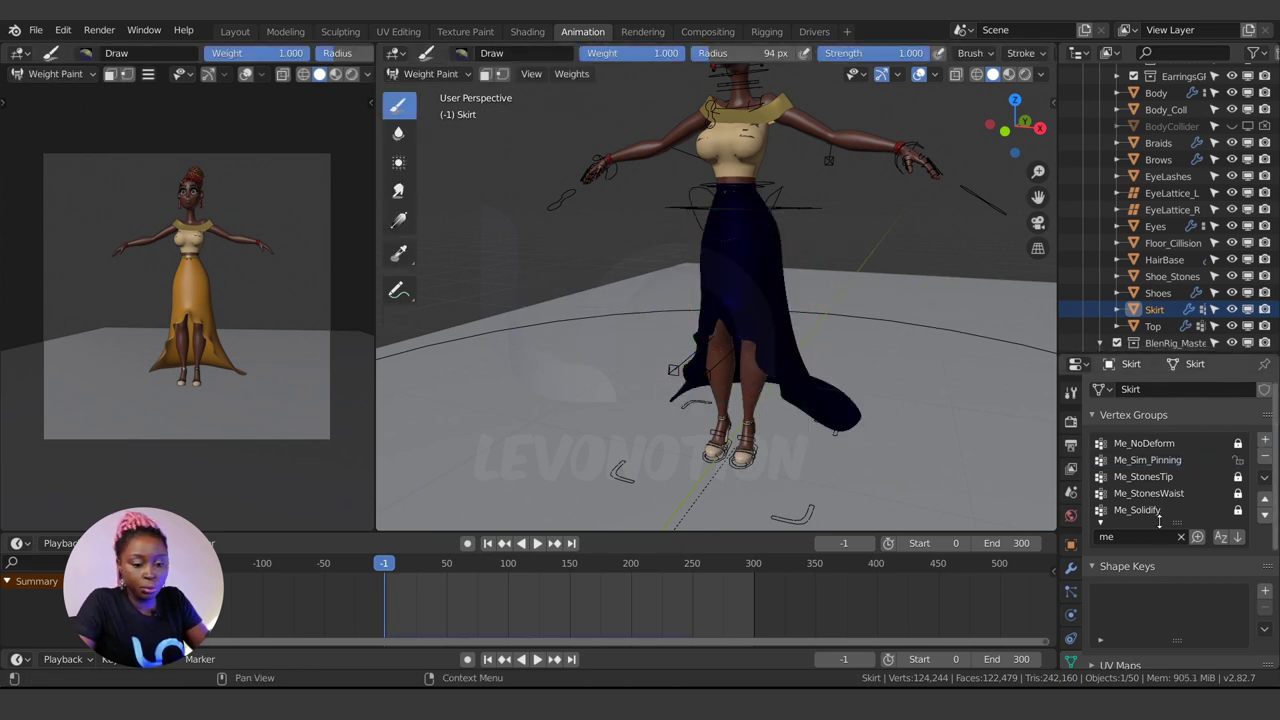
pyautogui.click(1183, 537)
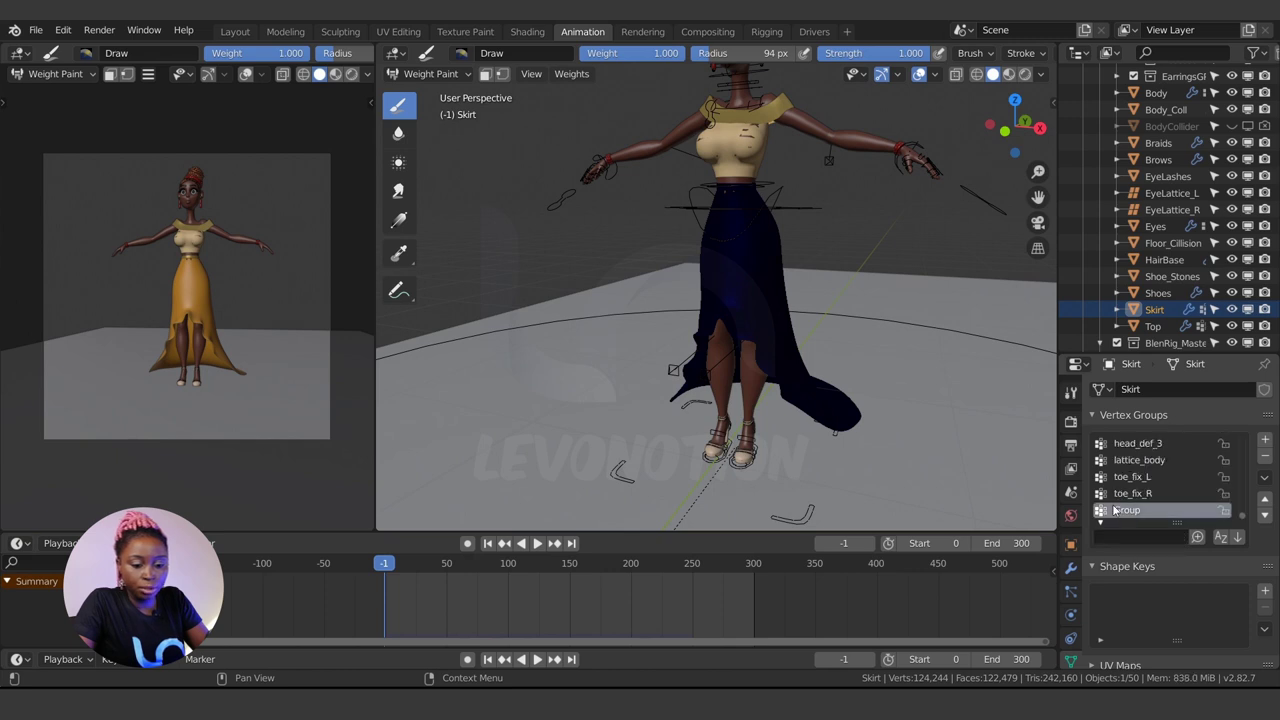
# Step: Rename the new vertex group Me_Pin_HTT and paint weight 1.000 at full strength across the front of the skirt's waistband
pyautogui.doubleClick(1128, 510)
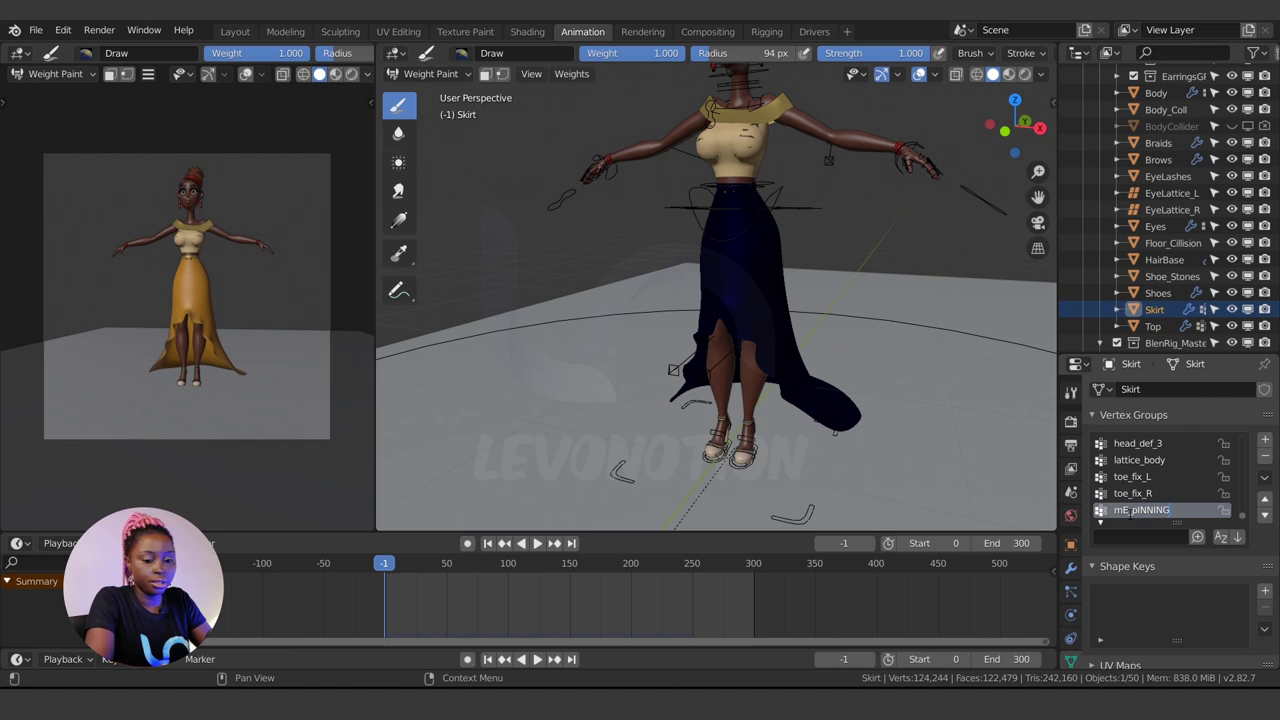
pyautogui.press('Return')
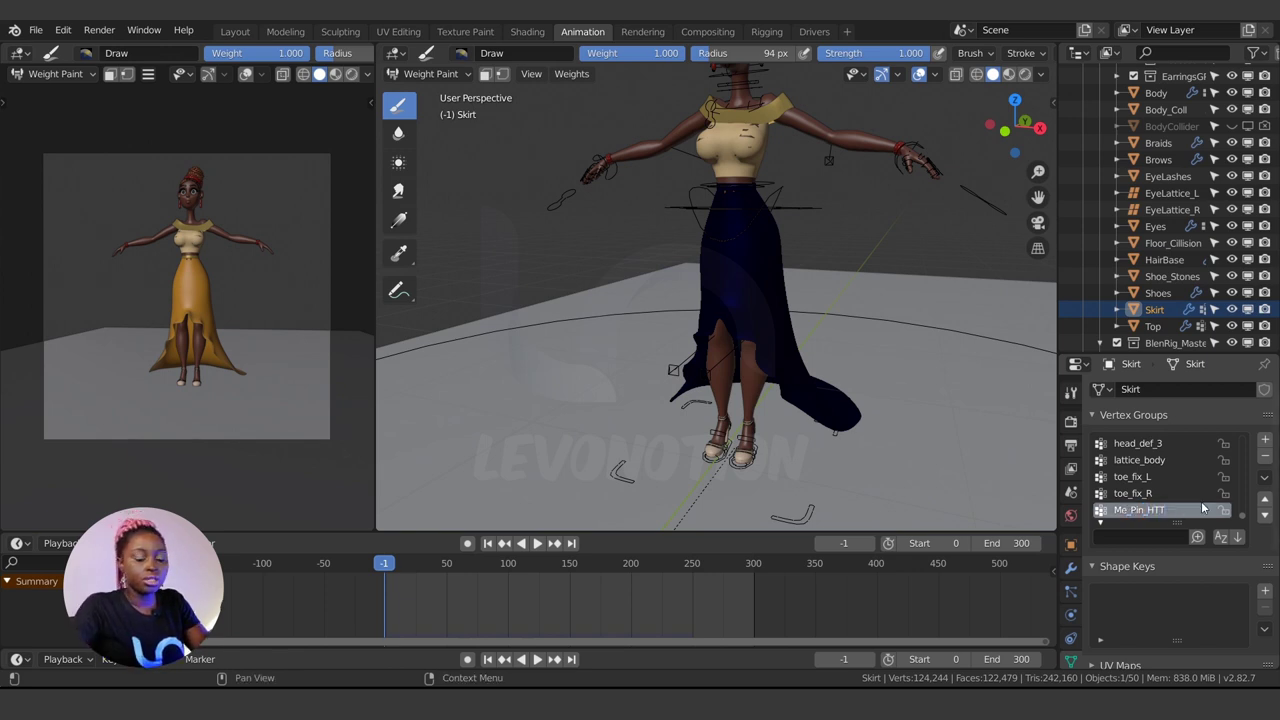
pyautogui.scroll(3, 741, 161)
pyautogui.keyDown('shift'); pyautogui.moveTo(741, 161); pyautogui.dragTo(709, 286, button='middle'); pyautogui.keyUp('shift')
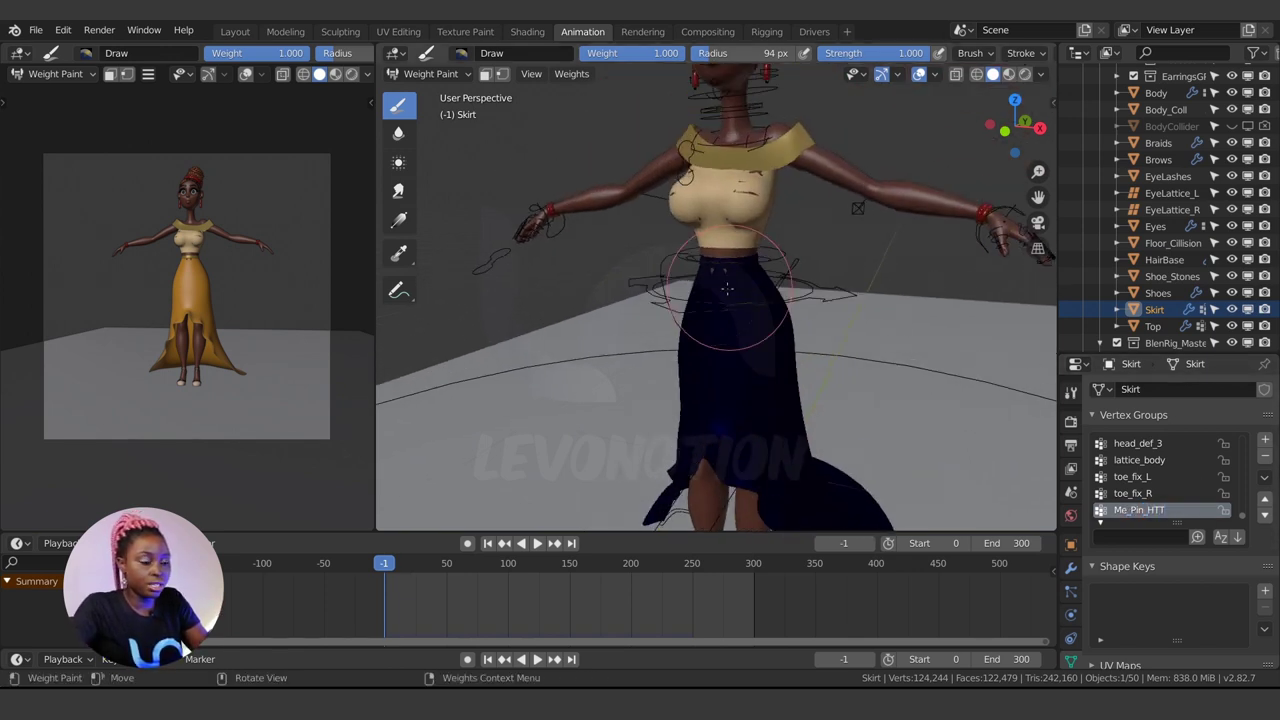
pyautogui.scroll(2, 709, 286)
pyautogui.moveTo(737, 226)
pyautogui.mouseDown()
pyautogui.moveTo(748, 214)
pyautogui.moveTo(718, 208)
pyautogui.moveTo(813, 206)
pyautogui.mouseUp()
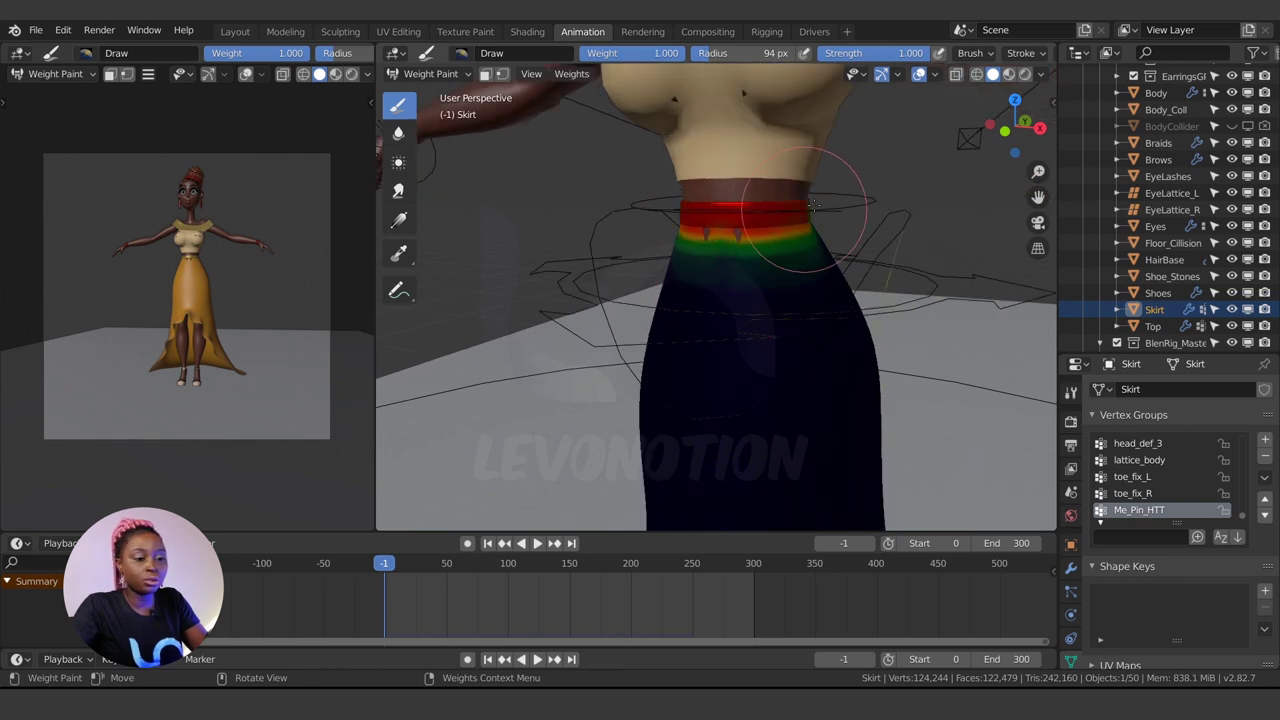
# Step: Display the brush settings and extend the full-strength weight paint around the side of the skirt's waistband
pyautogui.press('n')
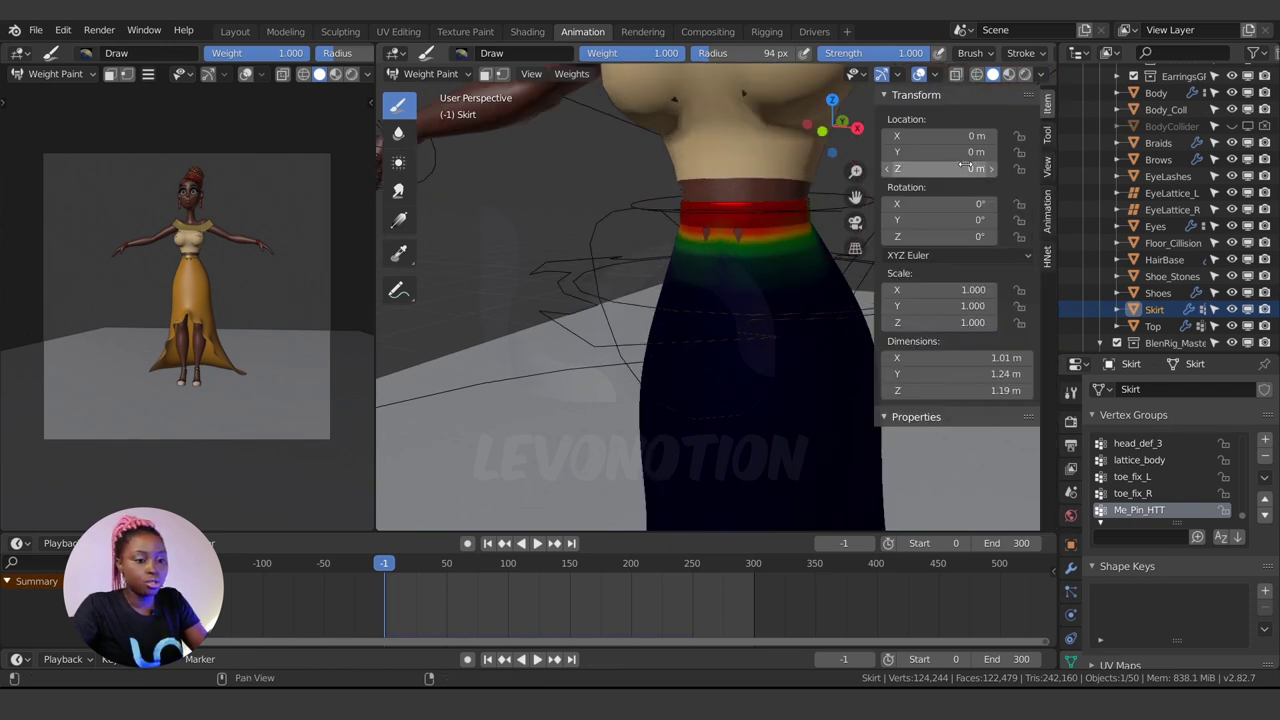
pyautogui.click(1047, 133)
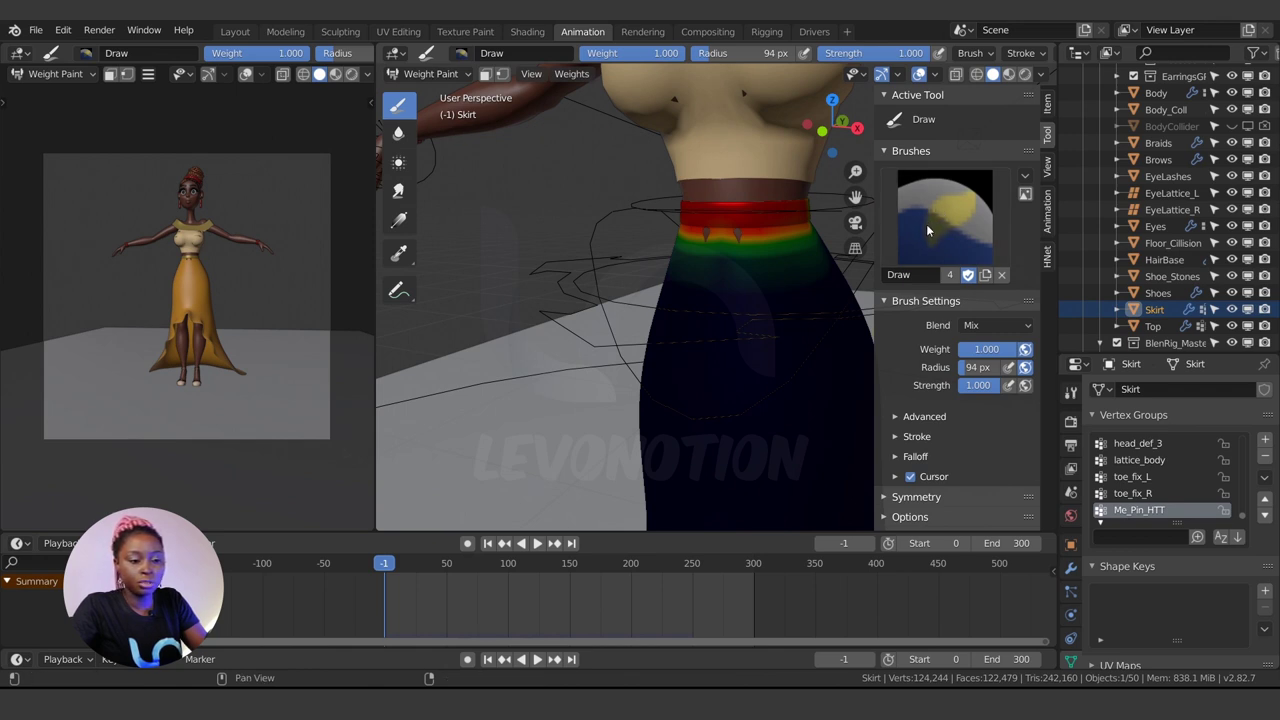
pyautogui.press('n')
pyautogui.moveTo(719, 203)
pyautogui.mouseDown()
pyautogui.moveTo(760, 230)
pyautogui.moveTo(700, 260)
pyautogui.moveTo(720, 250)
pyautogui.mouseUp()
pyautogui.moveTo(720, 250)
pyautogui.mouseDown(button='middle')
pyautogui.moveTo(662, 253)
pyautogui.moveTo(700, 215)
pyautogui.mouseUp(button='middle')
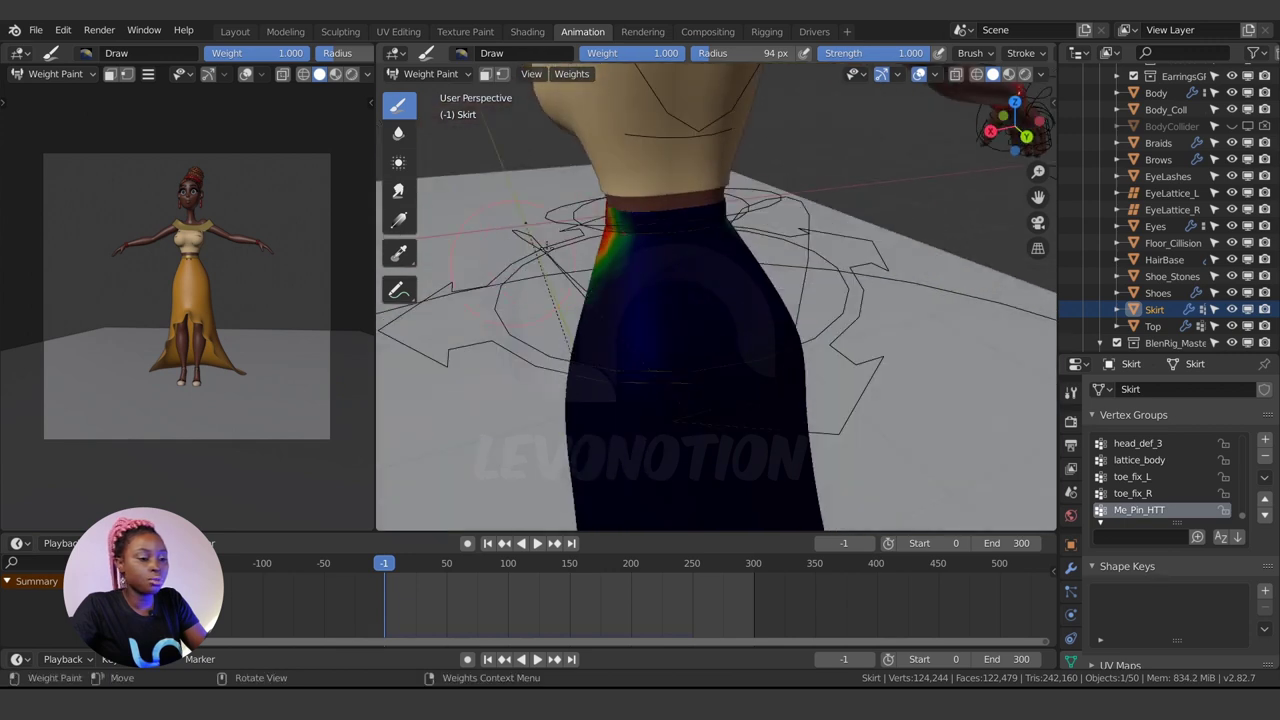
pyautogui.moveTo(700, 215)
pyautogui.mouseDown()
pyautogui.moveTo(630, 225)
pyautogui.moveTo(651, 209)
pyautogui.mouseUp()
pyautogui.moveTo(669, 202); pyautogui.dragTo(640, 230, button='middle')
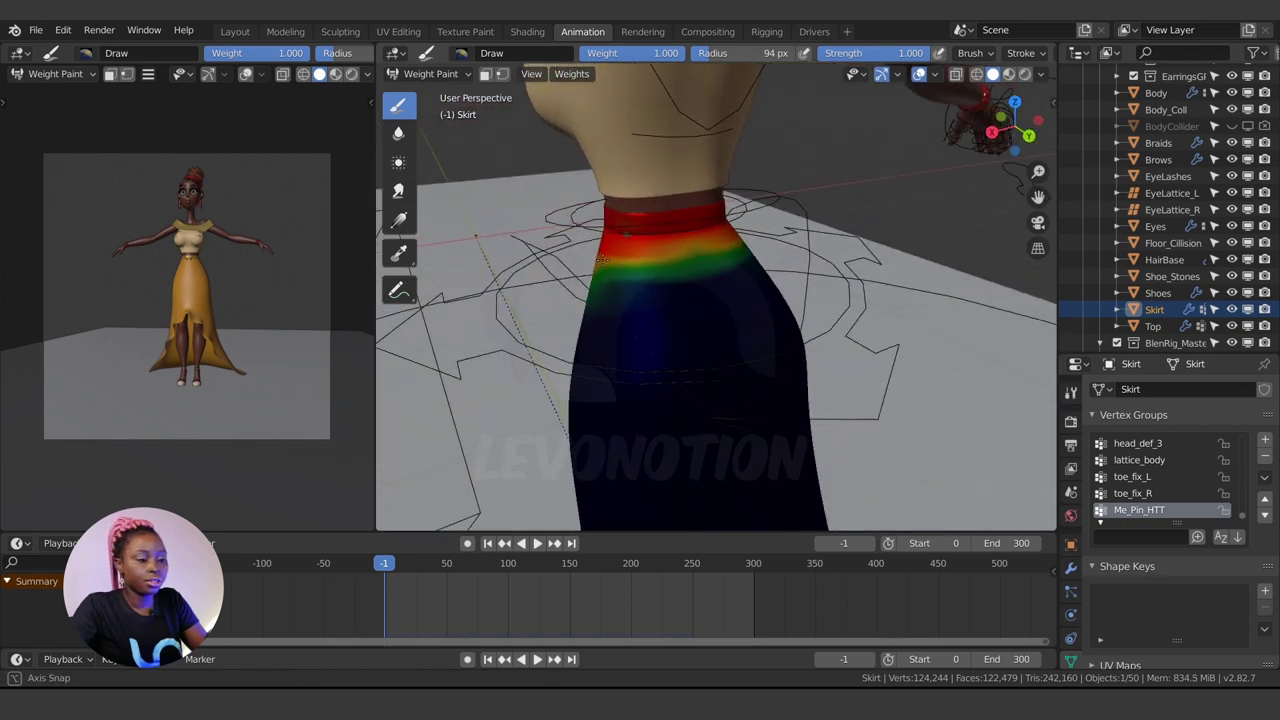
pyautogui.moveTo(640, 230)
pyautogui.mouseDown()
pyautogui.moveTo(620, 245)
pyautogui.moveTo(700, 225)
pyautogui.mouseUp()
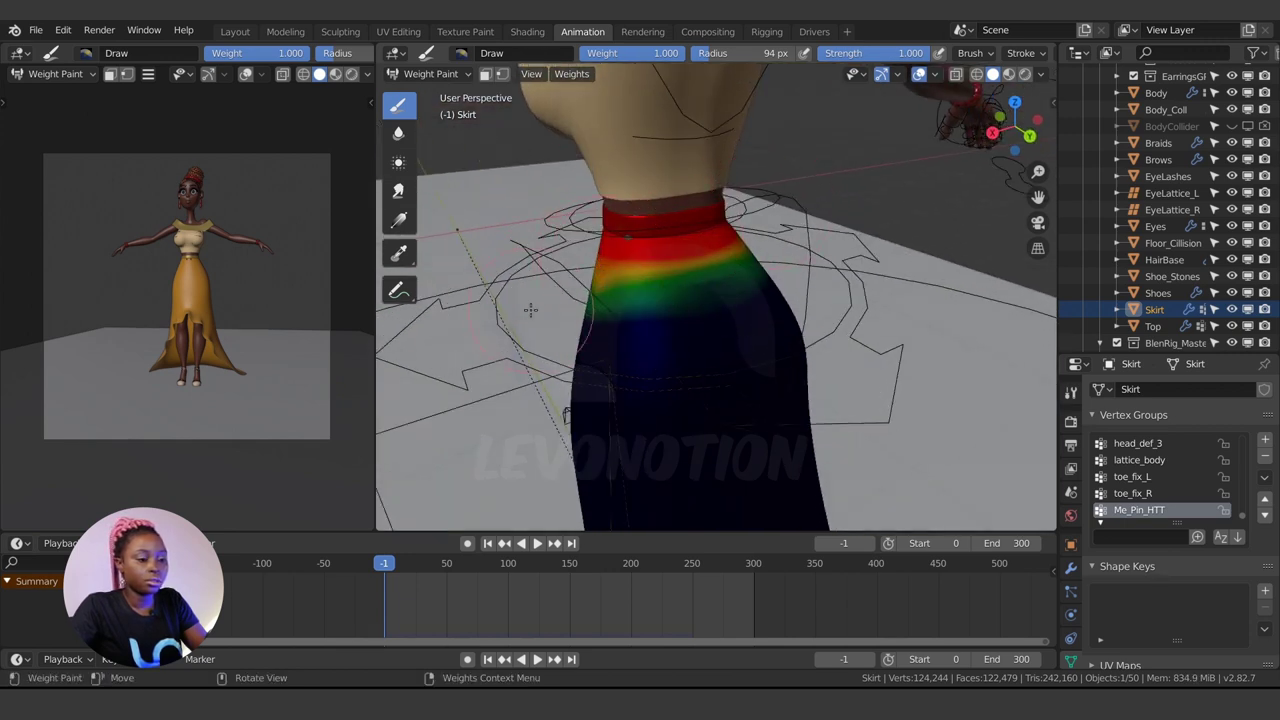
# Step: Set the brush strength to 0.215 and radius to 74 px, painting light weight on the skirt's front hem corner
pyautogui.moveTo(729, 238)
pyautogui.mouseDown(button='middle')
pyautogui.moveTo(858, 224)
pyautogui.moveTo(814, 271)
pyautogui.moveTo(514, 343)
pyautogui.moveTo(650, 300)
pyautogui.mouseUp(button='middle')
pyautogui.scroll(-3, 808, 208)
pyautogui.press('n')
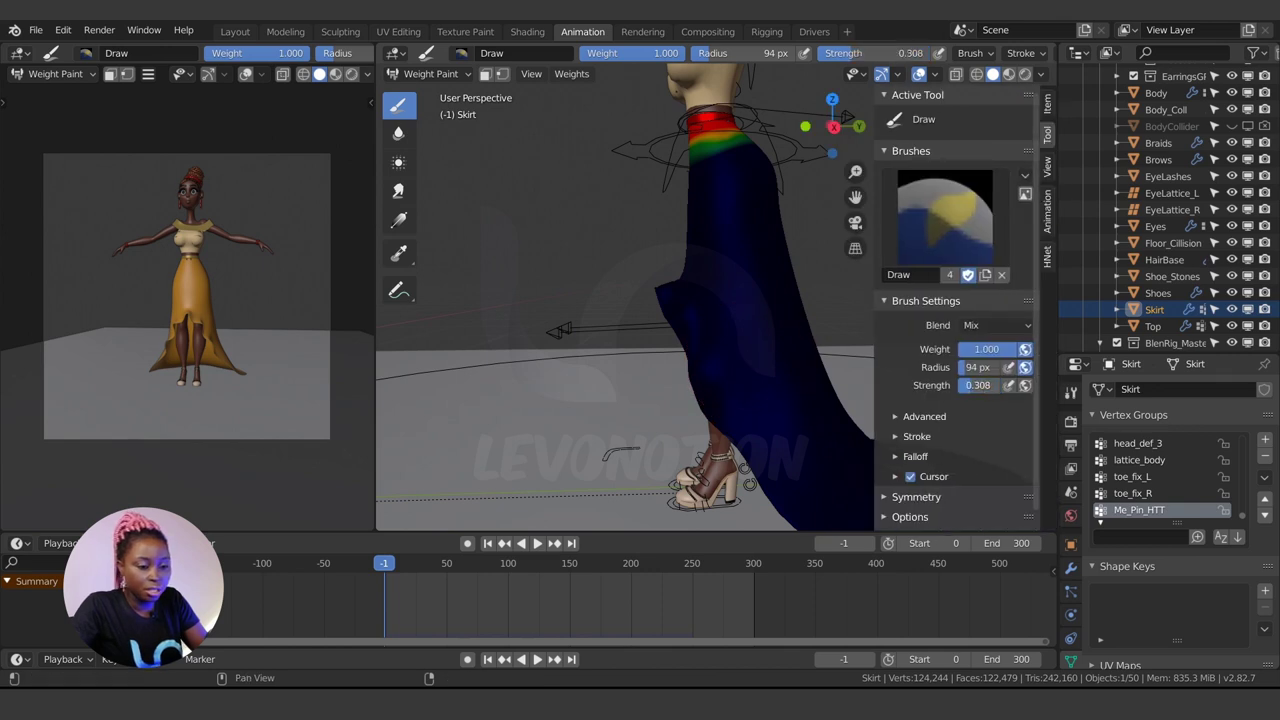
pyautogui.scroll(4, 590, 300)
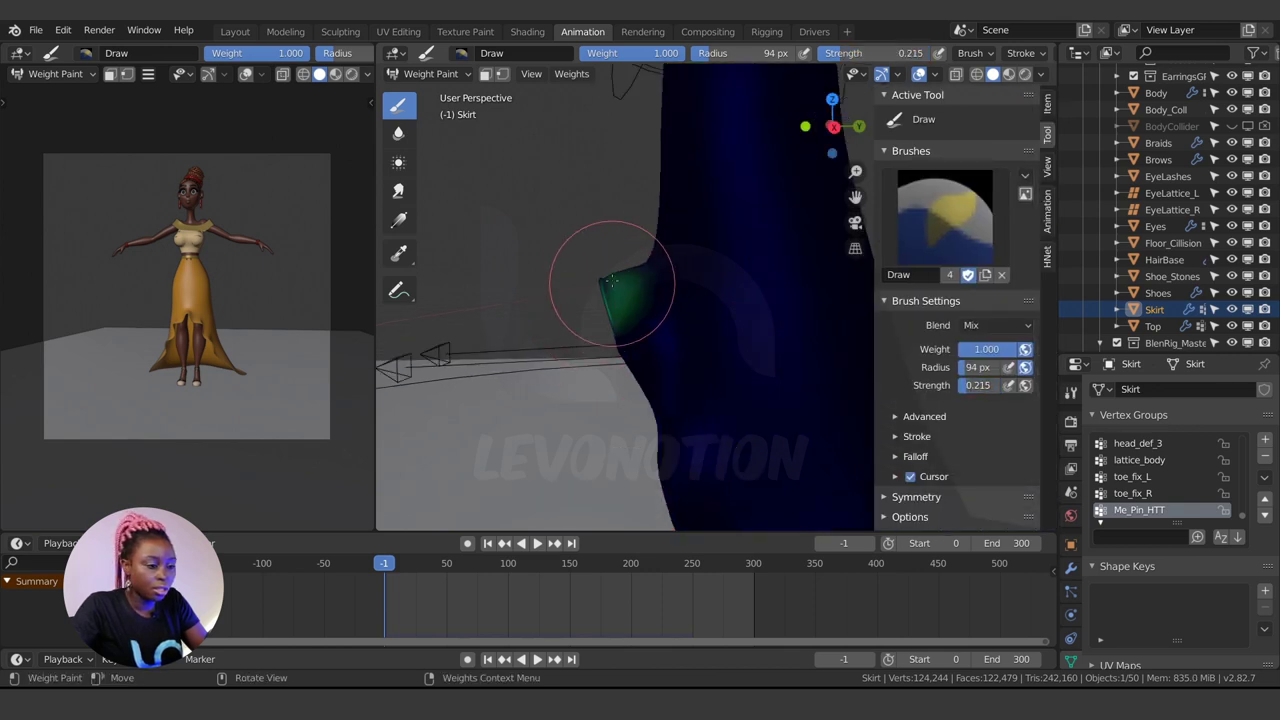
pyautogui.moveTo(565, 343)
pyautogui.mouseDown(button='middle')
pyautogui.moveTo(533, 310)
pyautogui.moveTo(590, 280)
pyautogui.mouseUp(button='middle')
pyautogui.press('f')
pyautogui.click(610, 256)
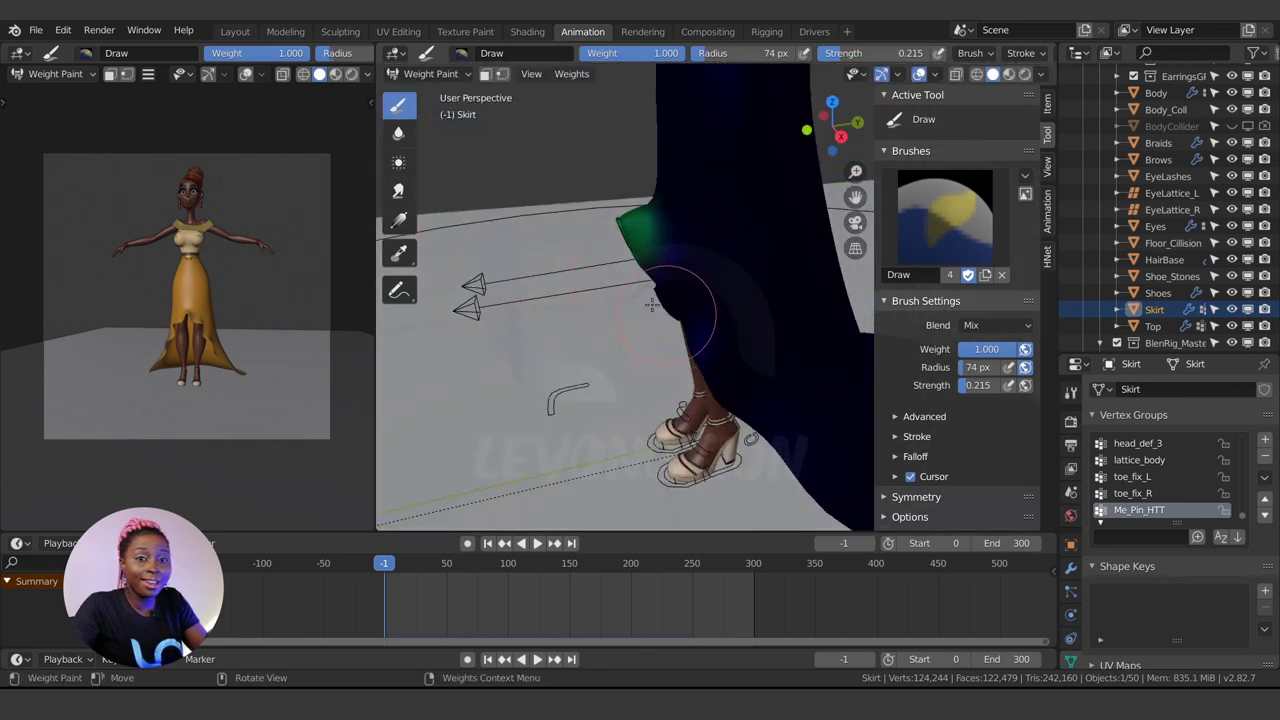
# Step: Build up partial weight along both sides of the skirt's front hem with the 0.215 strength brush
pyautogui.scroll(1, 610, 256)
pyautogui.scroll(2, 610, 256)
pyautogui.moveTo(640, 251)
pyautogui.mouseDown()
pyautogui.moveTo(634, 223)
pyautogui.moveTo(634, 292)
pyautogui.moveTo(666, 332)
pyautogui.moveTo(688, 417)
pyautogui.mouseUp()
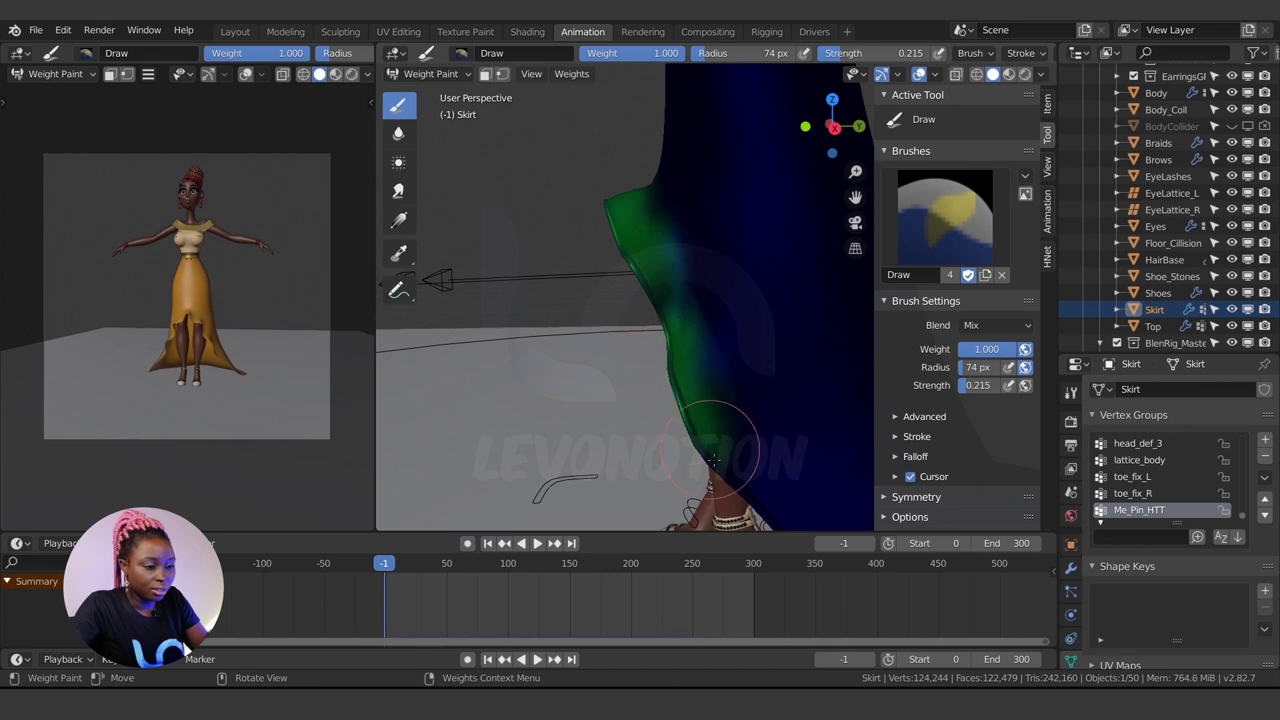
pyautogui.moveTo(713, 459); pyautogui.dragTo(676, 361)
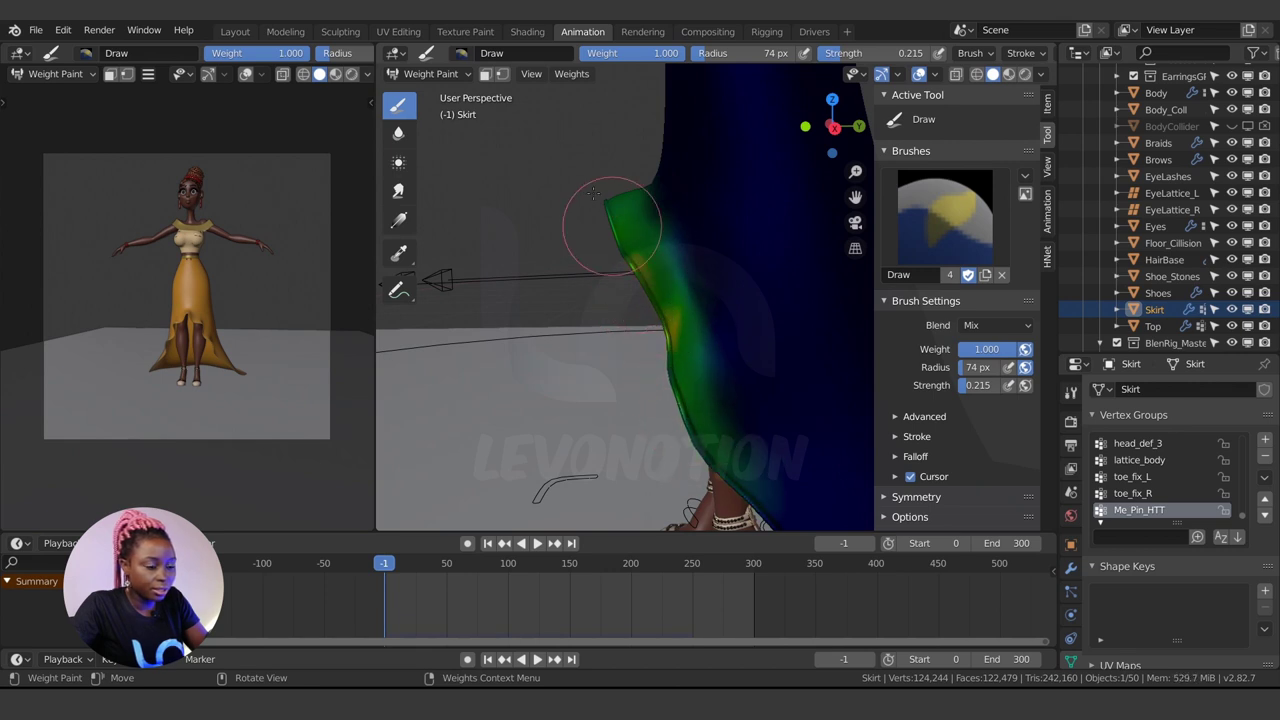
pyautogui.moveTo(609, 214)
pyautogui.mouseDown(button='middle')
pyautogui.moveTo(586, 286)
pyautogui.moveTo(808, 390)
pyautogui.moveTo(876, 390)
pyautogui.mouseUp(button='middle')
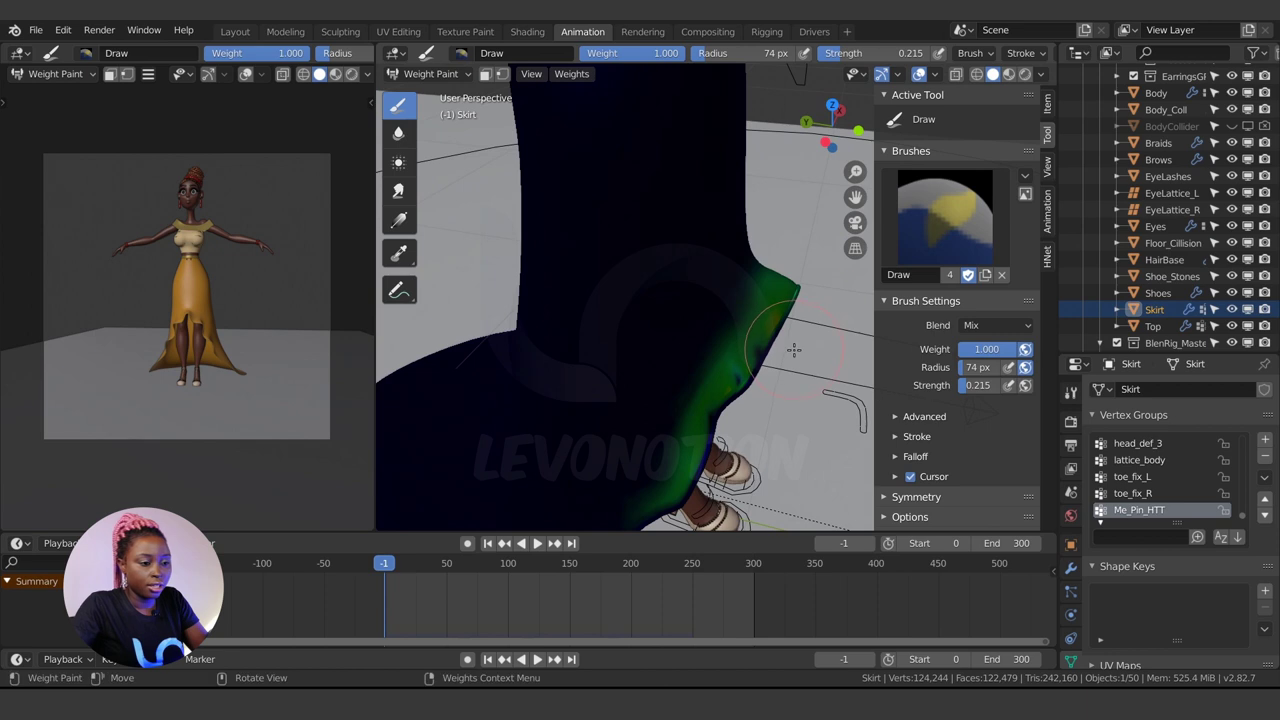
pyautogui.moveTo(767, 338); pyautogui.dragTo(794, 296)
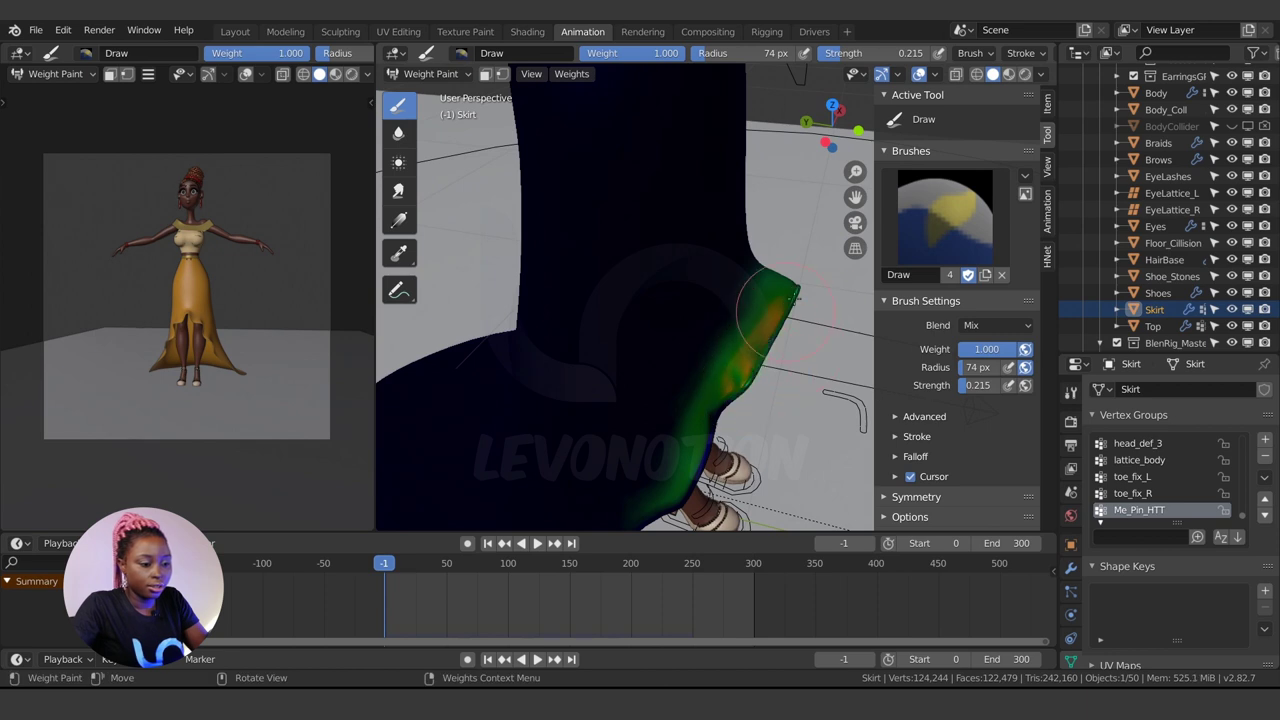
pyautogui.moveTo(777, 290); pyautogui.dragTo(515, 318, button='middle')
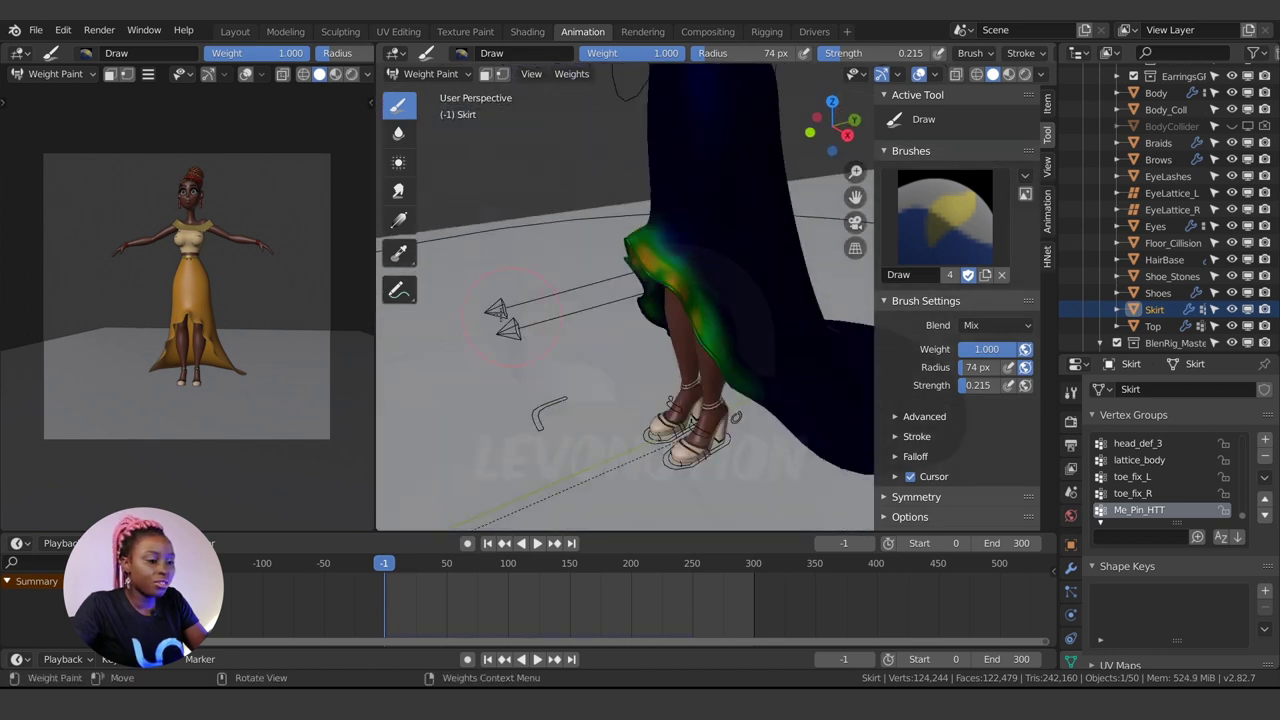
# Step: Expand the weight brush options and check the X Mirror setting
pyautogui.scroll(-1, 967, 497)
pyautogui.click(910, 500)
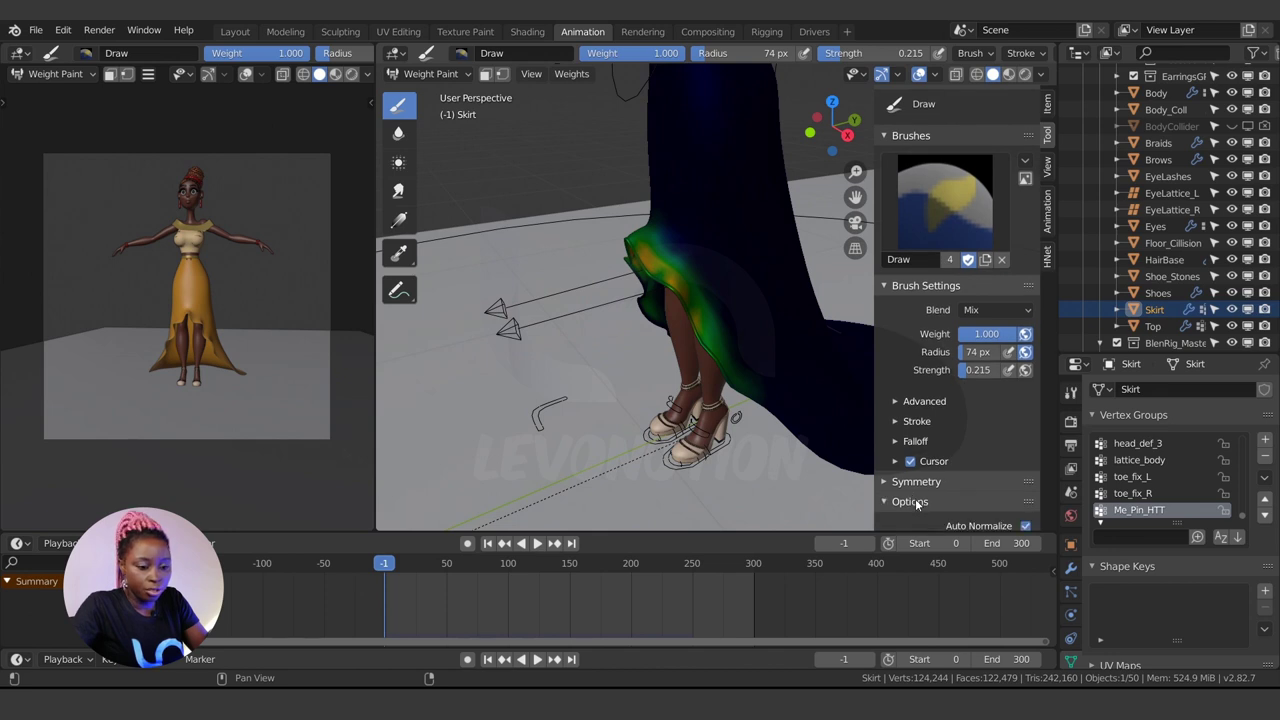
pyautogui.scroll(-2, 997, 497)
pyautogui.moveTo(645, 347); pyautogui.dragTo(690, 365, button='middle')
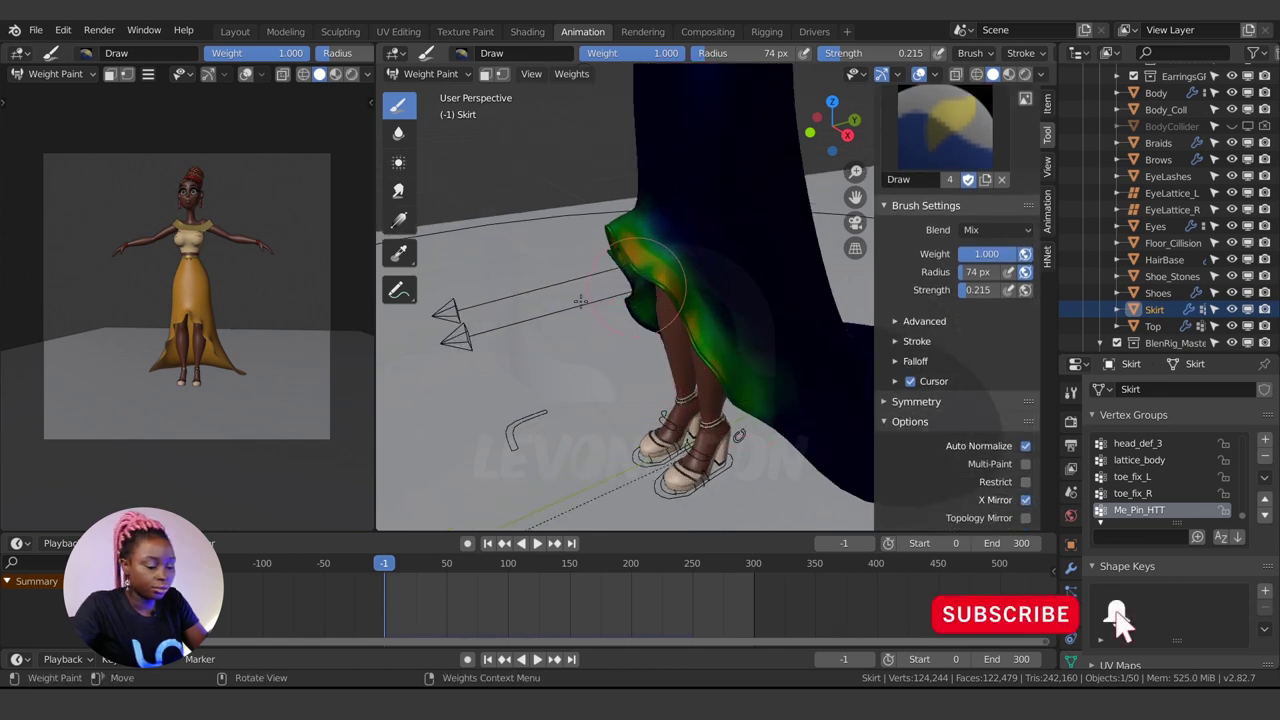
# Step: Build up the weight just below the skirt's waistband around the side and back
pyautogui.moveTo(404, 524); pyautogui.dragTo(712, 197, button='middle')
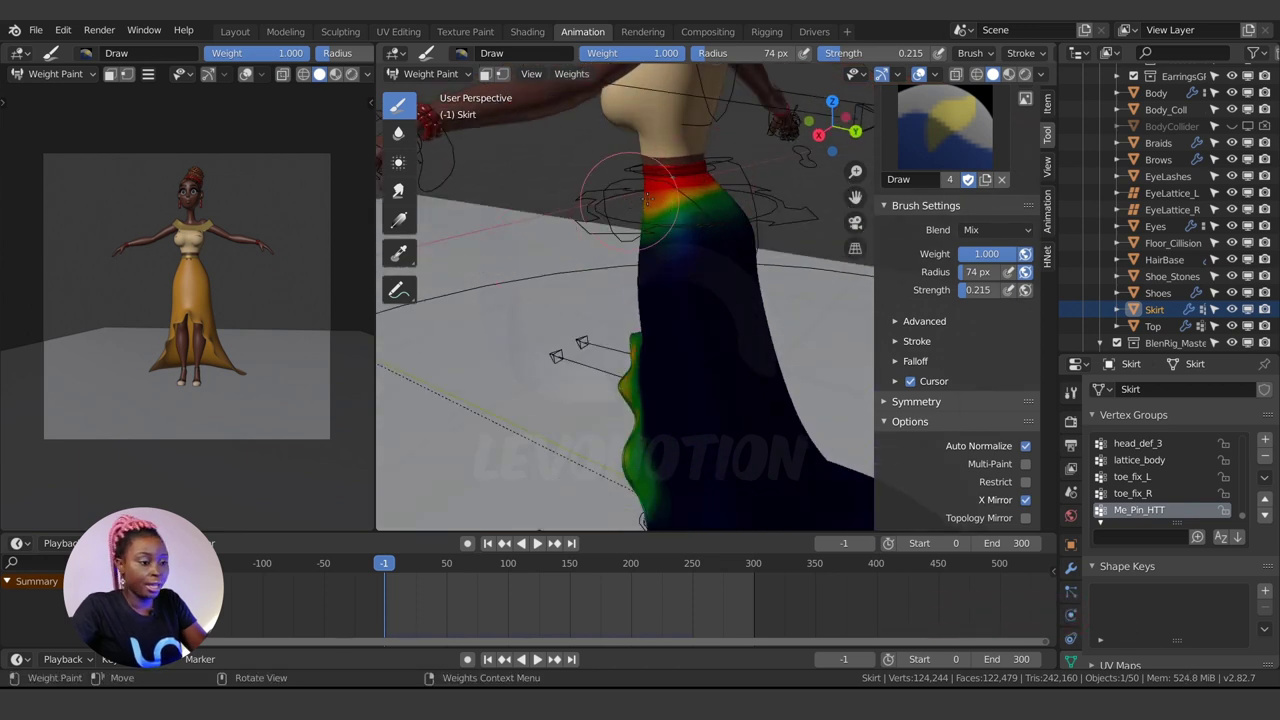
pyautogui.moveTo(628, 200); pyautogui.dragTo(700, 185)
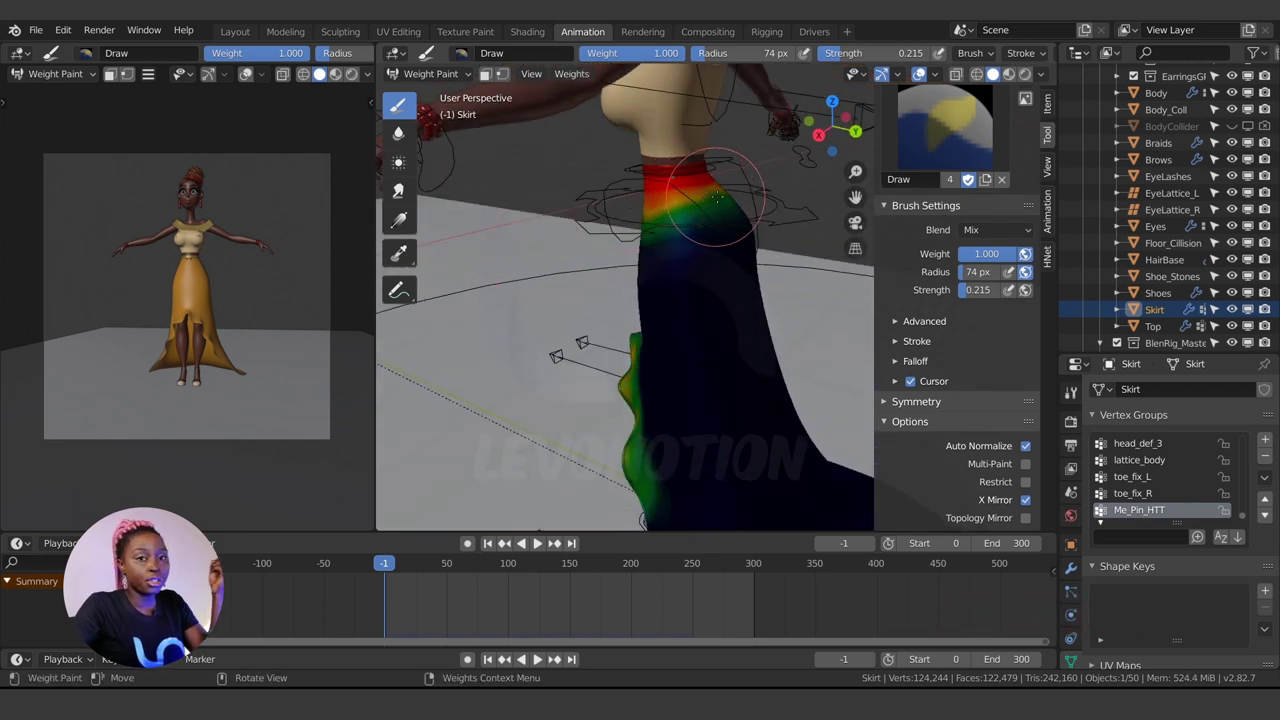
pyautogui.moveTo(716, 198); pyautogui.dragTo(750, 183, button='middle')
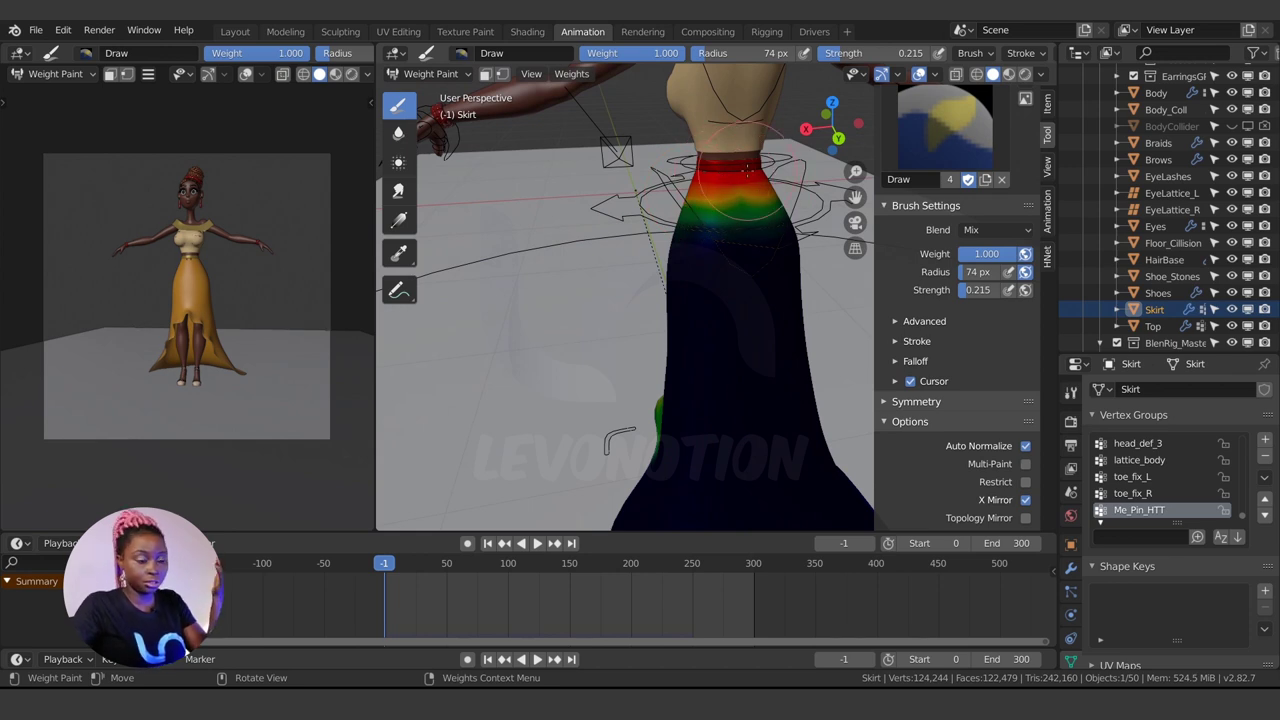
pyautogui.moveTo(646, 251); pyautogui.dragTo(598, 266, button='middle')
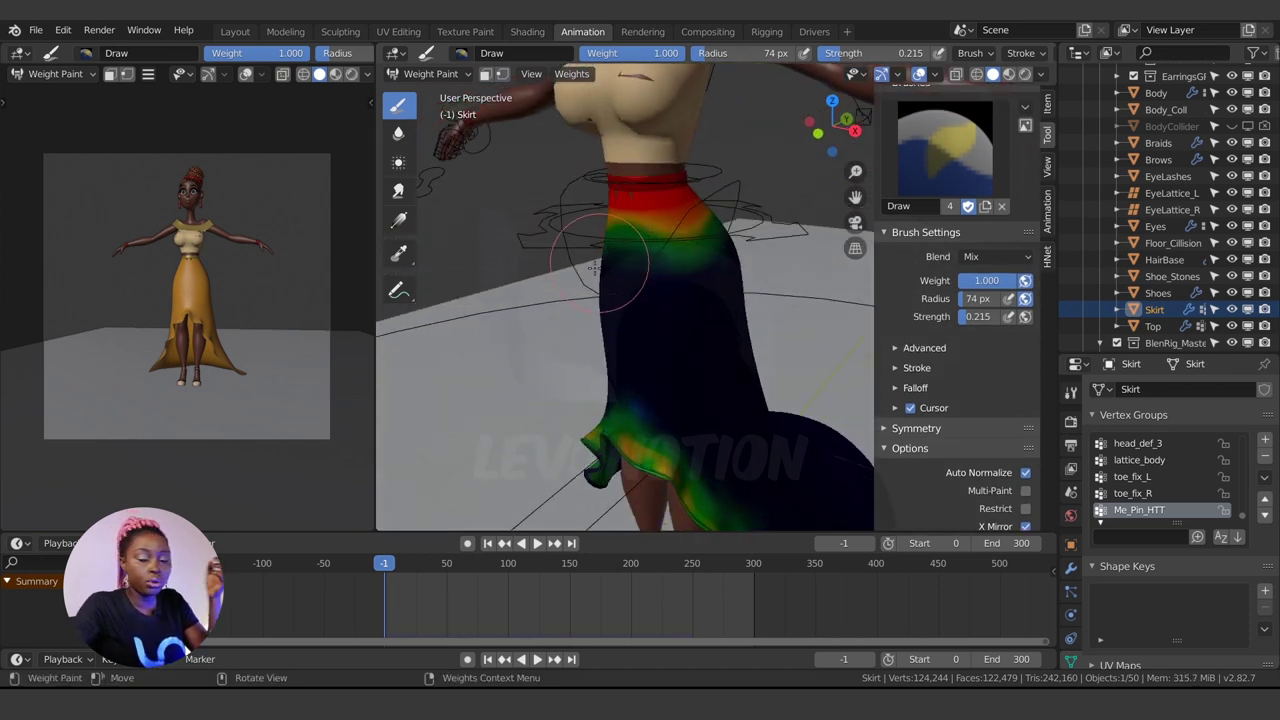
pyautogui.scroll(-3, 640, 237)
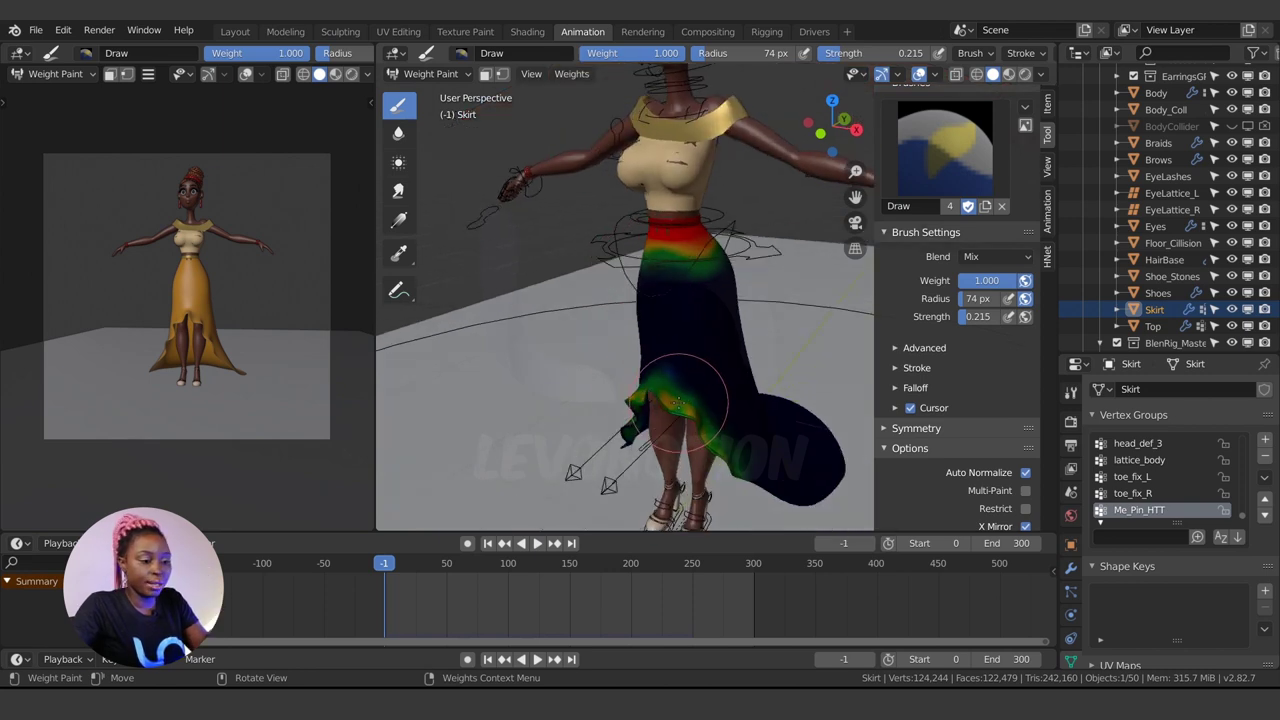
# Step: Return the skirt to Object Mode and set its cloth Pin Group to Me_Pin_HTT
pyautogui.hotkey('ctrl', 'Tab')
pyautogui.click(552, 281)
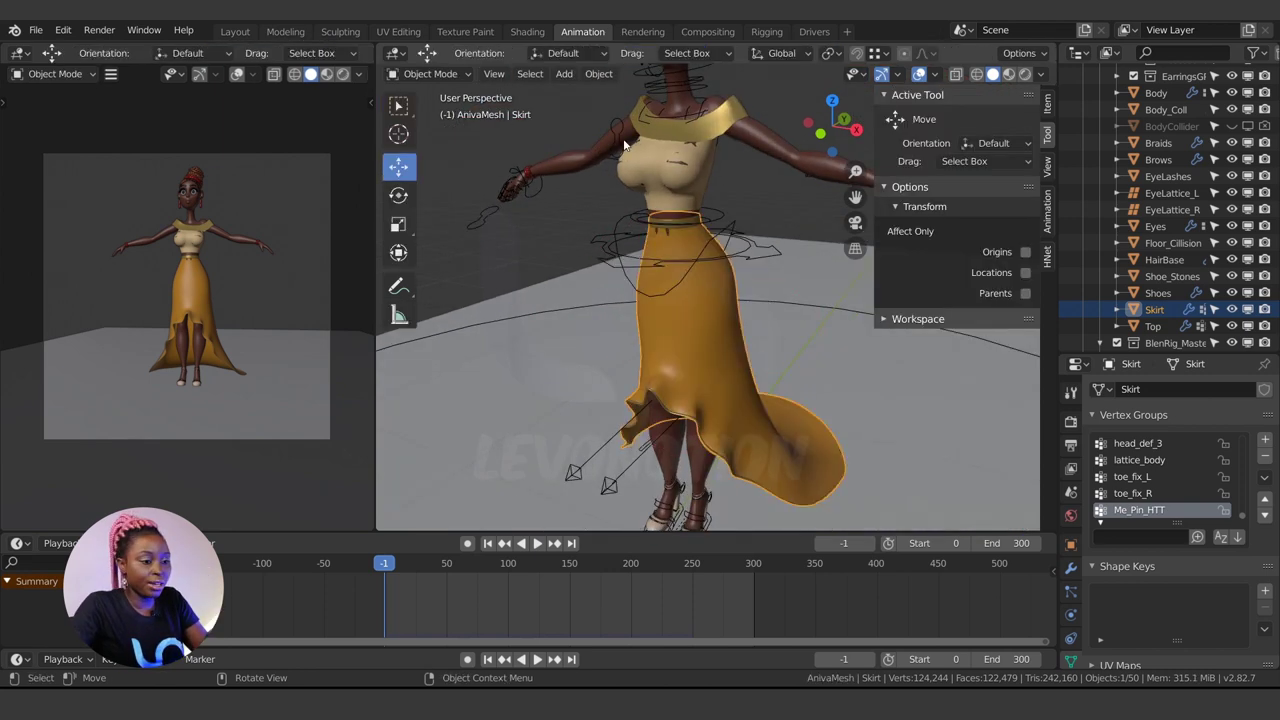
pyautogui.moveTo(683, 328); pyautogui.dragTo(845, 356, button='middle')
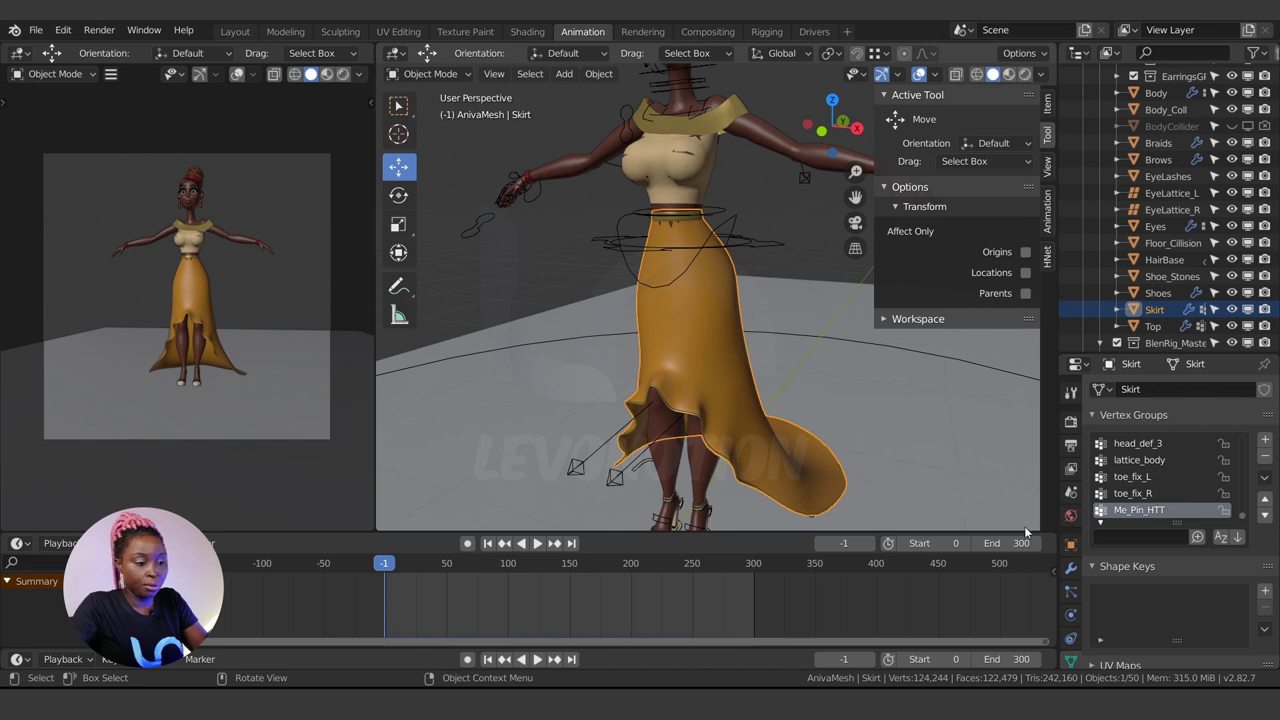
pyautogui.click(1072, 616)
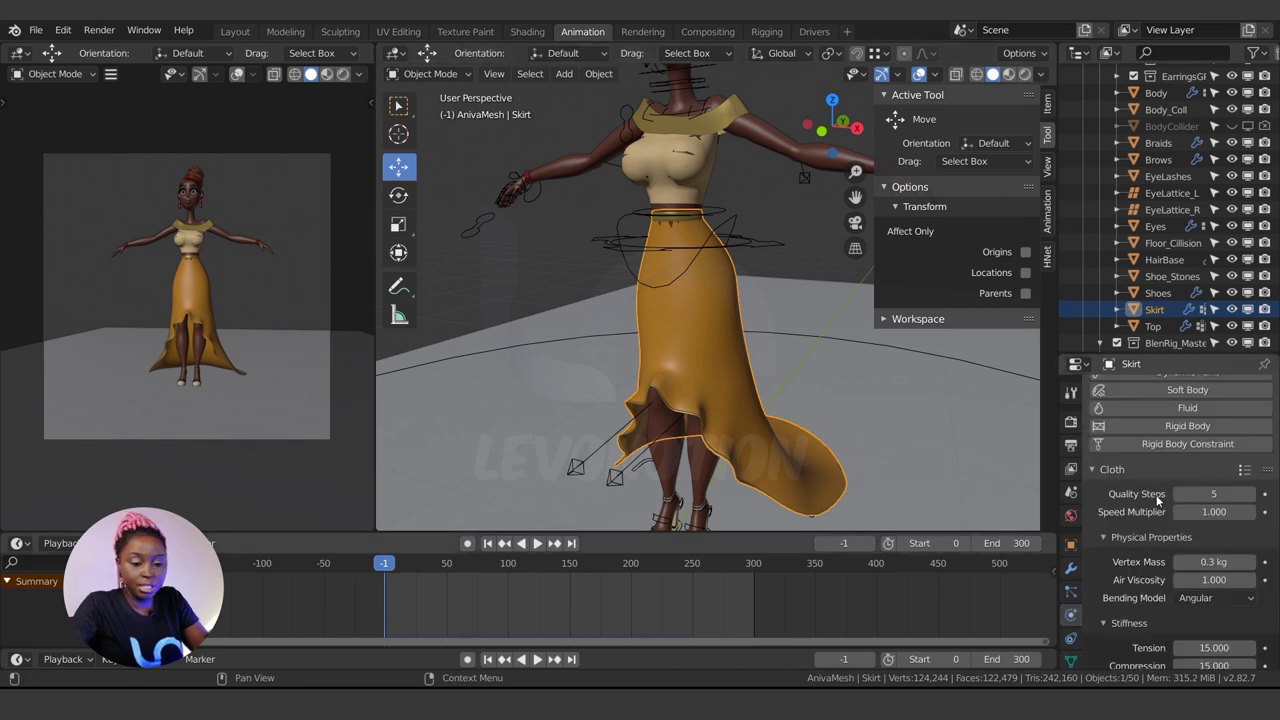
pyautogui.scroll(-8, 1157, 500)
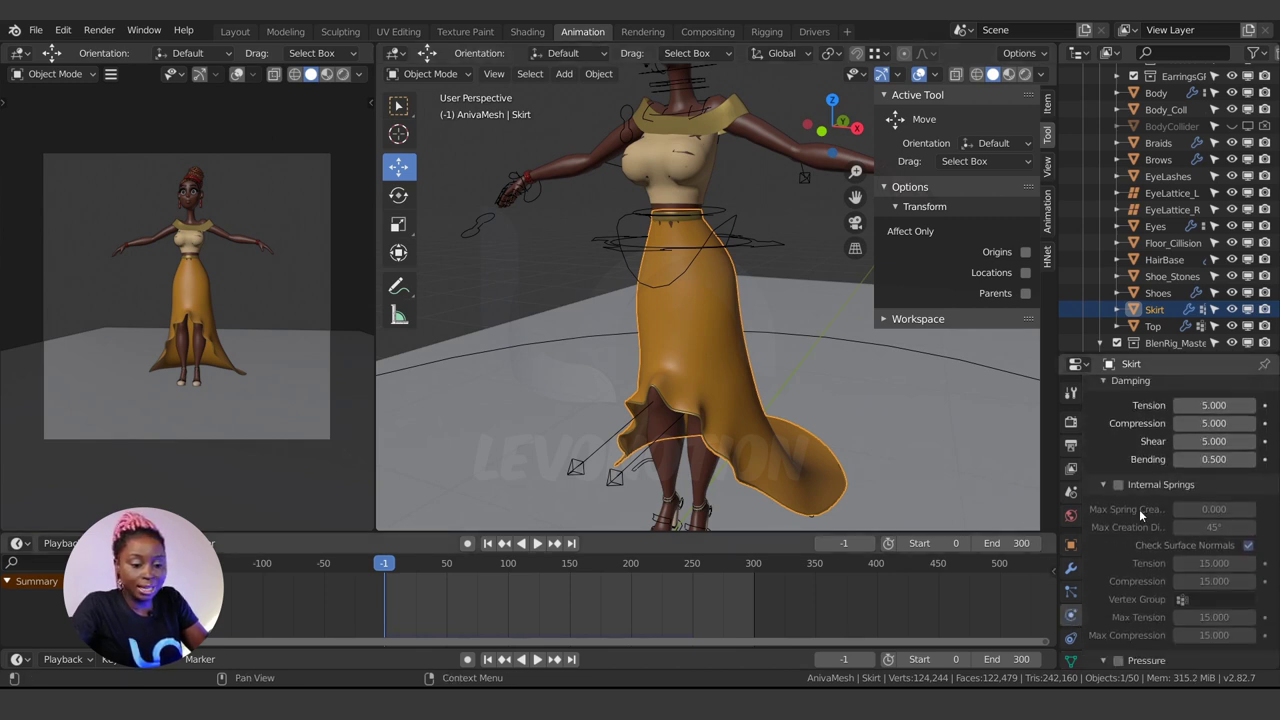
pyautogui.scroll(-10, 1139, 509)
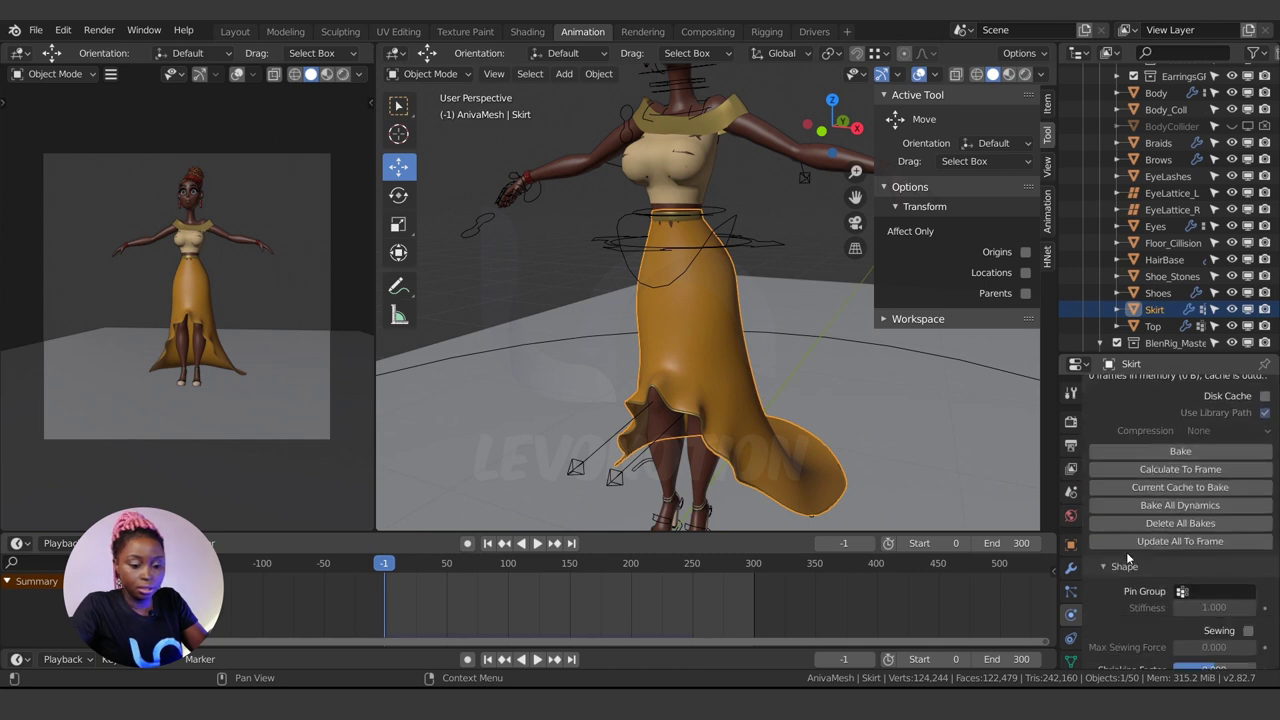
pyautogui.scroll(-4, 1127, 555)
pyautogui.scroll(-2, 1125, 553)
pyautogui.scroll(4, 1109, 432)
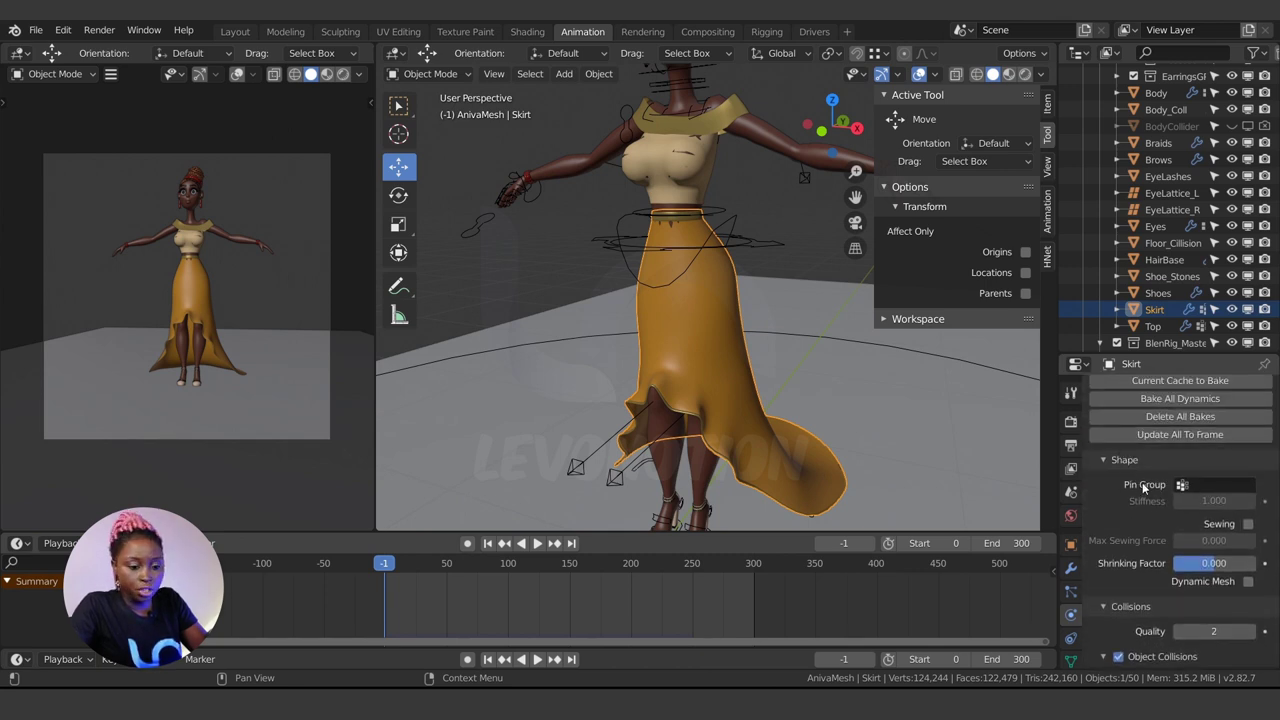
pyautogui.click(1219, 486)
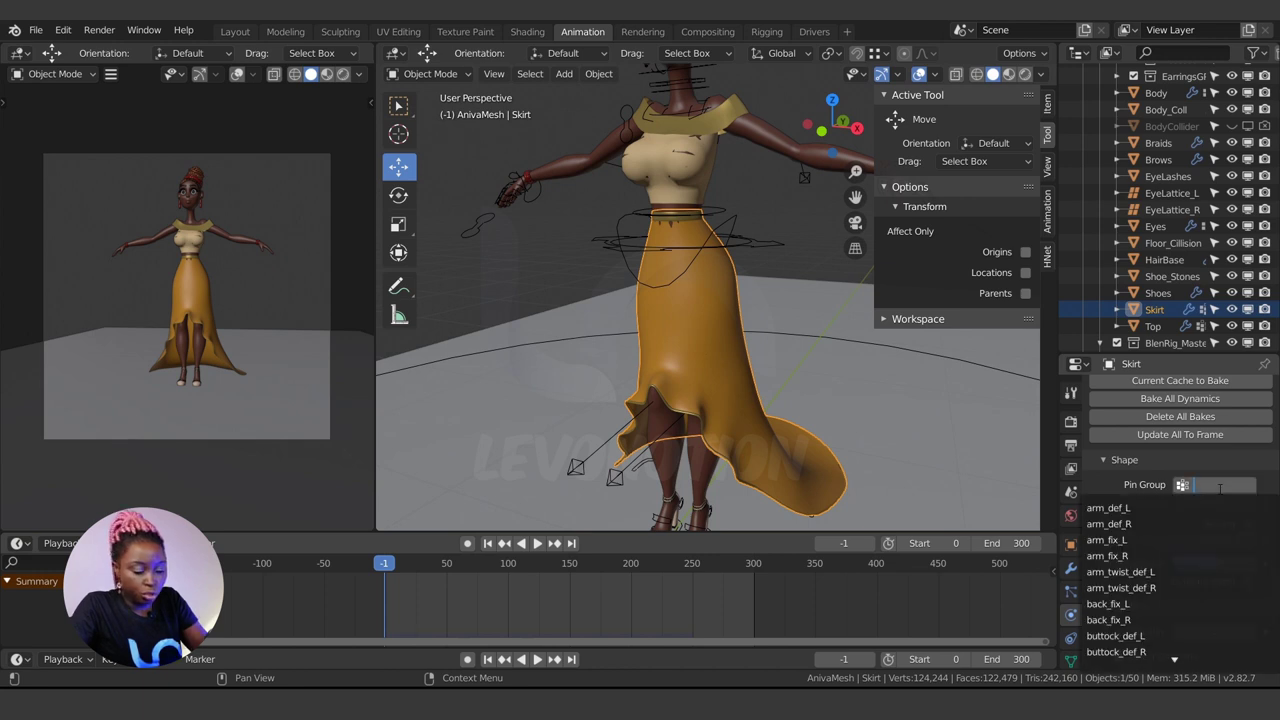
pyautogui.write('me')
pyautogui.click(1112, 520)
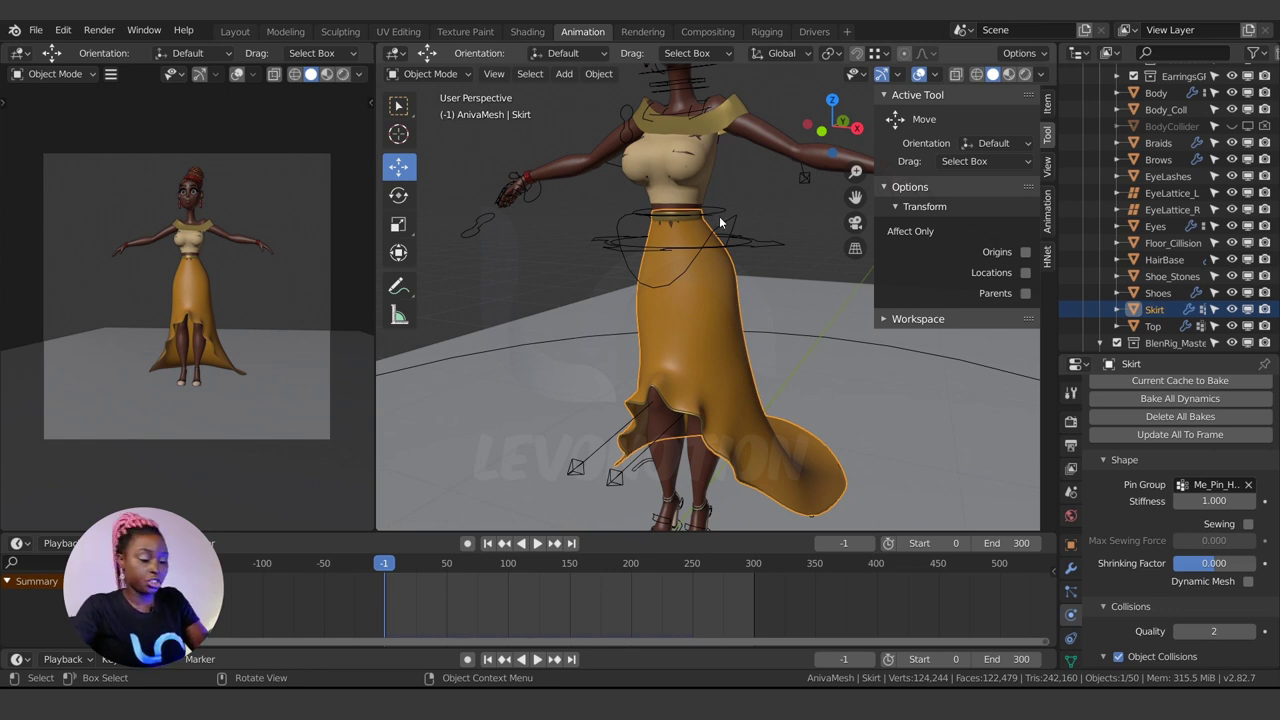
# Step: Play the skirt's cloth simulation in short bursts up to frame 17, checking the drape from the front and both sides
pyautogui.press('space')
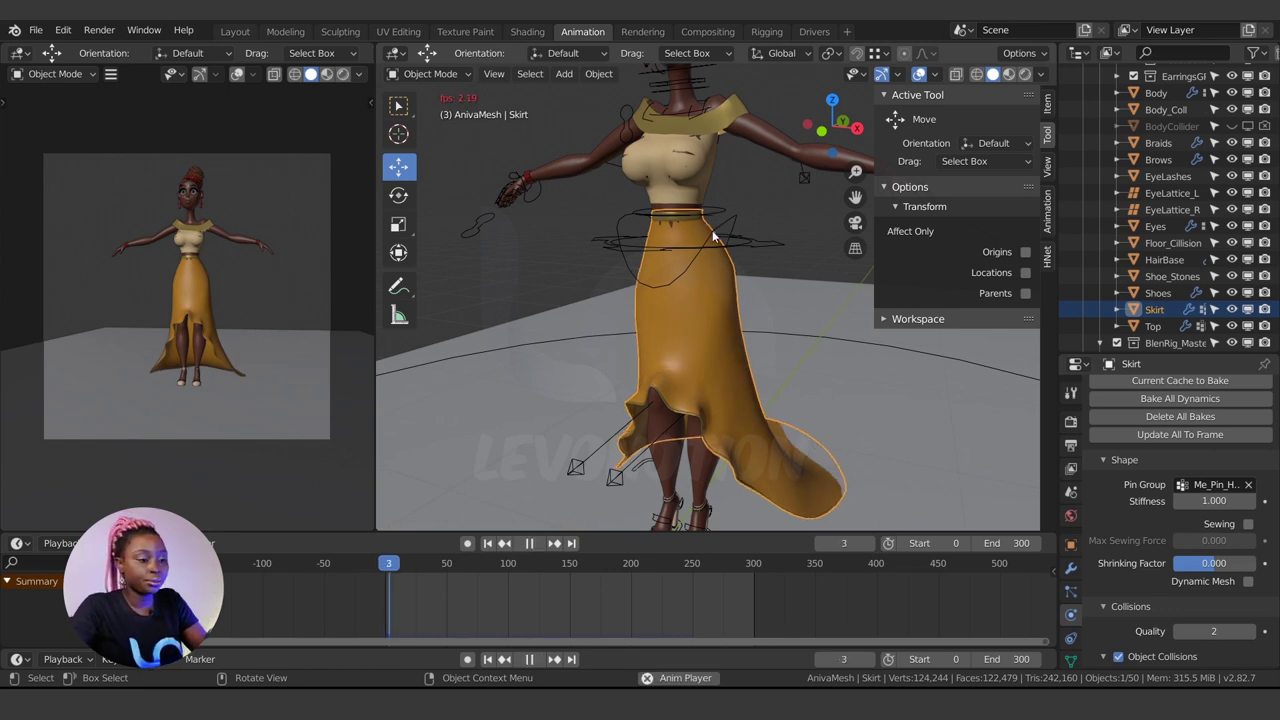
pyautogui.press('space')
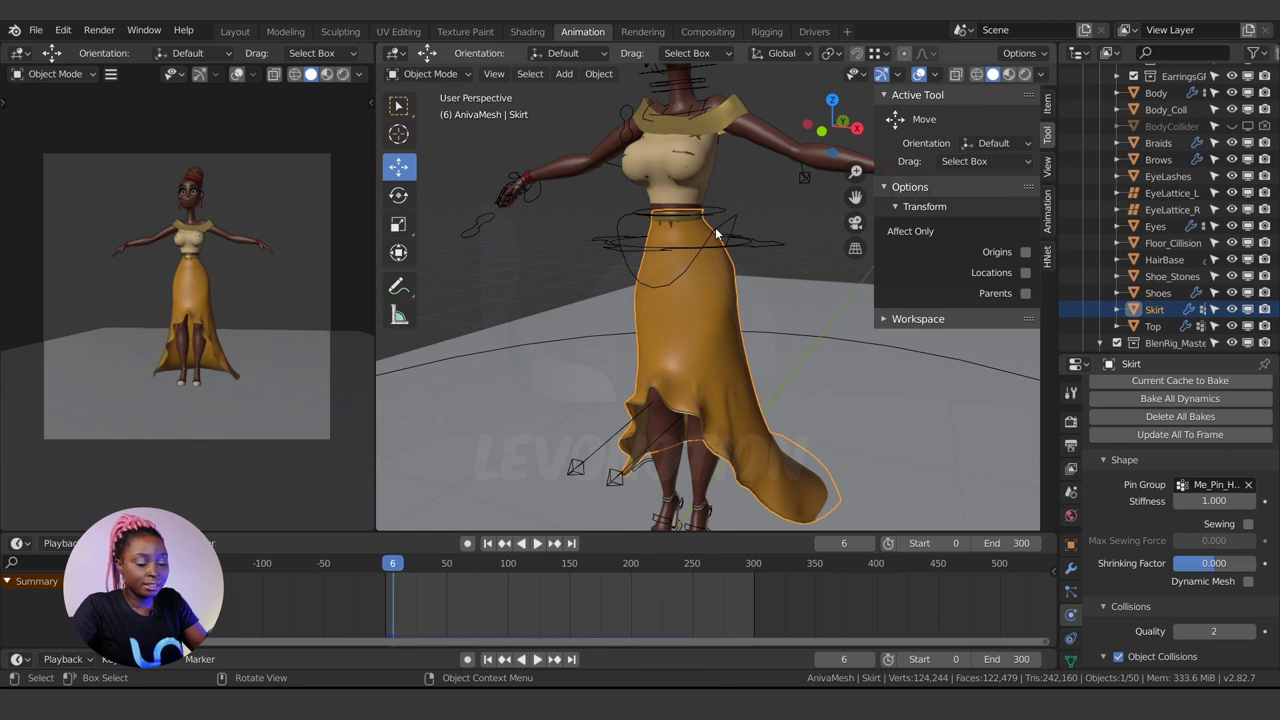
pyautogui.moveTo(716, 233); pyautogui.dragTo(677, 240, button='middle')
pyautogui.press('space')
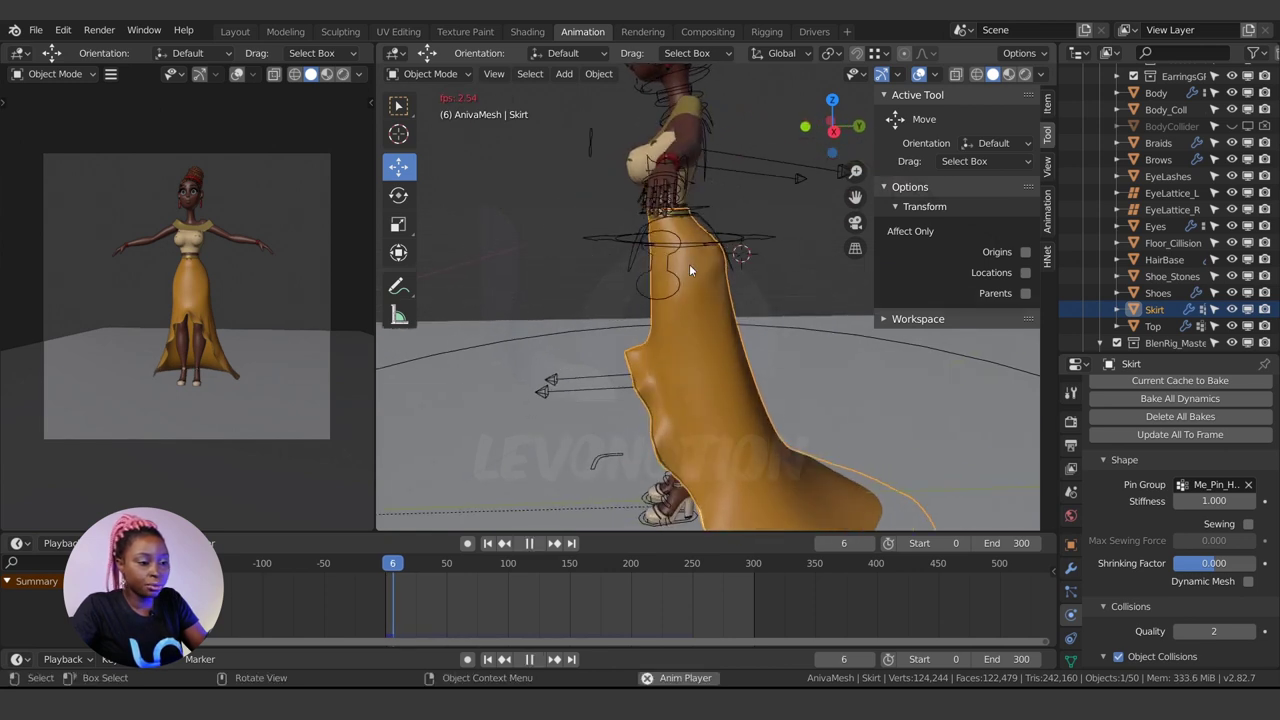
pyautogui.scroll(-3, 688, 269)
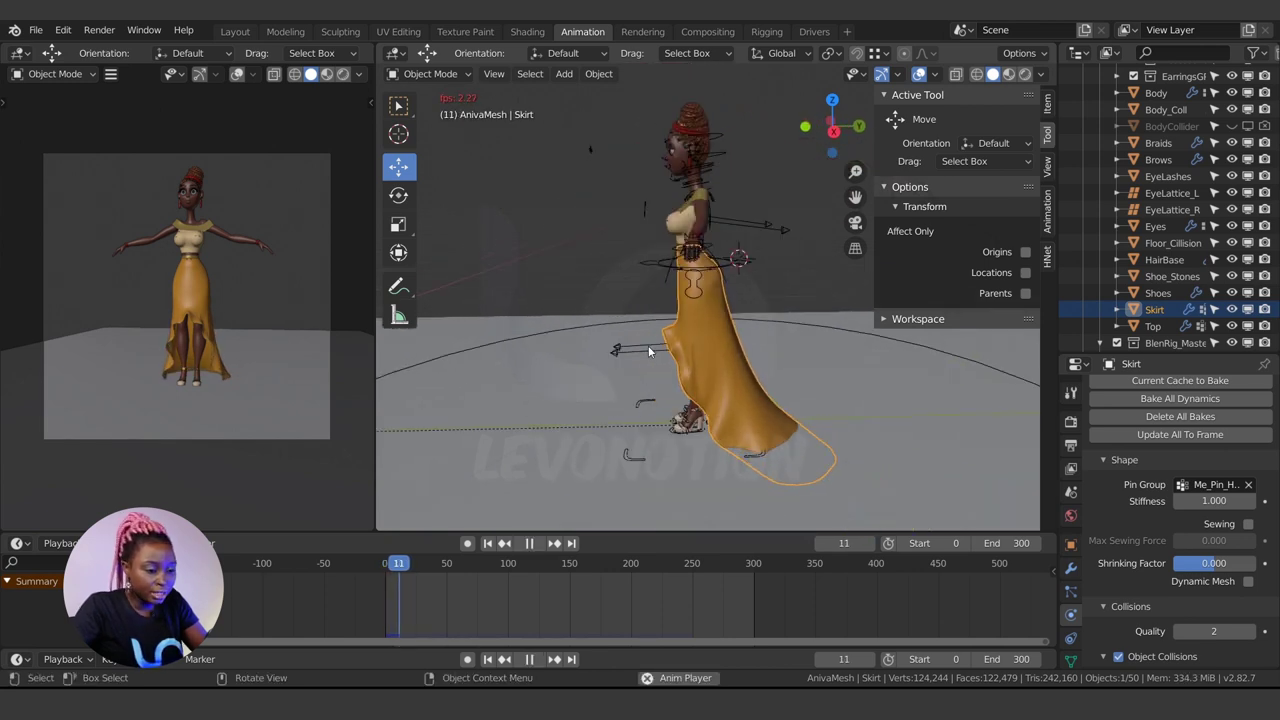
pyautogui.press('space')
pyautogui.moveTo(660, 332); pyautogui.dragTo(784, 365, button='middle')
pyautogui.press('space')
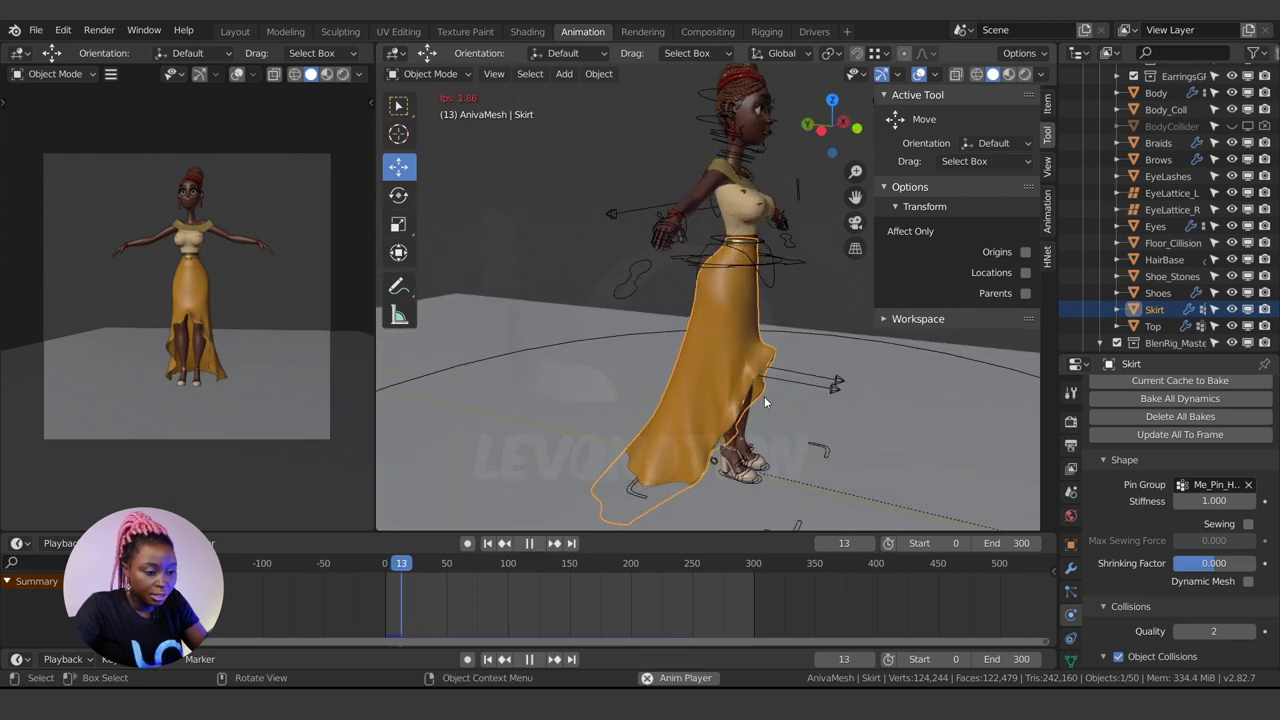
pyautogui.press('space')
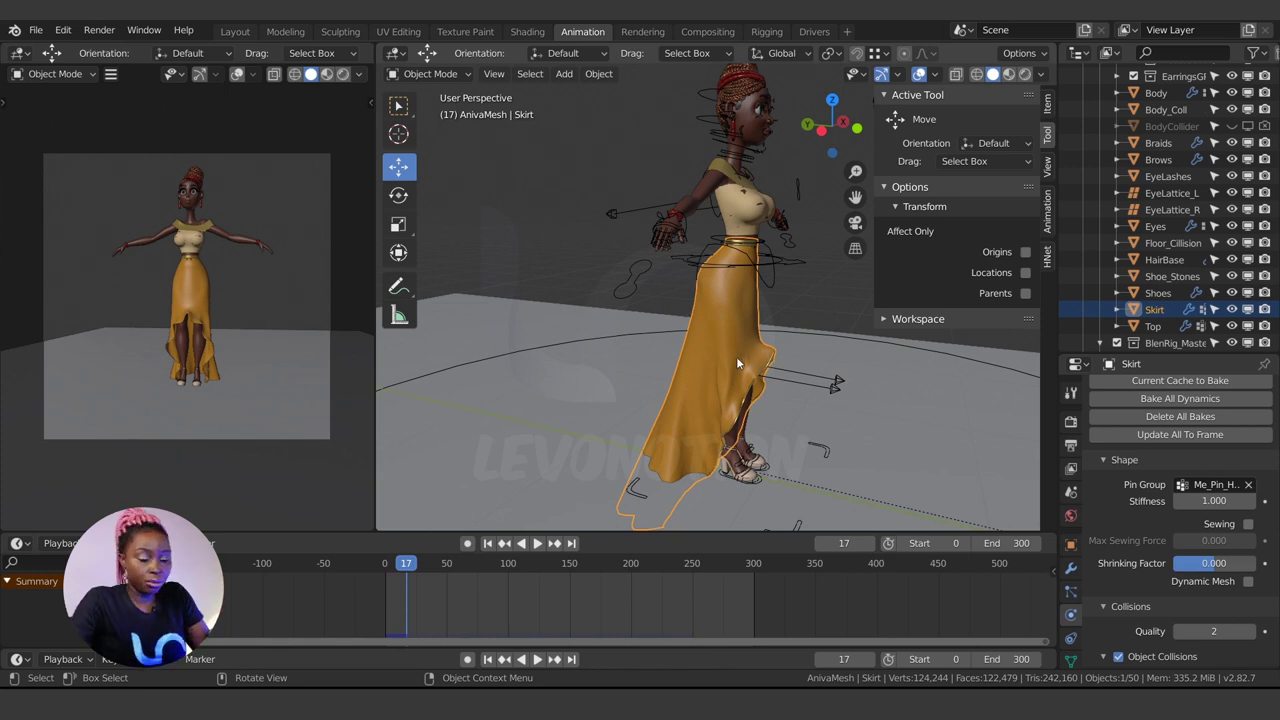
# Step: Inspect the skirt's trailing back hem against the floor plane from the side and from below
pyautogui.moveTo(736, 356)
pyautogui.mouseDown(button='middle')
pyautogui.moveTo(738, 333)
pyautogui.moveTo(806, 375)
pyautogui.moveTo(759, 397)
pyautogui.moveTo(523, 370)
pyautogui.moveTo(548, 370)
pyautogui.mouseUp(button='middle')
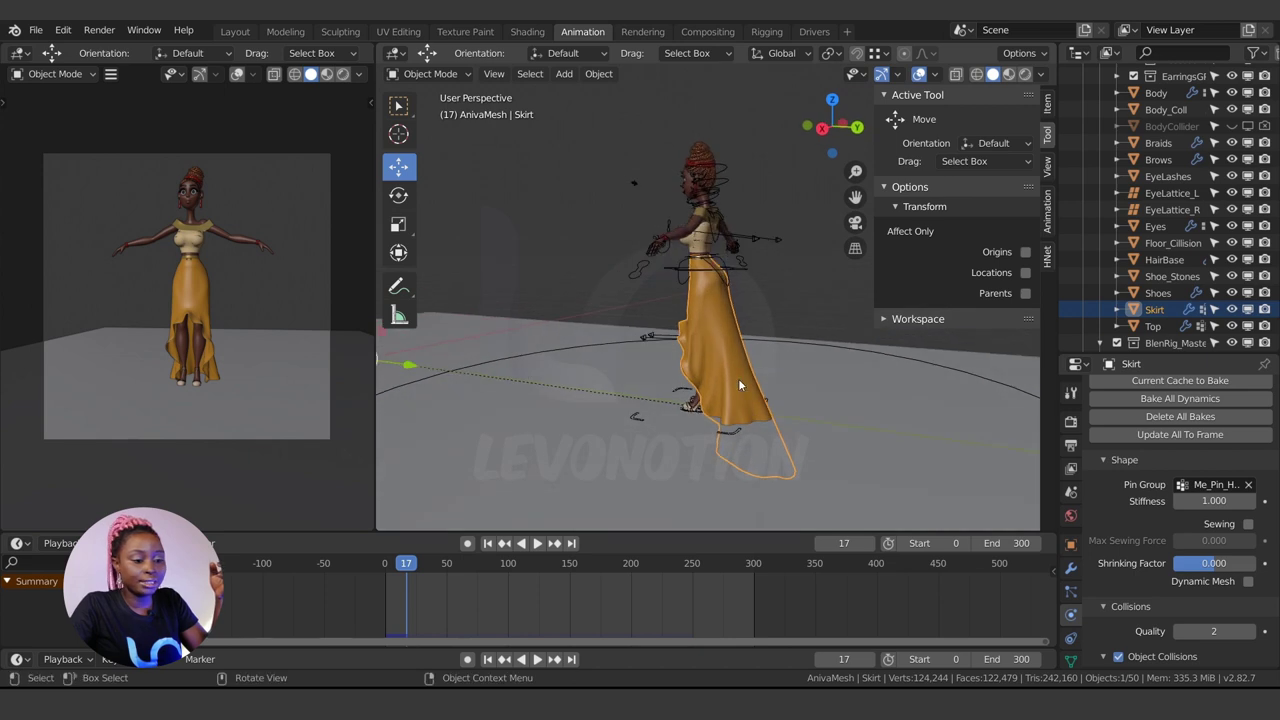
pyautogui.moveTo(739, 381); pyautogui.dragTo(804, 405, button='middle')
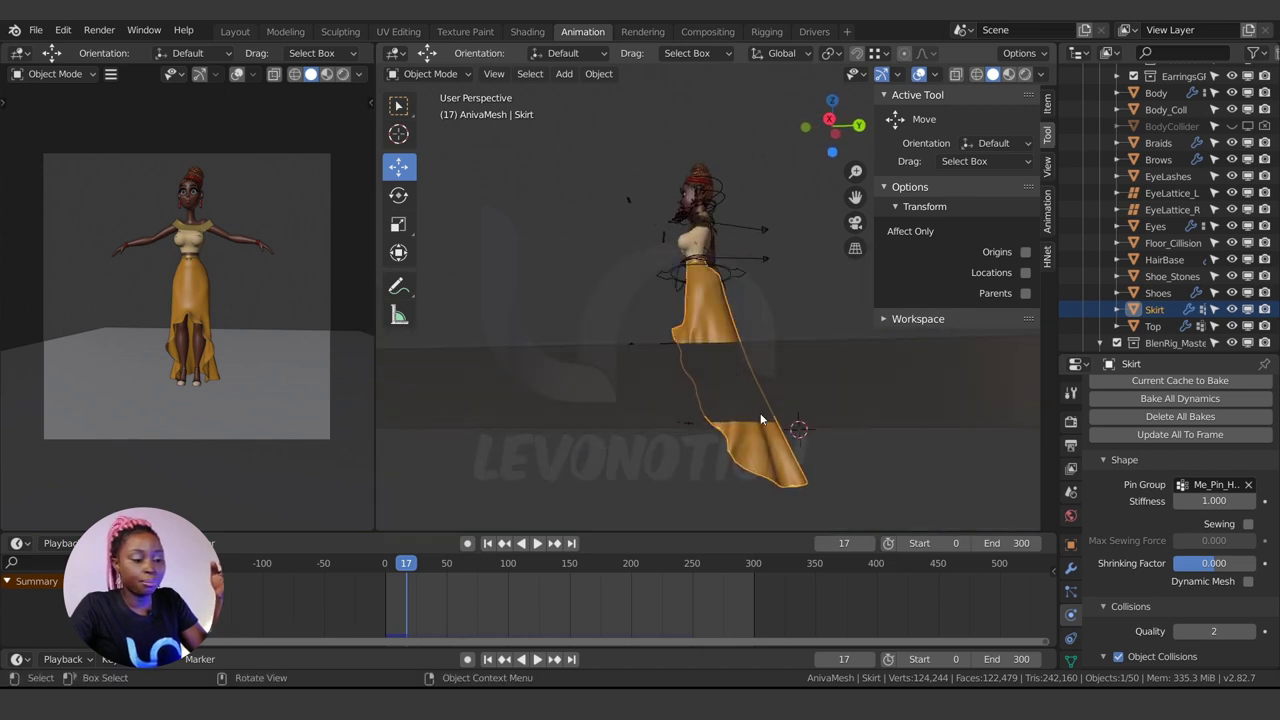
pyautogui.moveTo(693, 372); pyautogui.dragTo(624, 403, button='middle')
# Step: Enable Collision physics on Floor_Cillision with Thickness Outer 0.001, Inner 0.001 and Friction 10
pyautogui.scroll(-4, 624, 403)
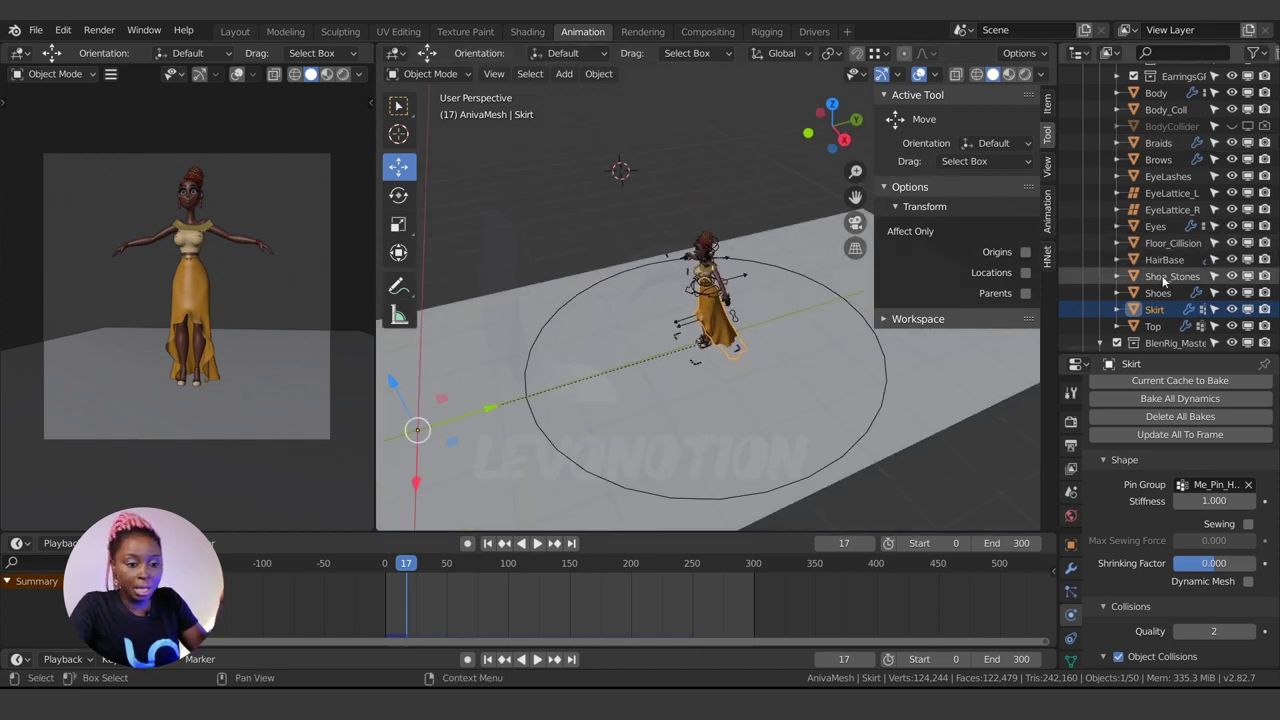
pyautogui.scroll(2, 1152, 325)
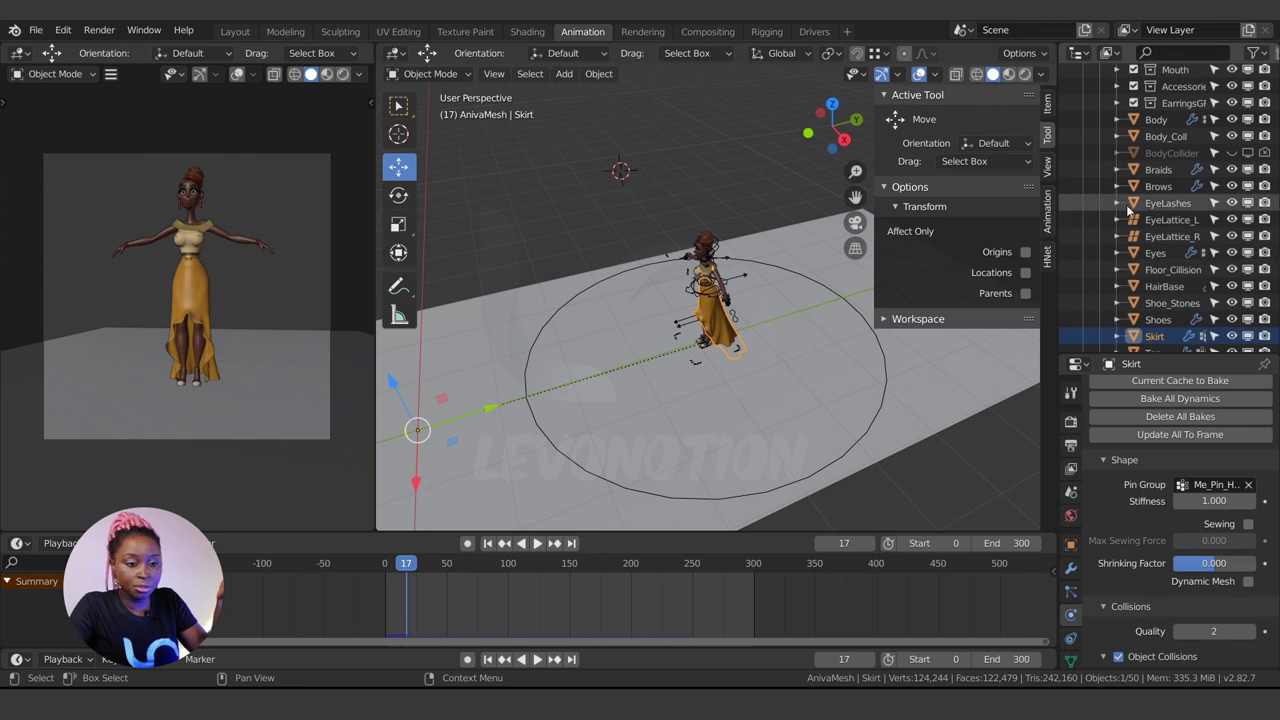
pyautogui.click(1179, 270)
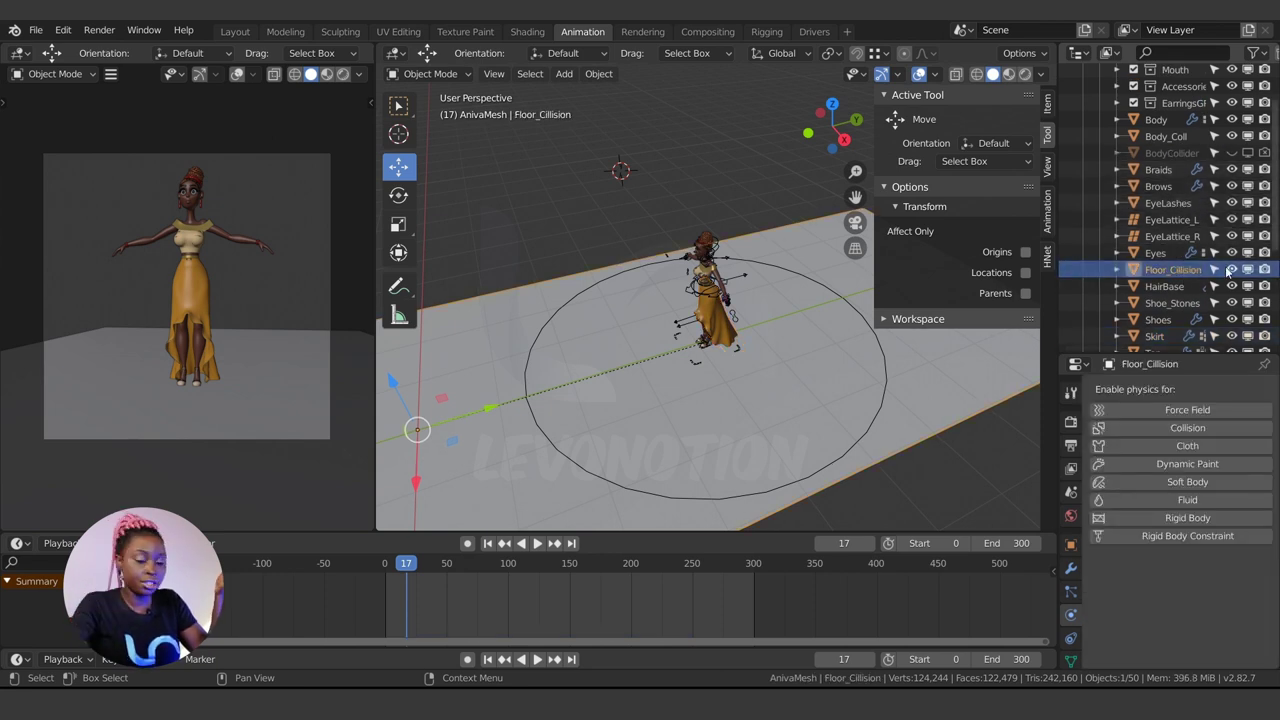
pyautogui.click(1158, 426)
pyautogui.scroll(-3, 1144, 574)
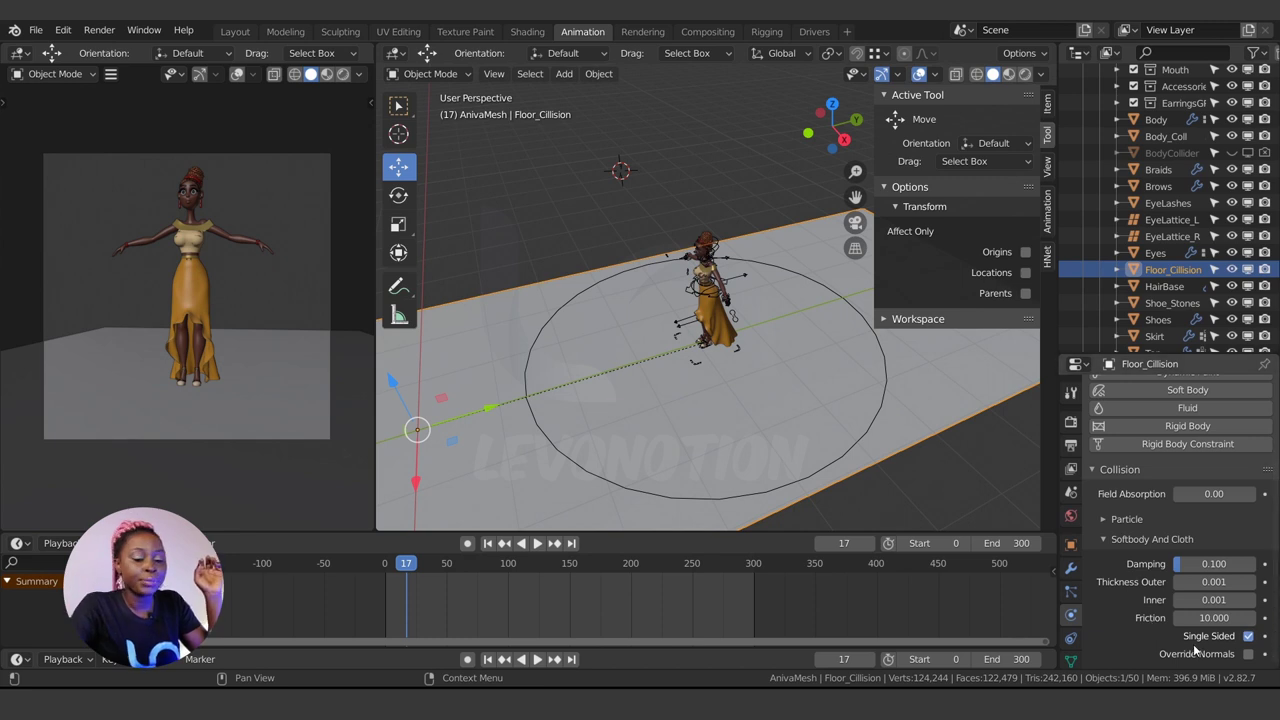
# Step: Select Body_Coll and review the Friction value in its cloth collision settings
pyautogui.scroll(4, 591, 342)
pyautogui.moveTo(591, 342); pyautogui.dragTo(712, 323, button='middle')
pyautogui.scroll(3, 677, 408)
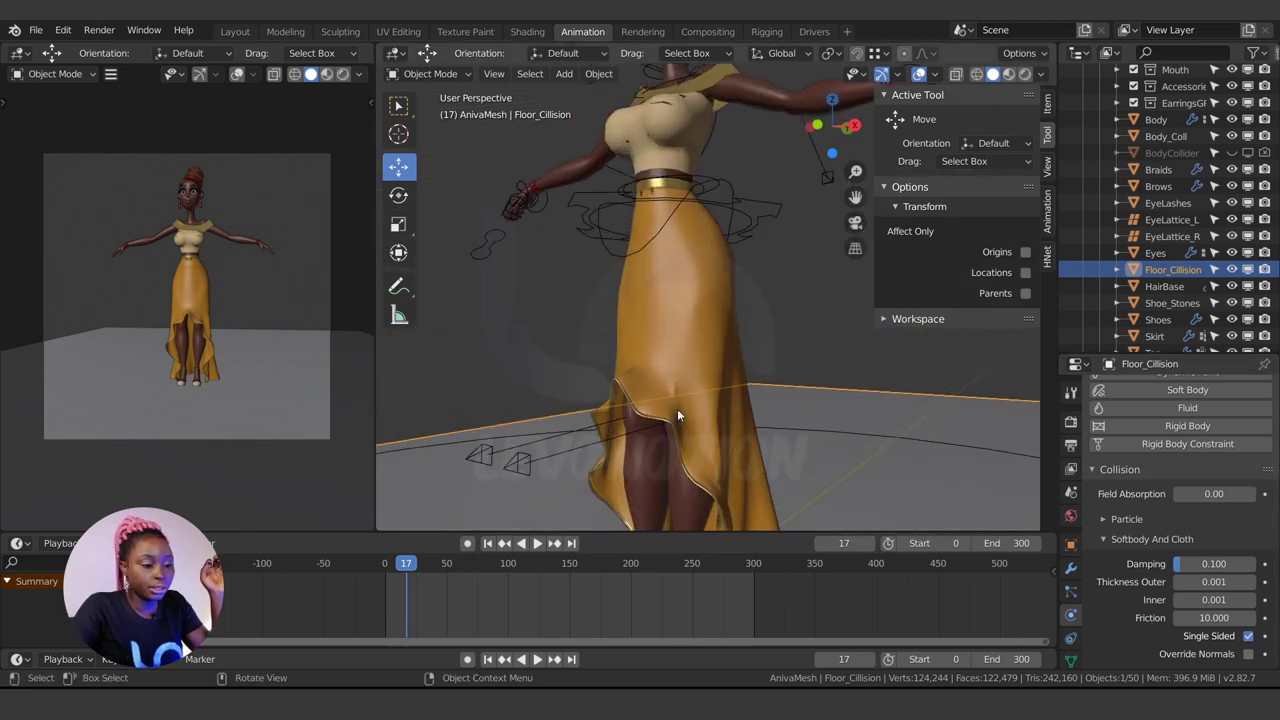
pyautogui.click(1170, 136)
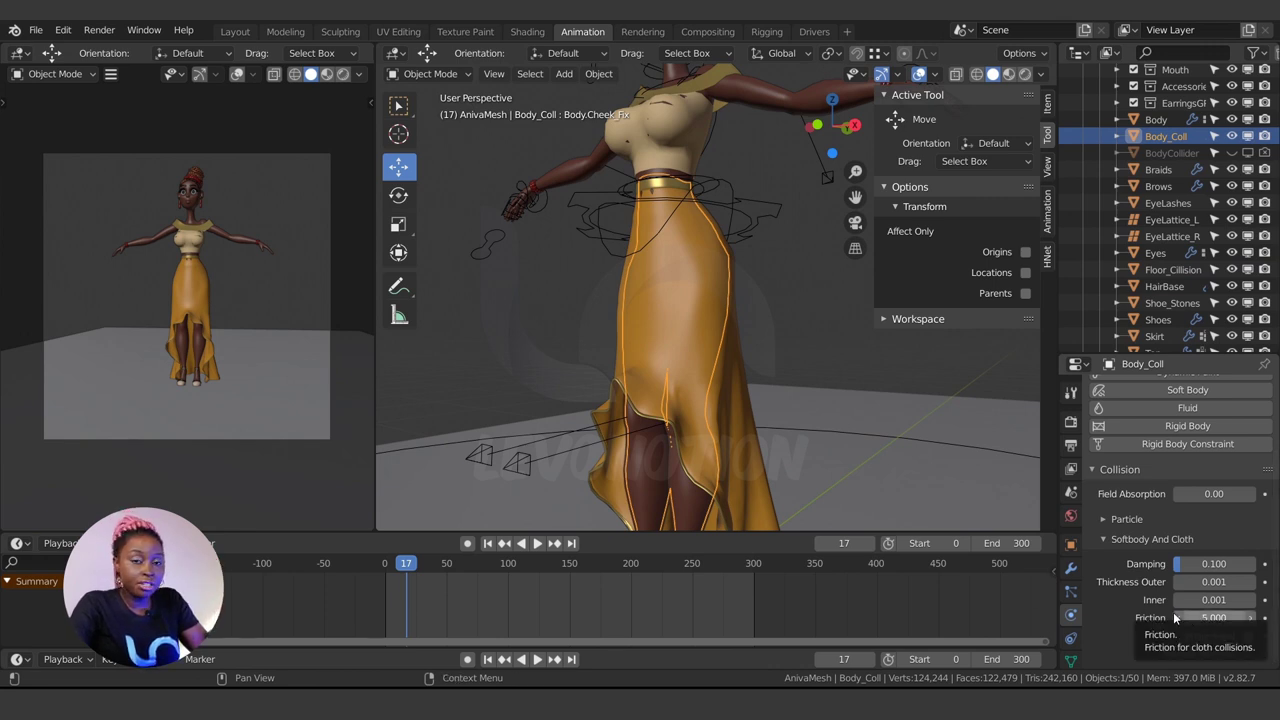
# Step: Replay the cloth simulation from the start up to frame 20 and watch the hem land on the floor
pyautogui.scroll(-5, 588, 369)
pyautogui.moveTo(728, 353); pyautogui.dragTo(394, 550, button='middle')
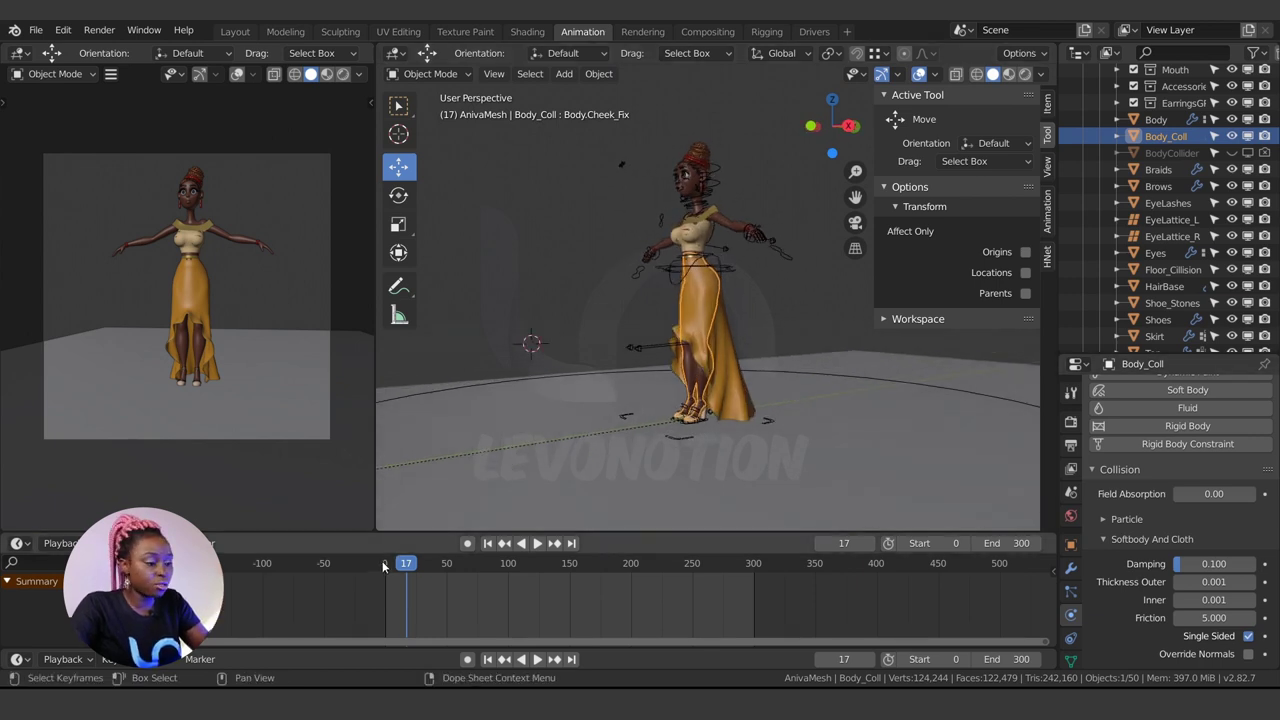
pyautogui.hotkey('shift', 'Left')
pyautogui.press('space')
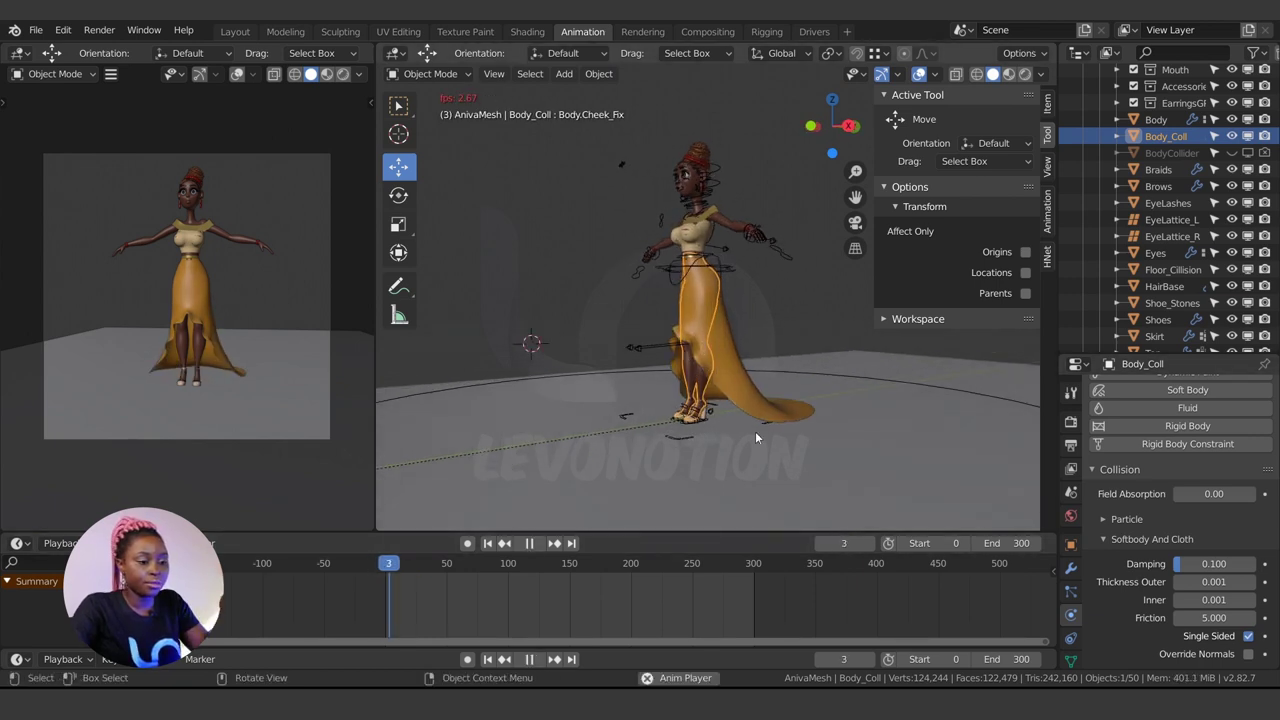
pyautogui.moveTo(734, 422); pyautogui.dragTo(765, 418, button='middle')
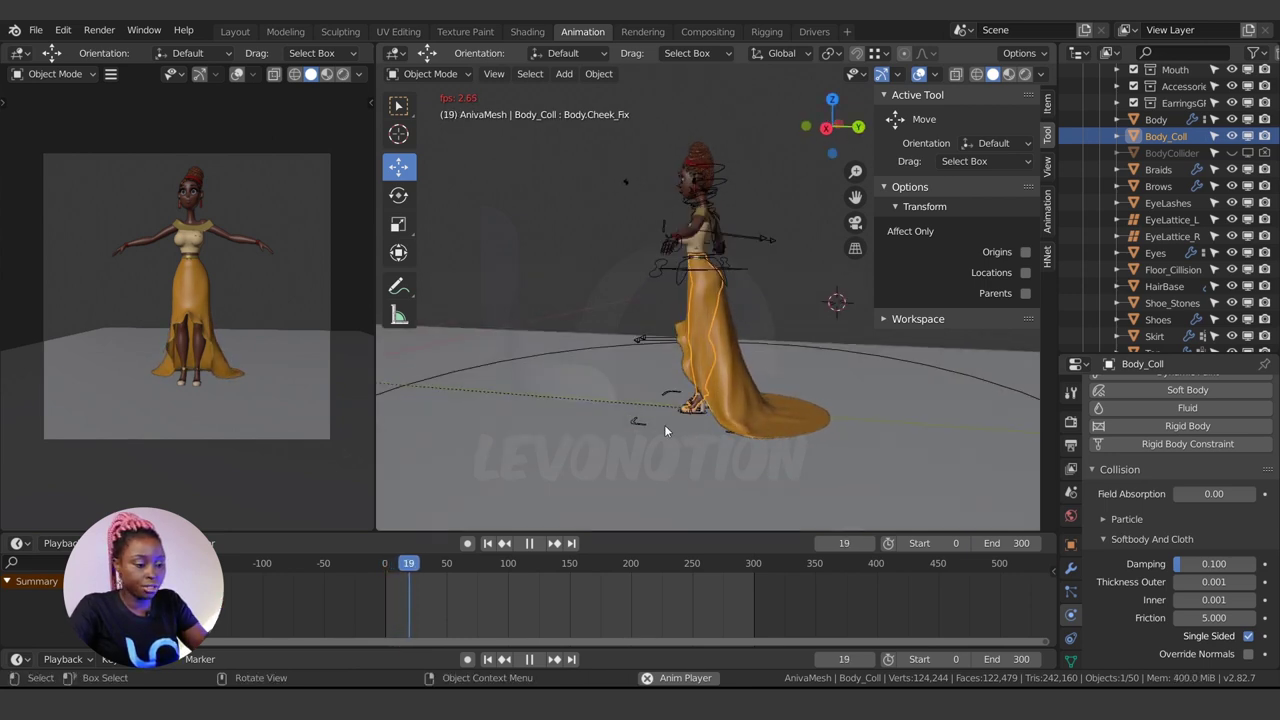
pyautogui.press('space')
# Step: Show the lower skirt and shoes in a right orthographic wireframe view
pyautogui.moveTo(648, 437); pyautogui.dragTo(728, 392, button='middle')
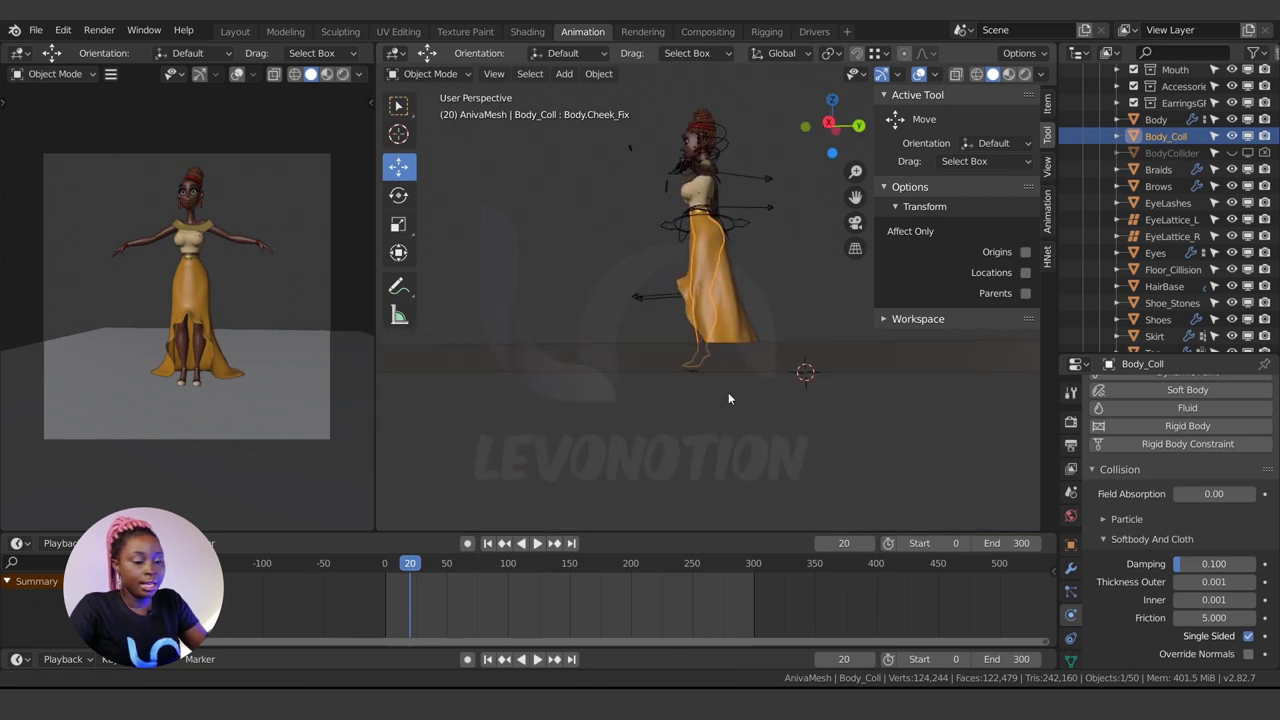
pyautogui.press('KP_3')
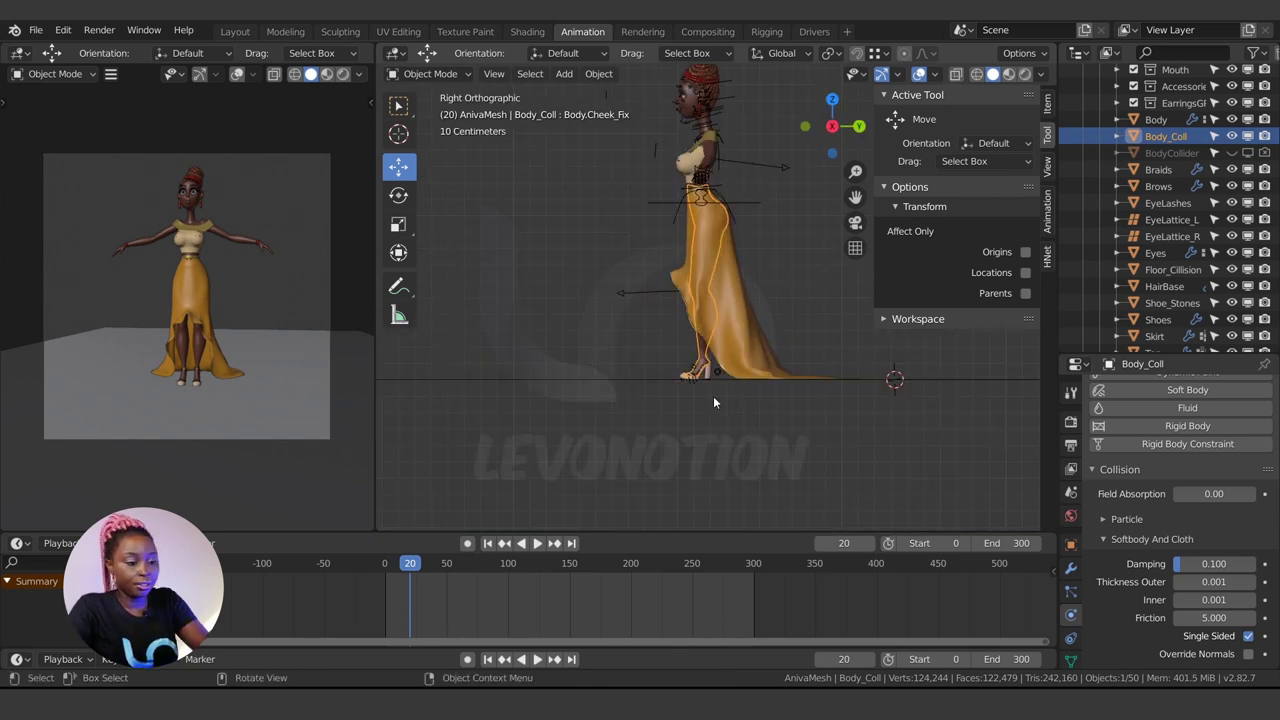
pyautogui.hotkey('shift', 'z')
pyautogui.scroll(2, 713, 400)
pyautogui.keyDown('shift'); pyautogui.moveTo(703, 440); pyautogui.dragTo(683, 358, button='middle'); pyautogui.keyUp('shift')
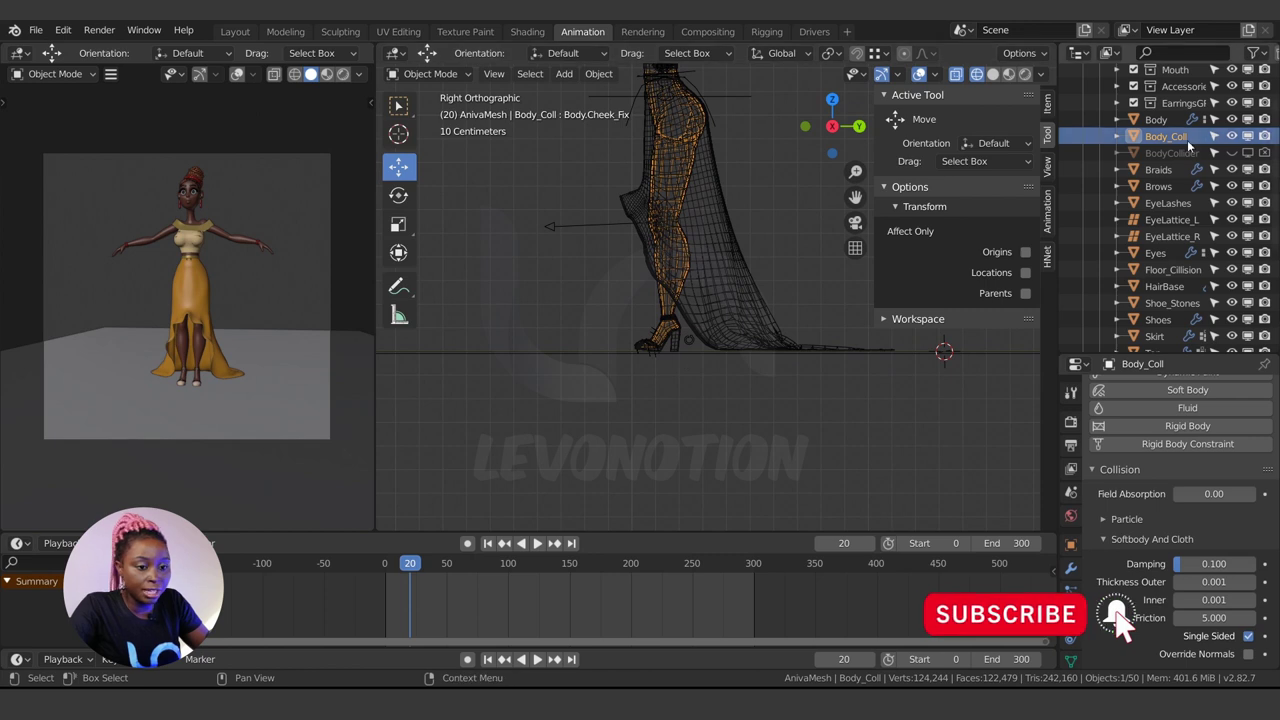
# Step: Select Floor_Cillision and compare its height closely with the shoe soles and the skirt's trailing hem
pyautogui.click(1174, 271)
pyautogui.scroll(2, 613, 420)
pyautogui.scroll(1, 650, 400)
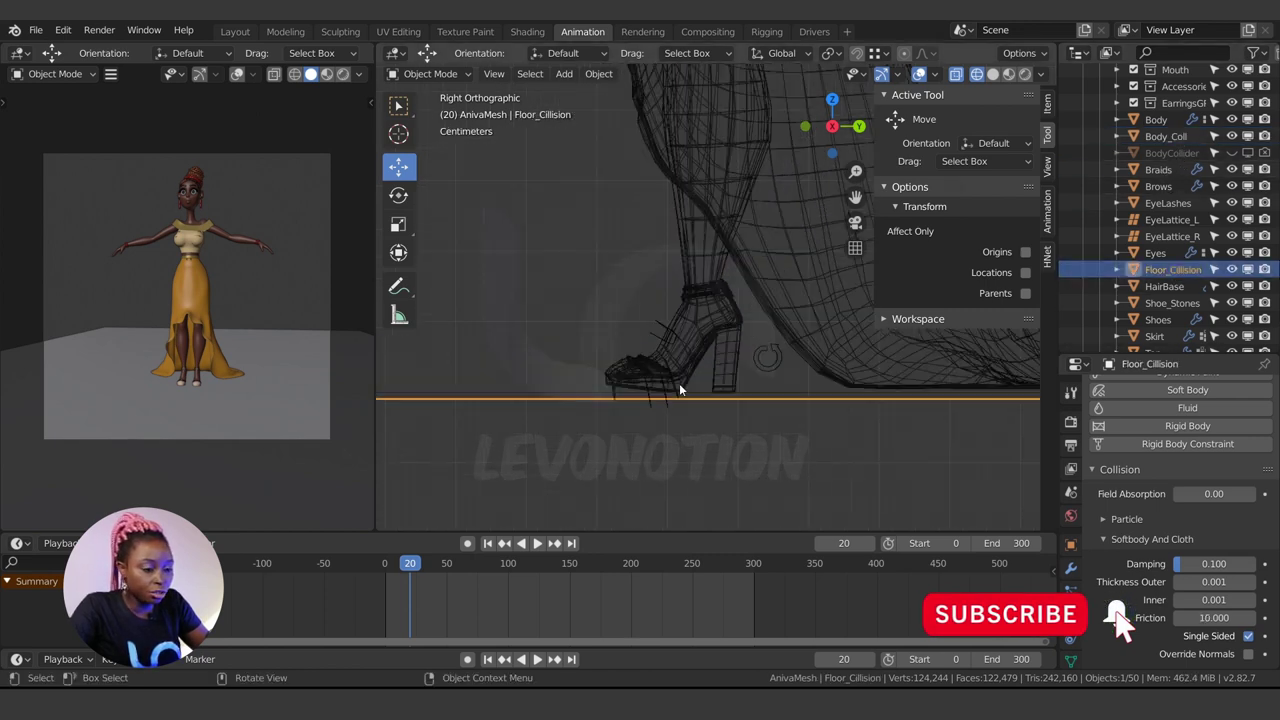
pyautogui.scroll(2, 679, 383)
pyautogui.keyDown('shift'); pyautogui.moveTo(764, 450); pyautogui.dragTo(684, 408, button='middle'); pyautogui.keyUp('shift')
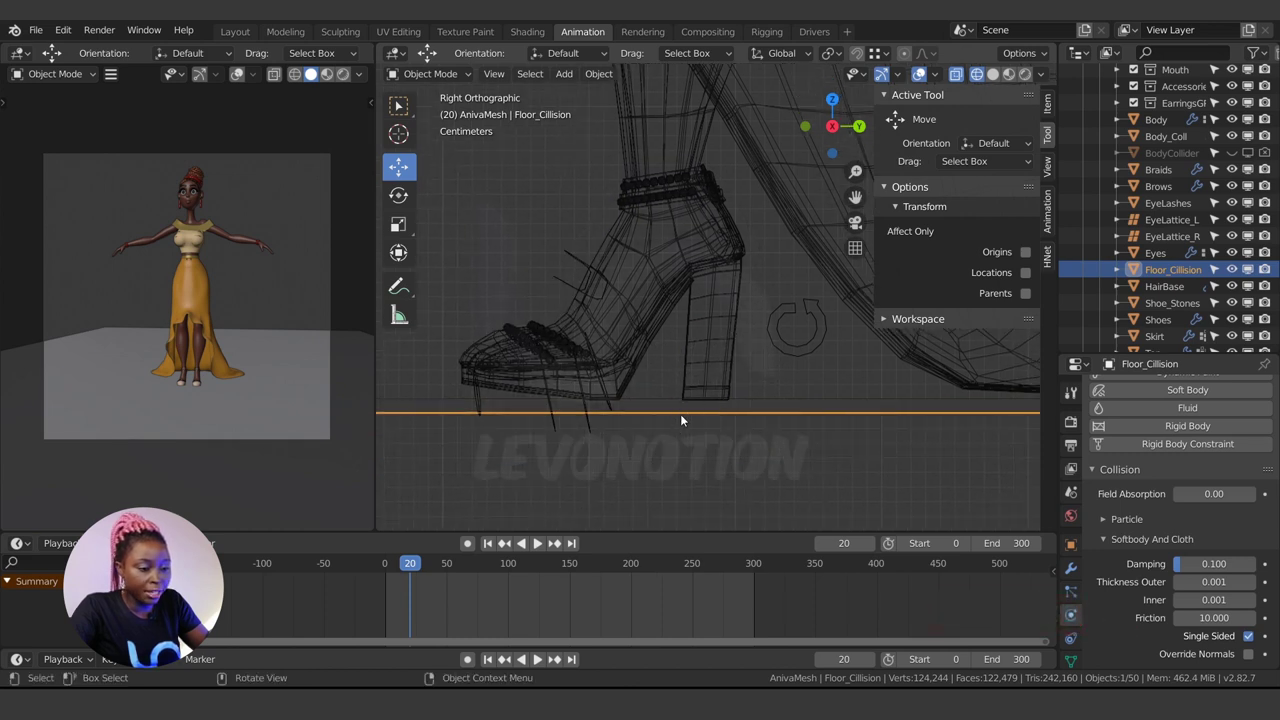
pyautogui.scroll(-2, 906, 420)
pyautogui.scroll(3, 751, 428)
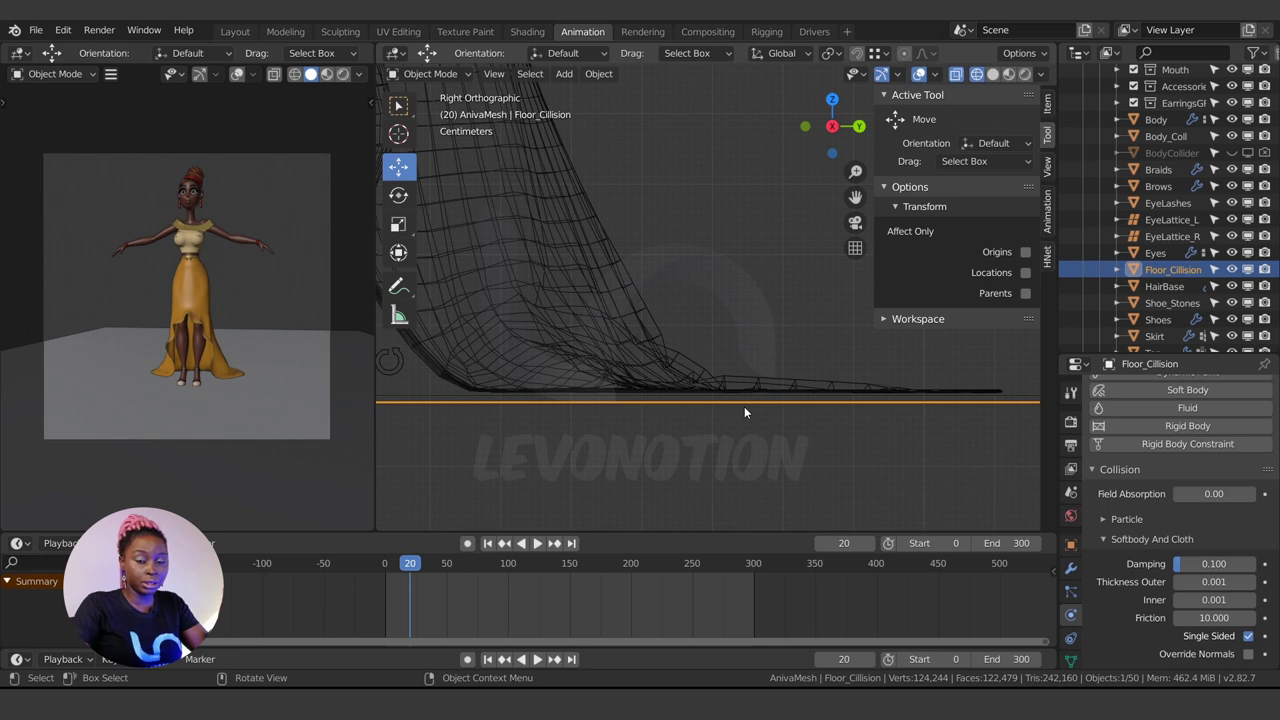
pyautogui.scroll(-1, 744, 406)
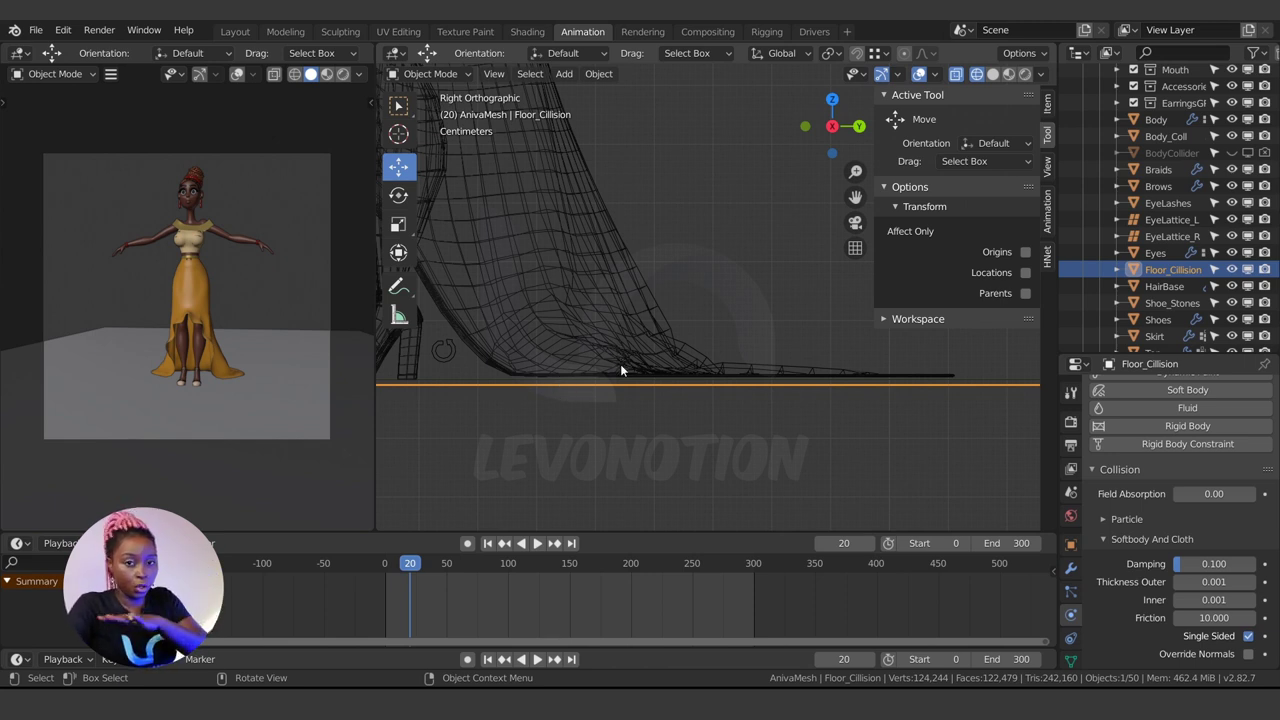
# Step: Move Floor_Cillision down by about 0.002 m
pyautogui.hotkey('ctrl', 'z')
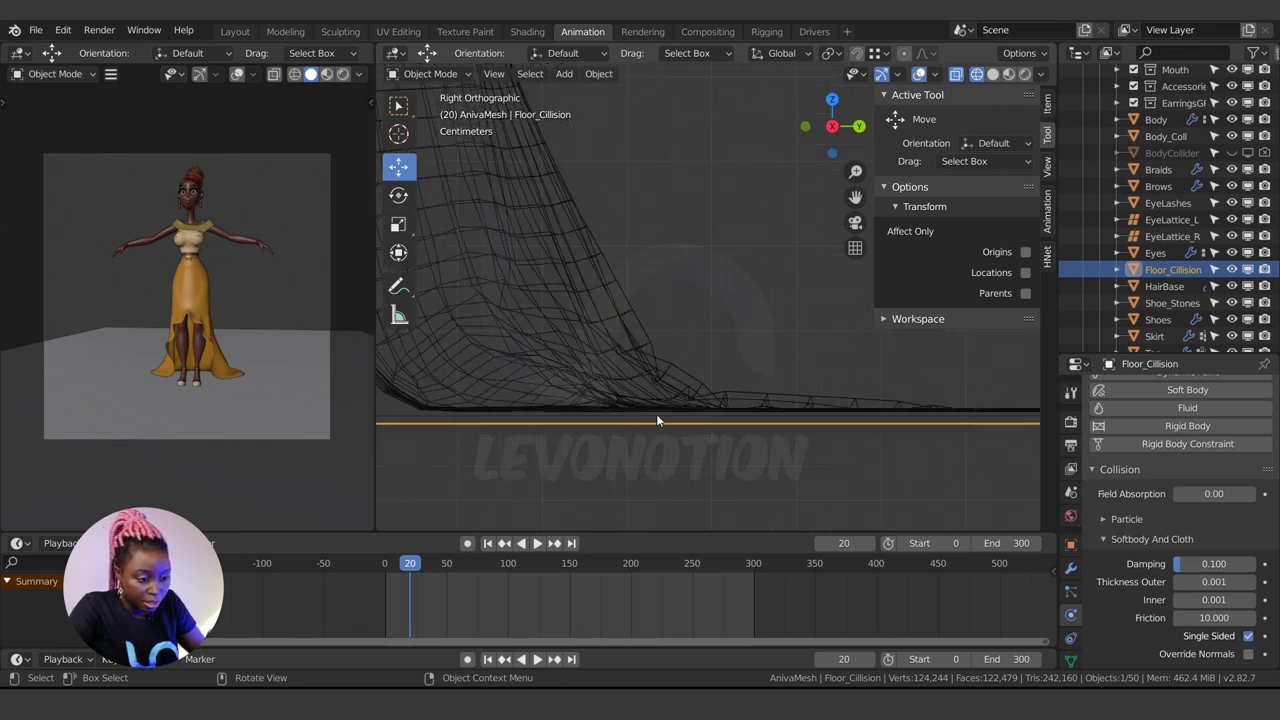
pyautogui.press('g')
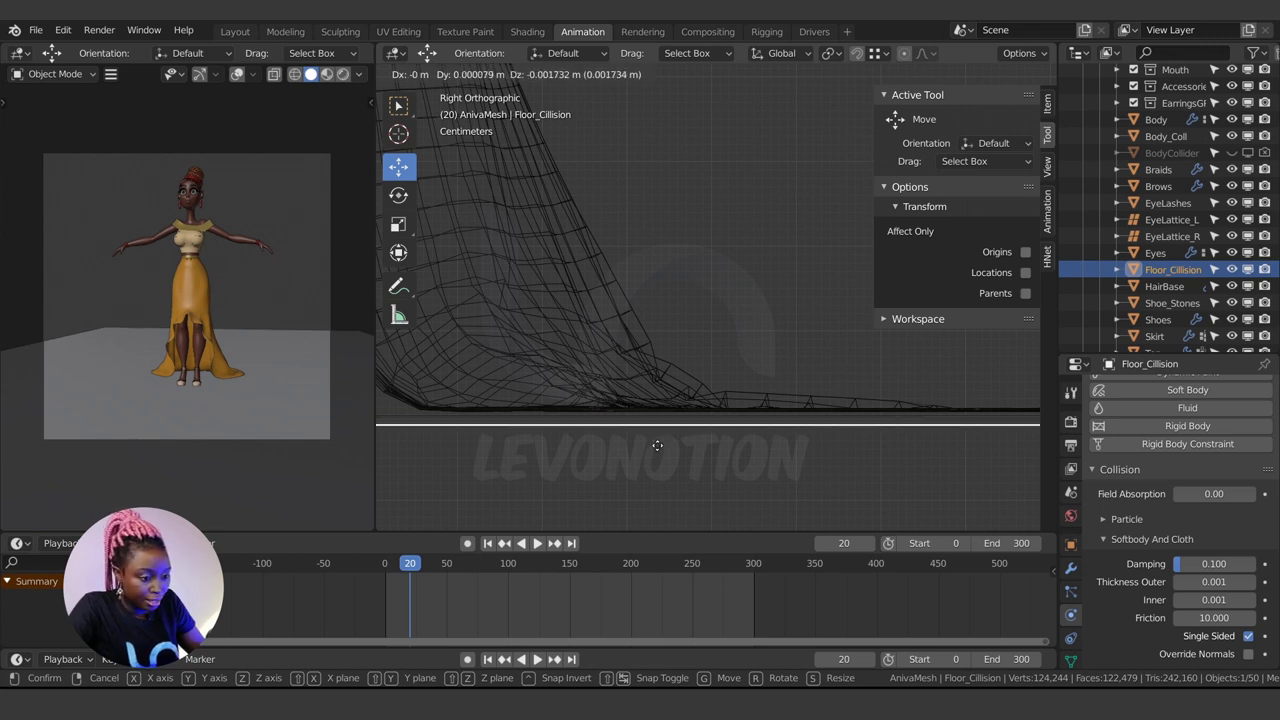
pyautogui.click(657, 451)
# Step: Replay the simulation from frame -1 to frame 11 in the side wireframe view, checking the hem's contact with the lowered floor
pyautogui.click(384, 564)
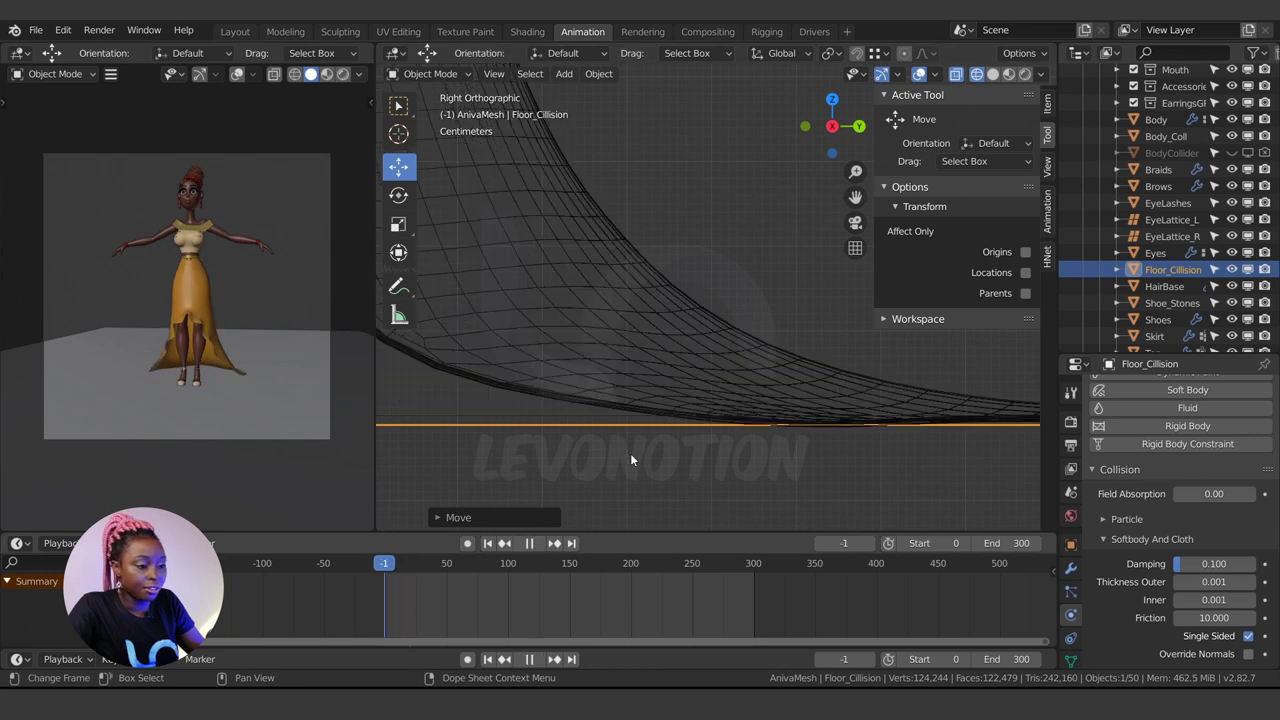
pyautogui.press('space')
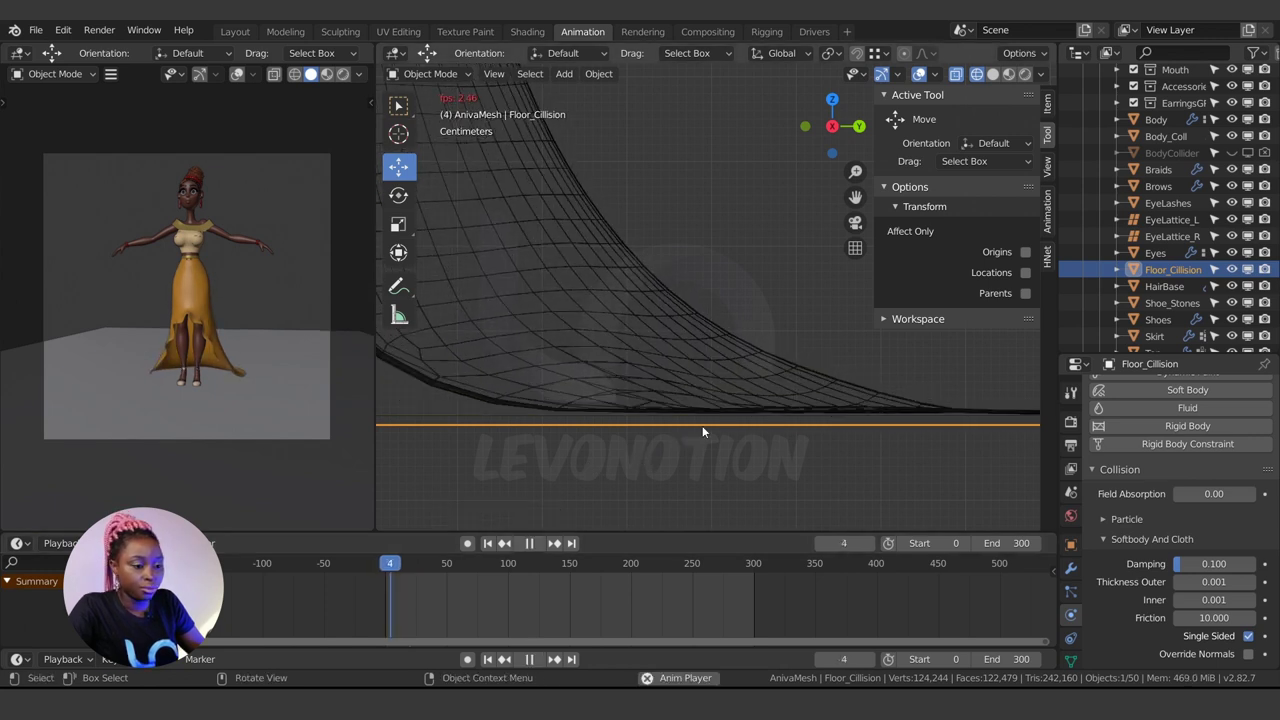
pyautogui.press('space')
pyautogui.press('space')
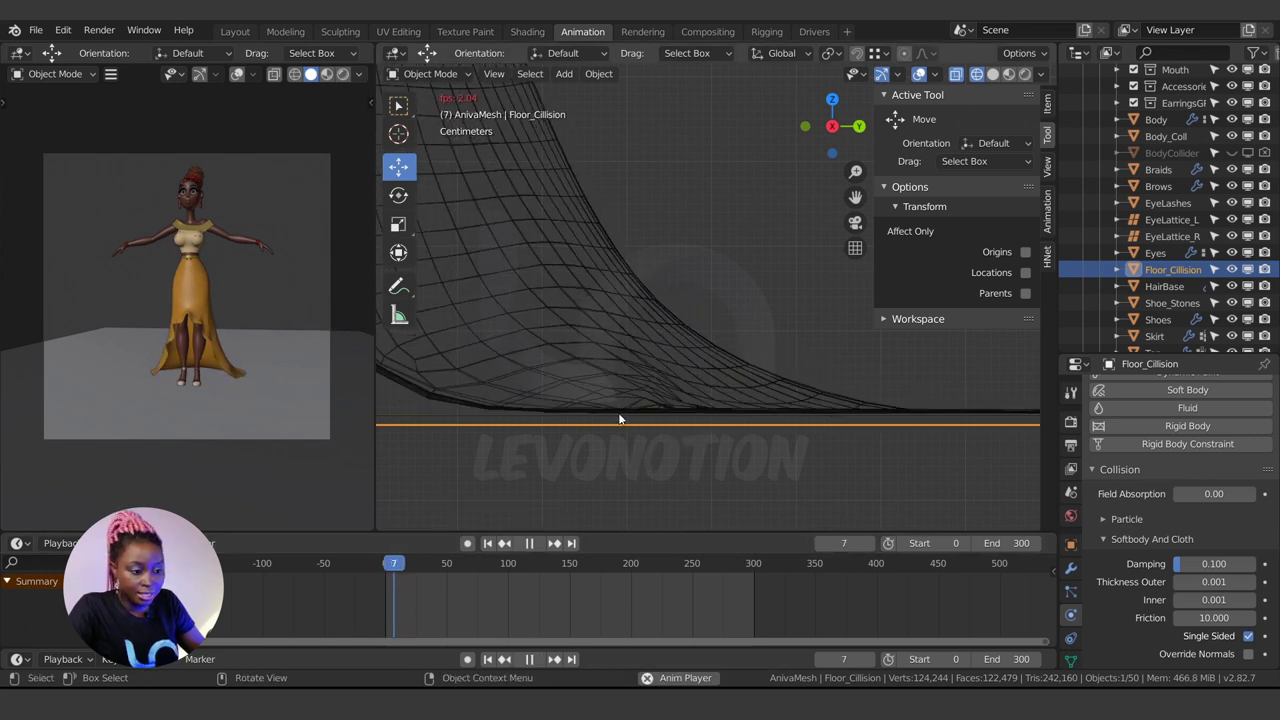
pyautogui.press('space')
pyautogui.press('KP_3')
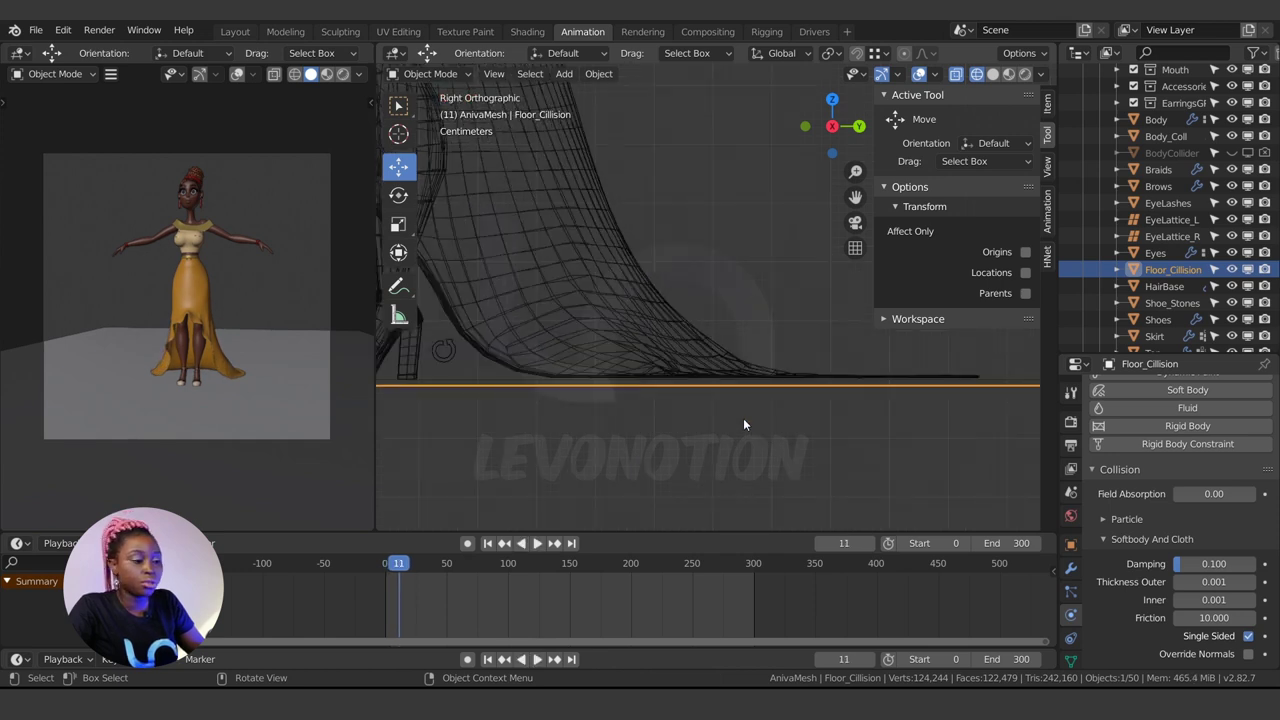
# Step: Return to a solid-shaded perspective view of the whole character and save the file
pyautogui.moveTo(556, 356); pyautogui.dragTo(642, 380, button='middle')
pyautogui.scroll(-3, 643, 380)
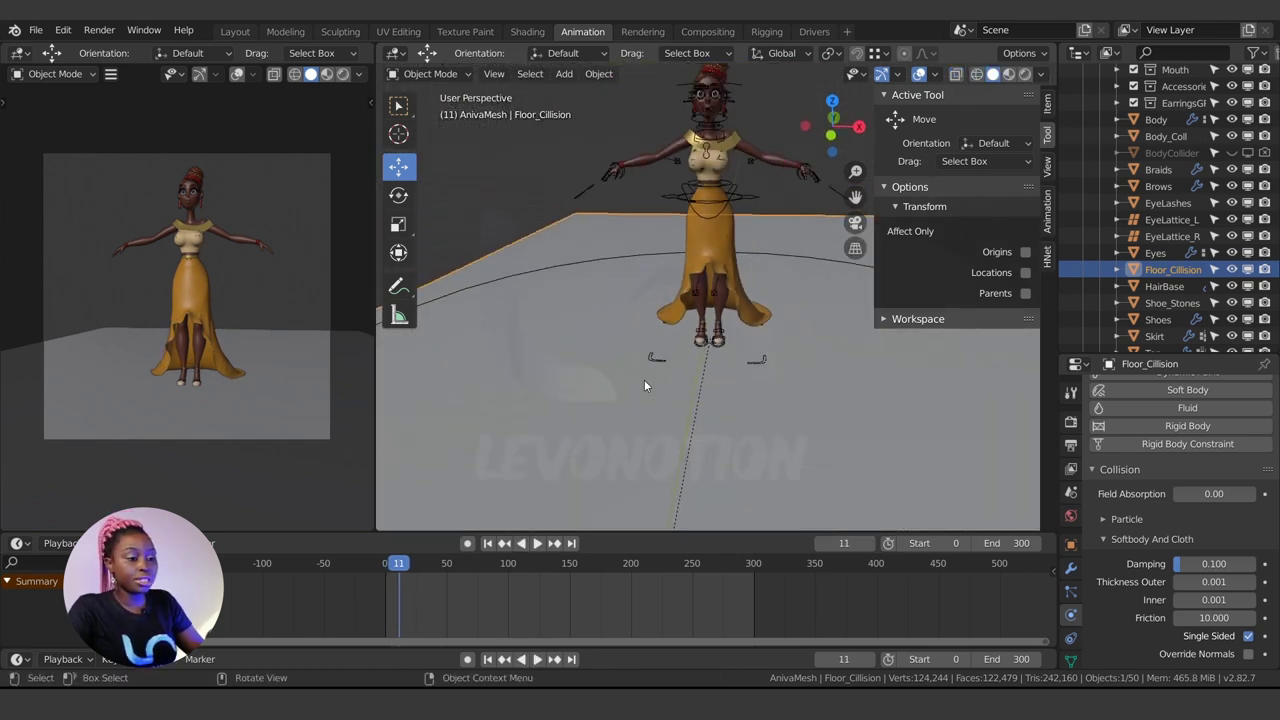
pyautogui.hotkey('ctrl', 's')
# Step: Replay the simulation from frame -2 to about frame 17, checking how the skirt settles on the floor
pyautogui.keyDown('shift'); pyautogui.moveTo(700, 265); pyautogui.dragTo(671, 404, button='middle'); pyautogui.keyUp('shift')
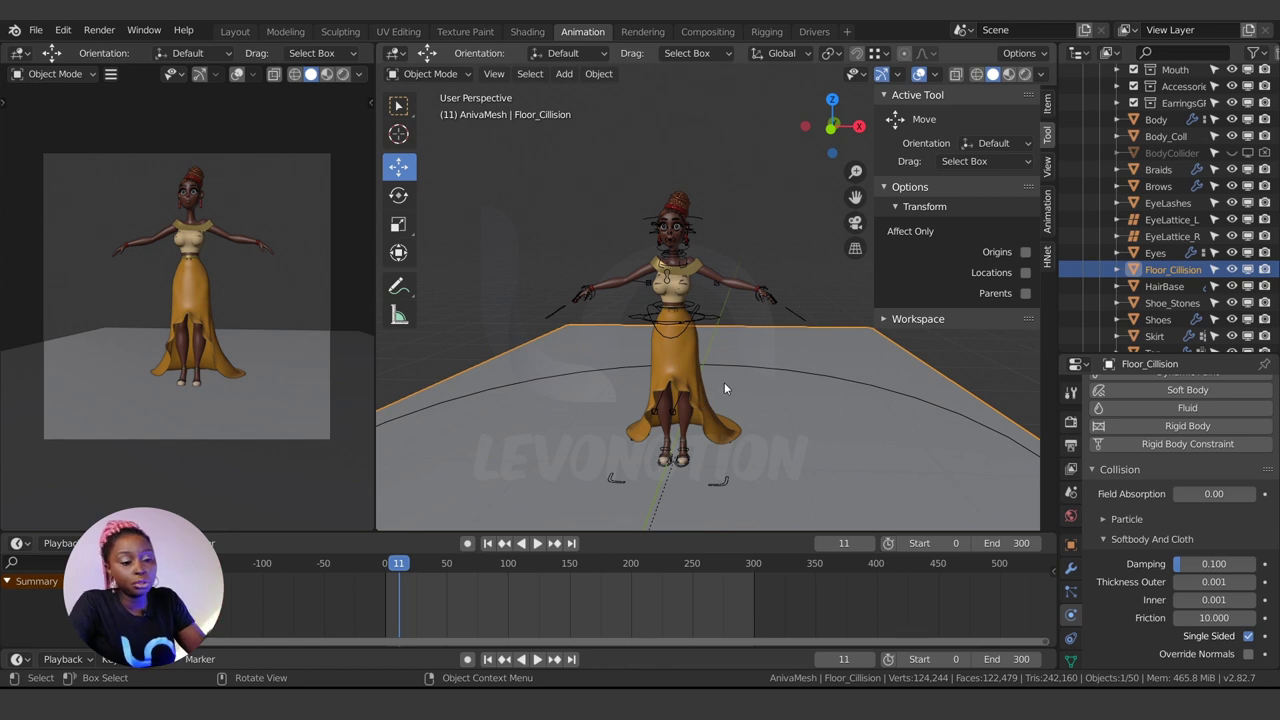
pyautogui.moveTo(760, 390); pyautogui.dragTo(734, 377, button='middle')
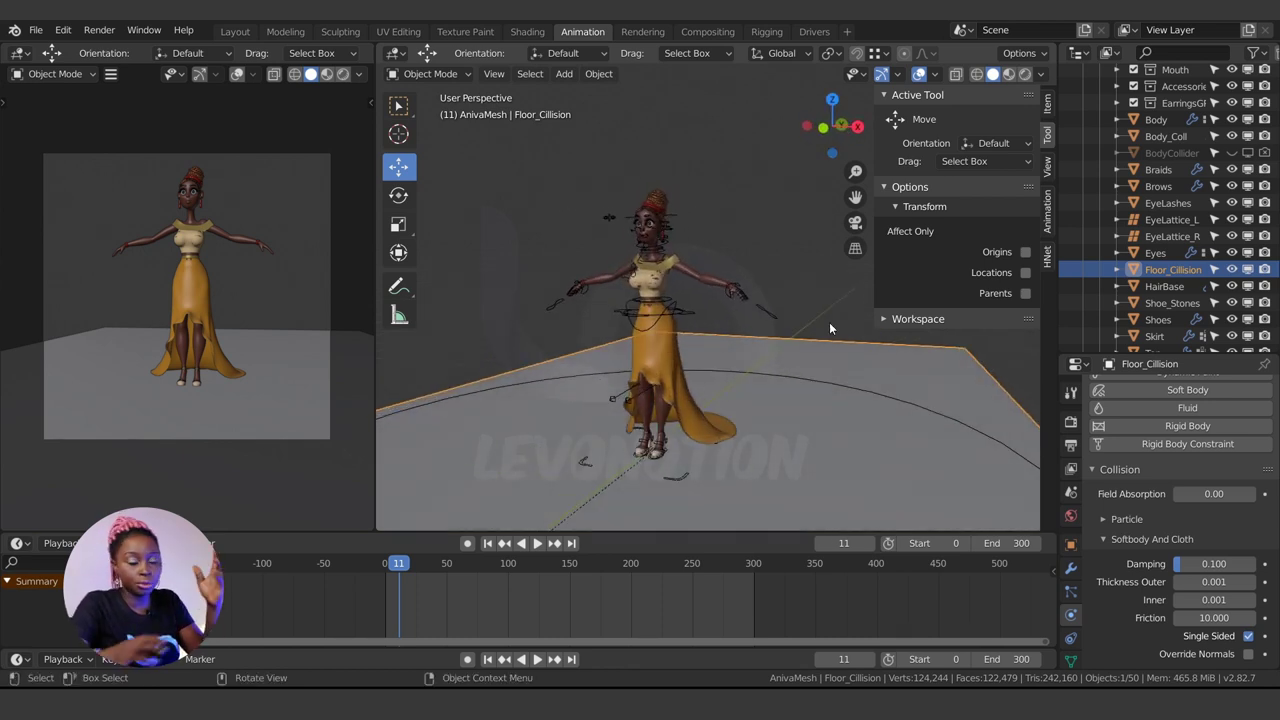
pyautogui.moveTo(630, 357); pyautogui.dragTo(679, 362, button='middle')
pyautogui.click(388, 562)
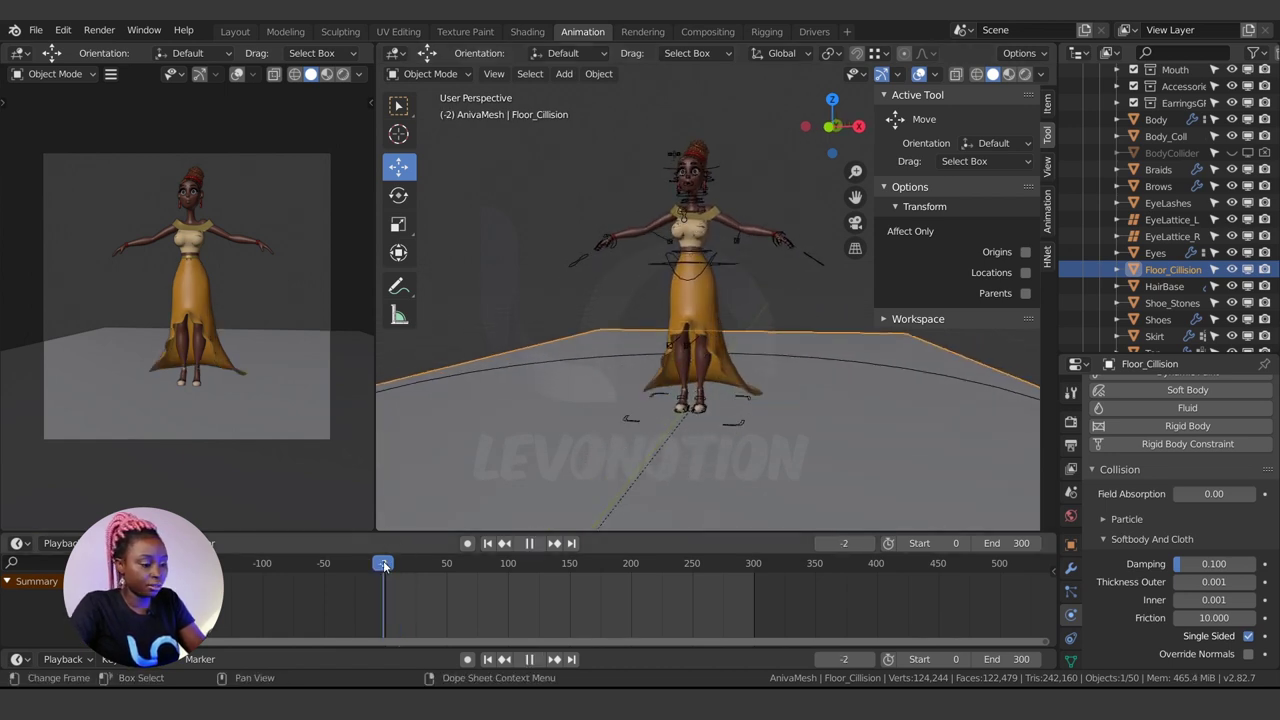
pyautogui.press('space')
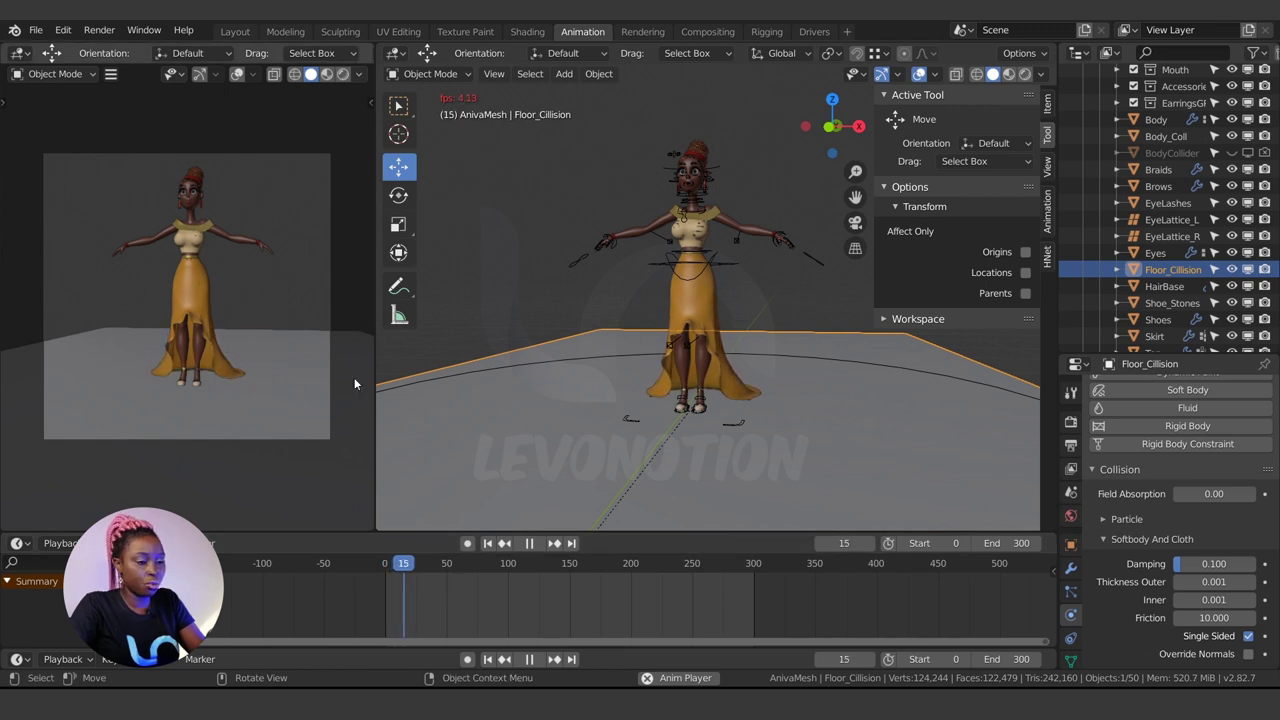
pyautogui.press('space')
# Step: Select the Skirt and set its cloth Quality Steps to 20
pyautogui.click(696, 295)
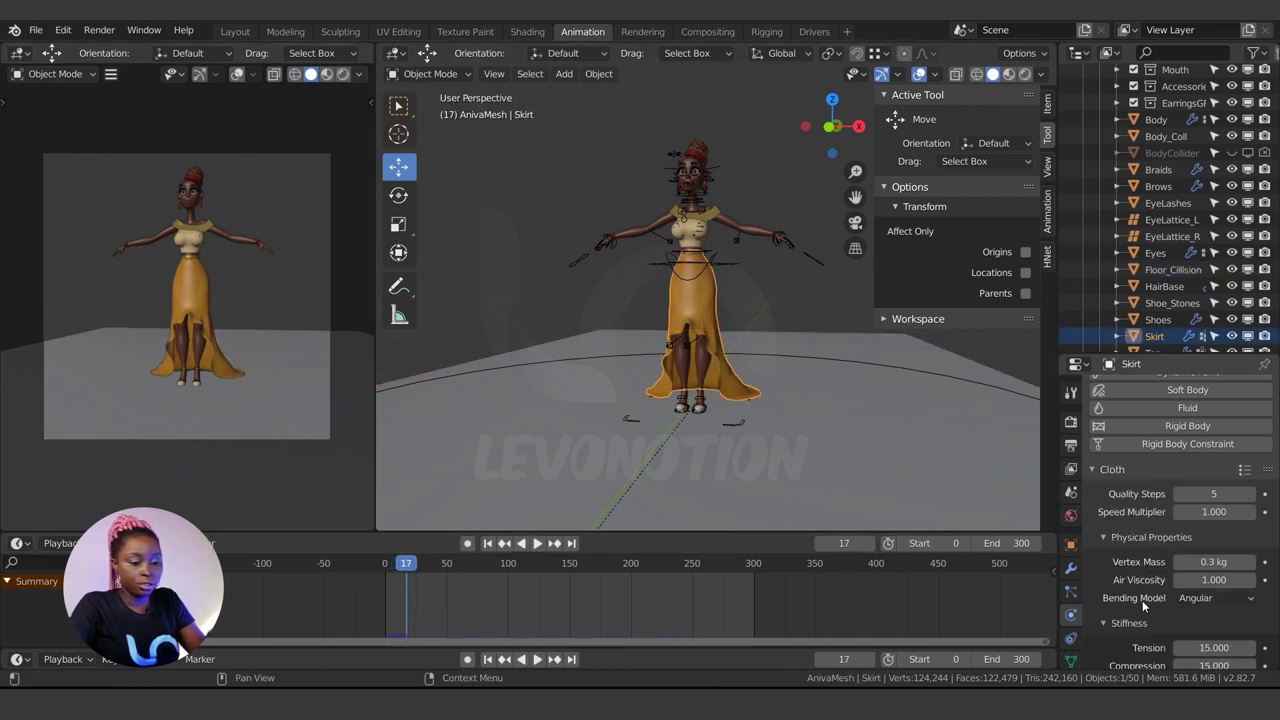
pyautogui.scroll(-2, 1155, 595)
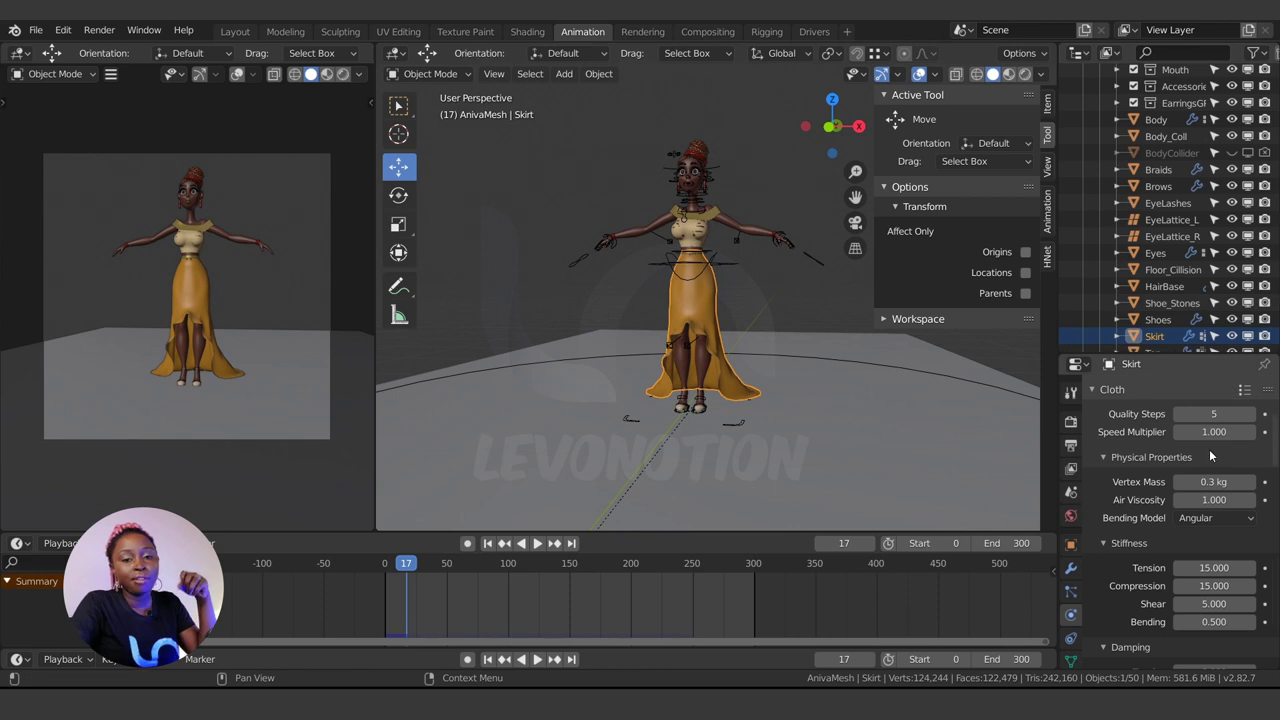
pyautogui.click(1210, 413)
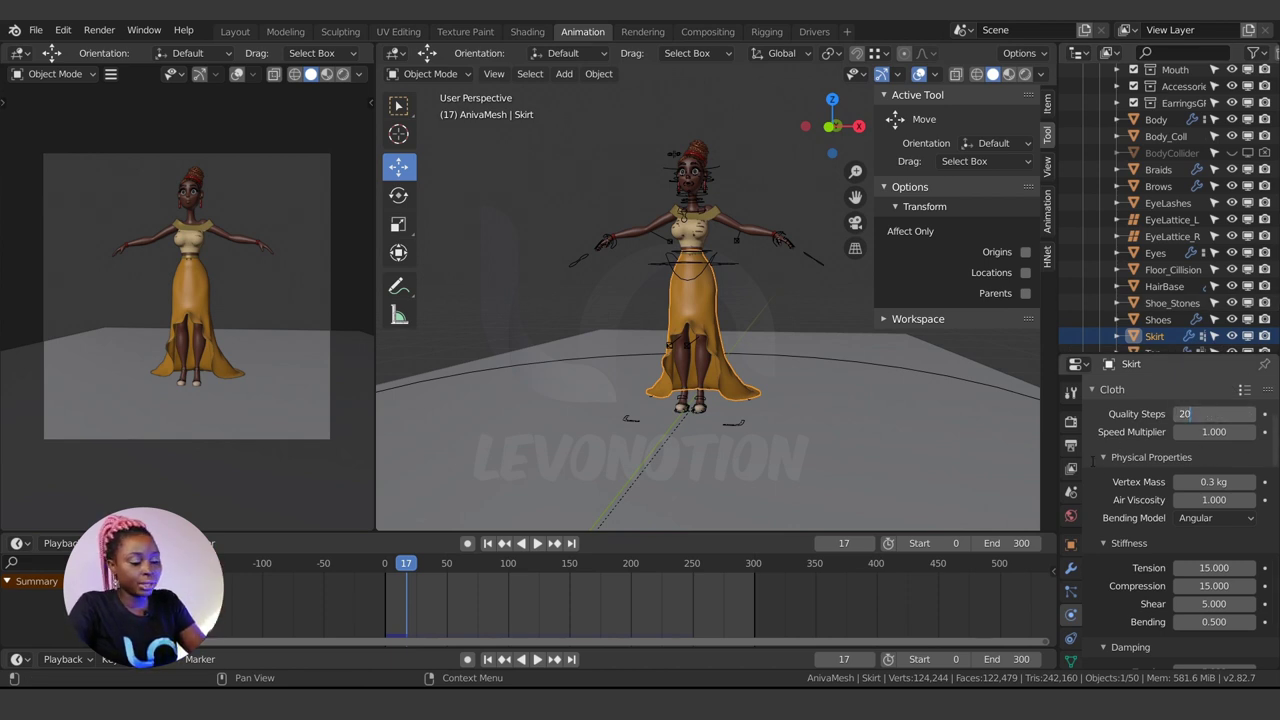
pyautogui.press('Return')
# Step: Set the skirt's Bending stiffness to 1 in its cloth physics settings
pyautogui.scroll(-2, 1200, 540)
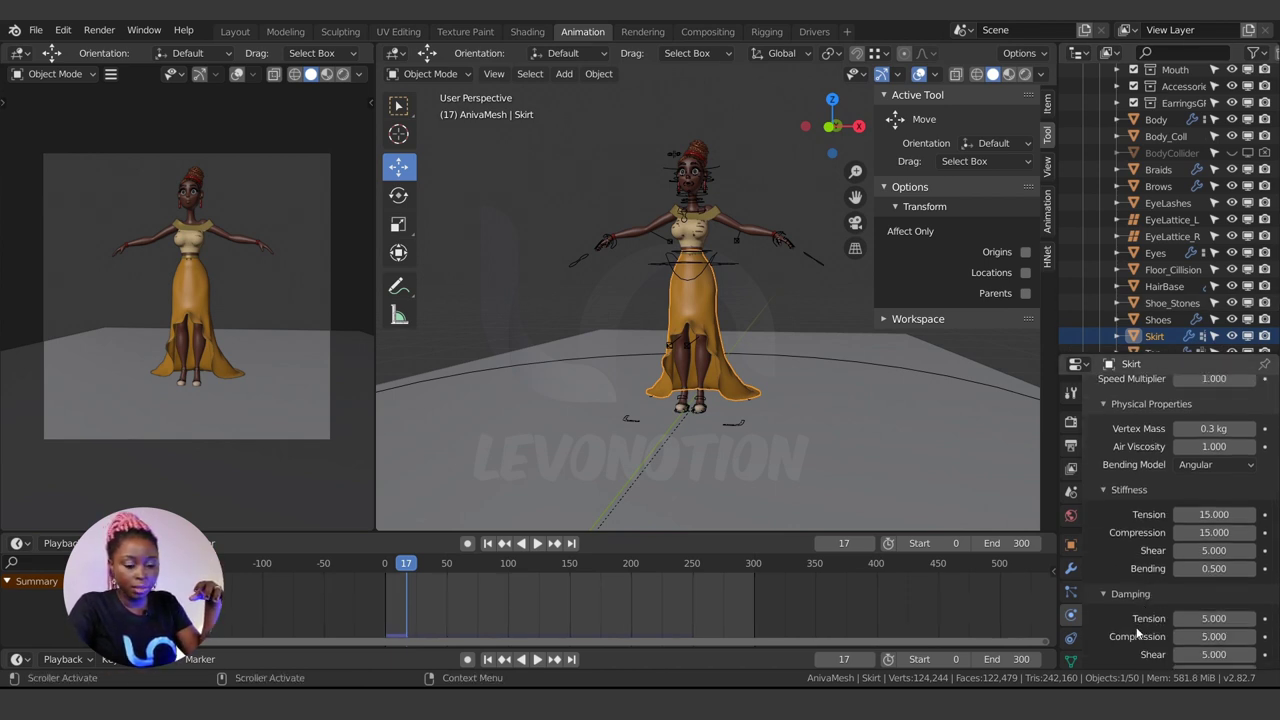
pyautogui.click(1209, 569)
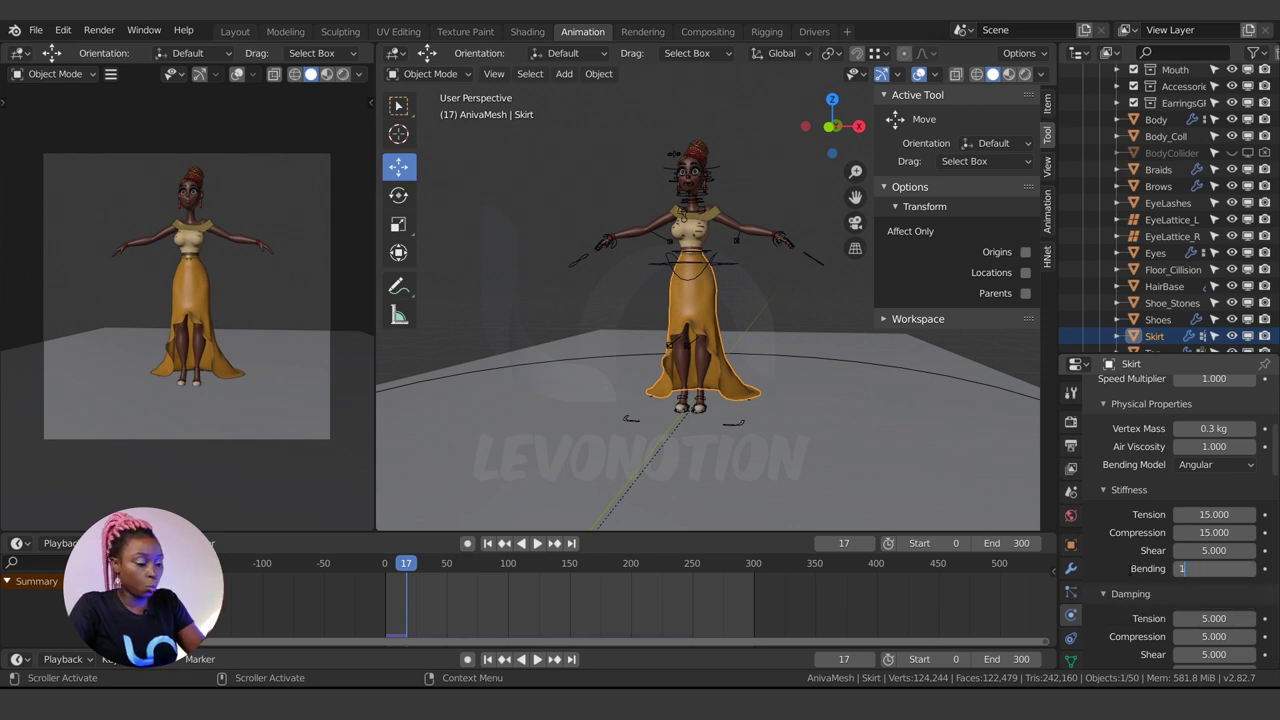
pyautogui.write('1')
pyautogui.press('Return')
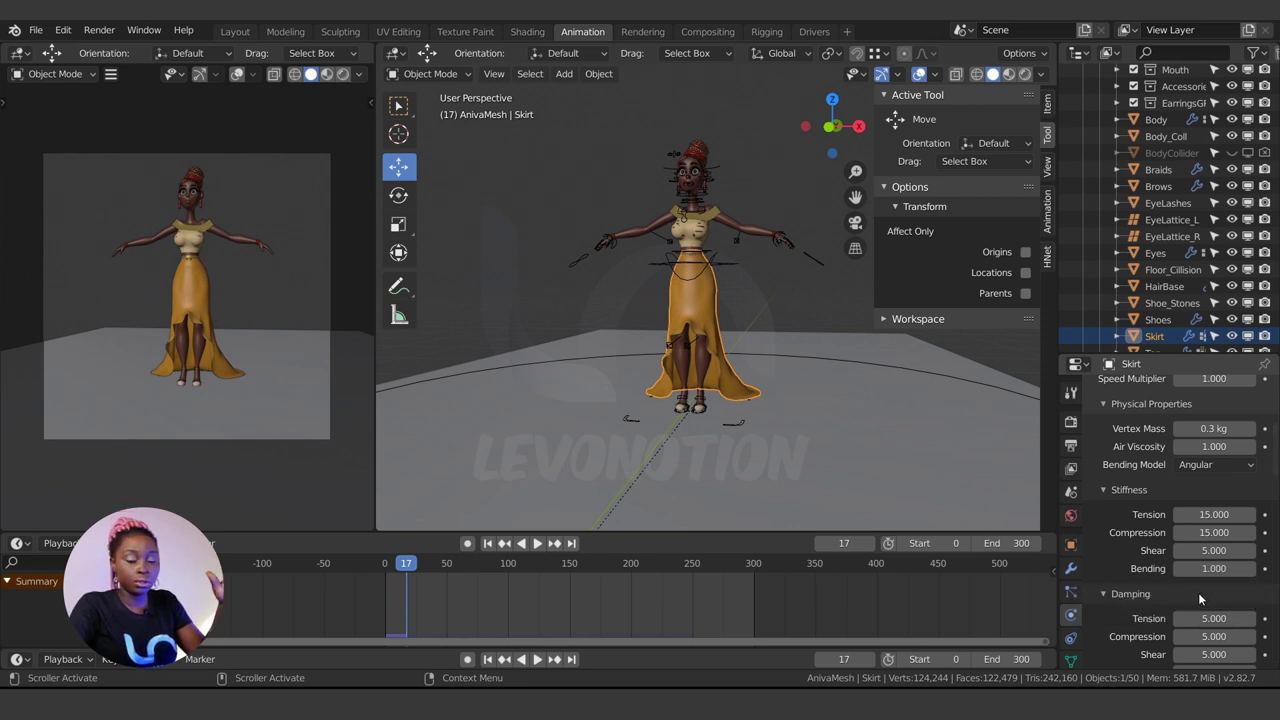
# Step: Review the skirt's remaining cloth settings, replay the simulation from its first frames to frame 9, and save the file
pyautogui.scroll(-2, 1200, 598)
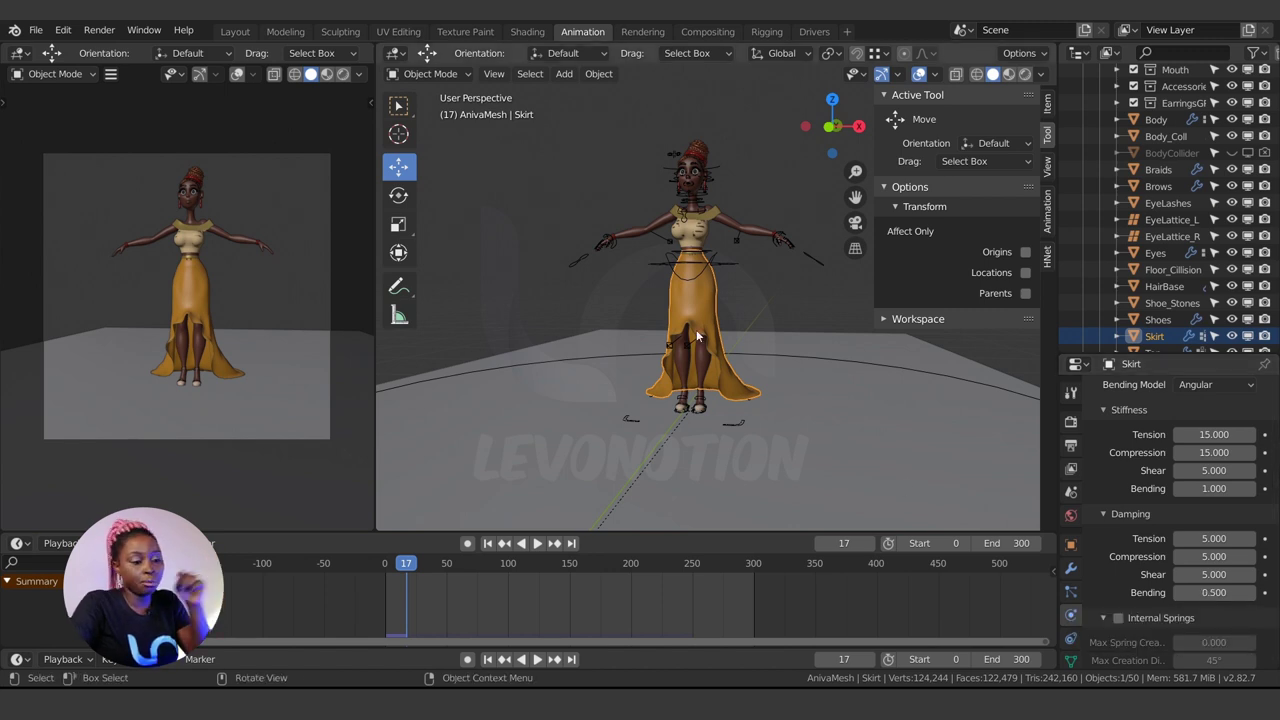
pyautogui.scroll(6, 1210, 495)
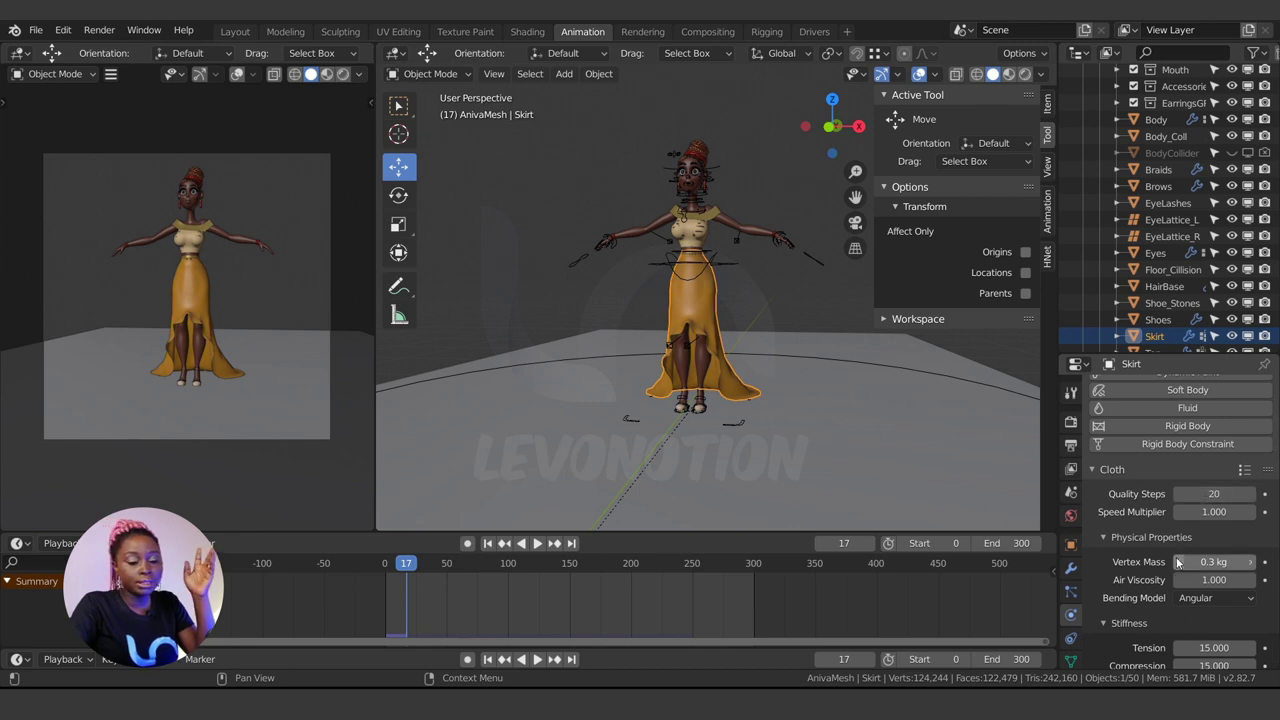
pyautogui.scroll(-5, 1165, 561)
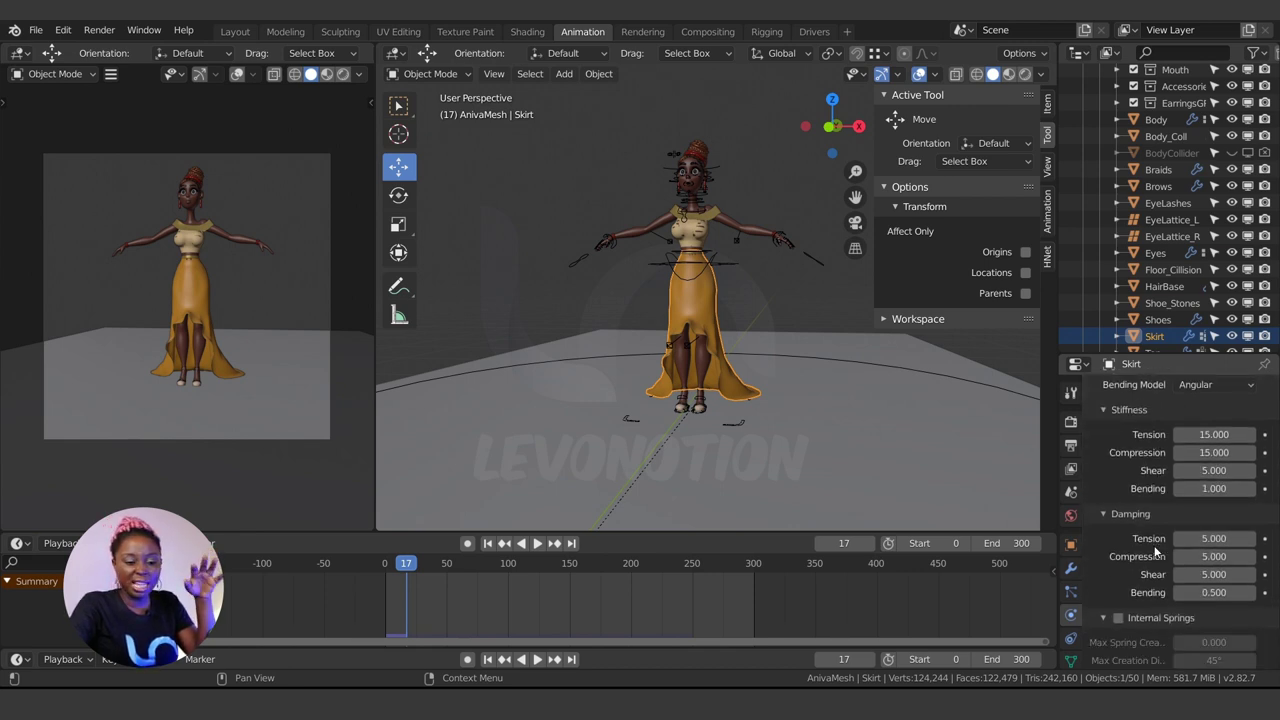
pyautogui.scroll(-8, 1156, 551)
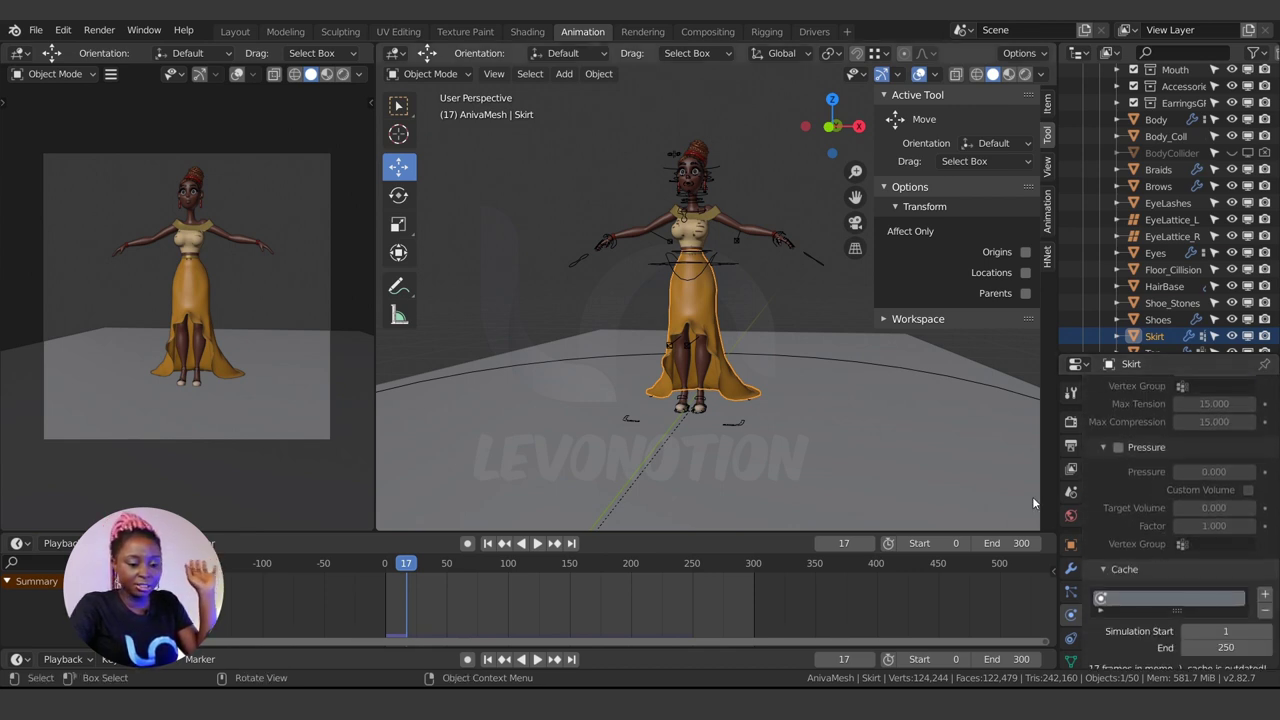
pyautogui.scroll(-5, 1155, 570)
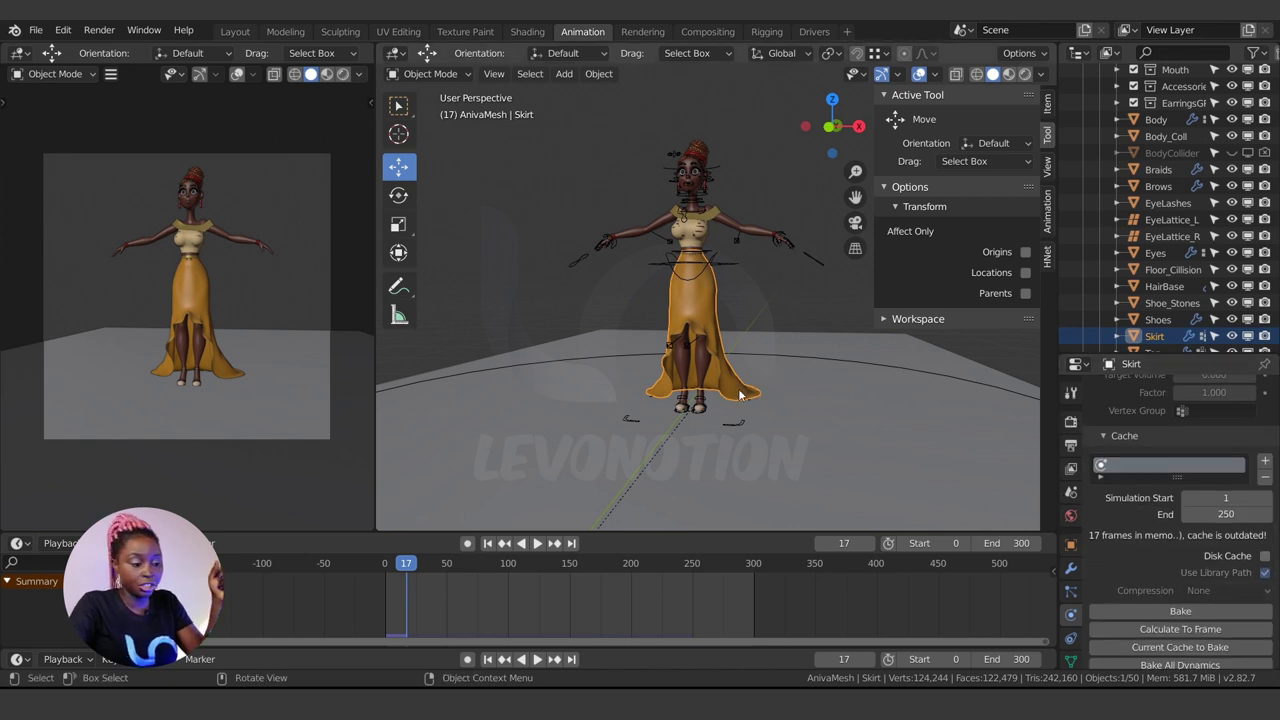
pyautogui.click(391, 572)
pyautogui.press('space')
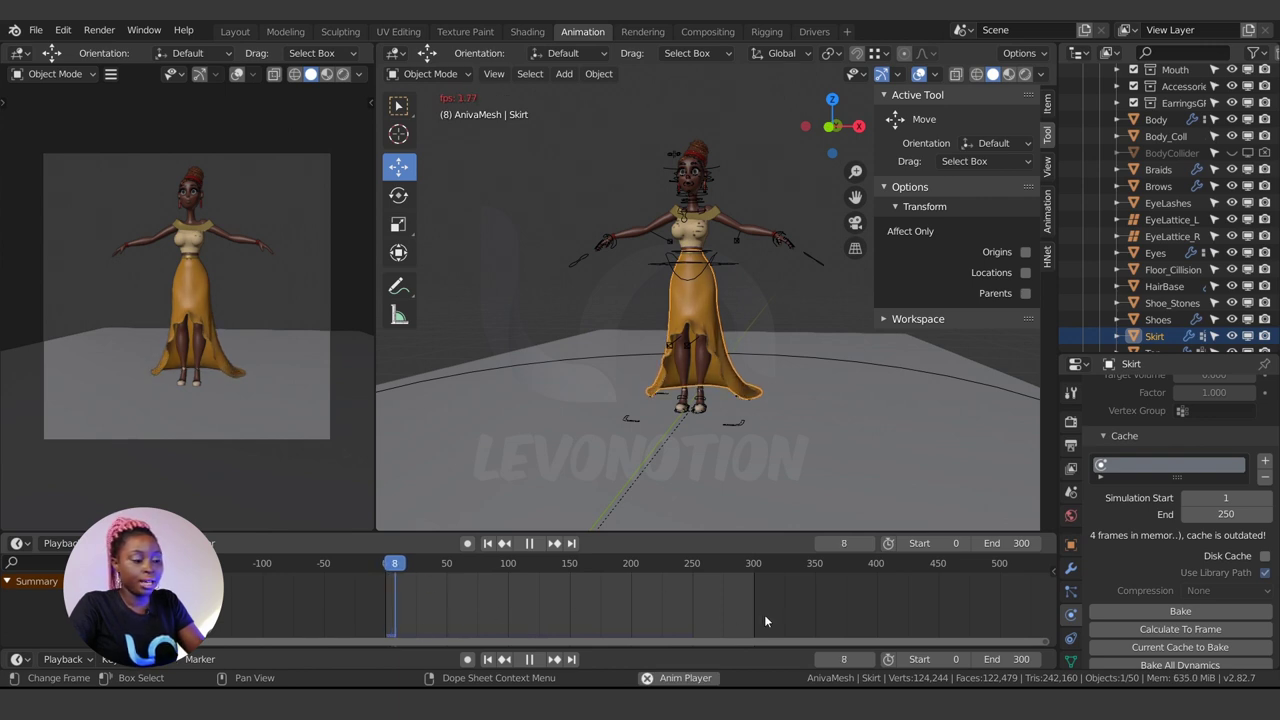
pyautogui.press('space')
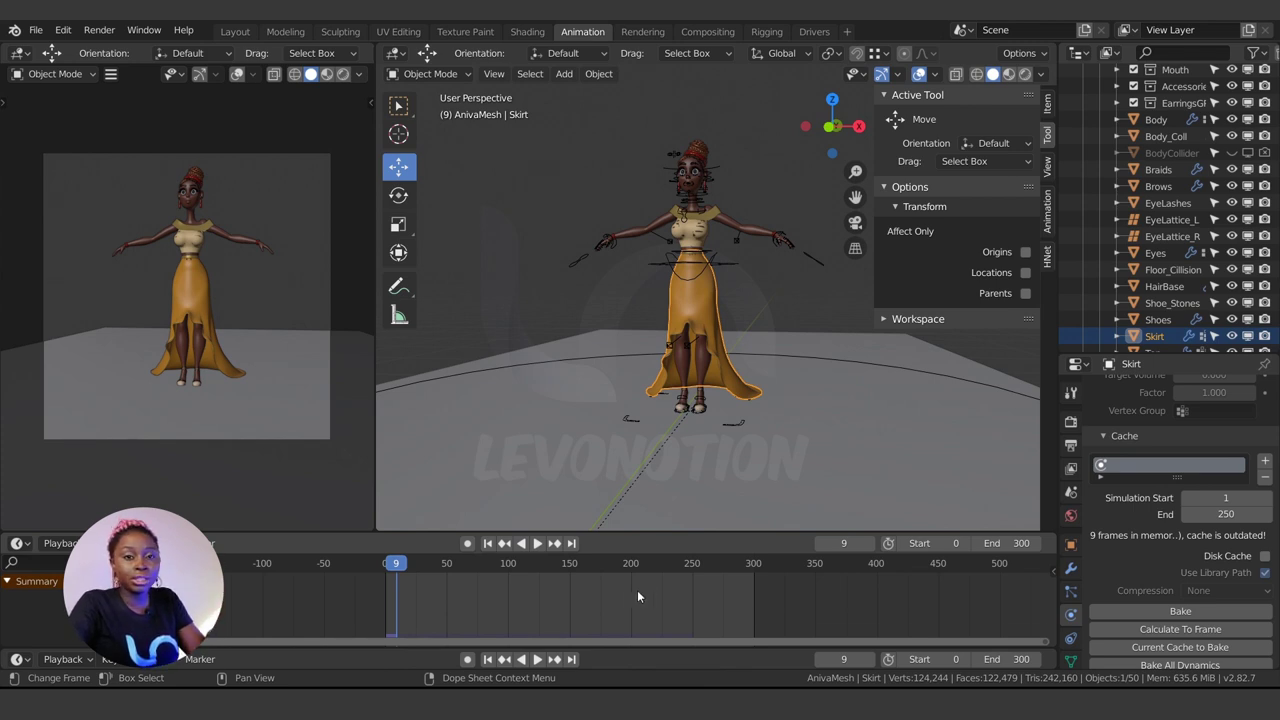
pyautogui.hotkey('ctrl', 's')
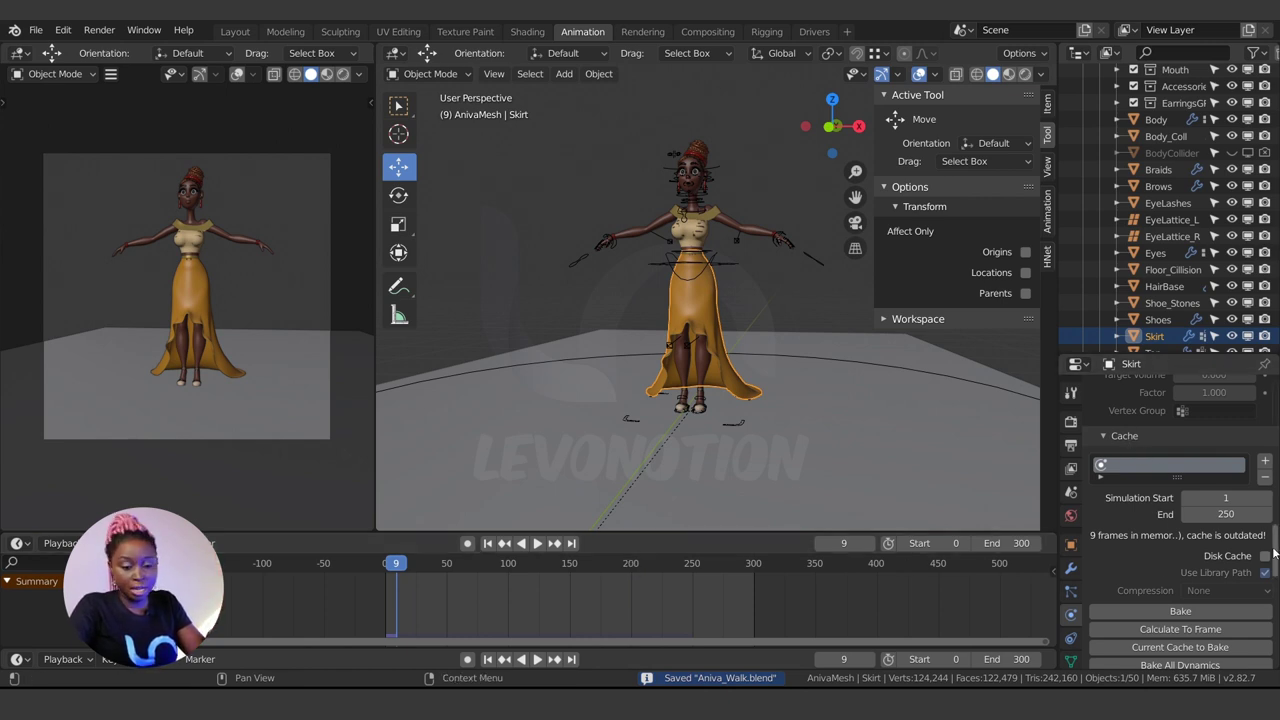
# Step: Enable Disk Cache for the skirt's cloth simulation and return to frame -4, before the simulation start
pyautogui.scroll(-1, 1165, 610)
pyautogui.scroll(-1, 1165, 610)
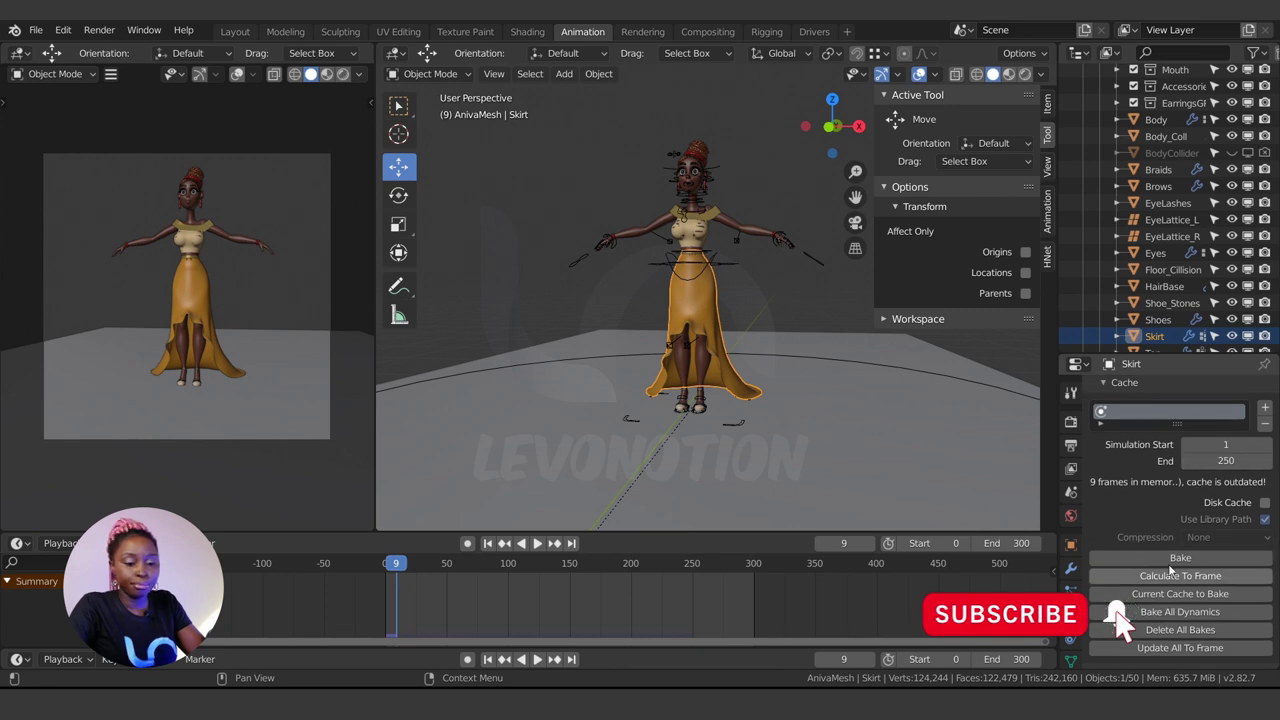
pyautogui.click(1265, 503)
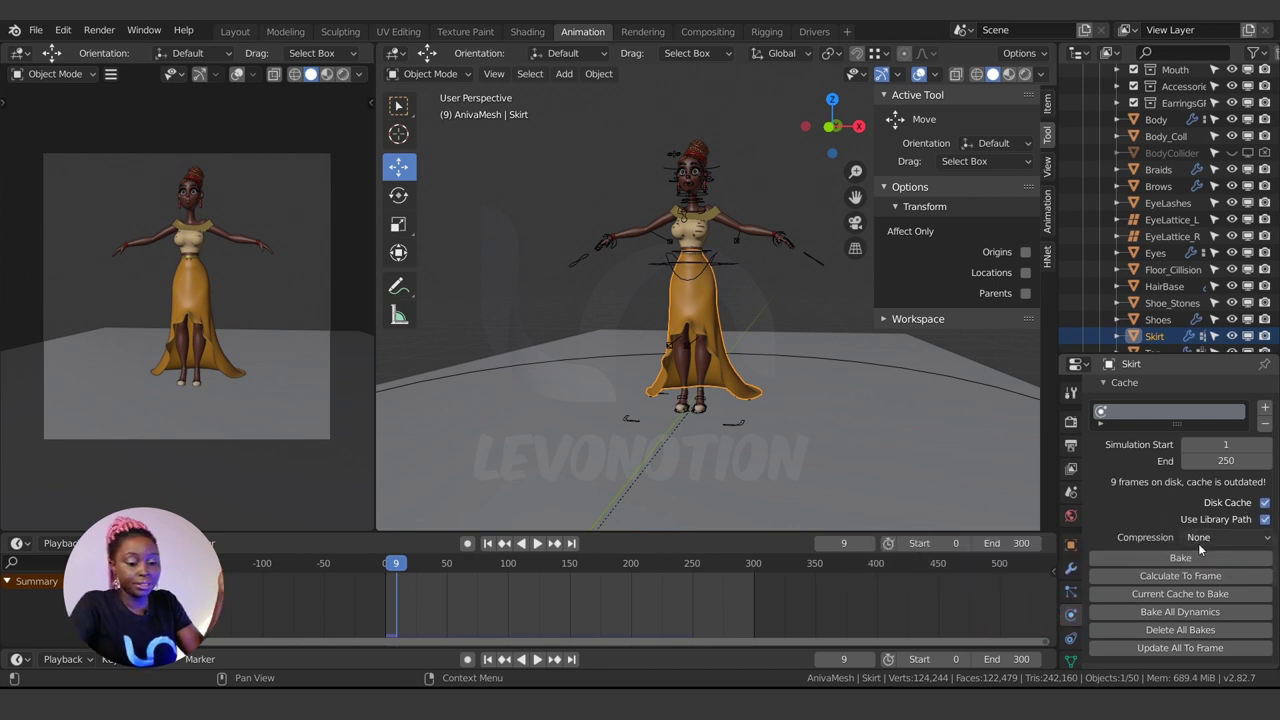
pyautogui.click(380, 563)
pyautogui.press('space')
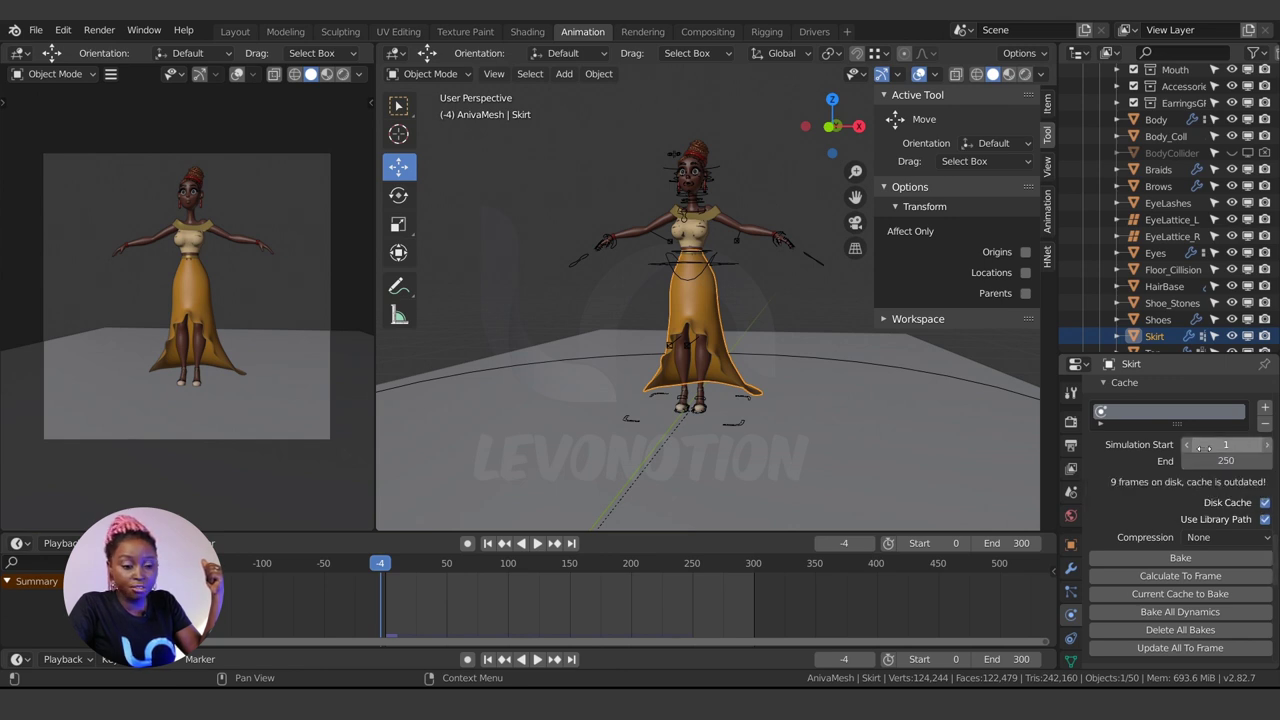
# Step: Check the animation's end around frame 300 and set the skirt cache's simulation End to 300
pyautogui.click(752, 573)
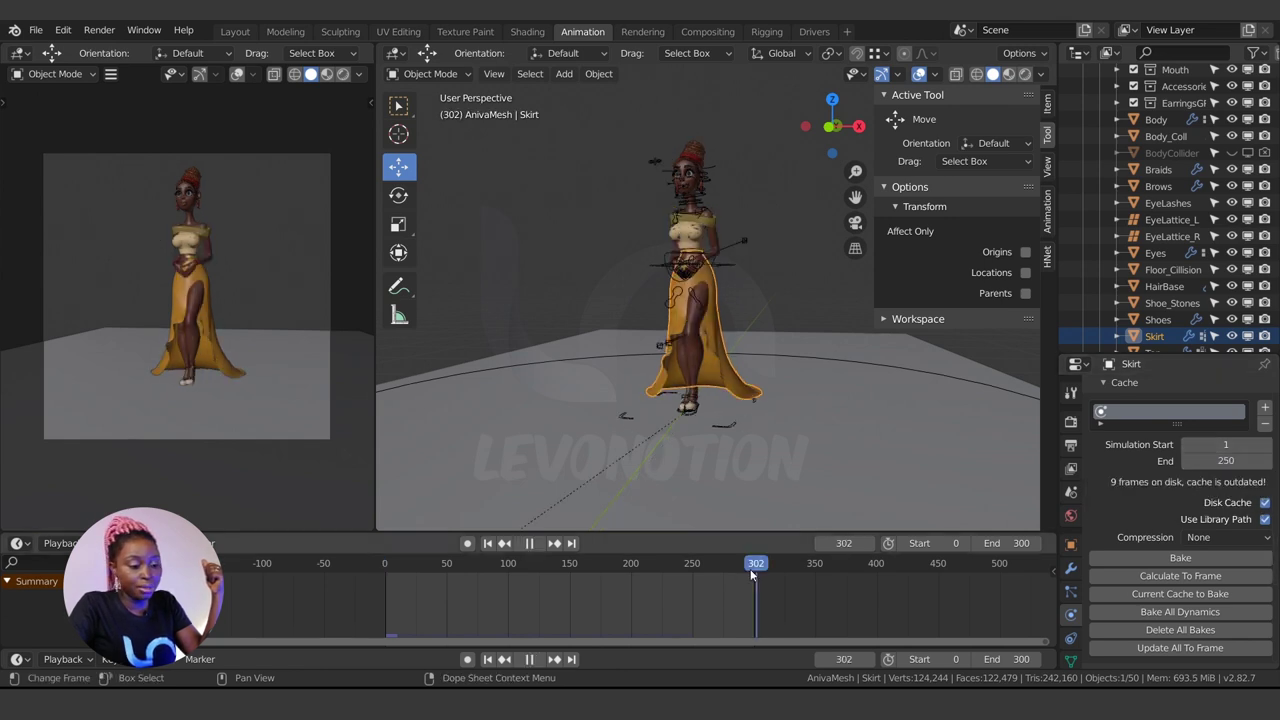
pyautogui.moveTo(757, 568); pyautogui.dragTo(752, 567)
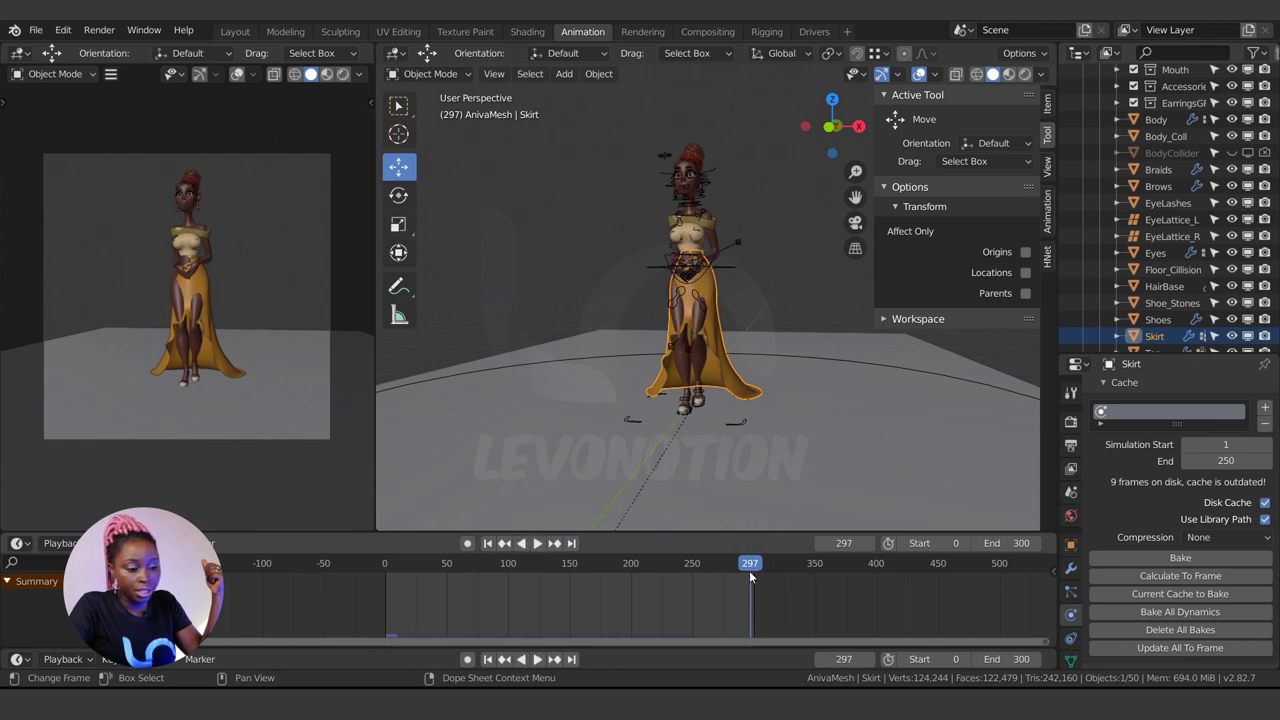
pyautogui.click(1233, 460)
pyautogui.write('300')
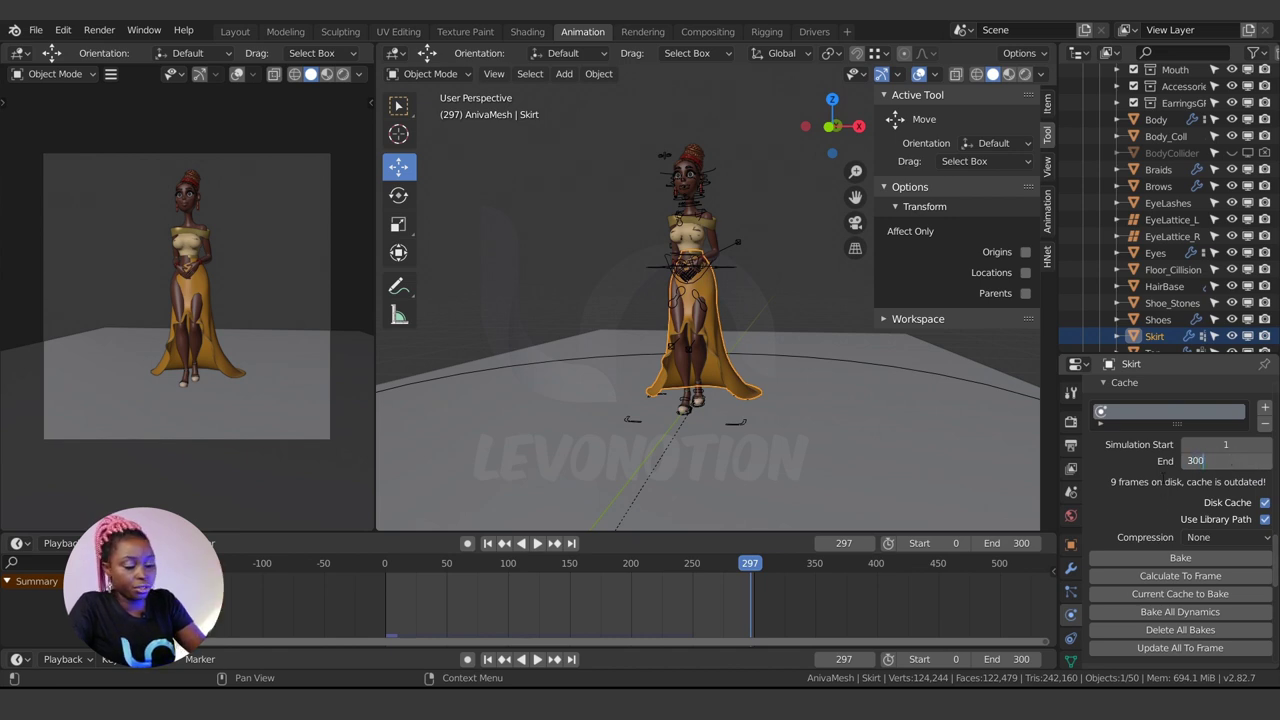
pyautogui.press('Return')
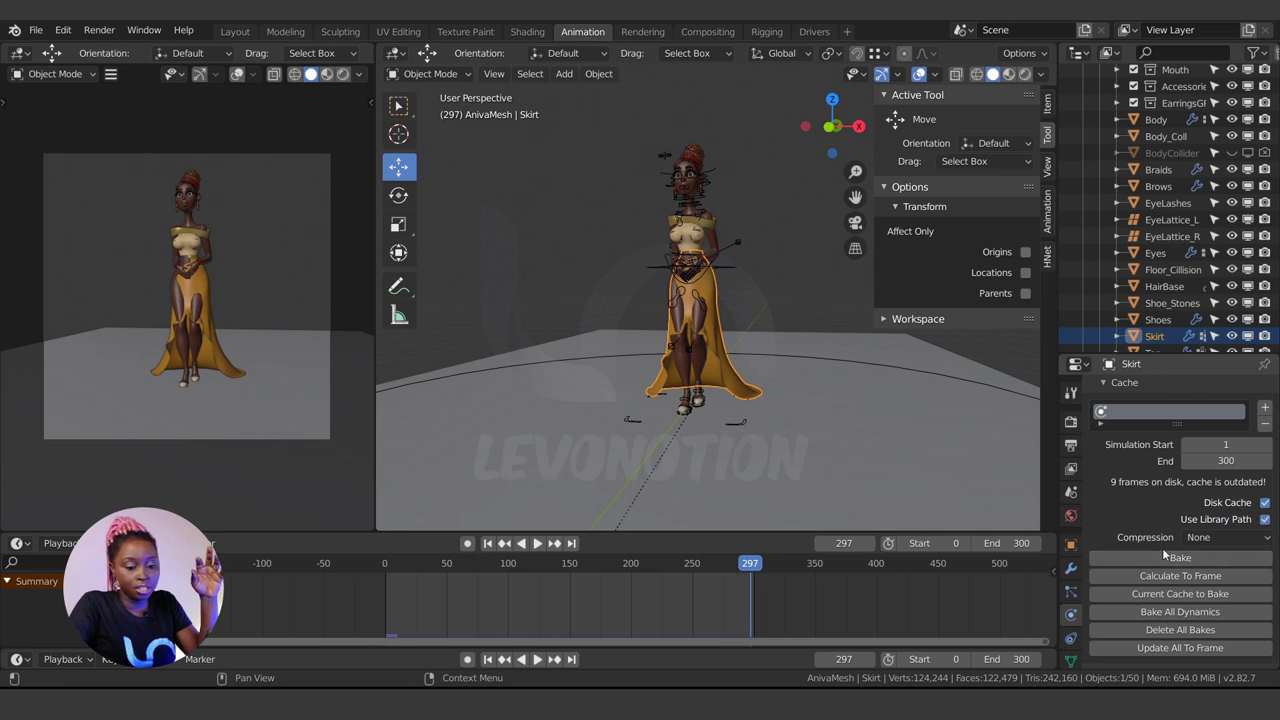
# Step: Move to frame 4 with the skirt's cloth cache settings open and save the file
pyautogui.scroll(-2, 1166, 549)
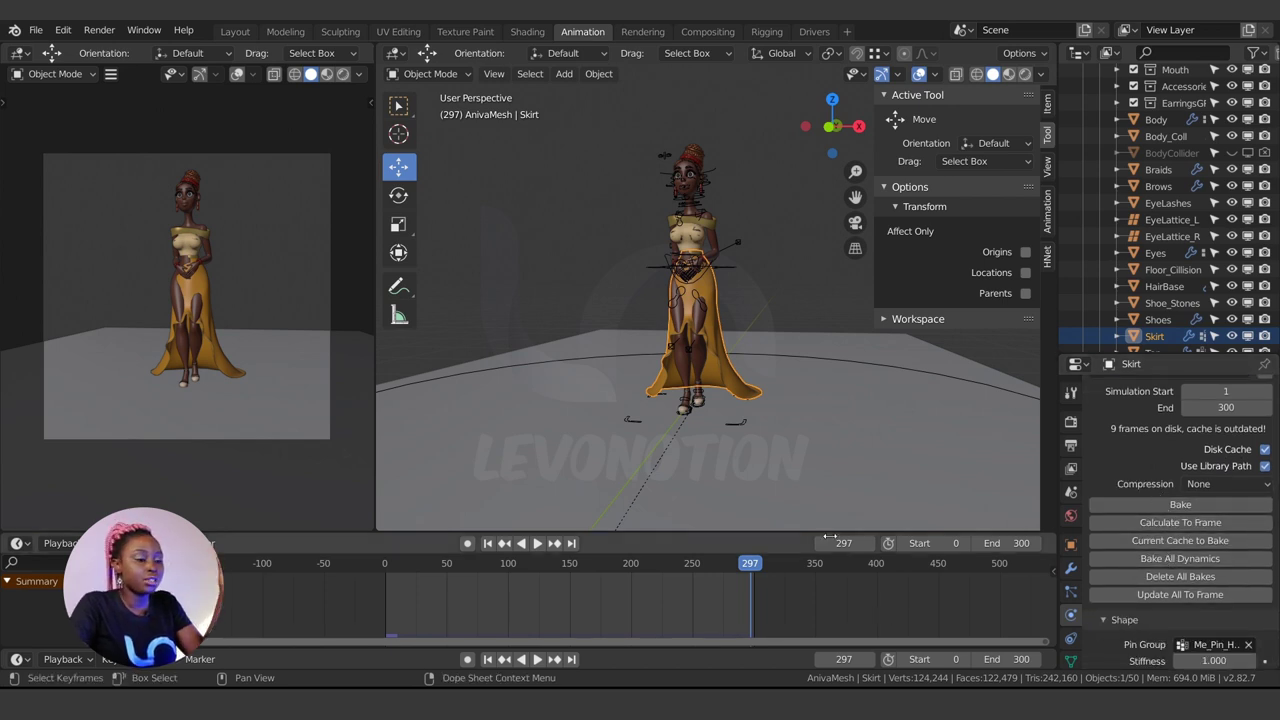
pyautogui.click(390, 563)
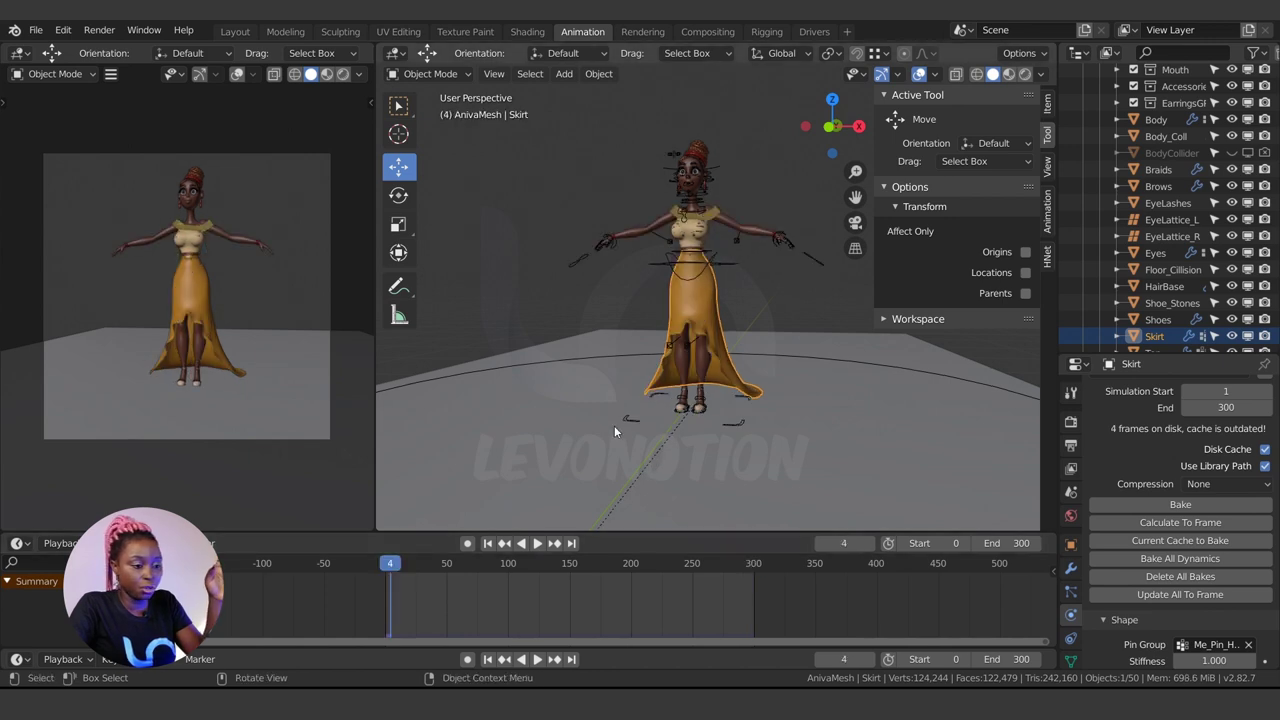
pyautogui.hotkey('ctrl', 's')
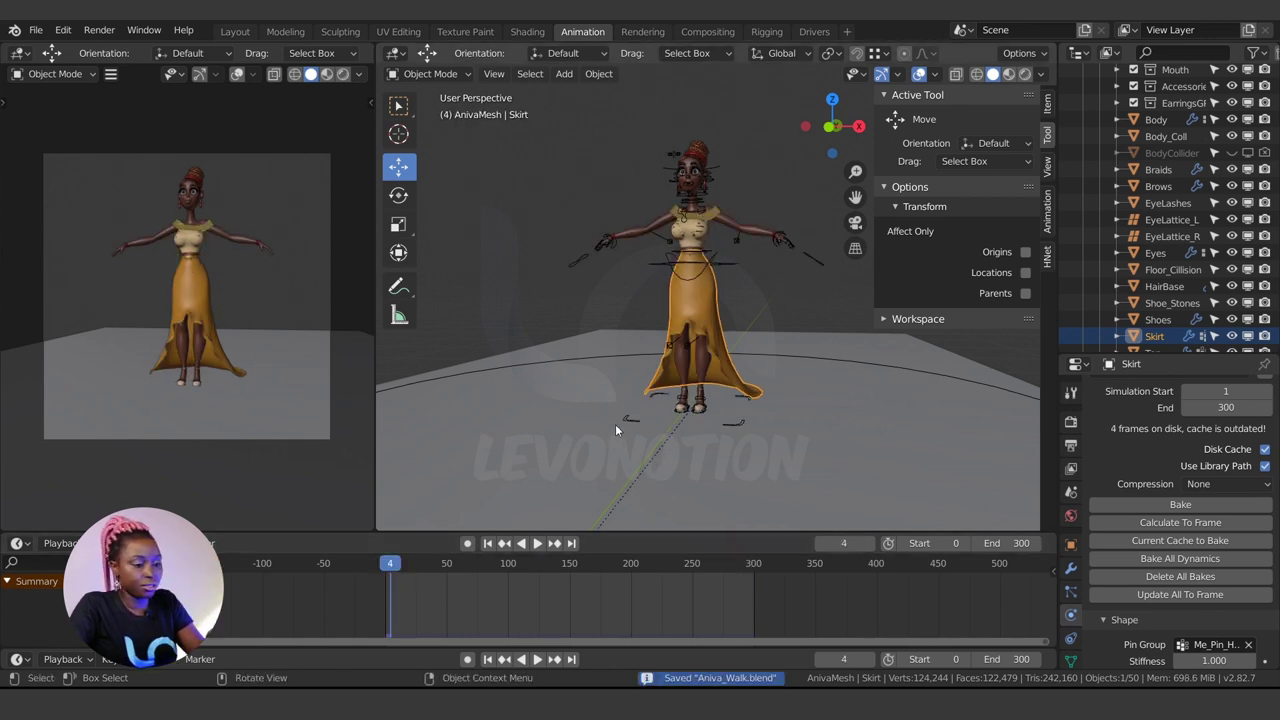
# Step: Switch to File Explorer and examine the cached frames in the blendcache_Aniva_Walk folder
pyautogui.hotkey('alt', 'Tab')
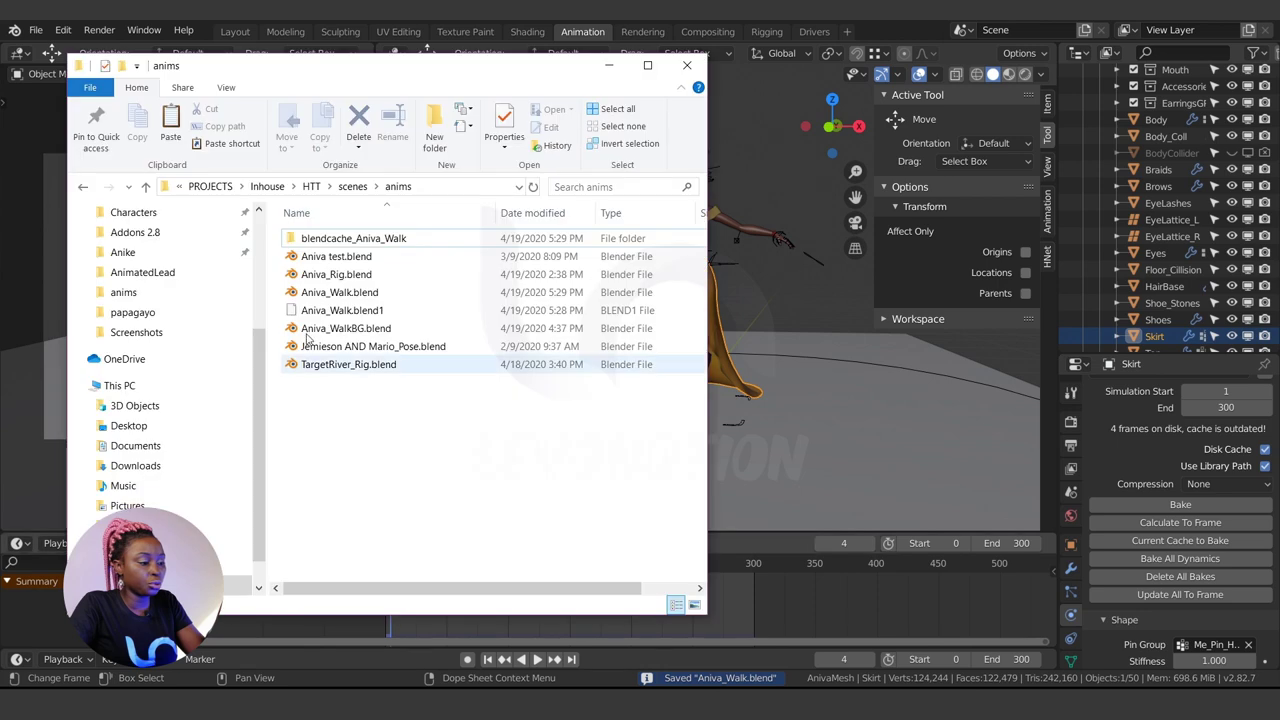
pyautogui.doubleClick(353, 238)
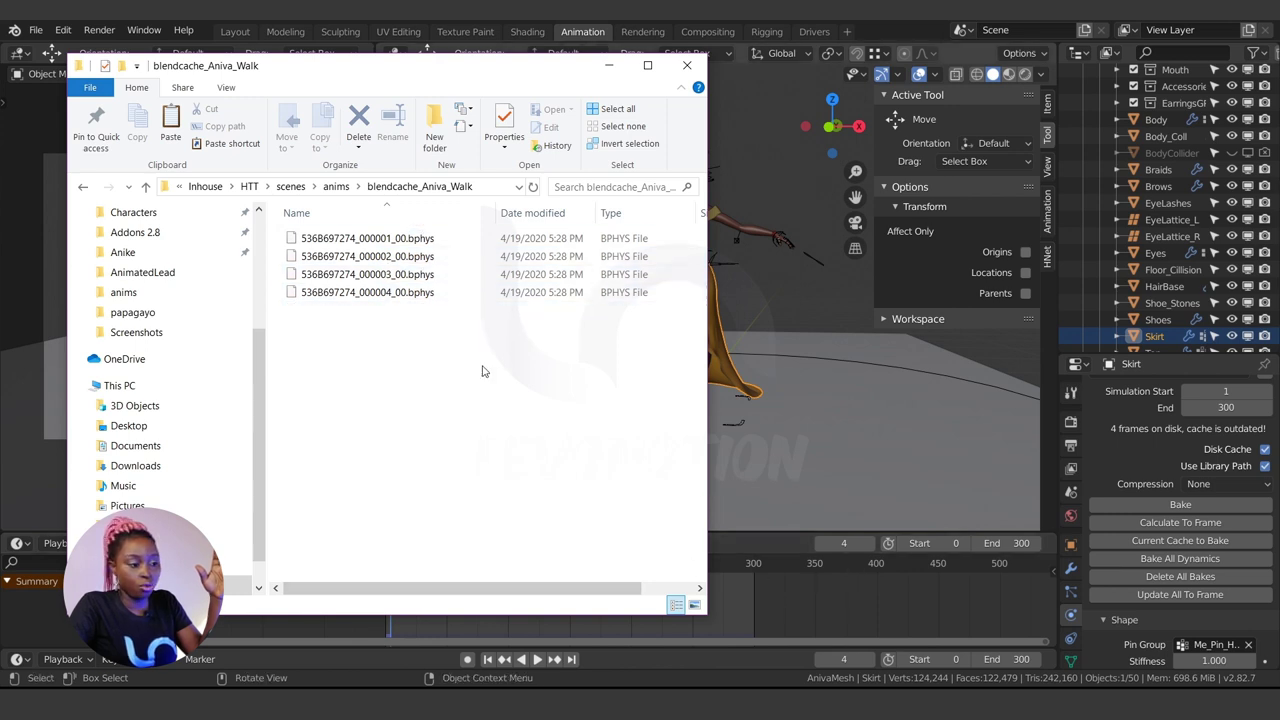
# Step: Switch back to Blender, bake the skirt's cloth cache, and stop the bake at about frame 8
pyautogui.click(863, 576)
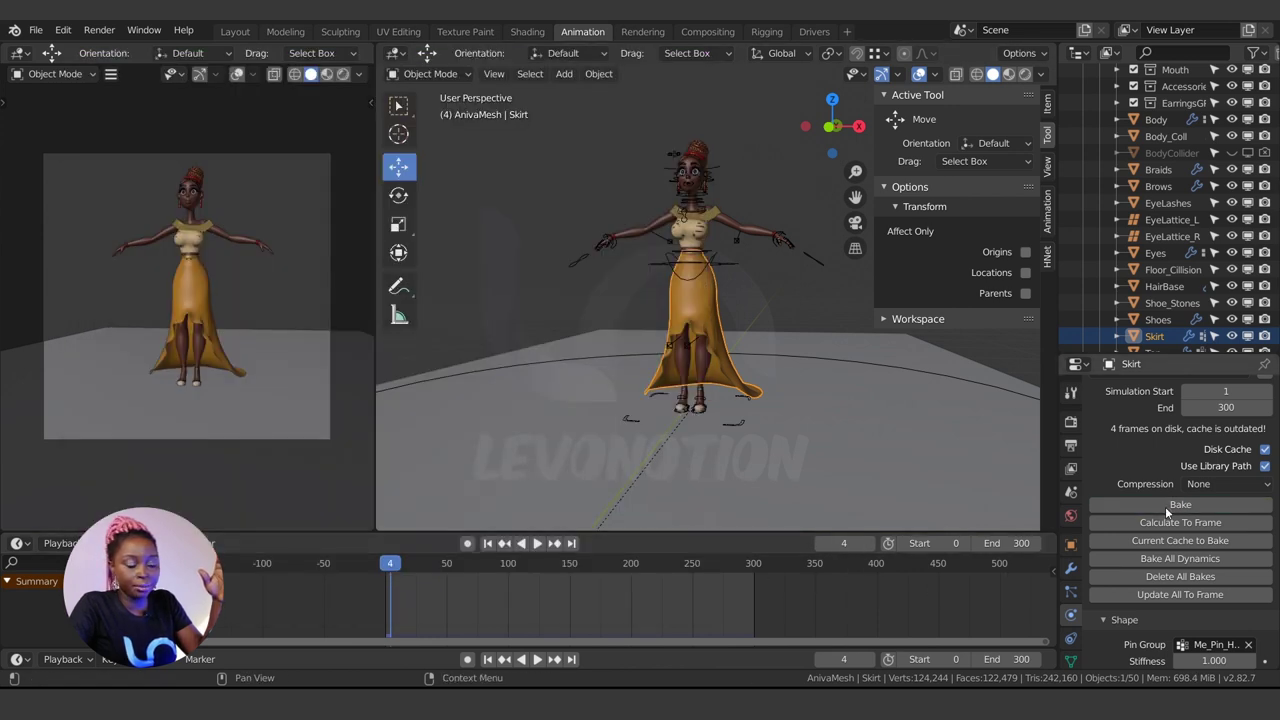
pyautogui.click(1166, 508)
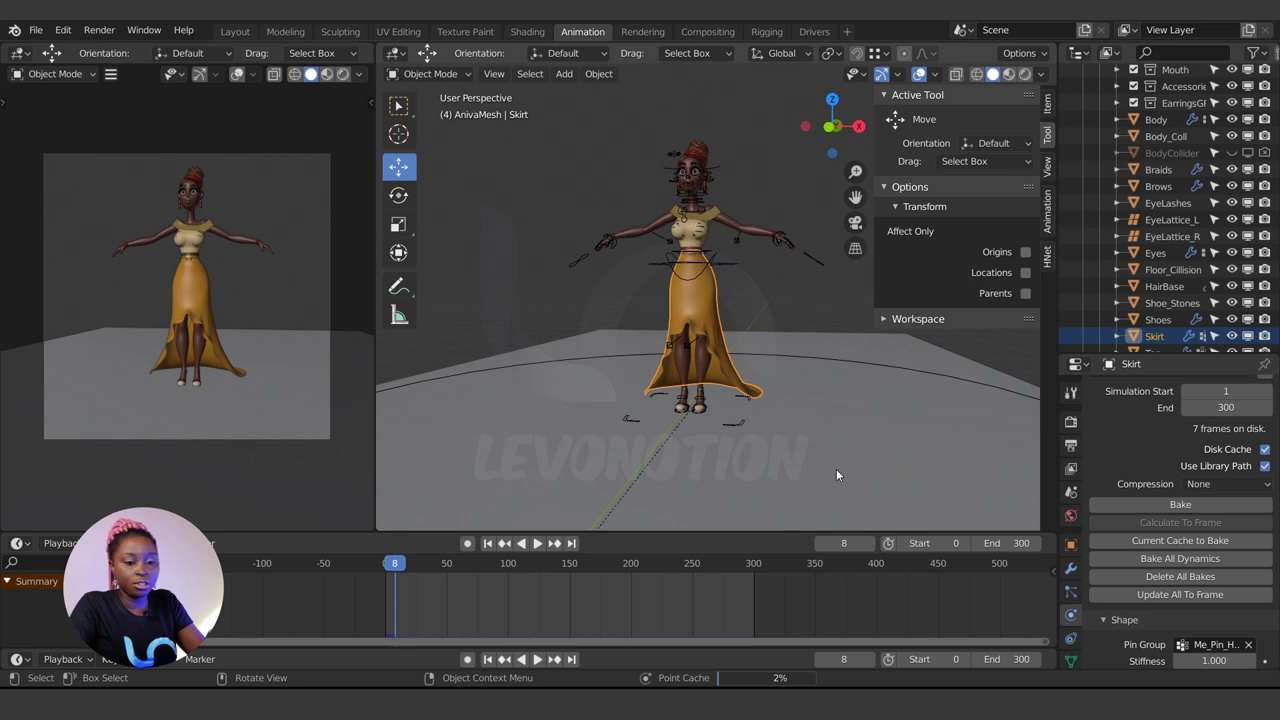
pyautogui.press('Escape')
# Step: Switch to File Explorer, check the baked files, and open the blendcache_Aniva_Walk - Copy folder inside scenes to view its cache files
pyautogui.hotkey('alt', 'Tab')
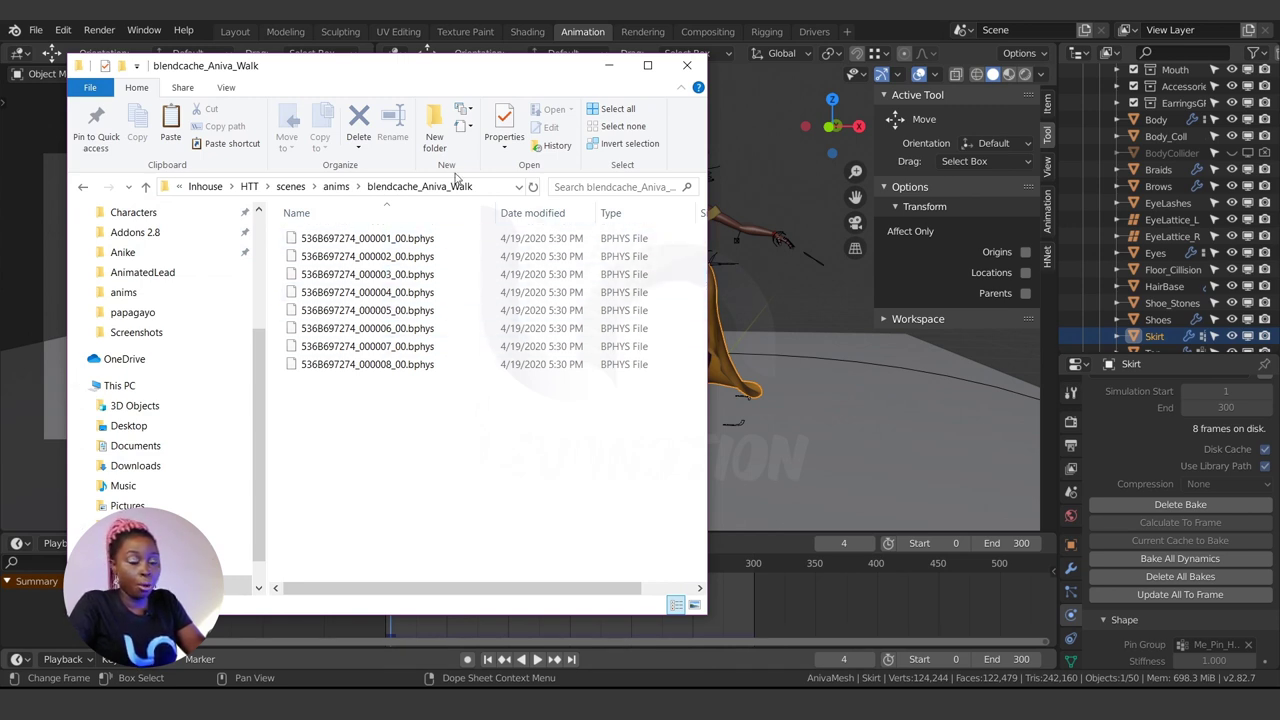
pyautogui.click(146, 187)
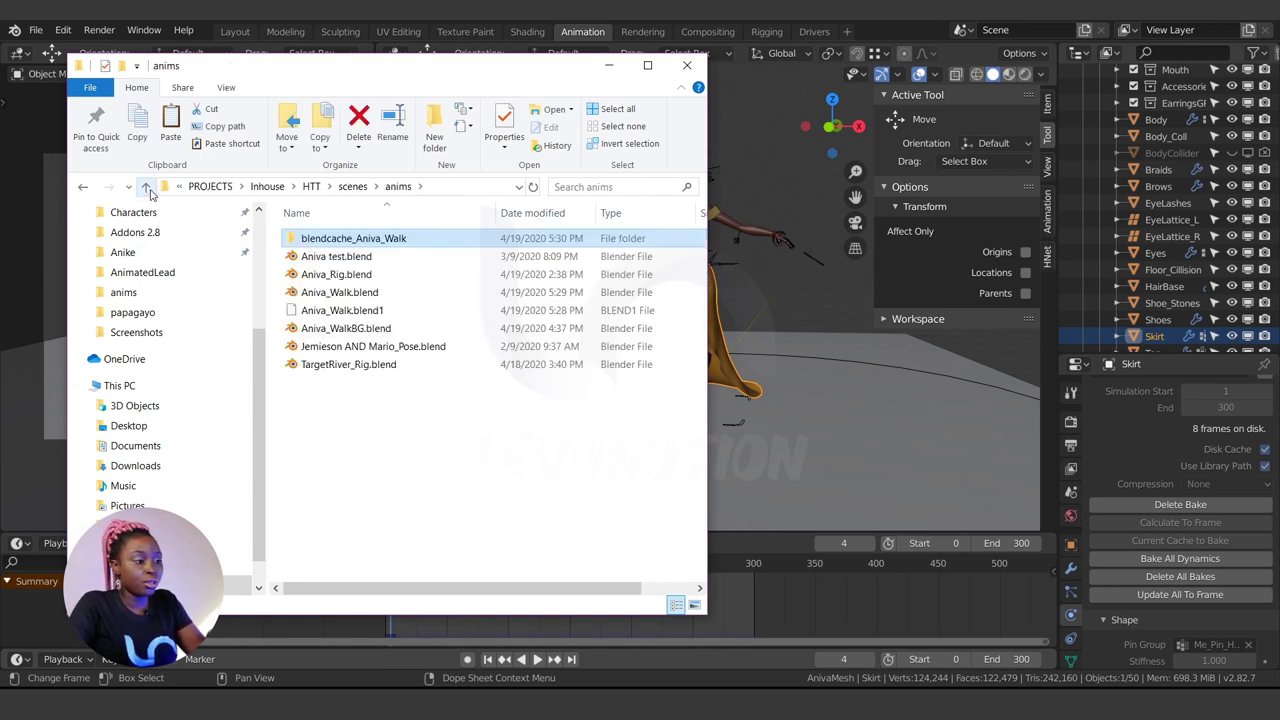
pyautogui.click(146, 187)
pyautogui.doubleClick(380, 255)
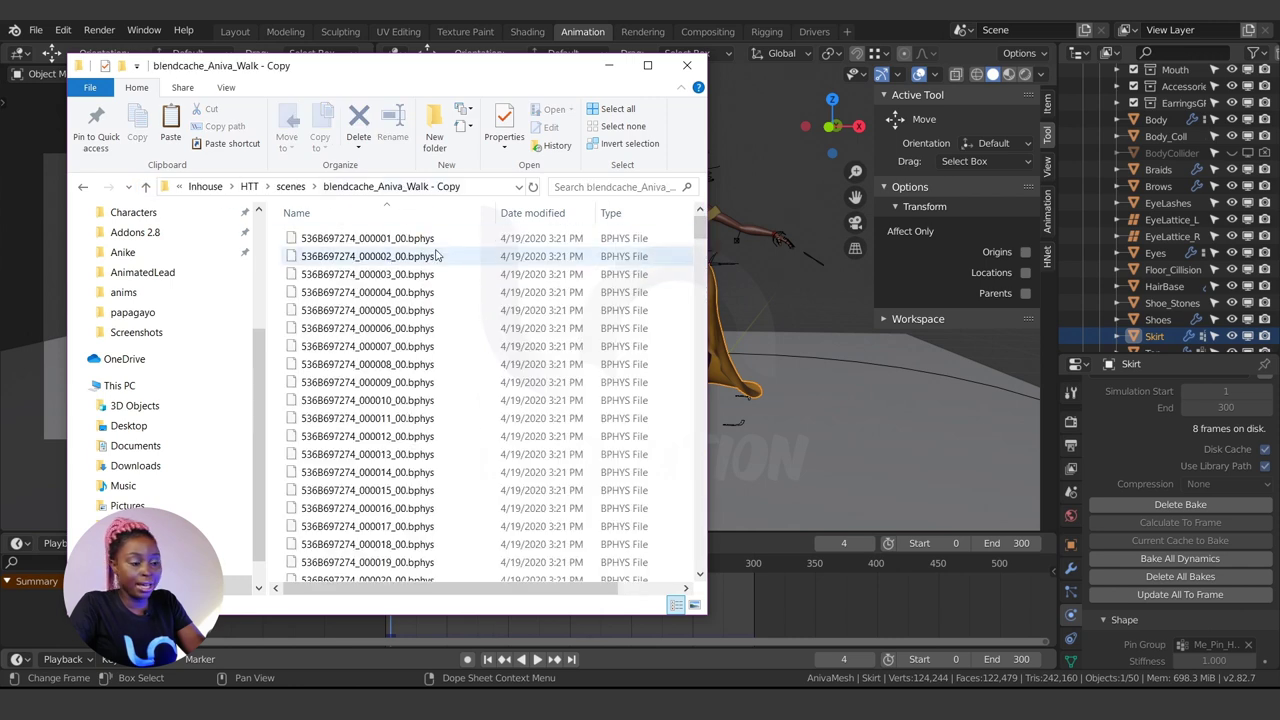
# Step: Copy all cache files from the blendcache_Aniva_Walk - Copy folder into anims/blendcache_Aniva_Walk, replacing the files with the same names
pyautogui.hotkey('ctrl', 'a')
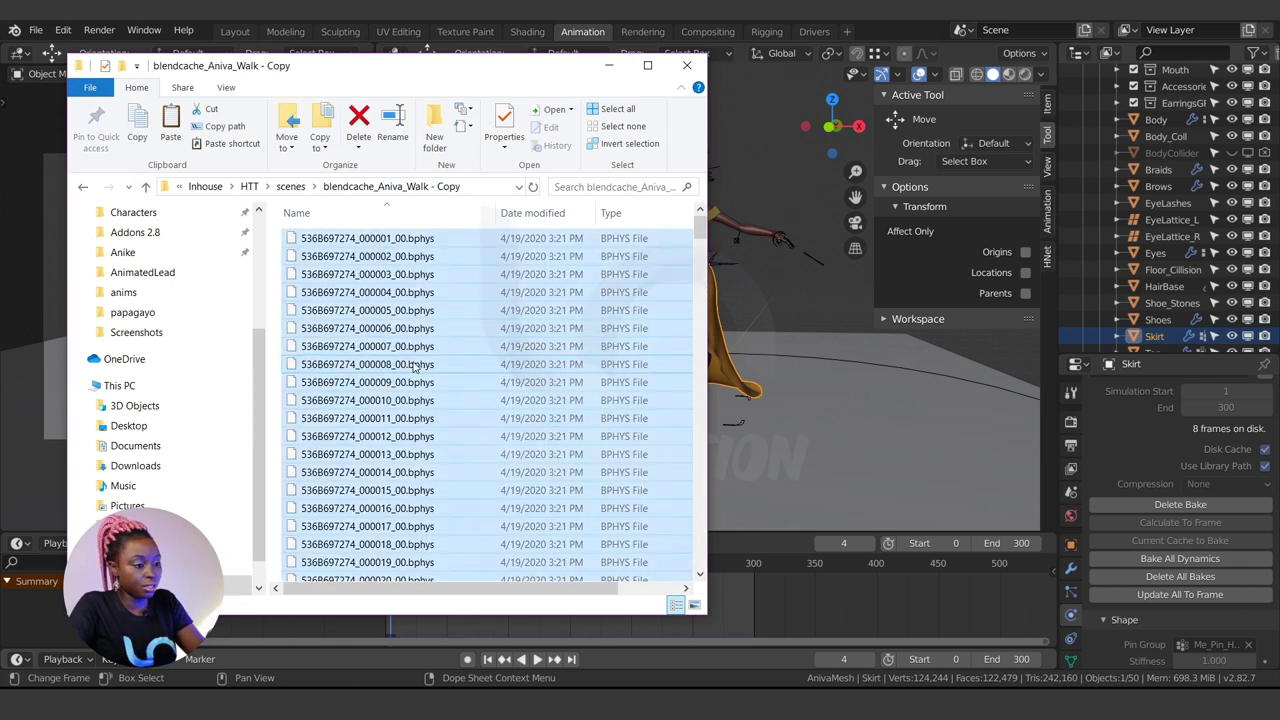
pyautogui.hotkey('alt', 'Up')
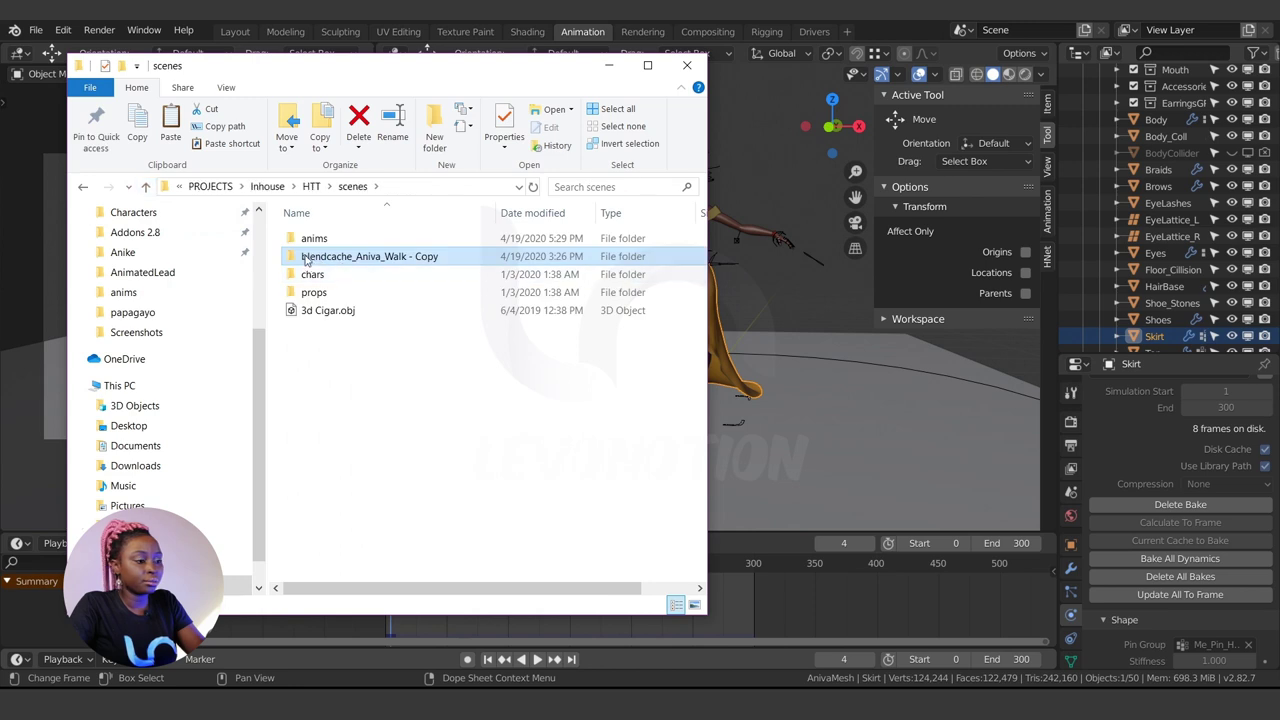
pyautogui.doubleClick(313, 240)
pyautogui.doubleClick(340, 240)
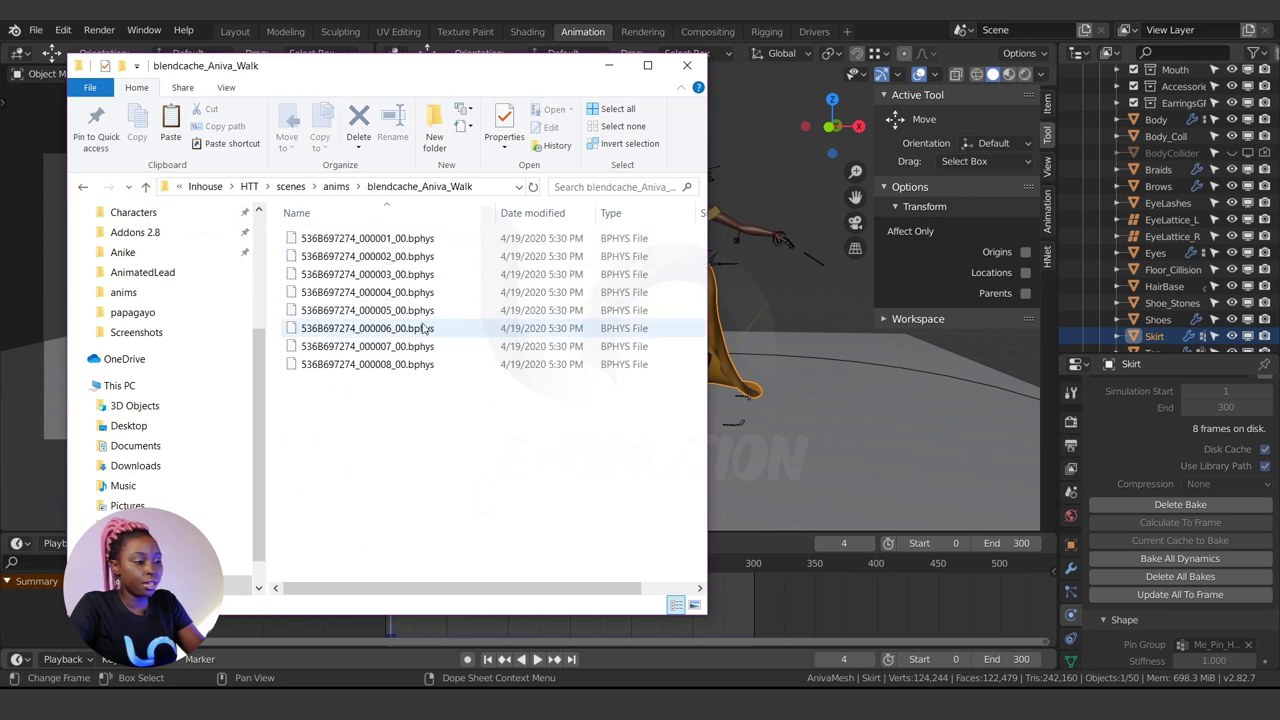
pyautogui.hotkey('ctrl', 'v')
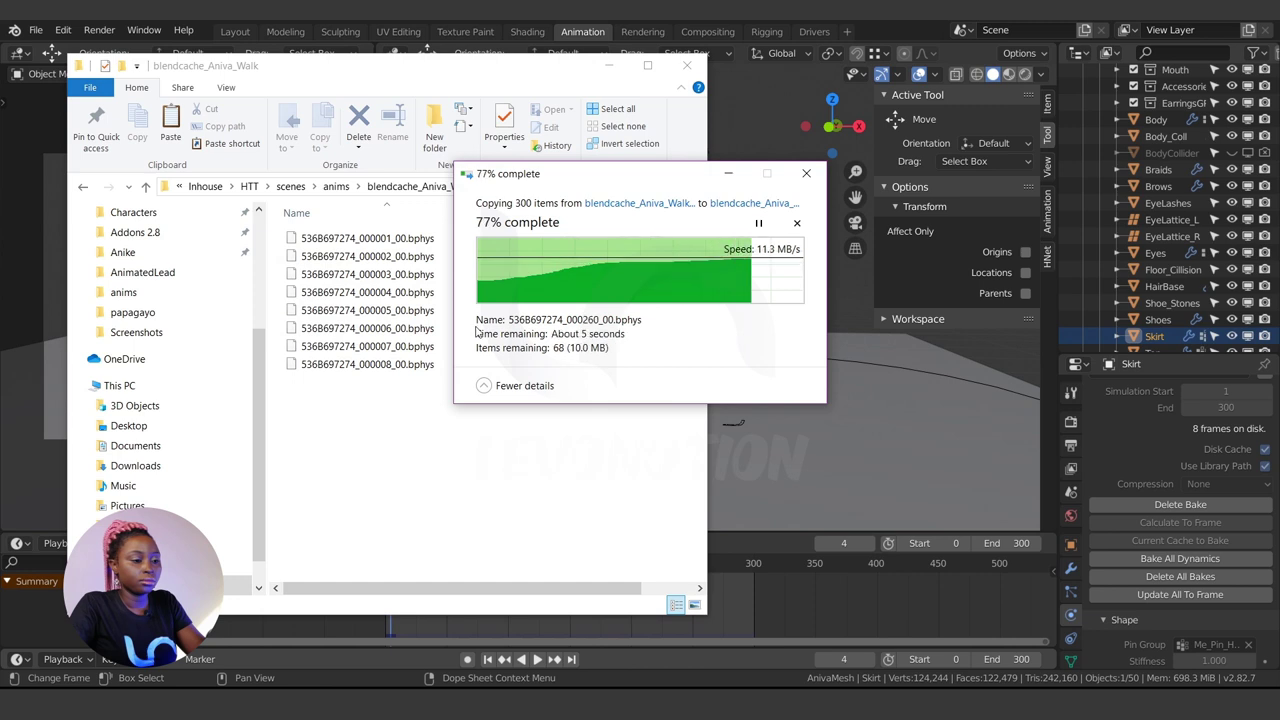
pyautogui.click(513, 263)
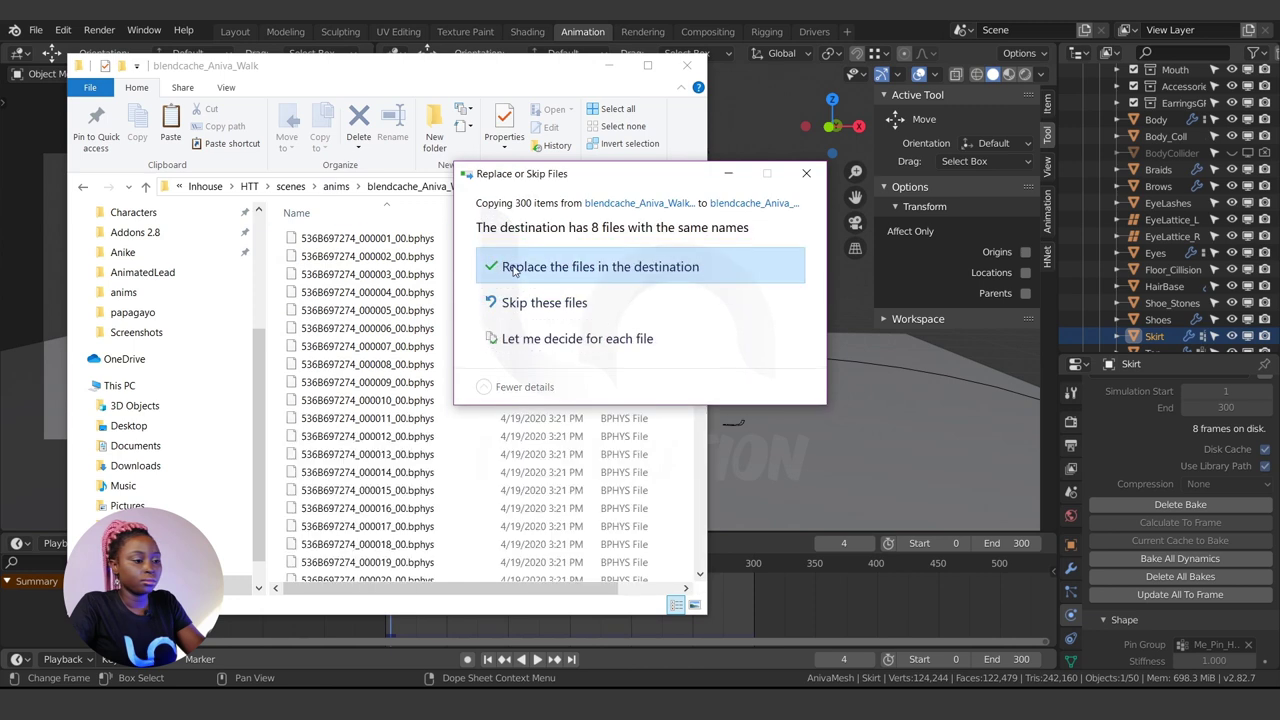
# Step: Switch back to Blender, save the file, and reopen Aniva_Walk.blend from the recent files
pyautogui.click(608, 65)
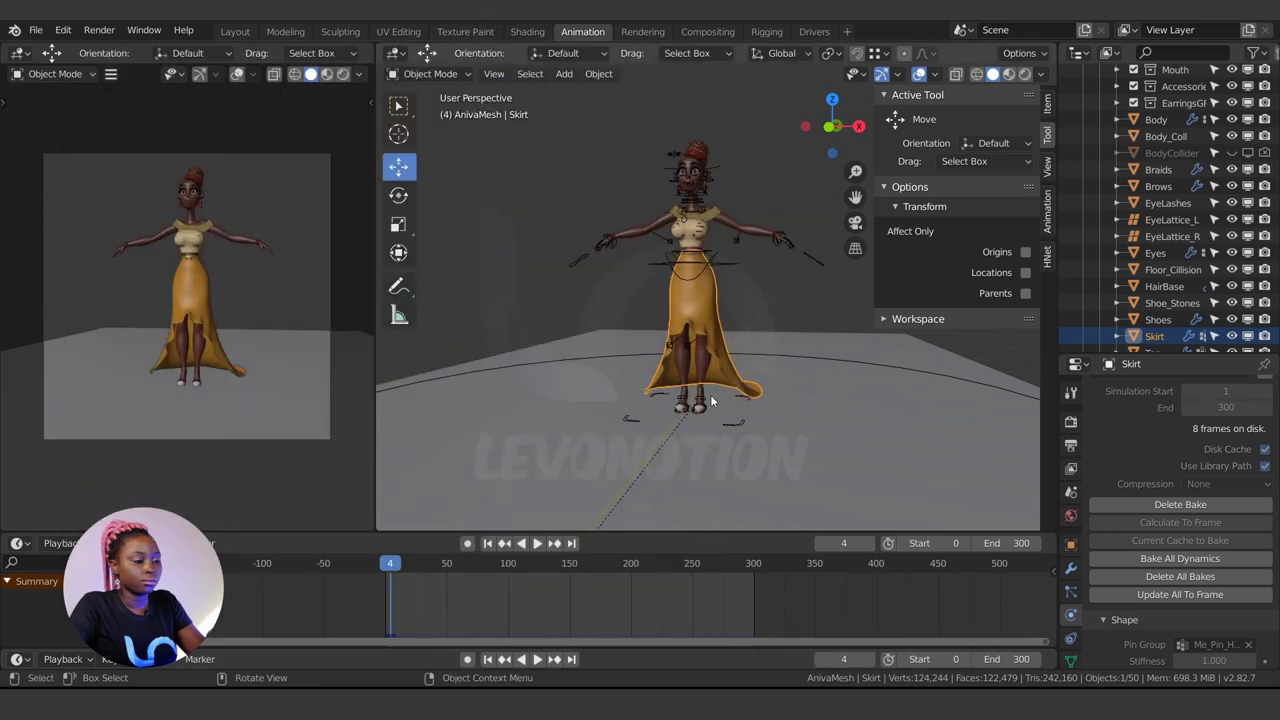
pyautogui.hotkey('ctrl', 's')
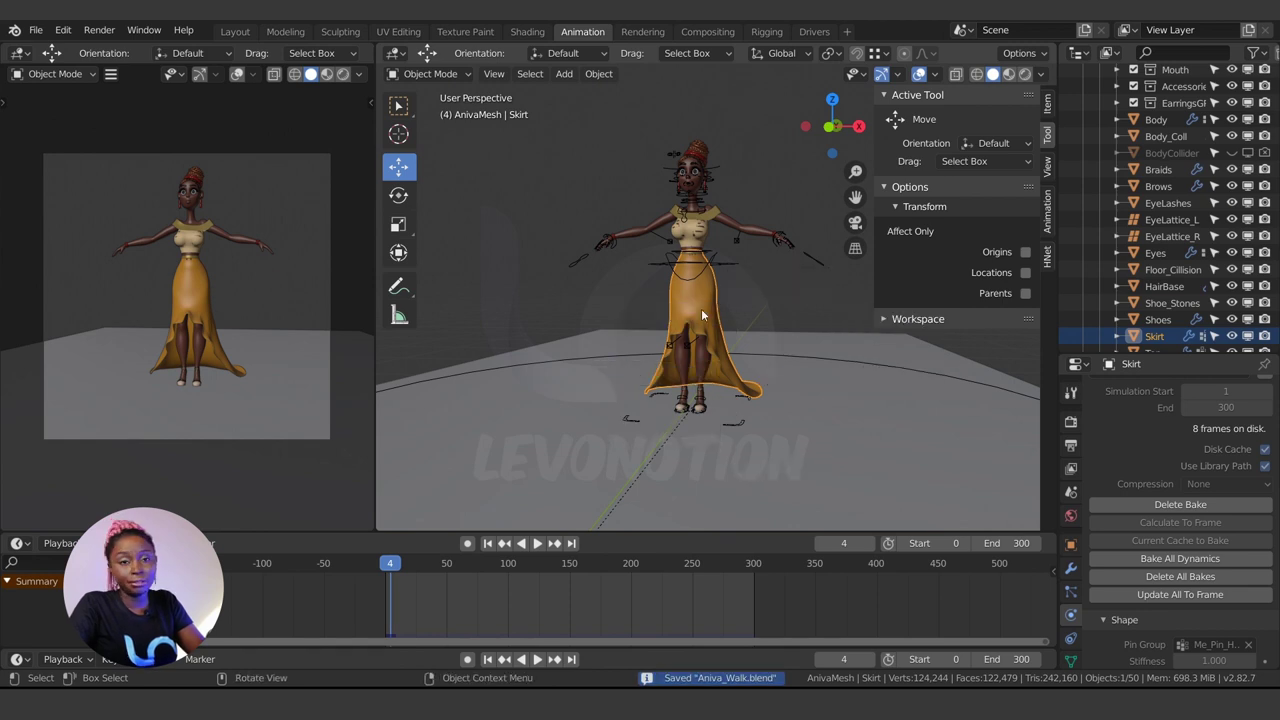
pyautogui.click(35, 30)
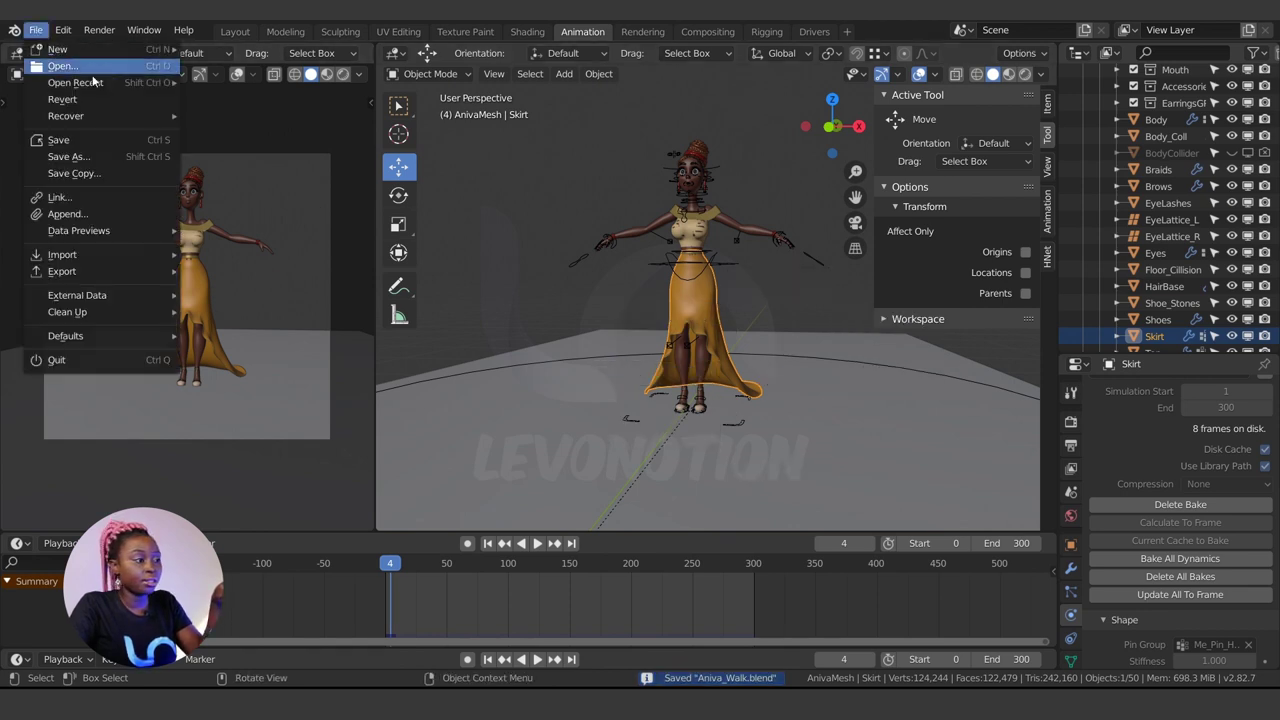
pyautogui.moveTo(182, 83)
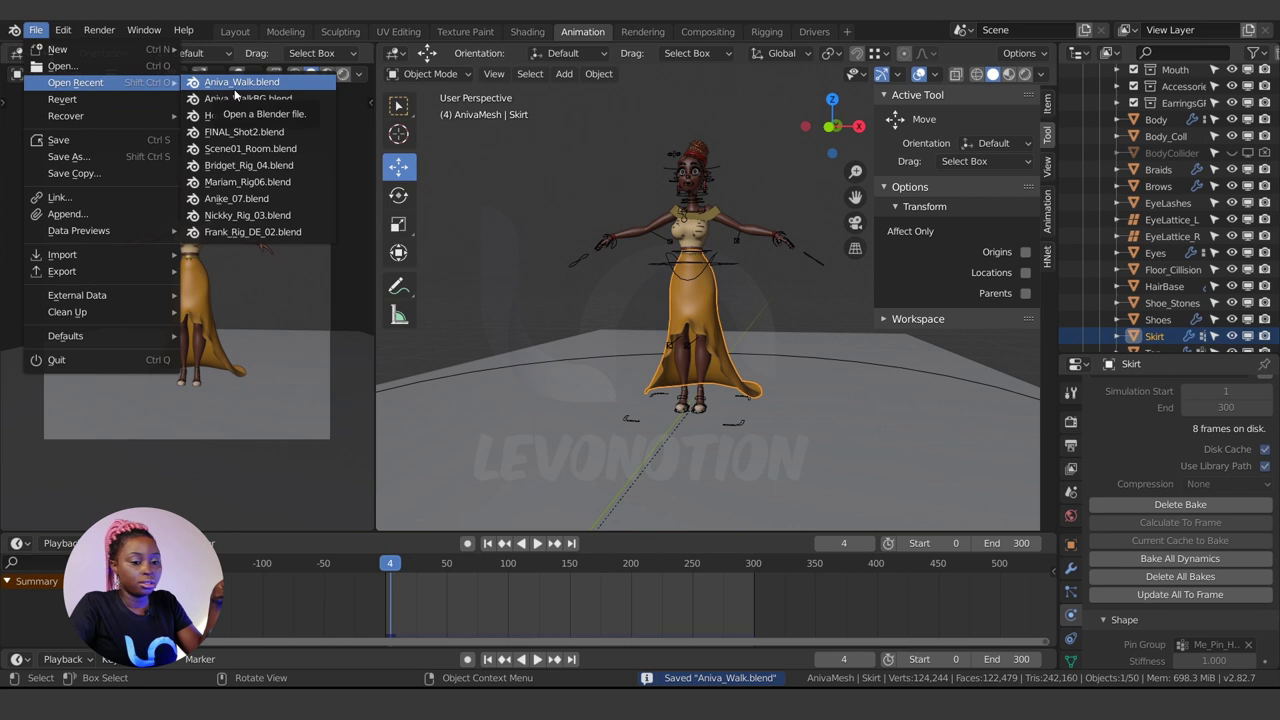
pyautogui.click(686, 314)
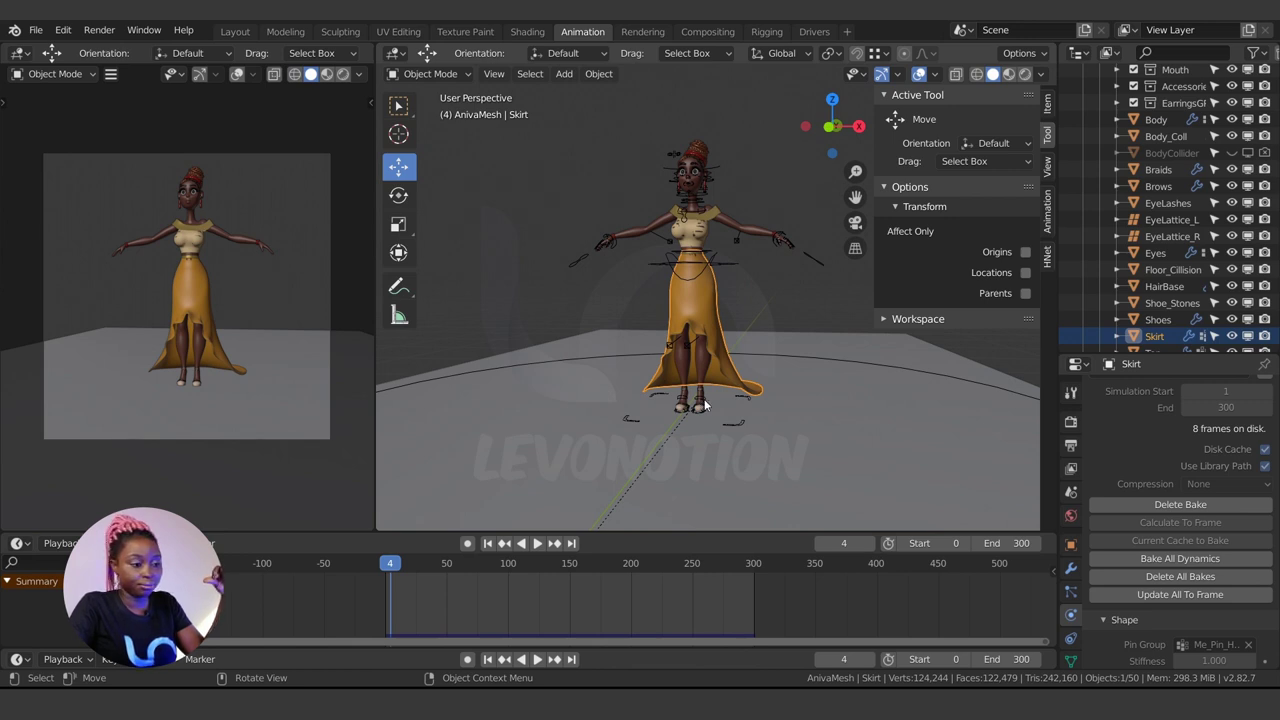
# Step: Play the animation to check the skirt's cached motion, jump ahead to frame 290, and stop playback
pyautogui.press('space')
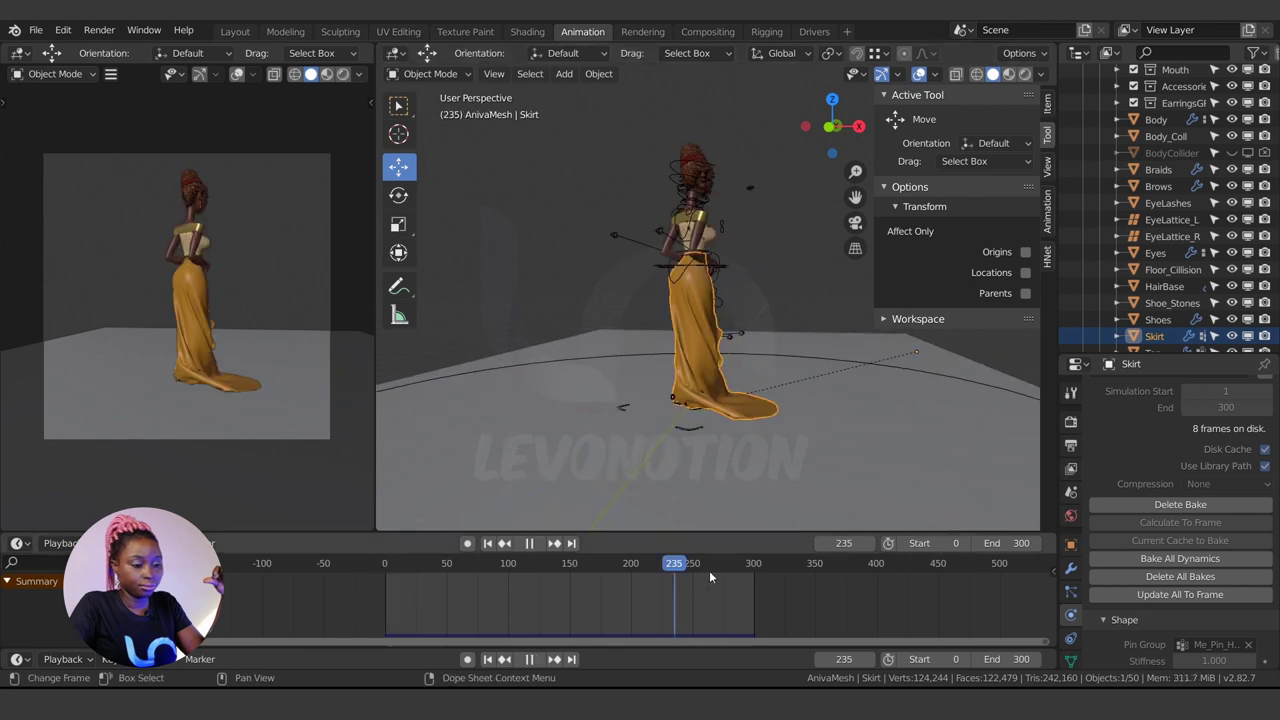
pyautogui.moveTo(729, 570); pyautogui.dragTo(742, 568)
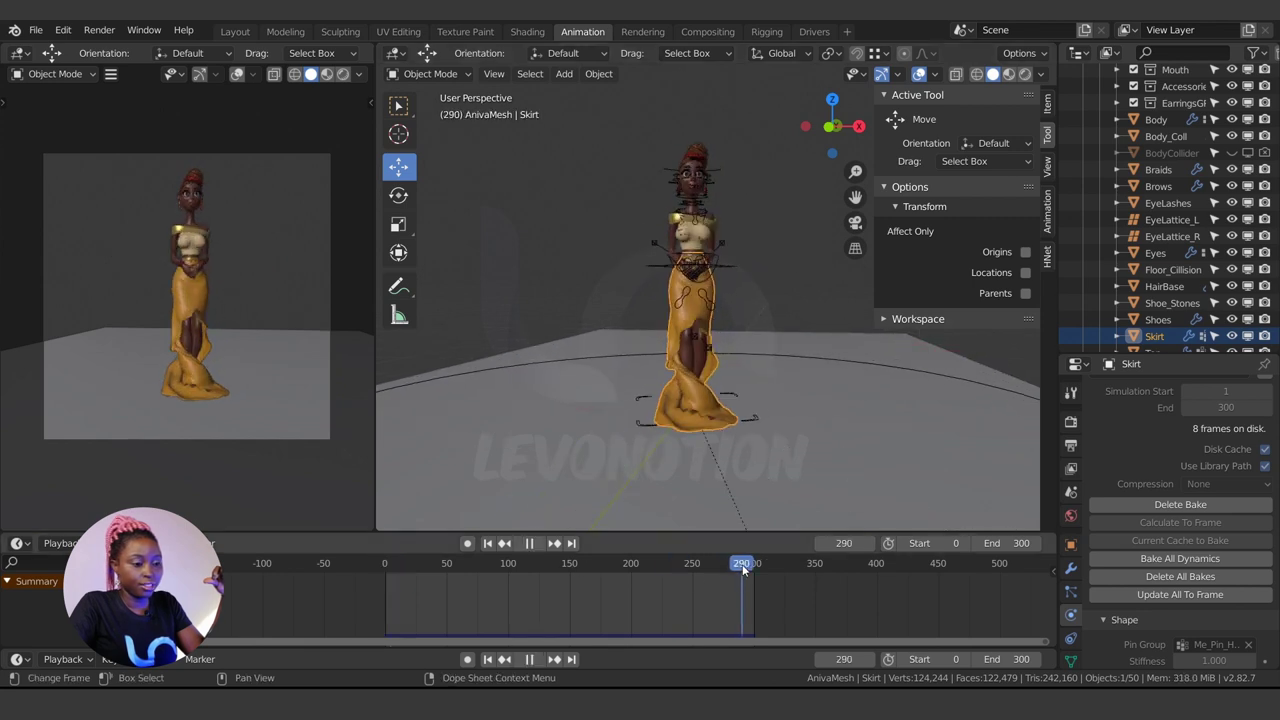
pyautogui.press('space')
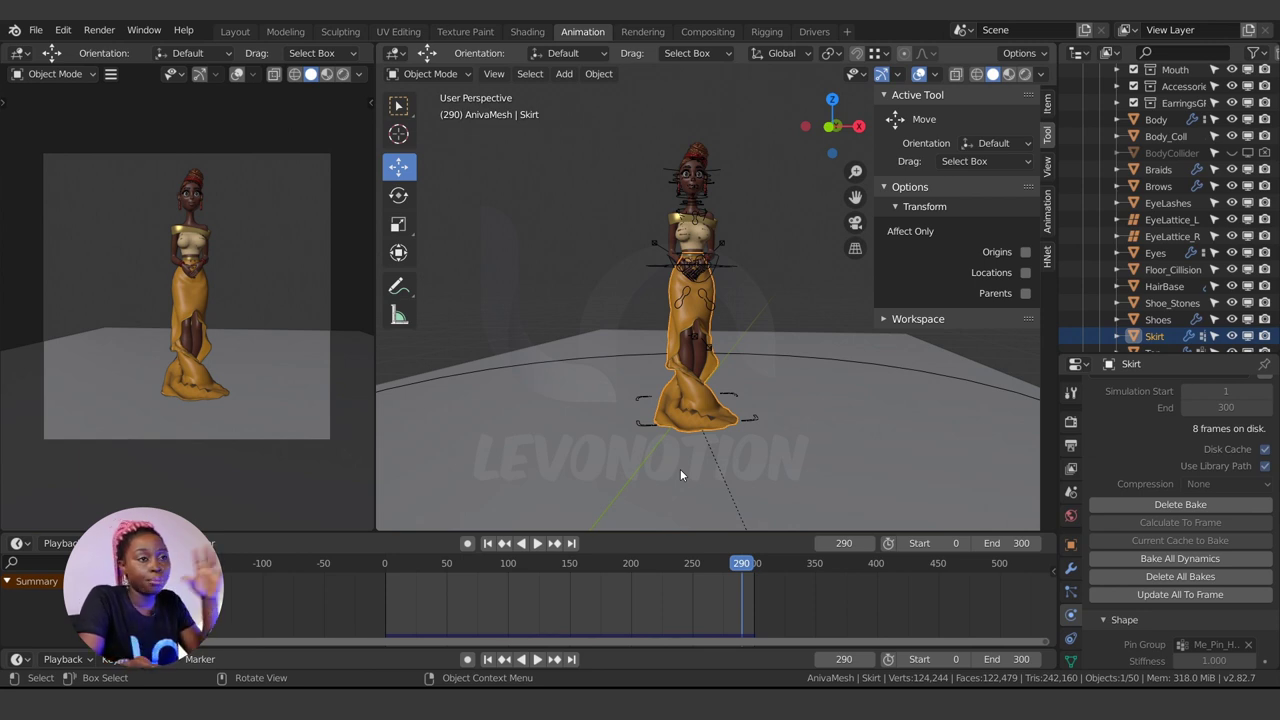
# Step: Switch to File Explorer, examine the blendcache_Aniva_Walk folder's files and the Aniva_Walk part of its name in anims, and return to Blender
pyautogui.hotkey('alt', 'Tab')
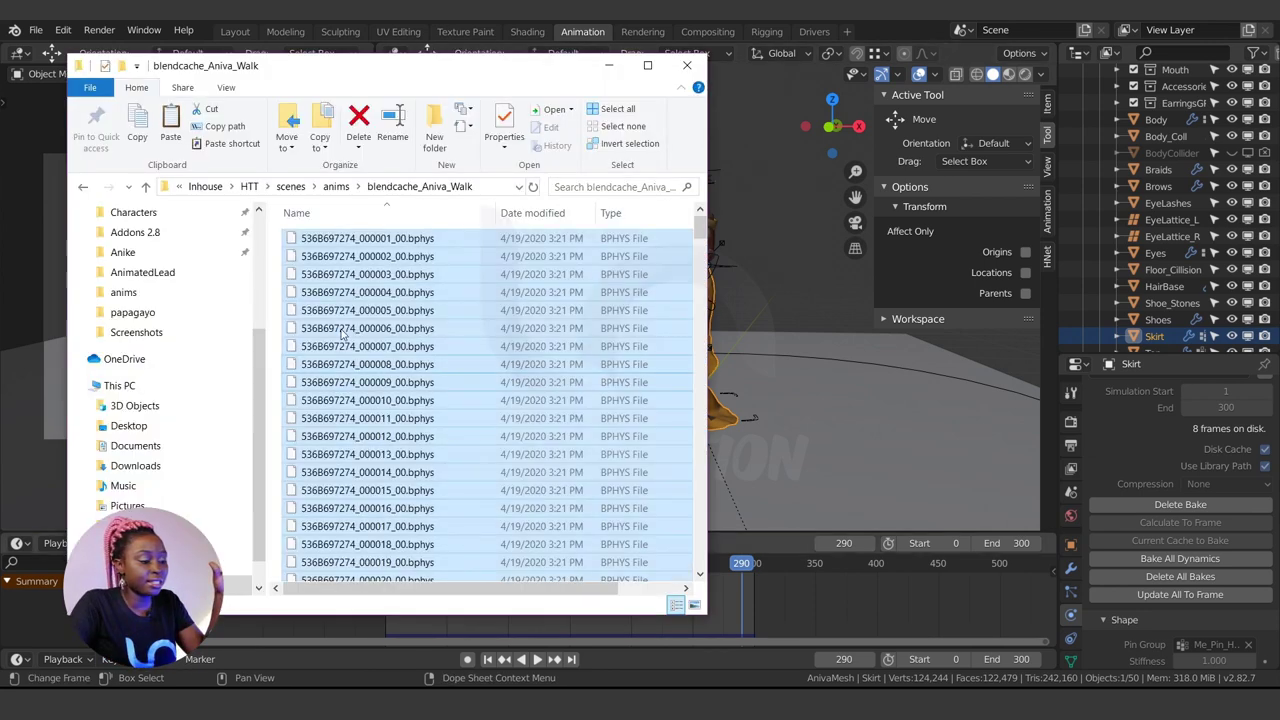
pyautogui.click(336, 186)
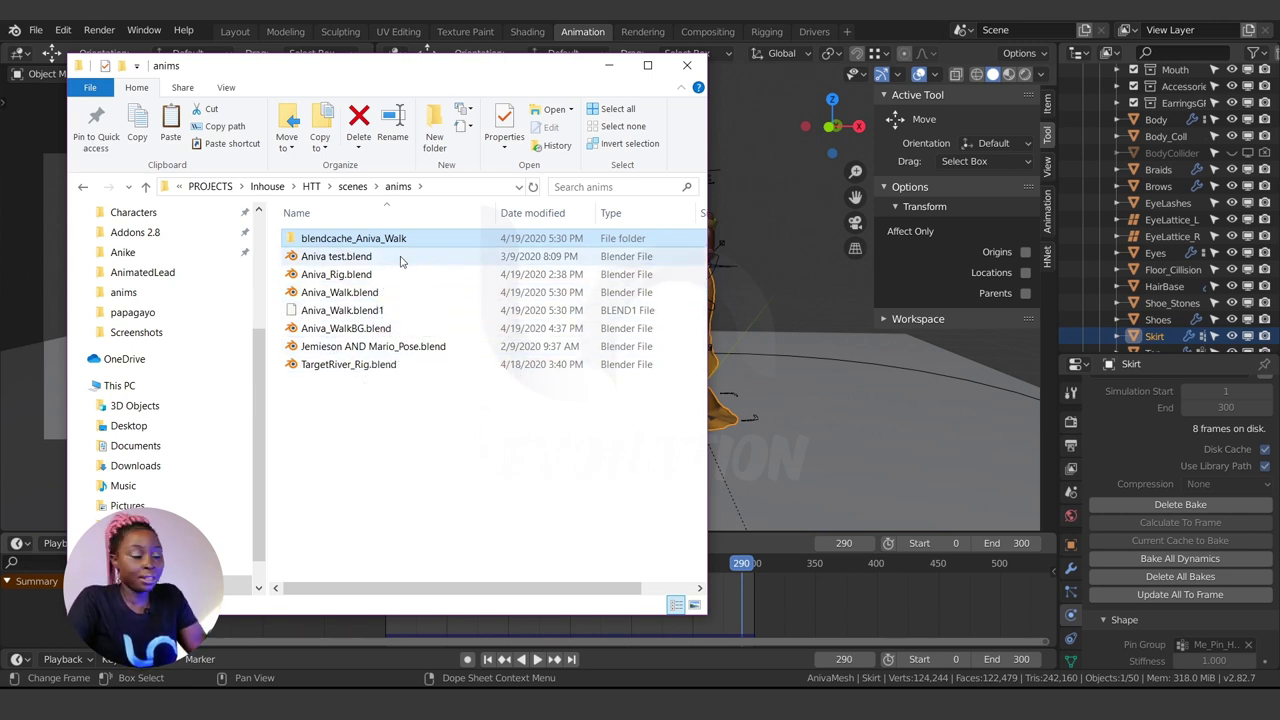
pyautogui.doubleClick(366, 240)
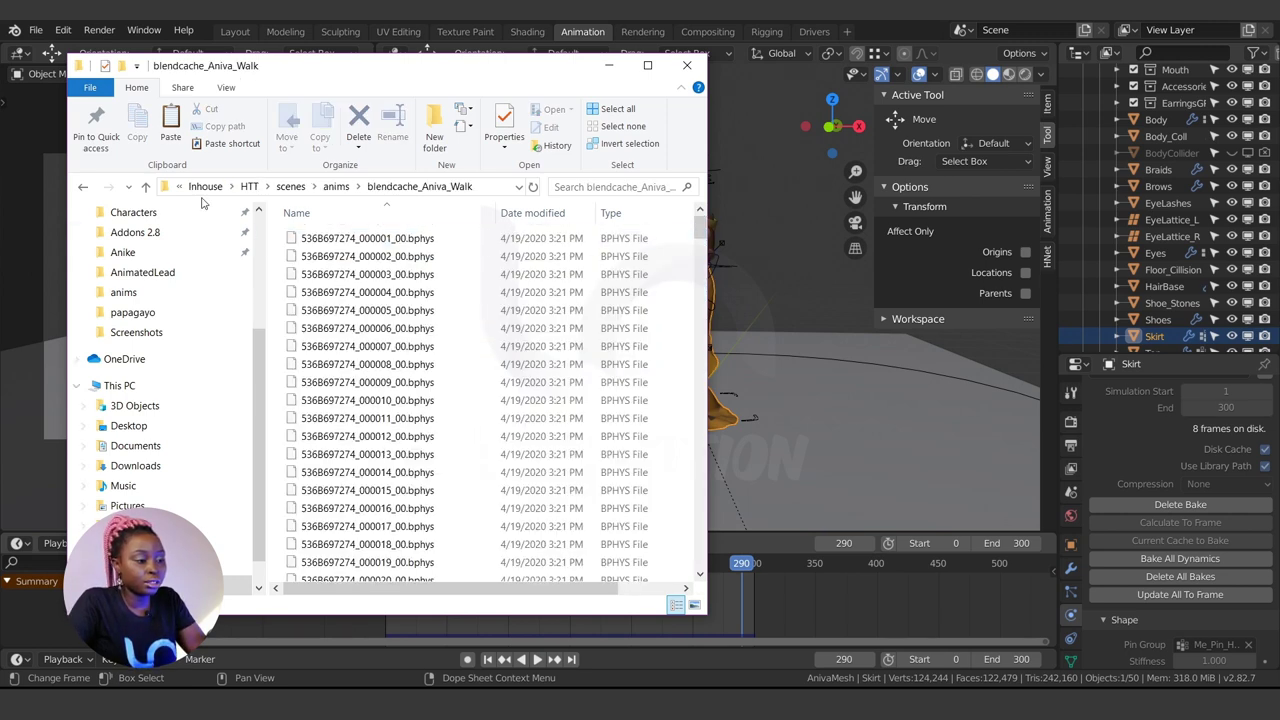
pyautogui.click(144, 189)
pyautogui.click(357, 244)
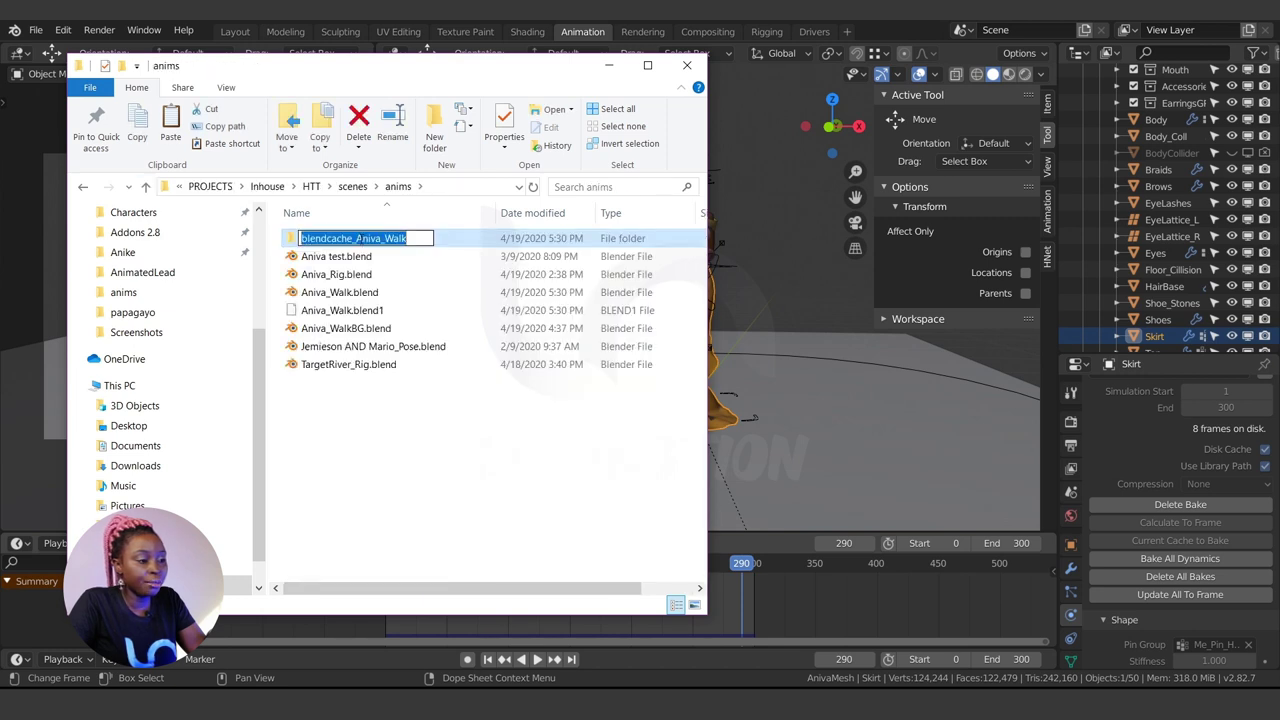
pyautogui.moveTo(356, 239); pyautogui.dragTo(395, 237)
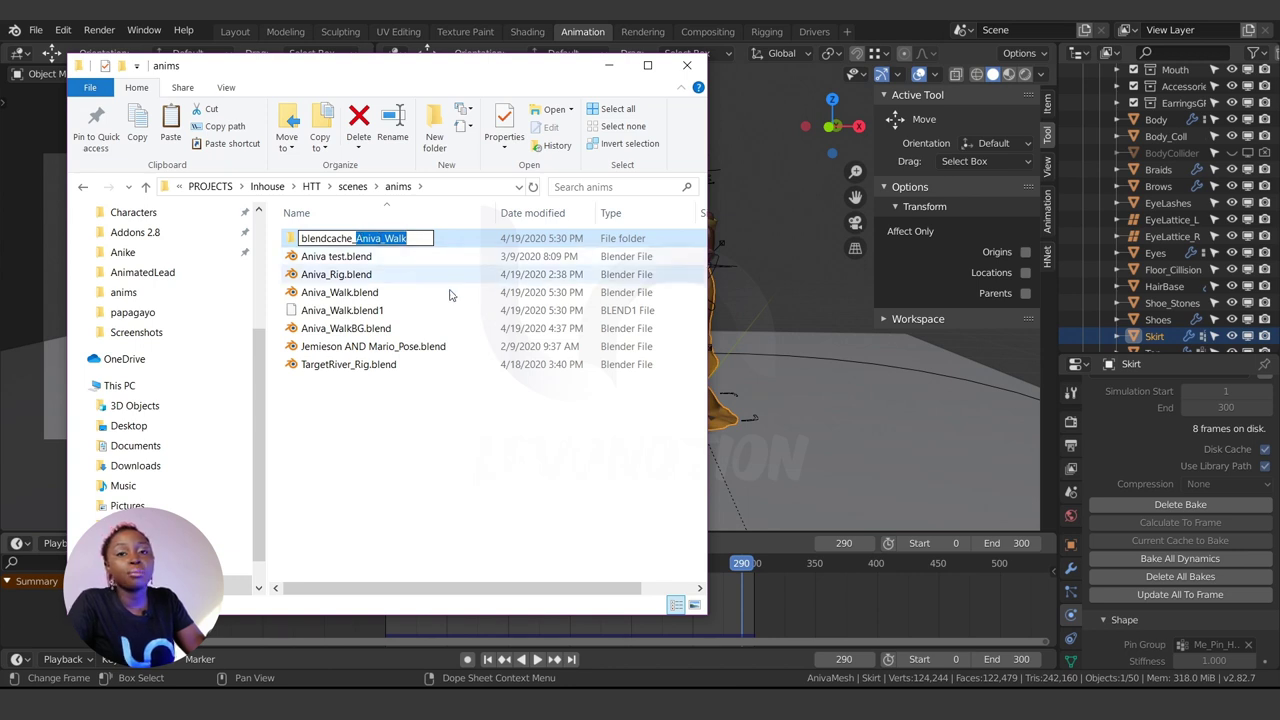
pyautogui.click(534, 434)
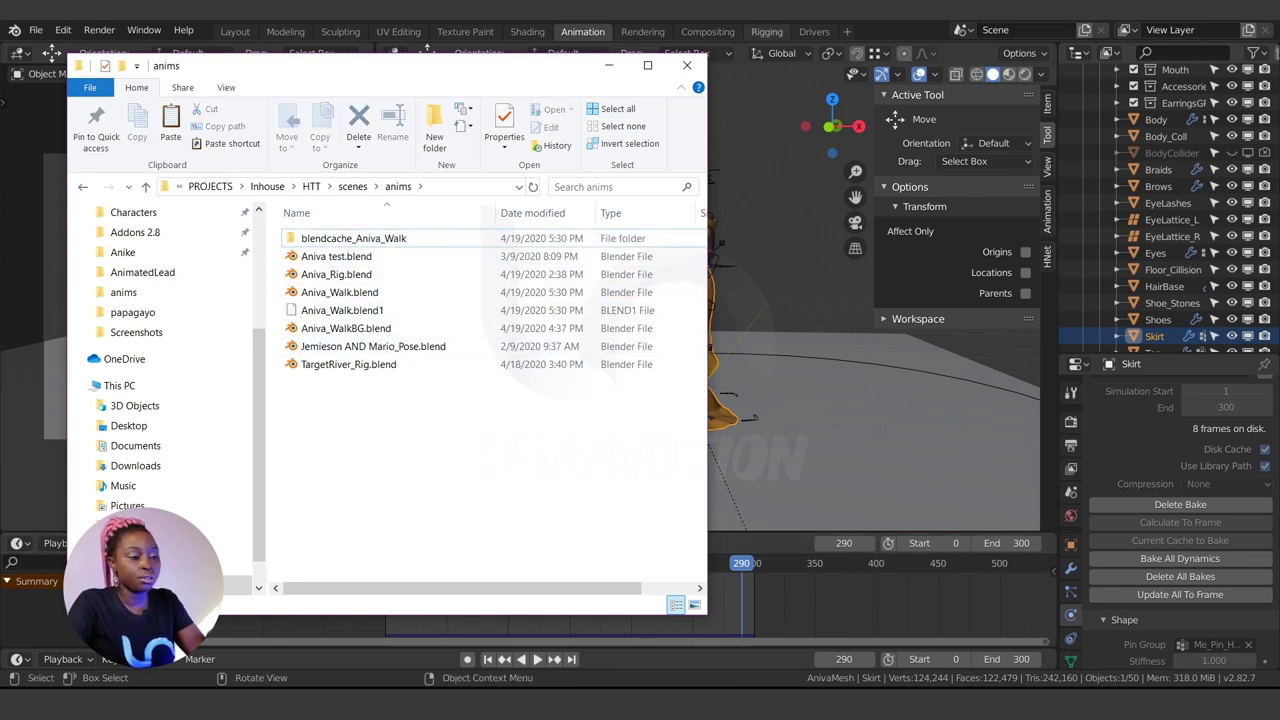
pyautogui.click(716, 282)
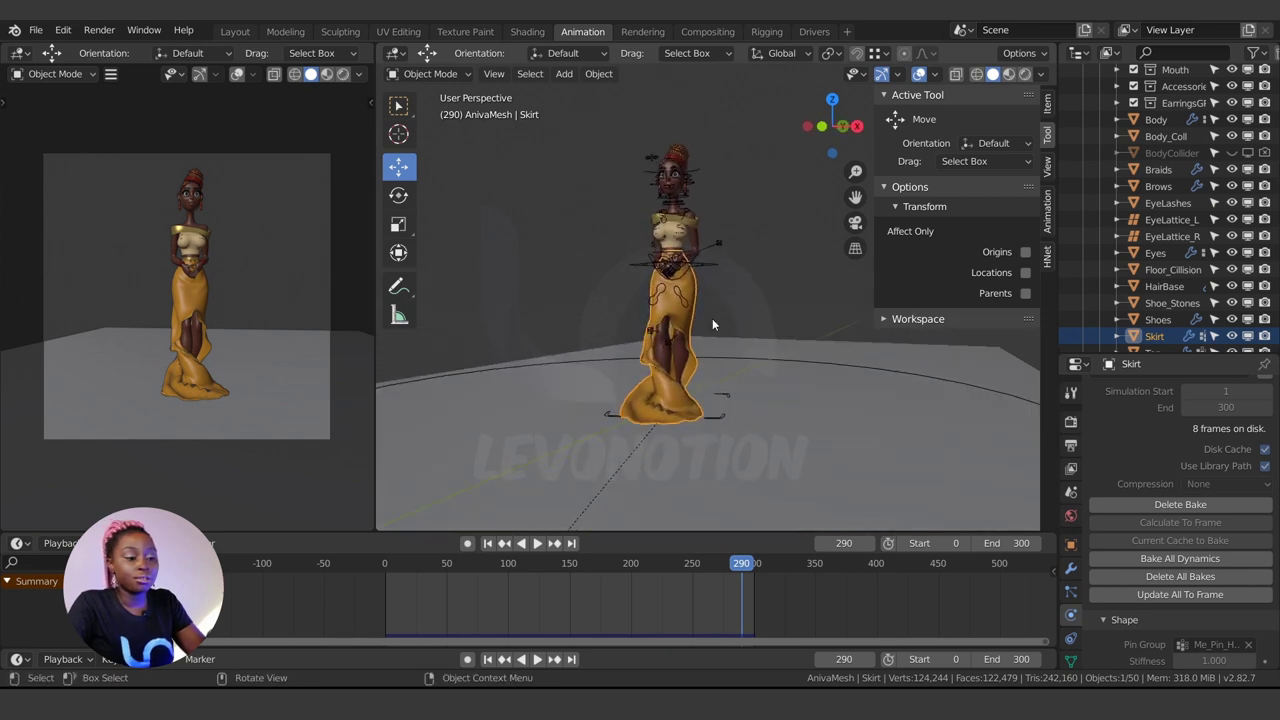